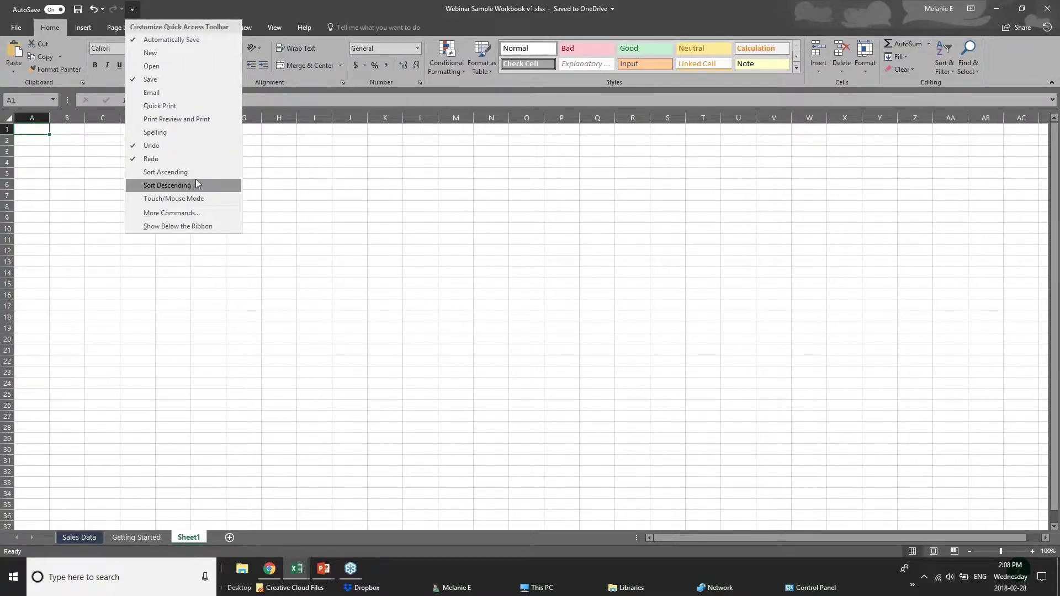
Step: Look over the workbook's file information and the Insert, Page Layout, Formulas, Data, Review, View and Home command sets
left_click(217, 5)
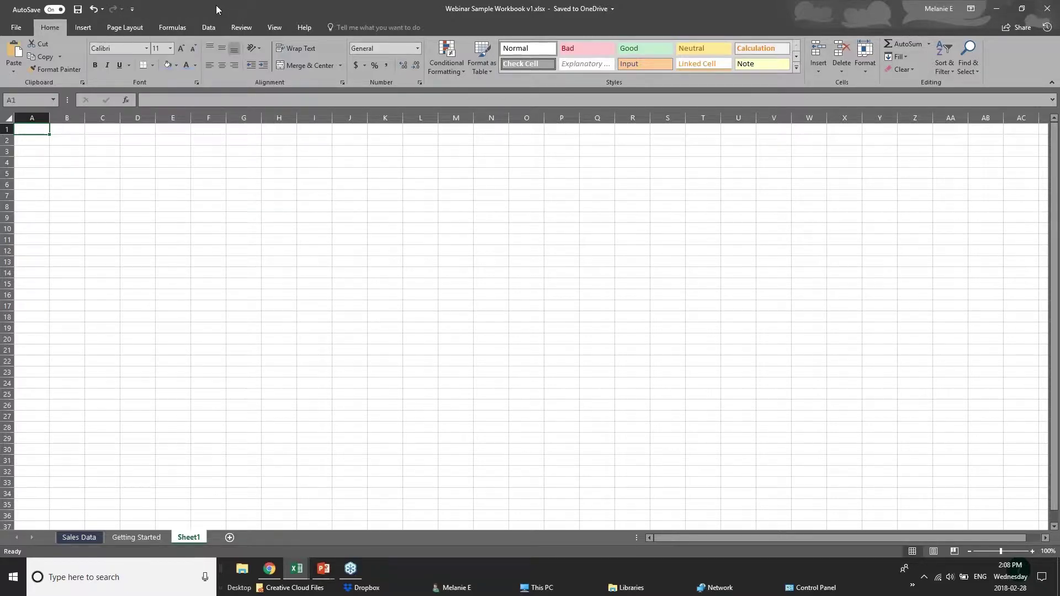
left_click(16, 27)
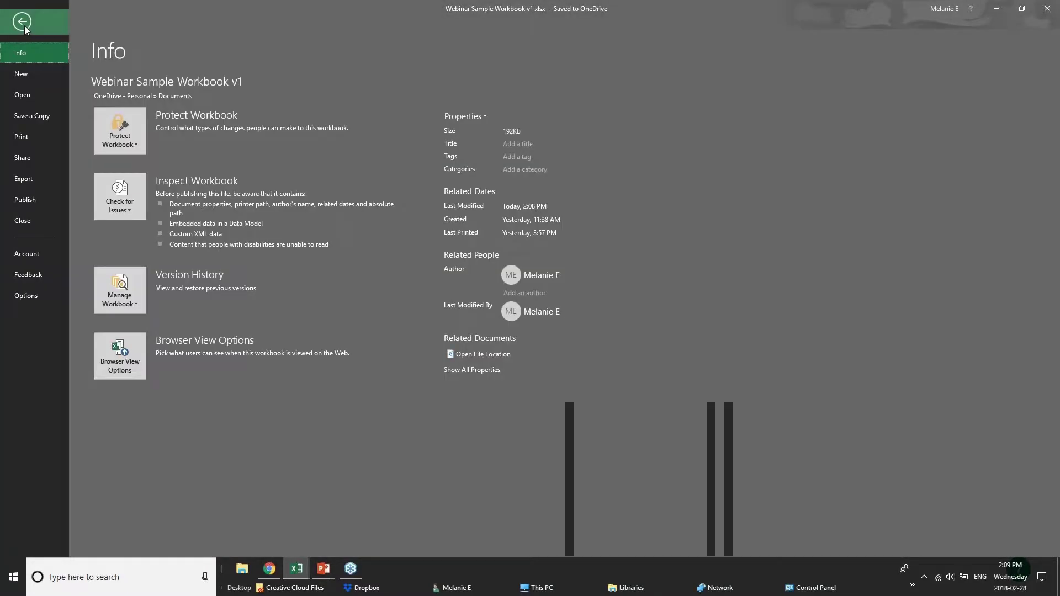
left_click(25, 26)
left_click(78, 27)
left_click(125, 28)
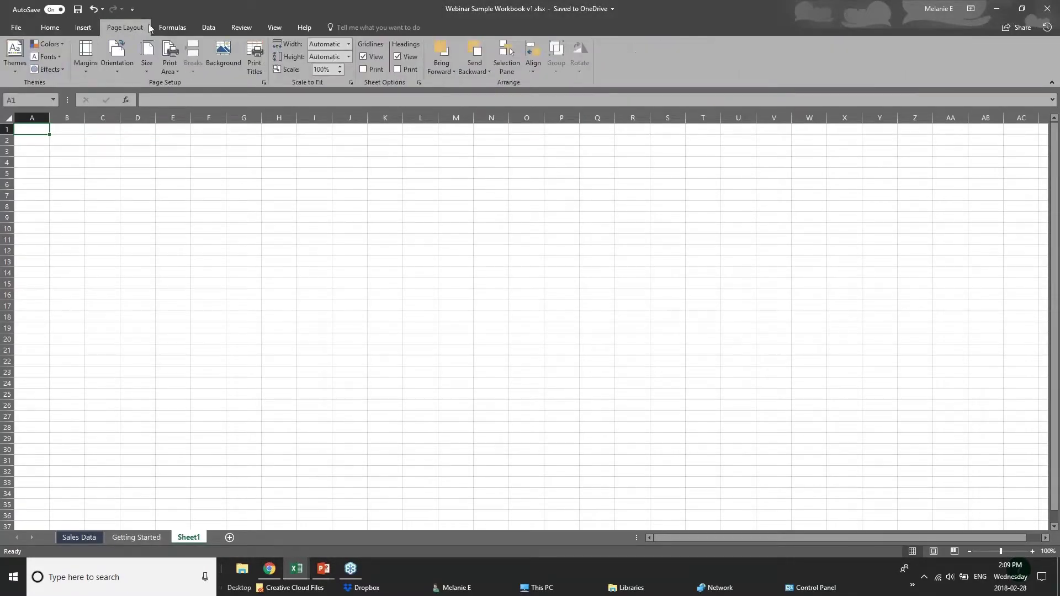
left_click(169, 25)
left_click(209, 28)
left_click(243, 27)
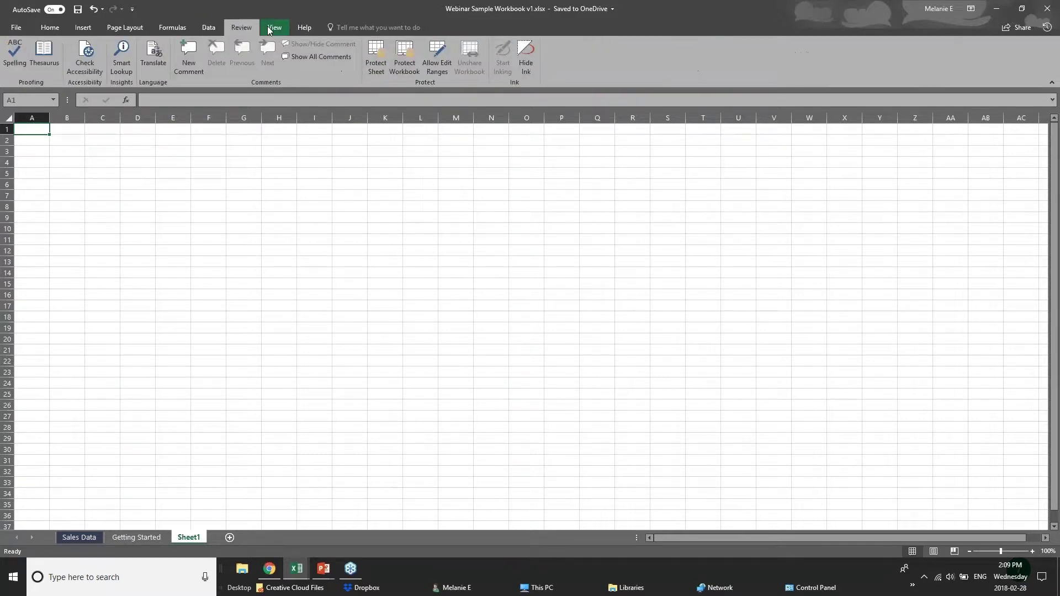
left_click(275, 28)
left_click(294, 29)
left_click(50, 29)
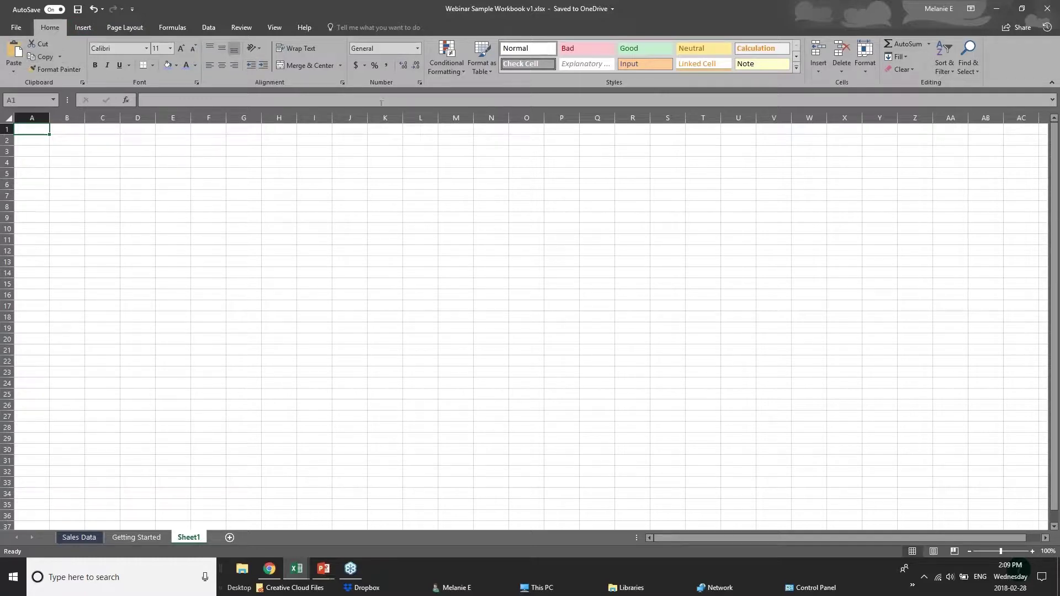
left_click(90, 29)
left_click(121, 28)
left_click(175, 31)
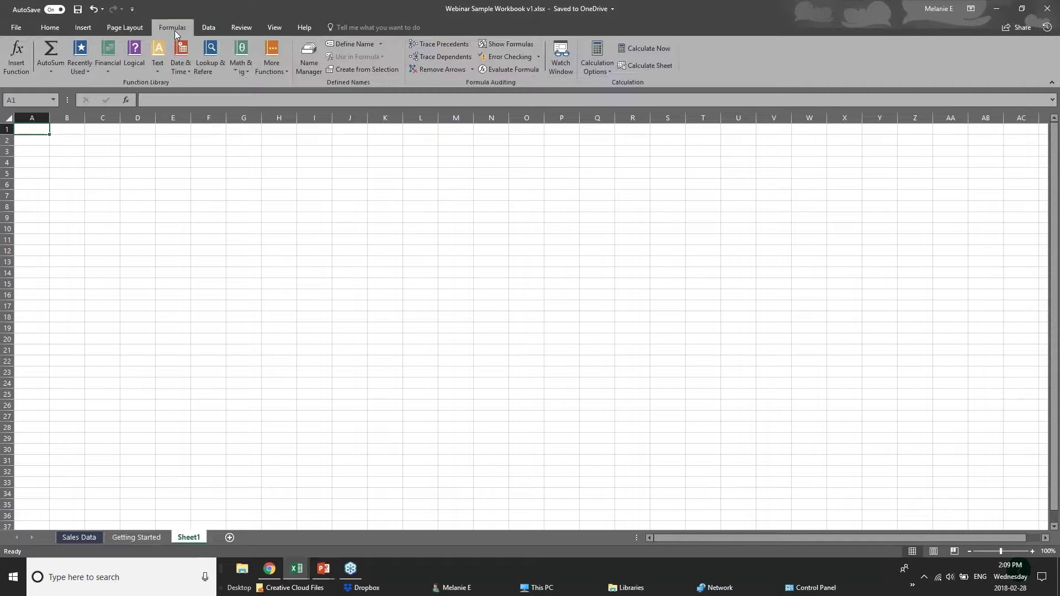
left_click(87, 32)
left_click(58, 28)
Step: Examine how the cell reference changes while selecting cells D3, B3, C3 and E3 on Sheet1
left_click(138, 151)
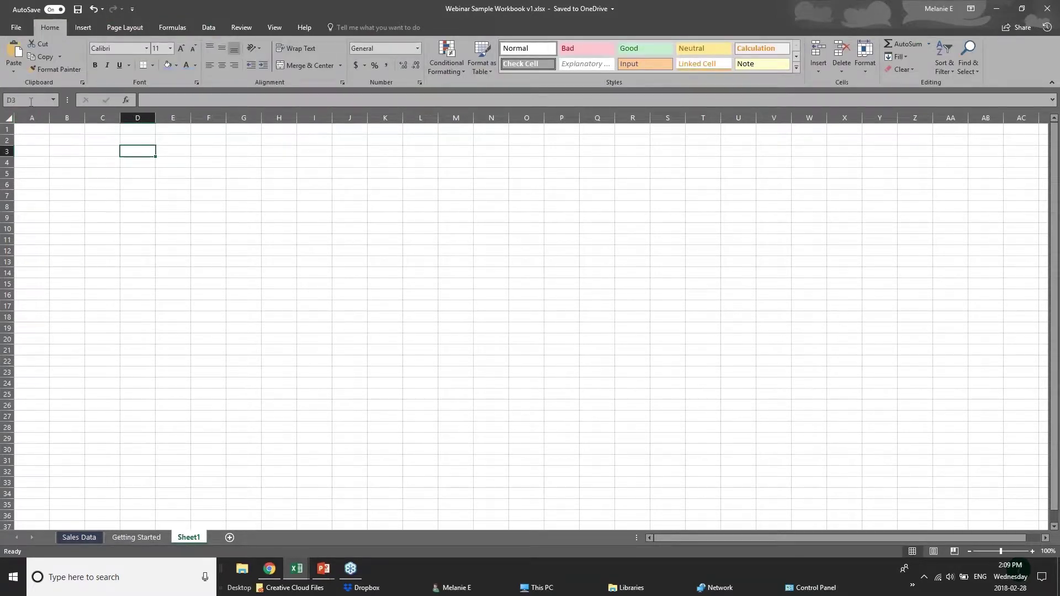
left_click(30, 102)
left_click(146, 153)
left_click(68, 148)
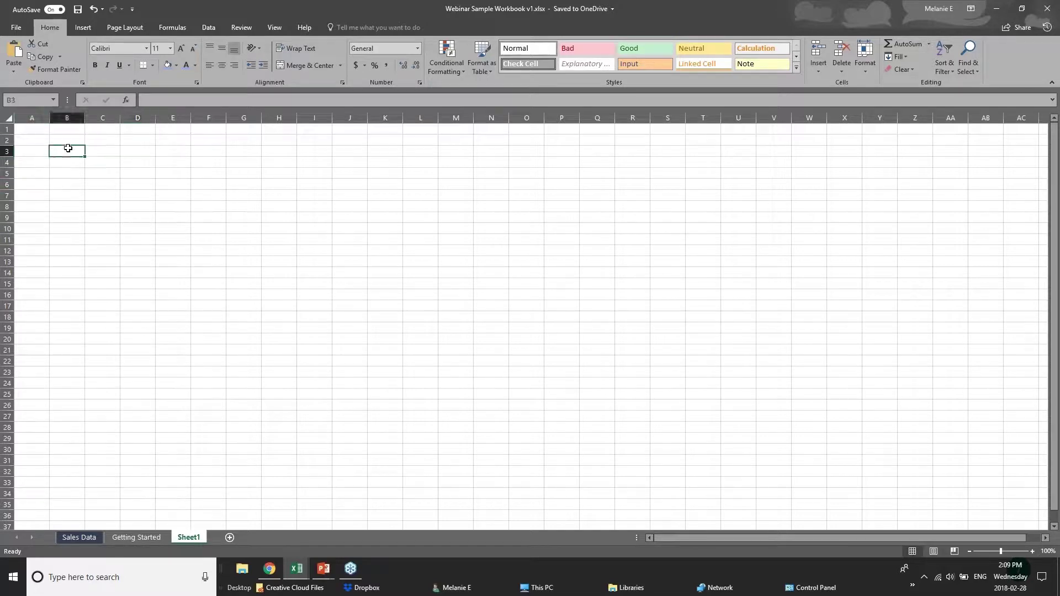
left_click(109, 150)
left_click(131, 152)
left_click(167, 151)
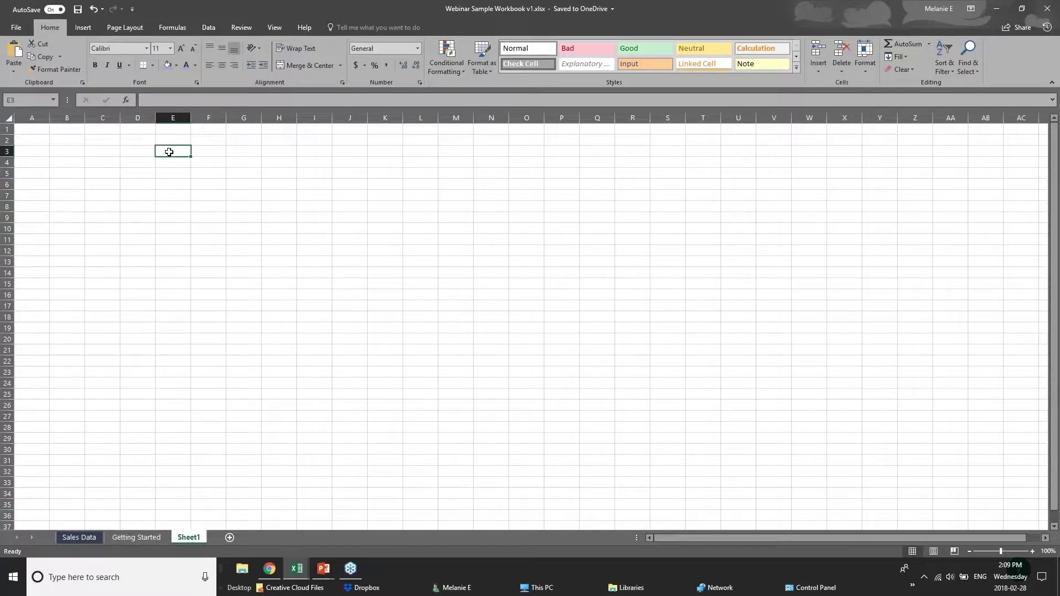
left_click(26, 100)
left_click(180, 152)
Step: Widen column A to about twice its width and enter "Sales Numbers" in cell A3
left_click(25, 150)
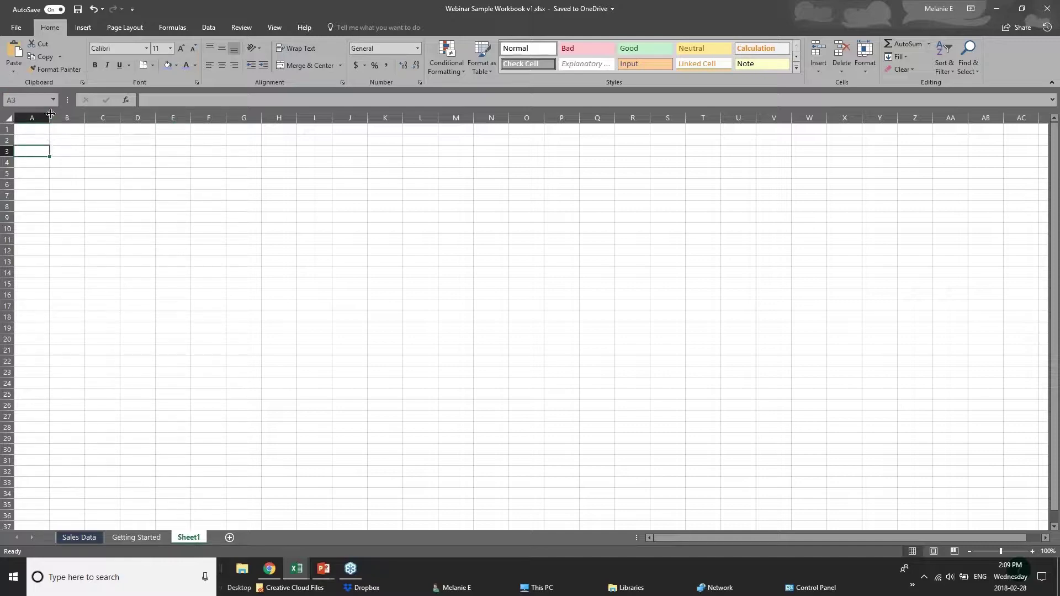
left_click_drag(51, 113, 84, 114)
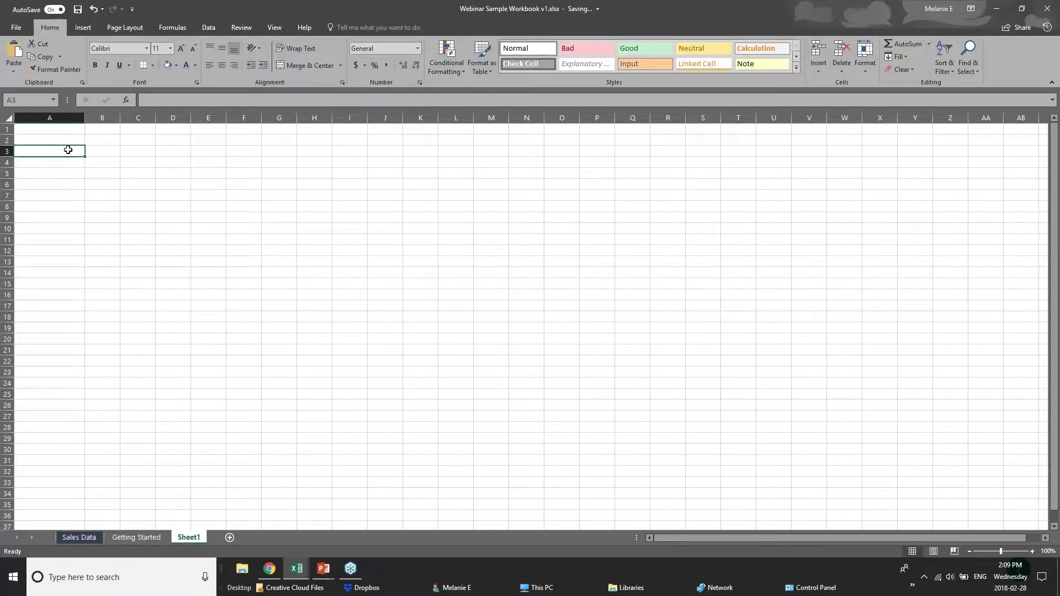
type("Sales")
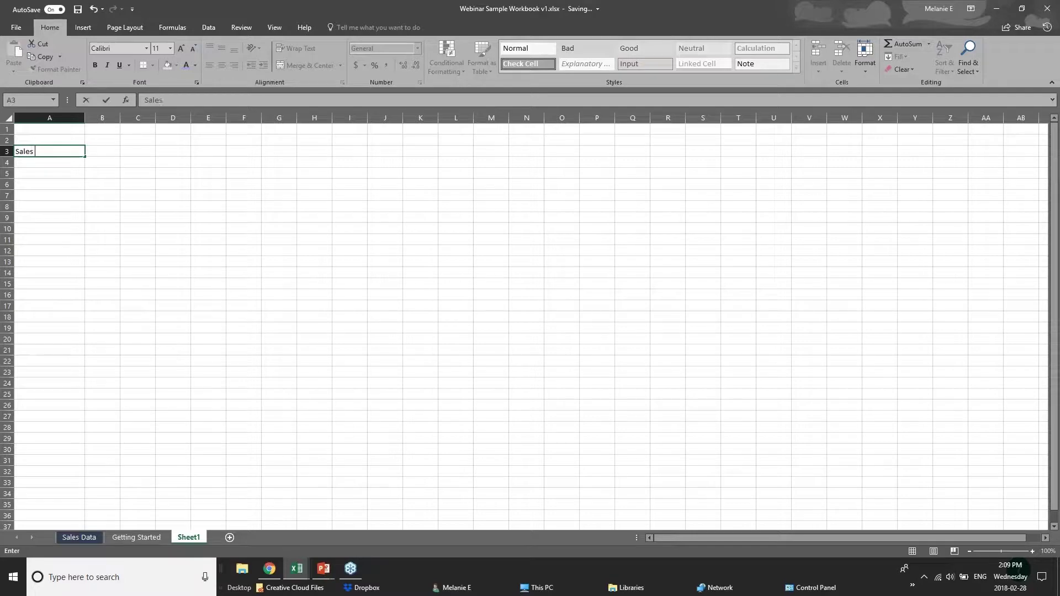
type(" Numnbe")
key("BackSpace")
key("BackSpace")
key("BackSpace")
key("BackSpace")
key("BackSpace")
type("bers")
key("Return")
left_click(65, 152)
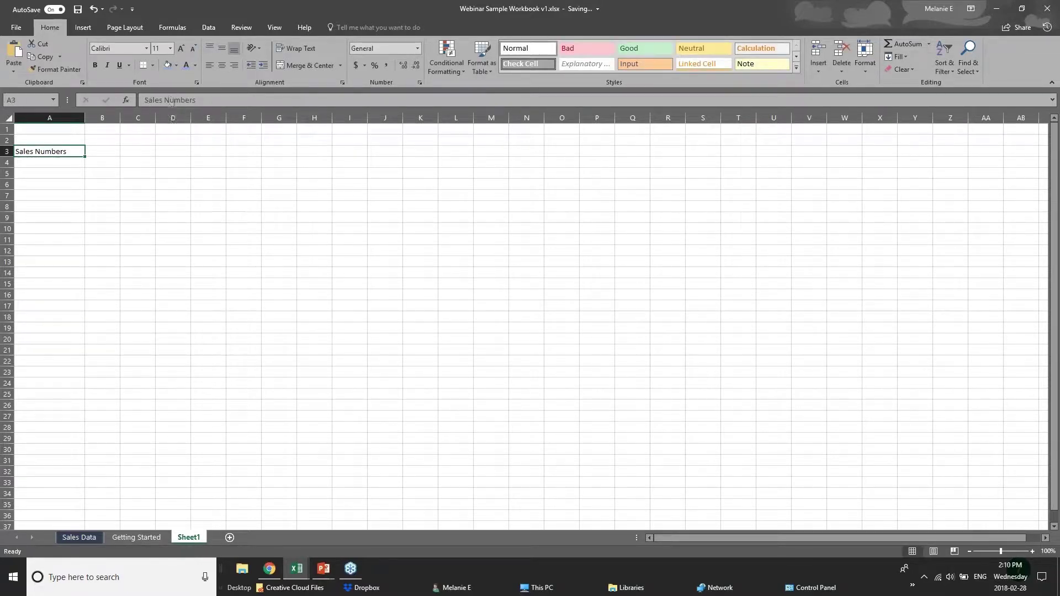
left_click(61, 164)
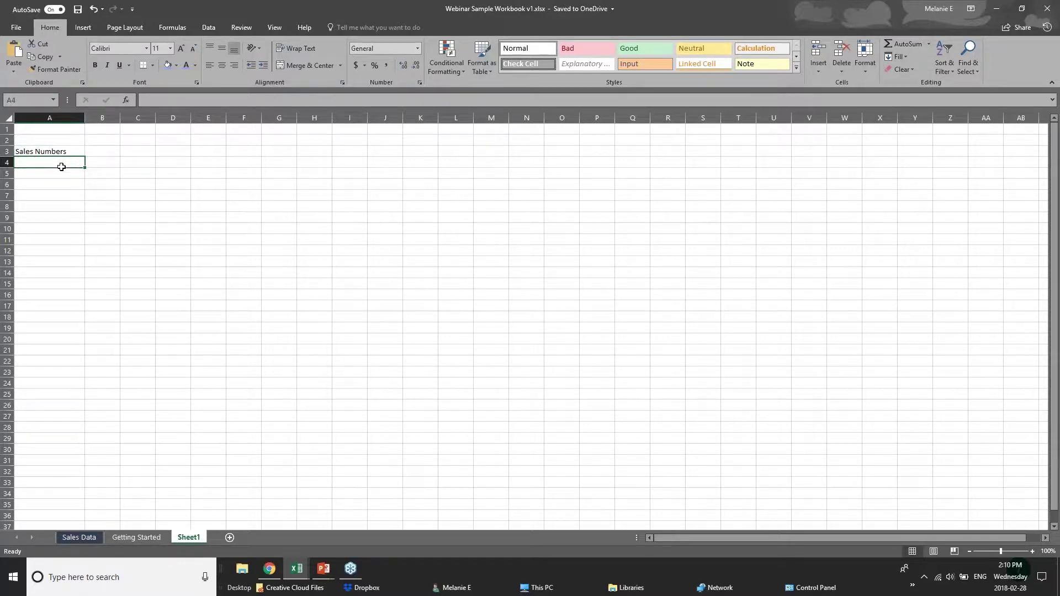
left_click(161, 100)
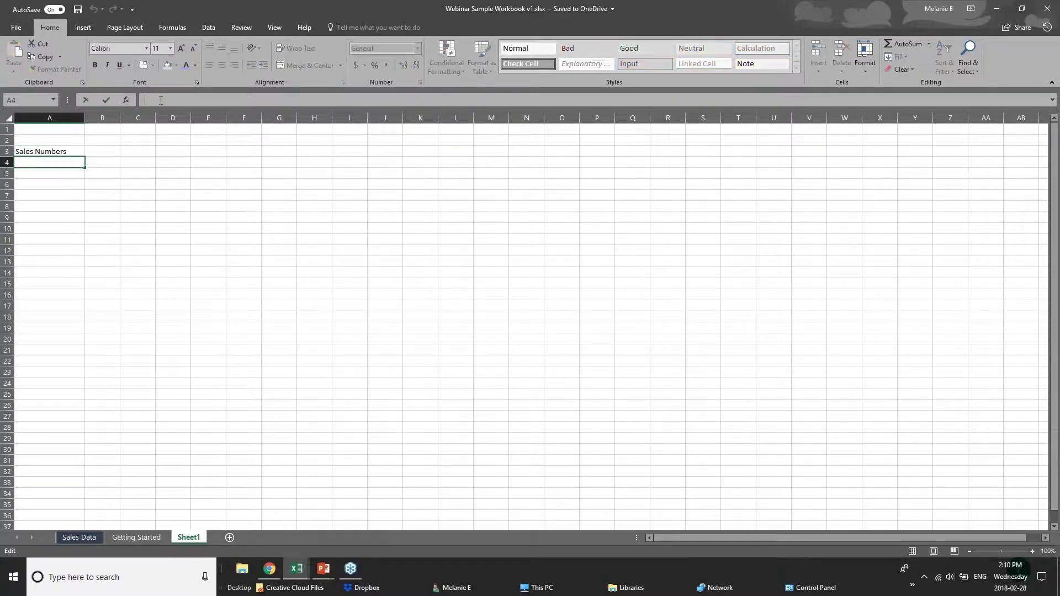
Step: Enter the date Jan 2018 in cell B2 and the value 20 in cell B3
left_click(103, 152)
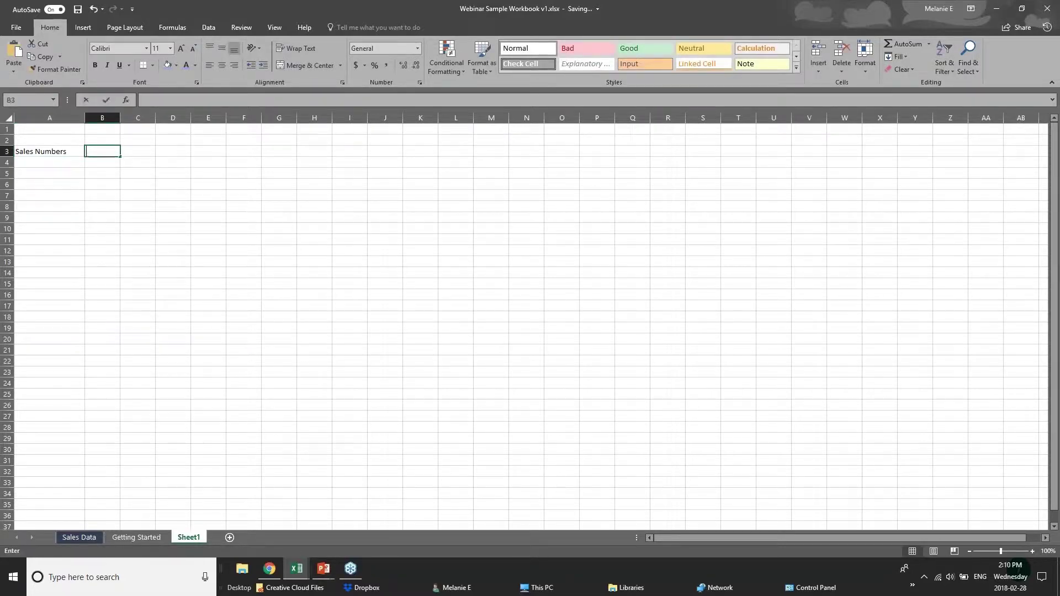
double_click(97, 138)
type("Jan")
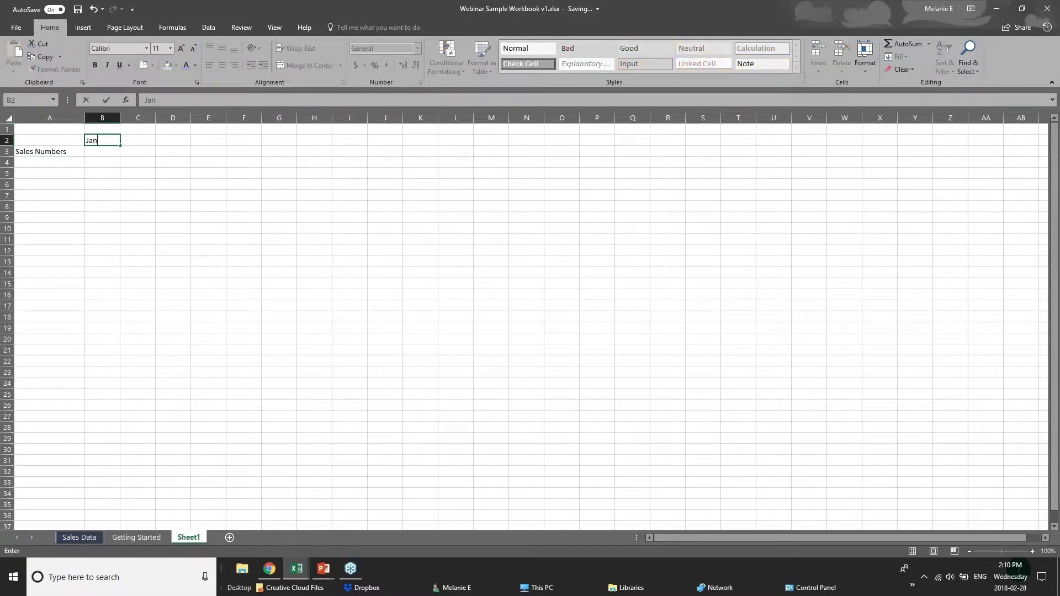
type(" 2018")
left_click(108, 152)
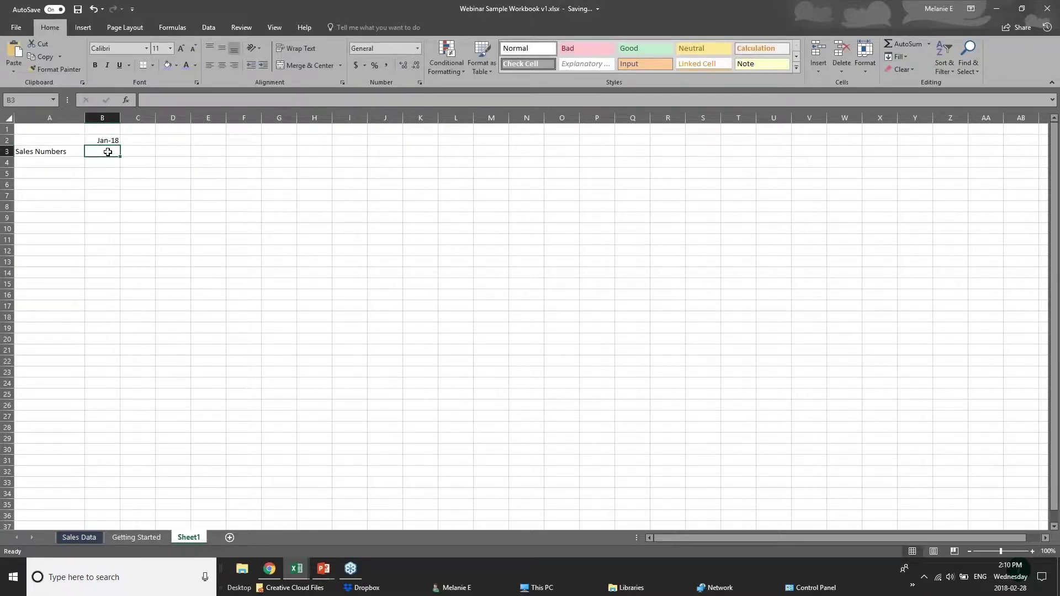
type("20")
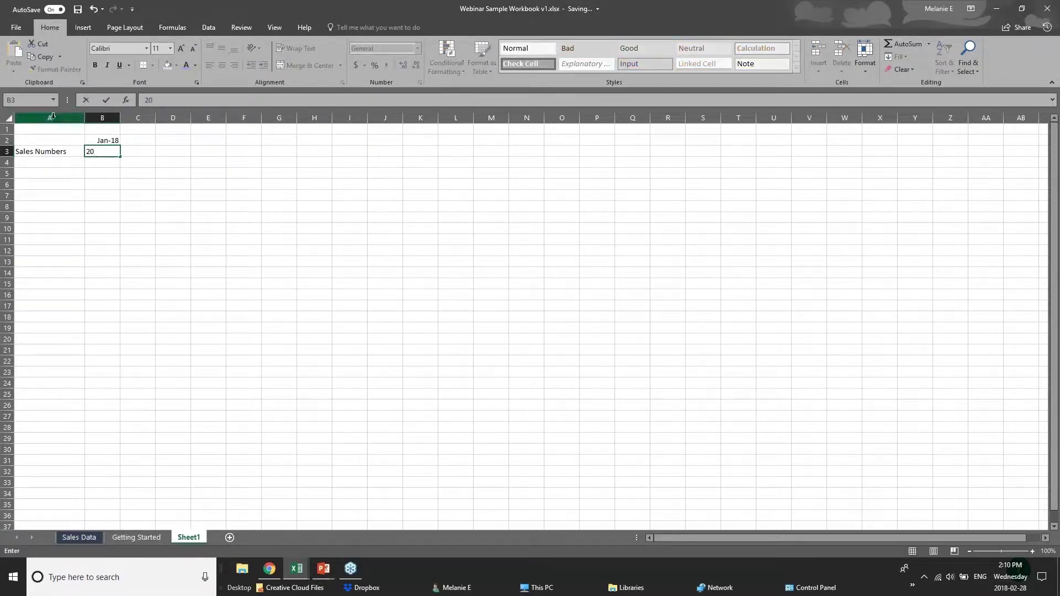
left_click(65, 173)
Step: Examine the contents of cells A3 and B3 and the full date stored in cell B2, leaving them unedited
left_click(59, 154)
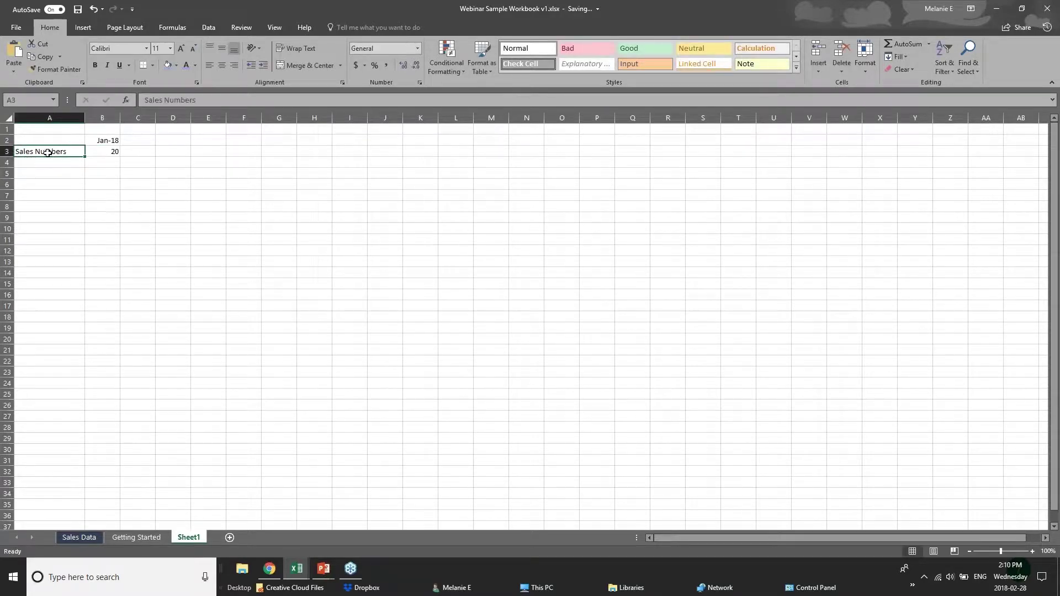
left_click(116, 156)
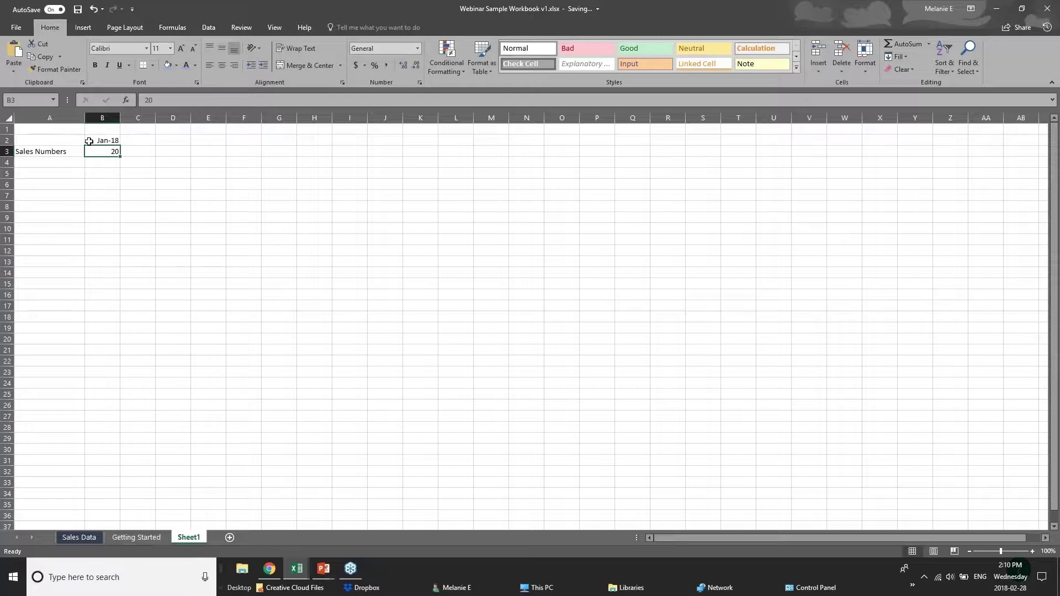
left_click(46, 154)
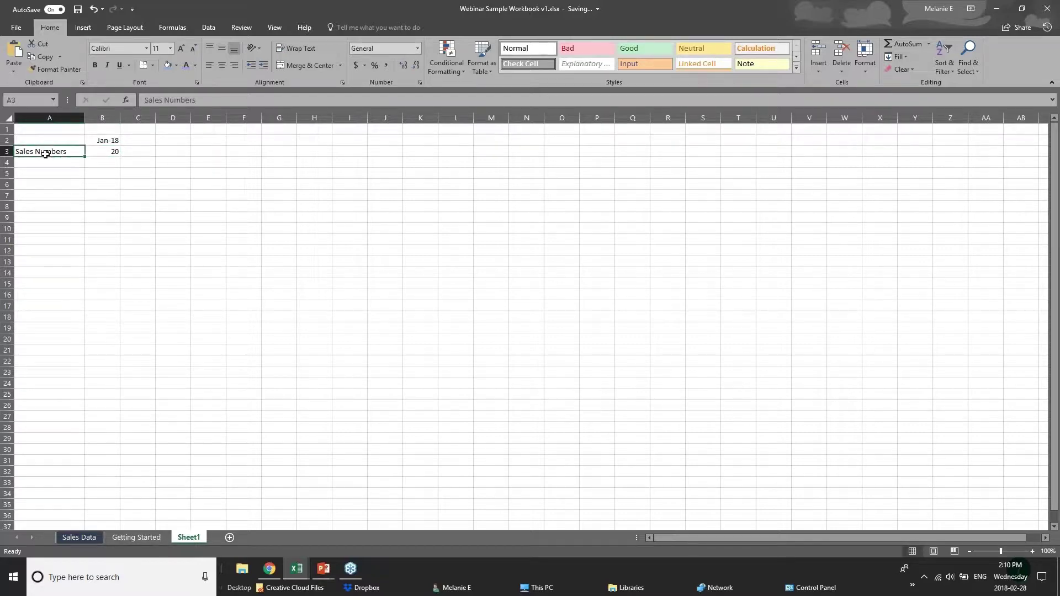
left_click(98, 141)
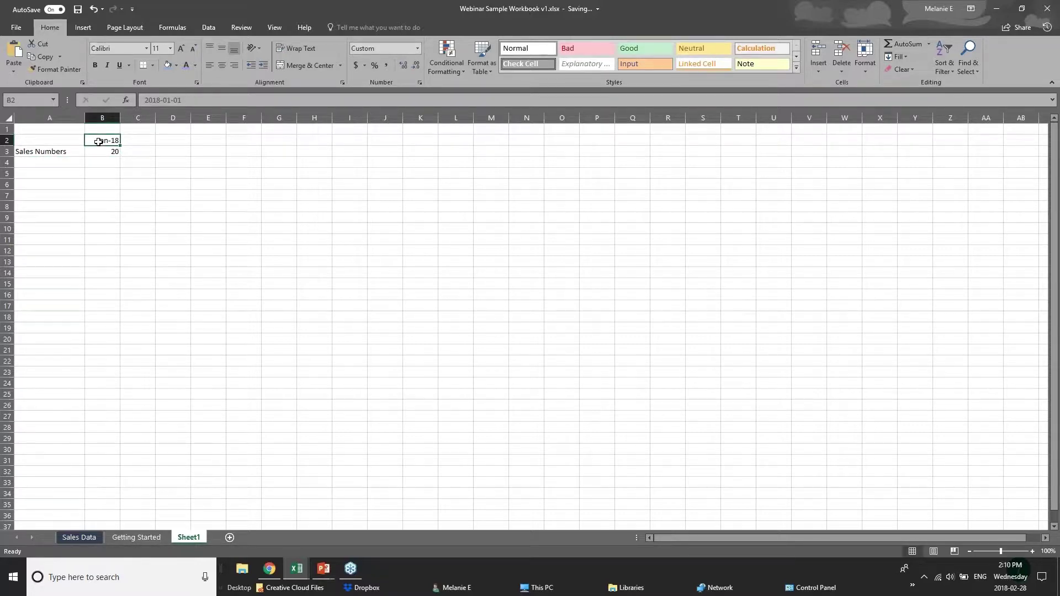
double_click(100, 141)
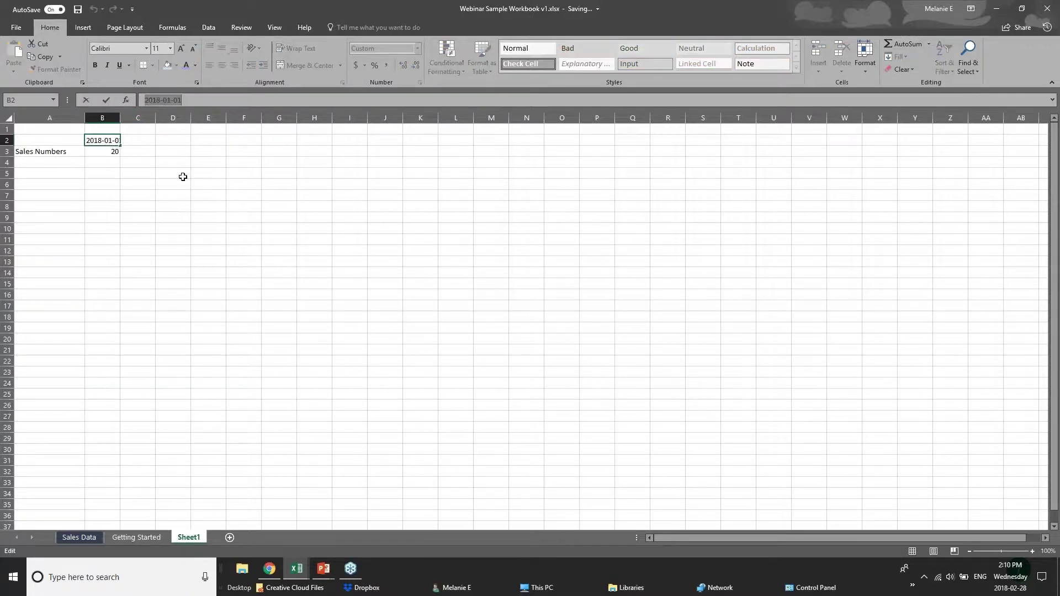
key("Escape")
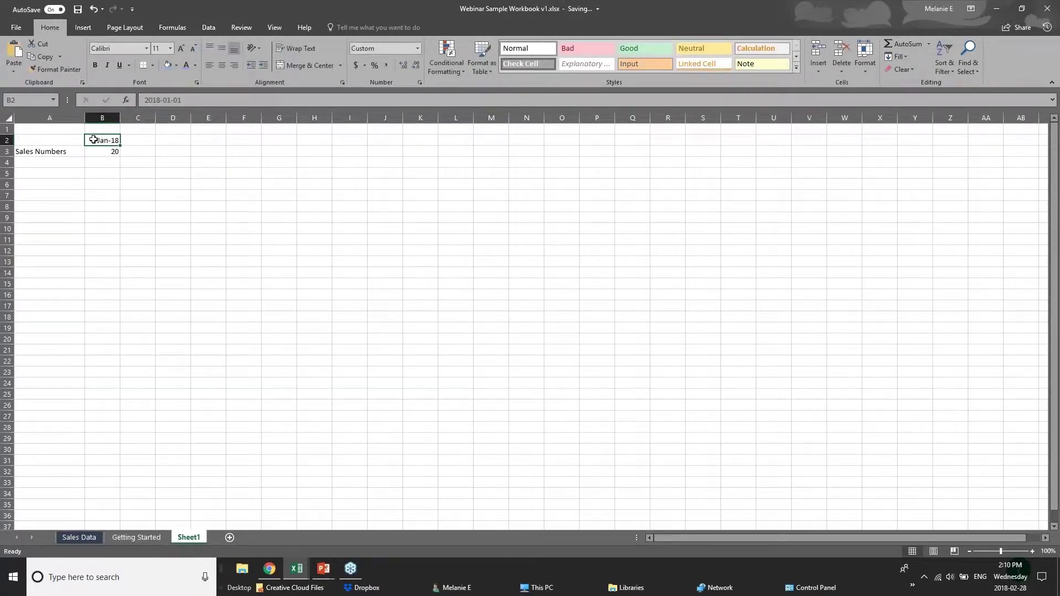
double_click(94, 139)
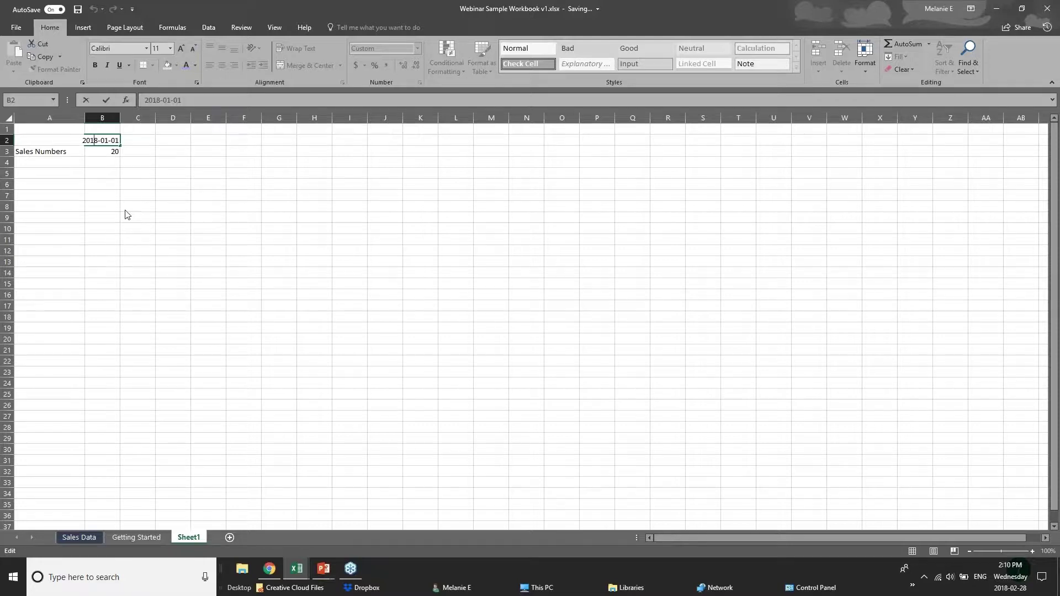
left_click(111, 161)
left_click(98, 140)
double_click(98, 141)
left_click(96, 166)
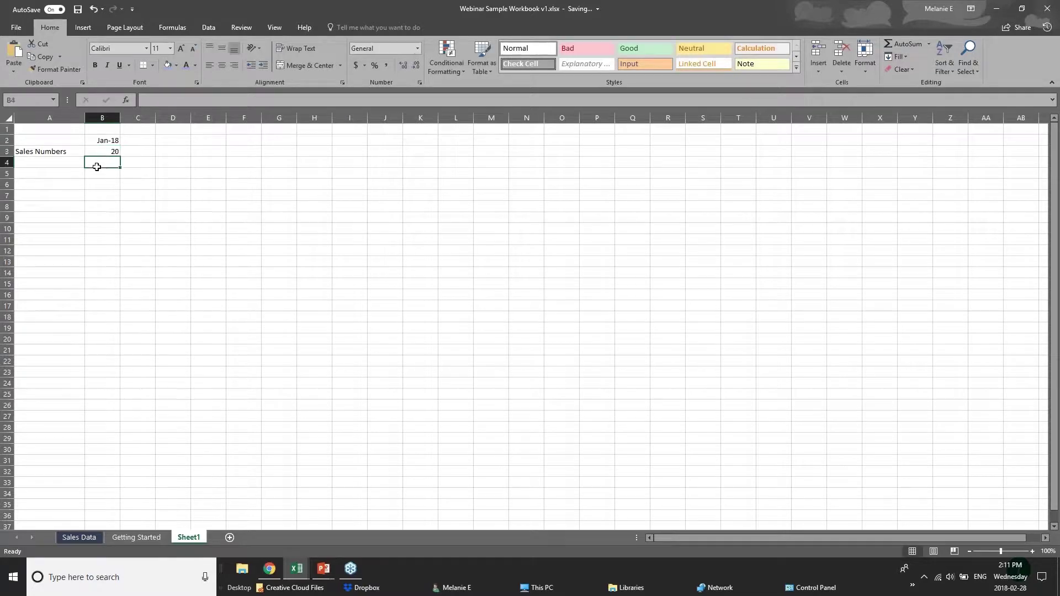
left_click(37, 163)
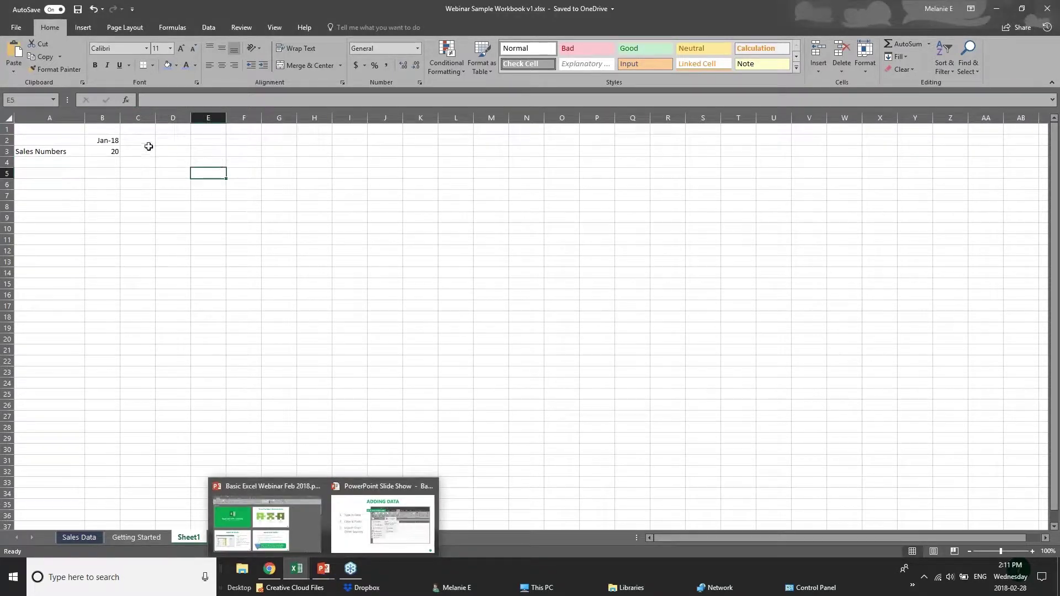
left_click(144, 142)
left_click(61, 162)
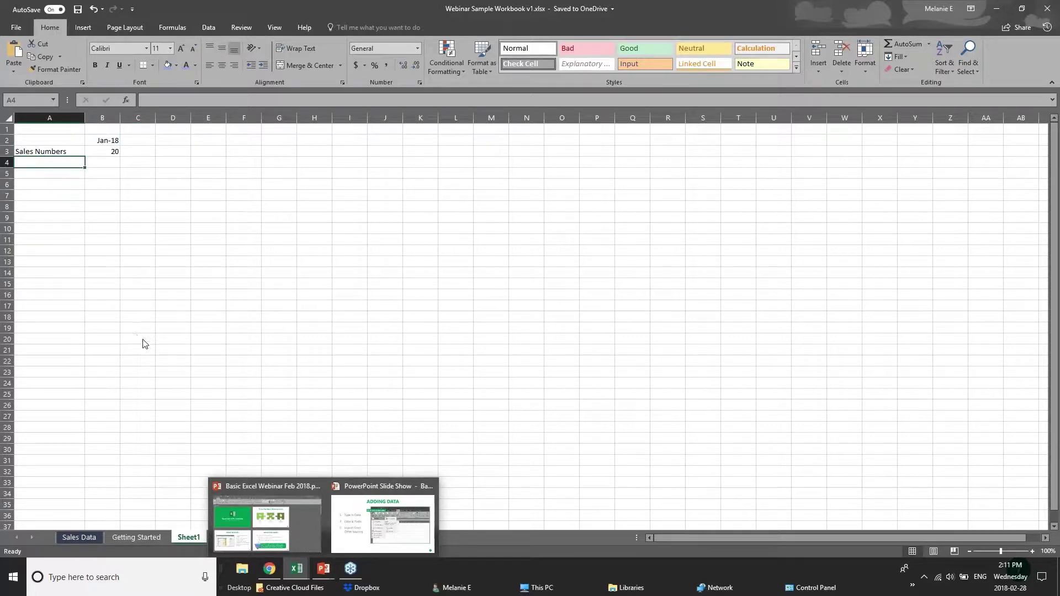
Step: Open the Getting Started sheet and examine its month headings, Sales, Overhead and Profit rows, and TOTAL column
left_click(115, 541)
left_click(207, 301)
left_click(169, 242)
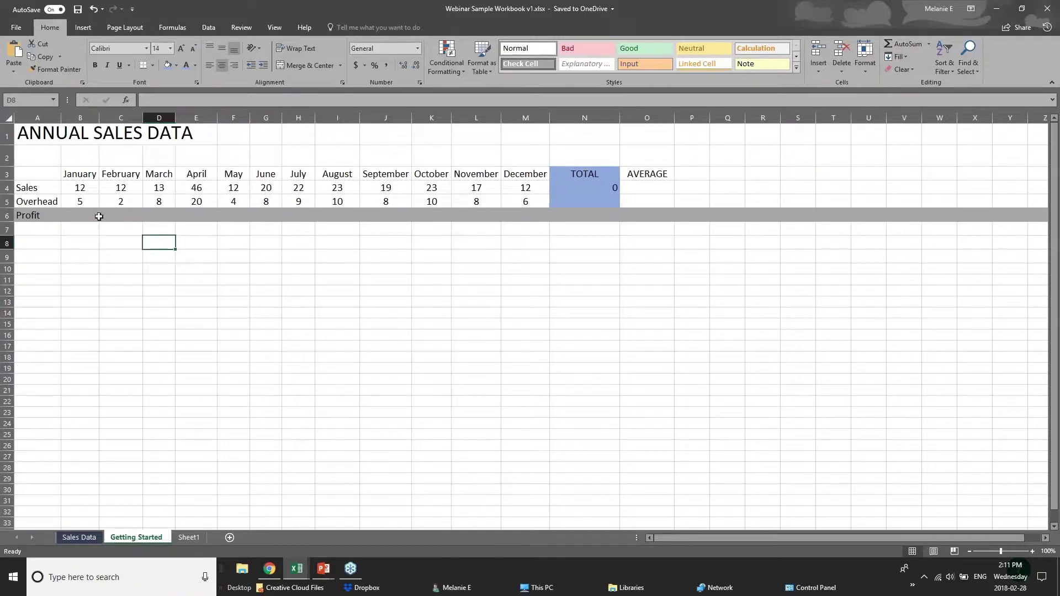
left_click(78, 206)
left_click(51, 176)
left_click(48, 201)
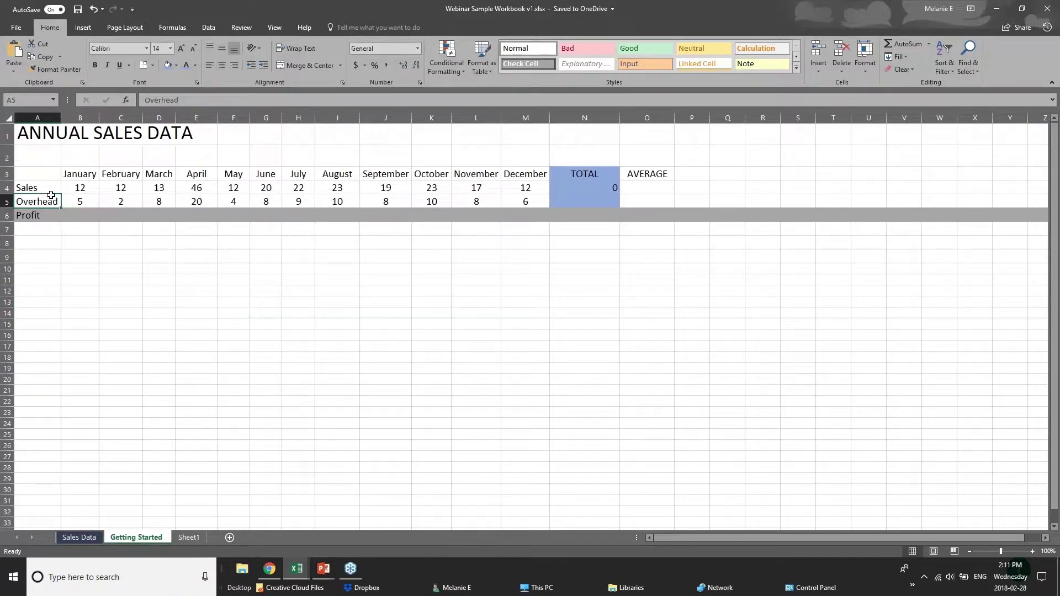
left_click_drag(48, 188, 610, 188)
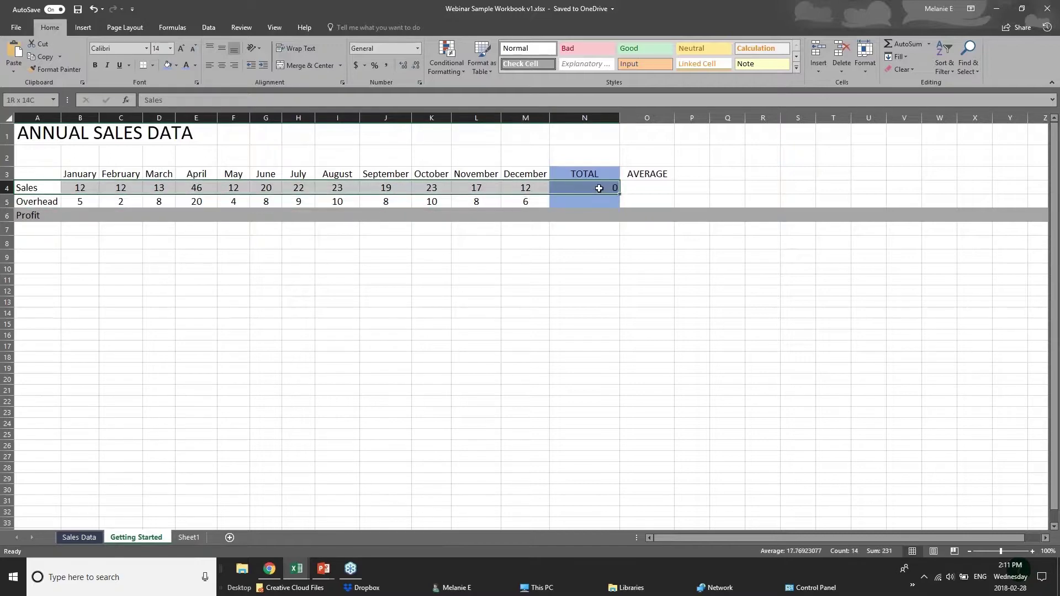
left_click(241, 276)
left_click_drag(72, 178, 126, 193)
left_click(75, 216)
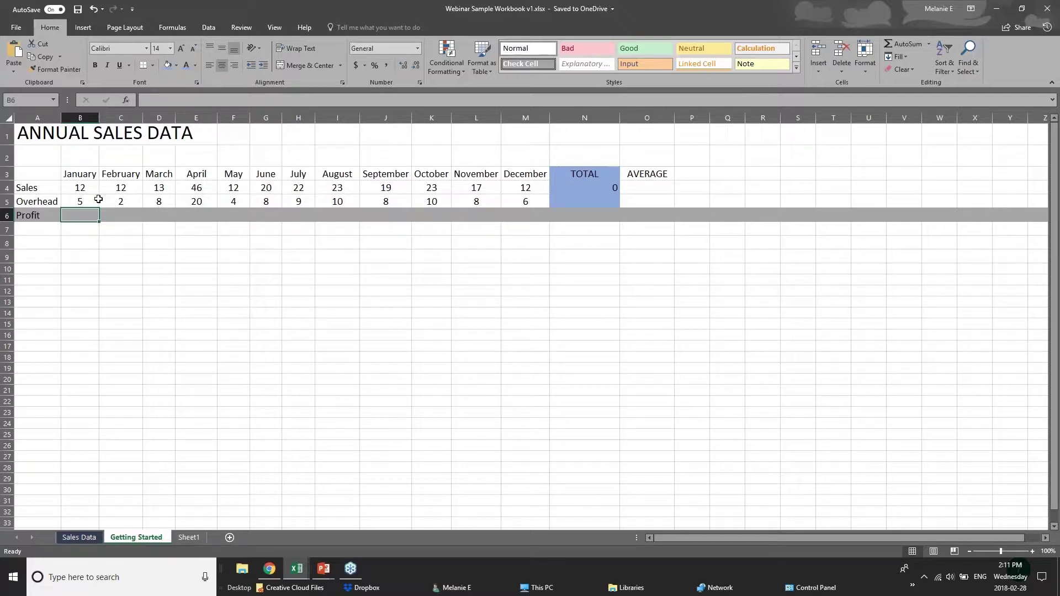
left_click(592, 218)
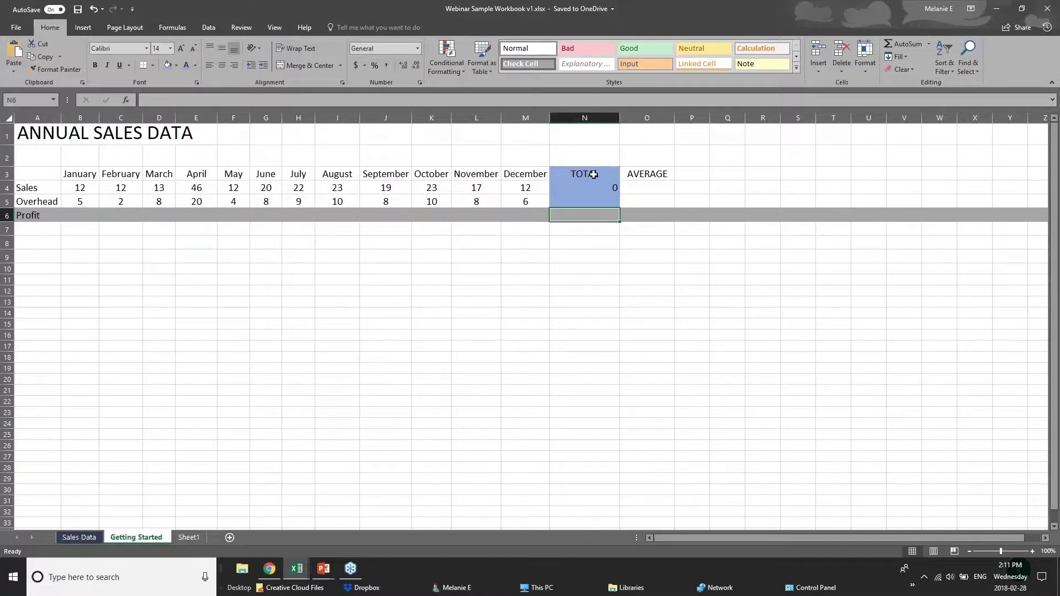
left_click_drag(593, 174, 596, 216)
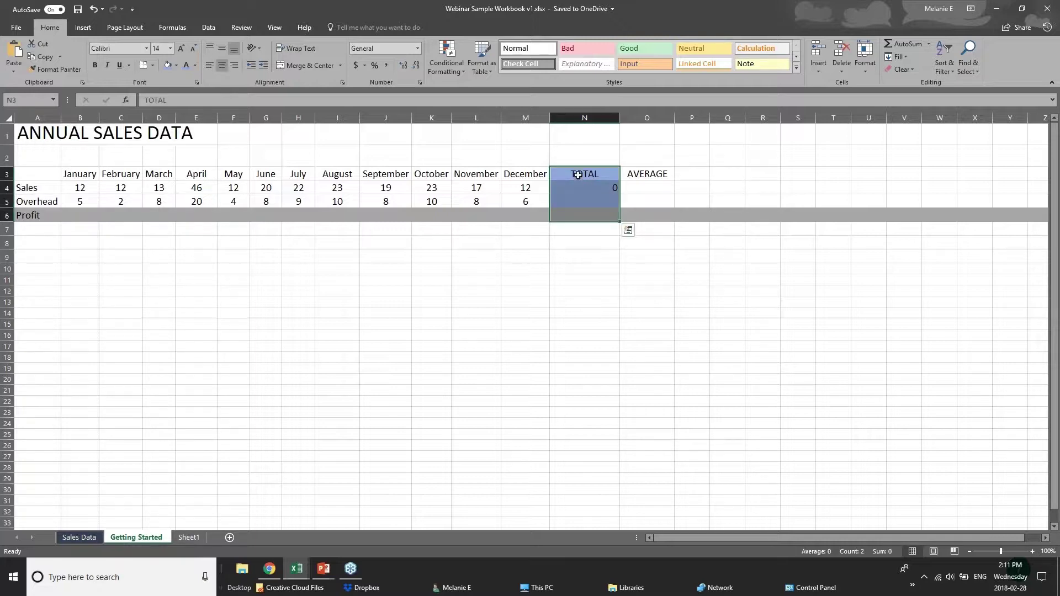
Step: Examine the Sales and Overhead cells under TOTAL and the cells of the AVERAGE column
left_click(574, 191)
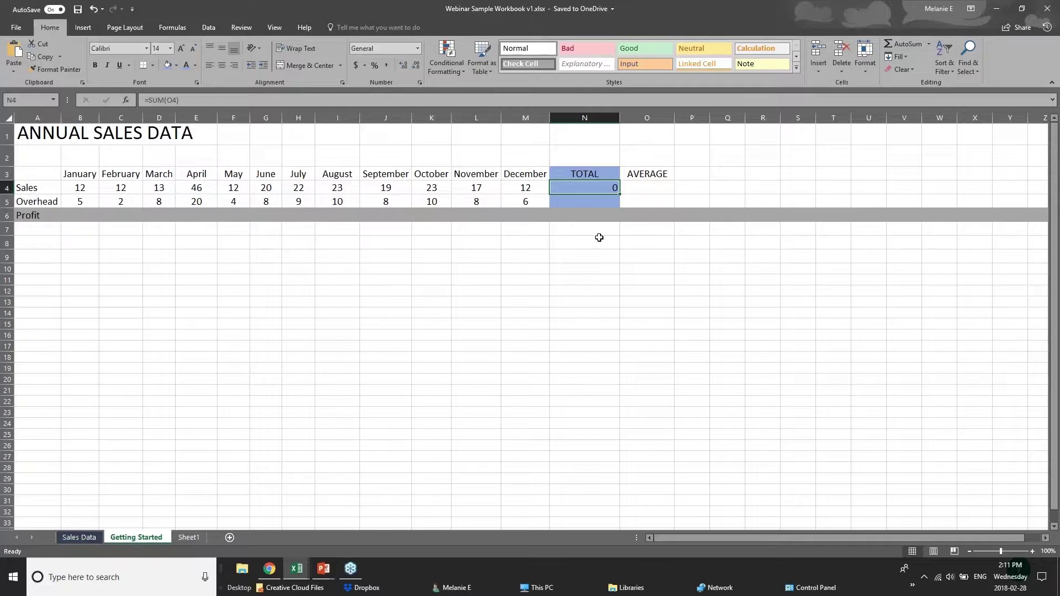
left_click(597, 205)
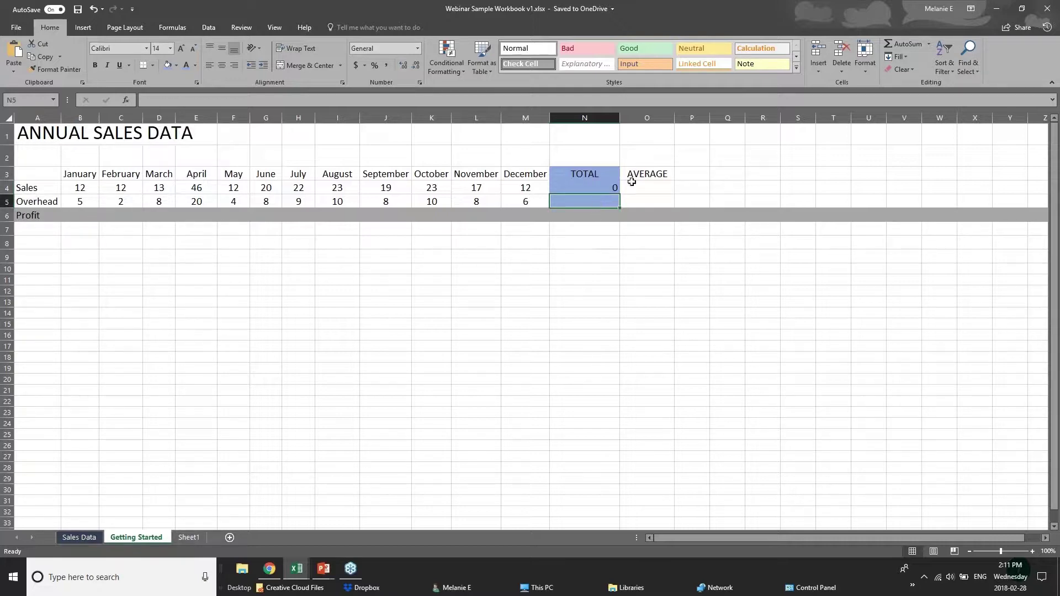
left_click_drag(633, 173, 640, 216)
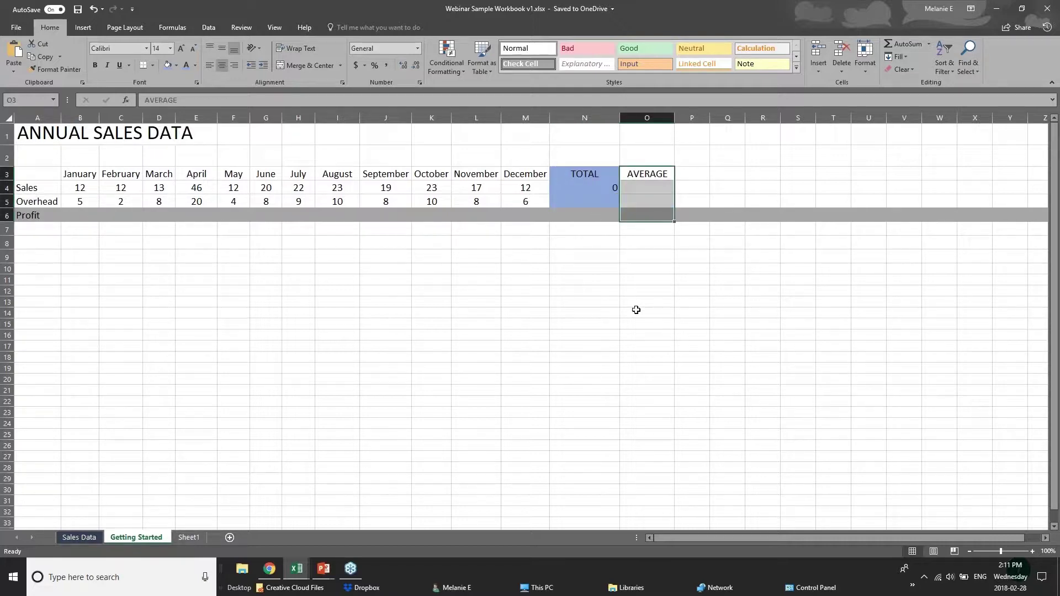
key("alt+Tab")
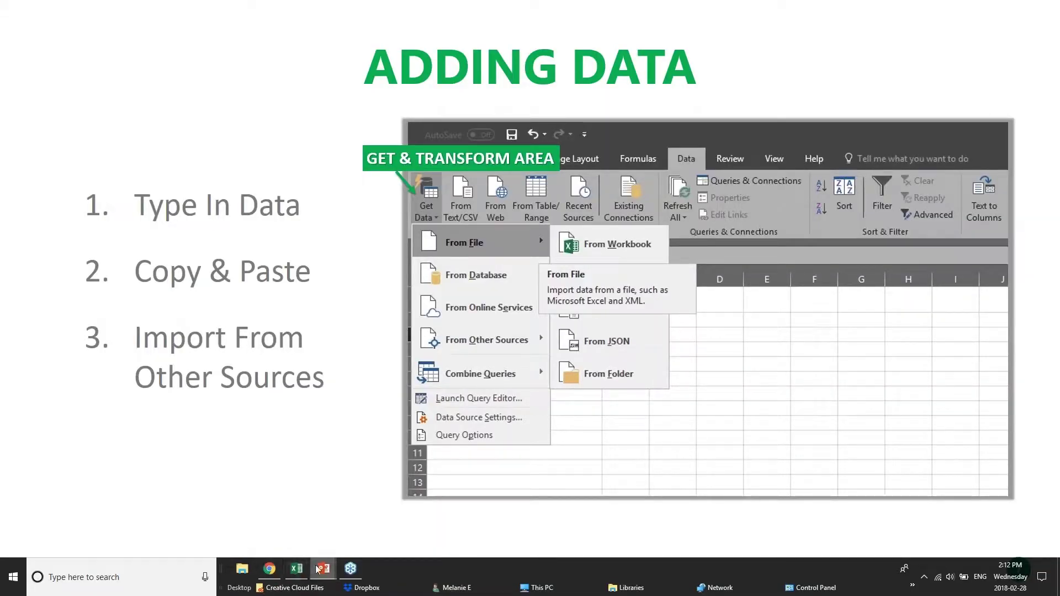
mouse_move(301, 572)
left_click(383, 522)
left_click(150, 248)
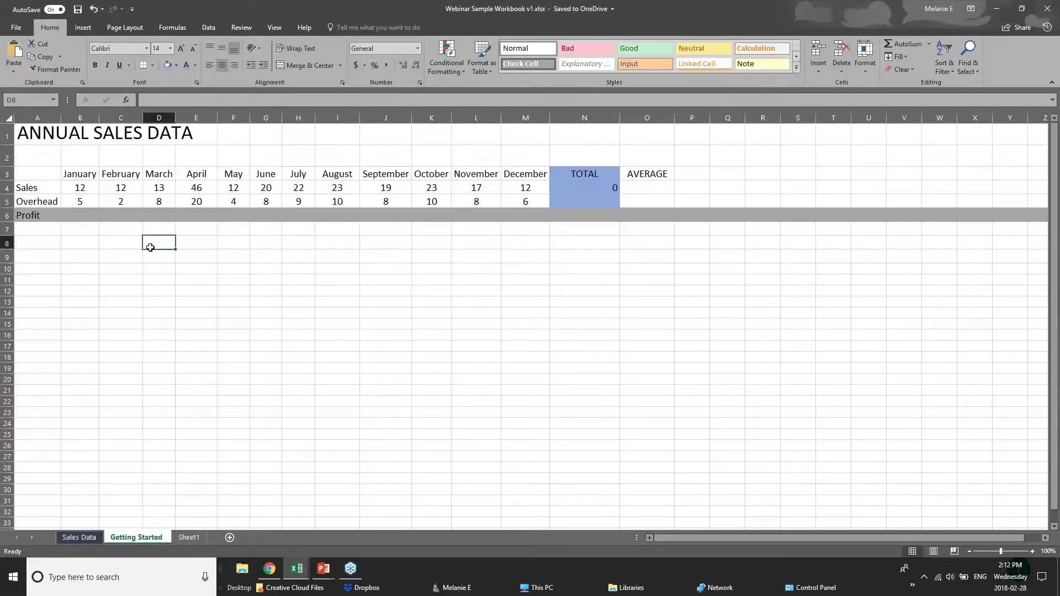
left_click(111, 241)
left_click(90, 241)
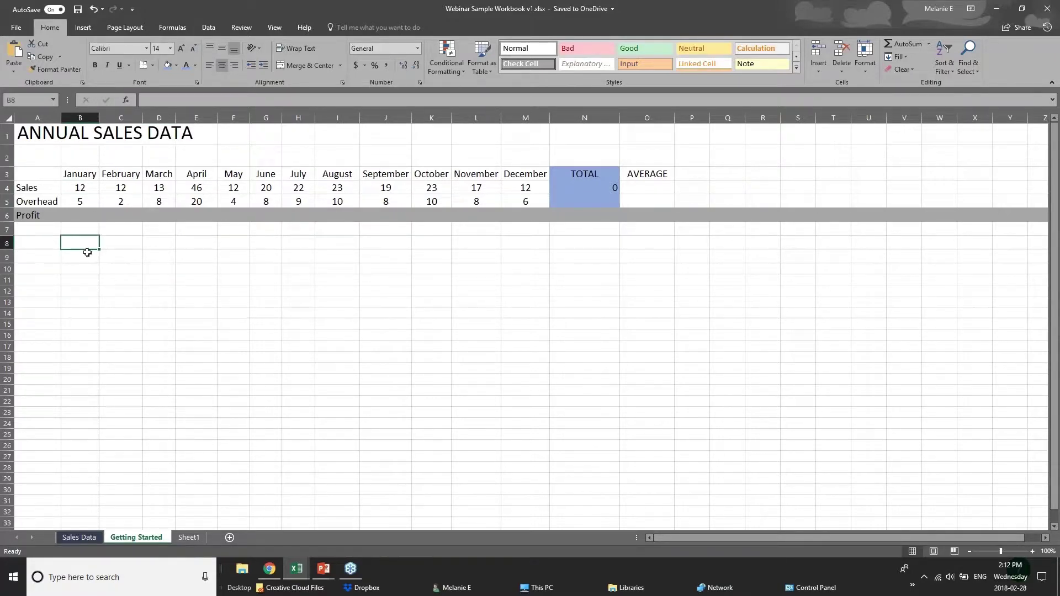
left_click(45, 246)
left_click(76, 243)
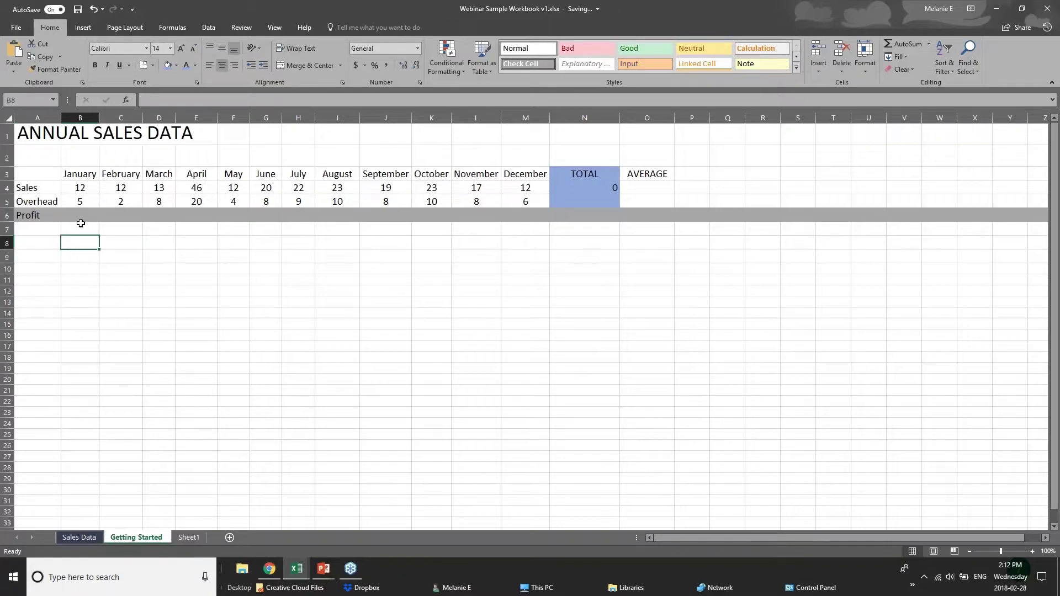
left_click(80, 217)
Step: Switch to the PowerPoint slide show and advance to the Adding Formulas slide
mouse_move(324, 569)
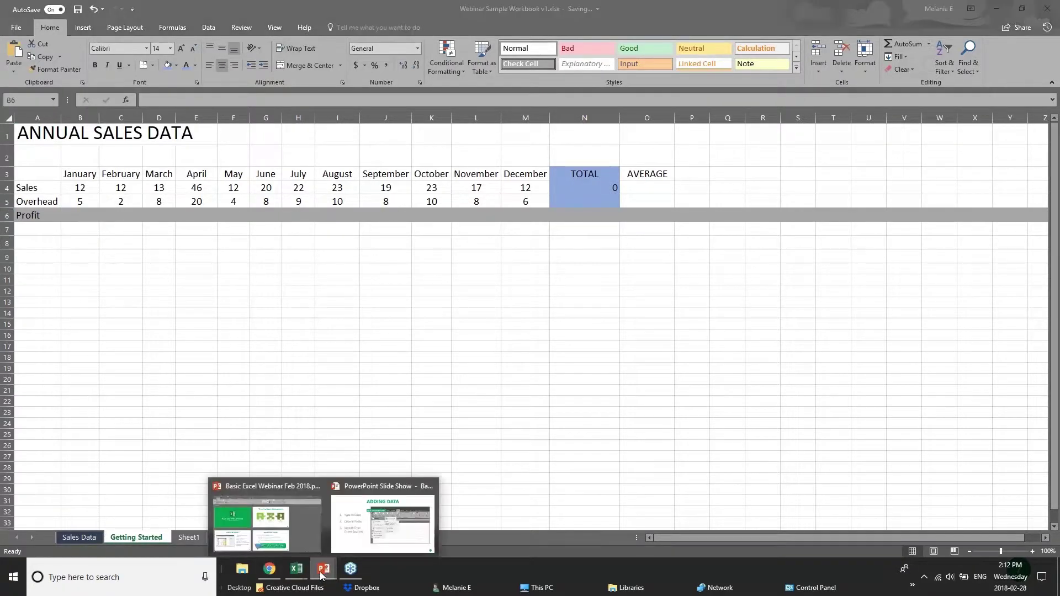
left_click(348, 538)
left_click(323, 517)
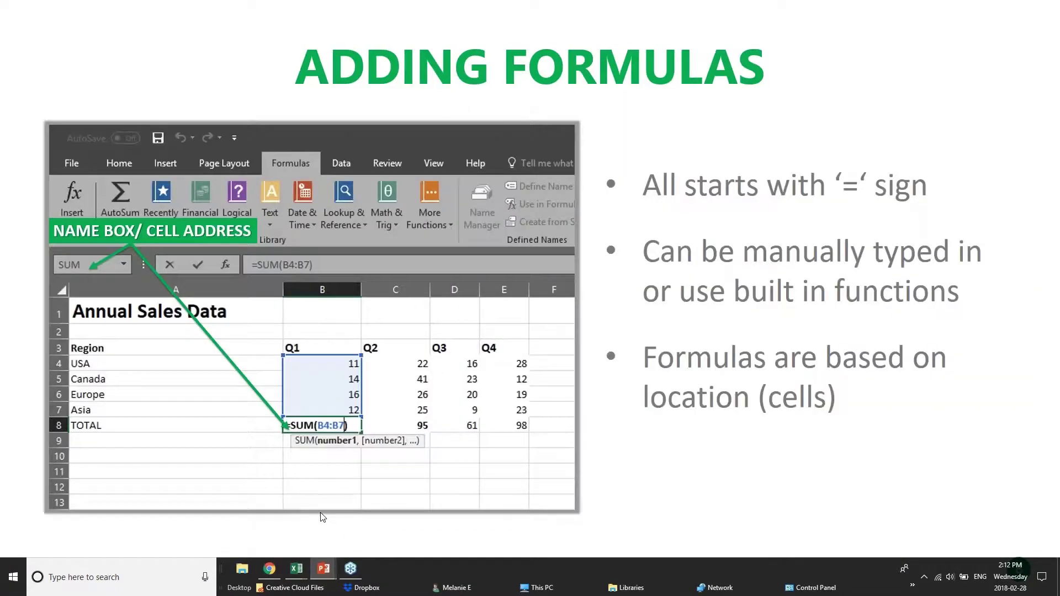
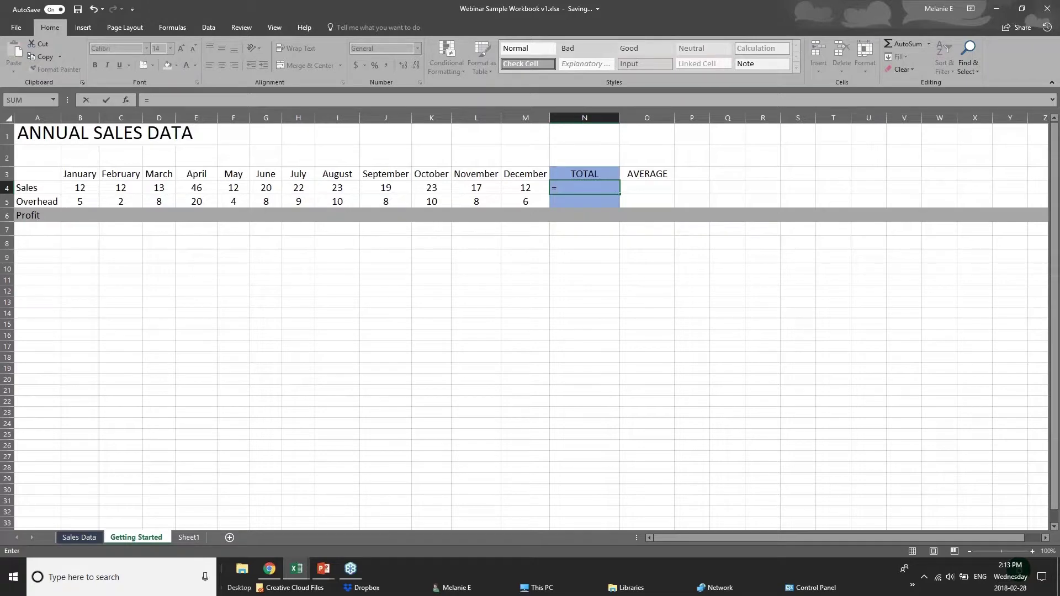
type("s")
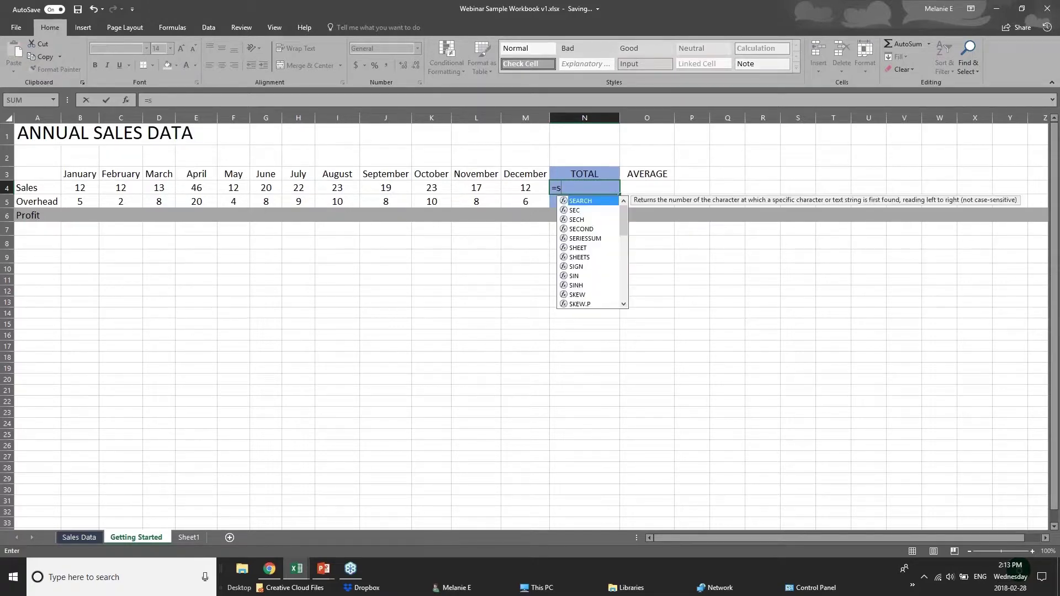
type("um")
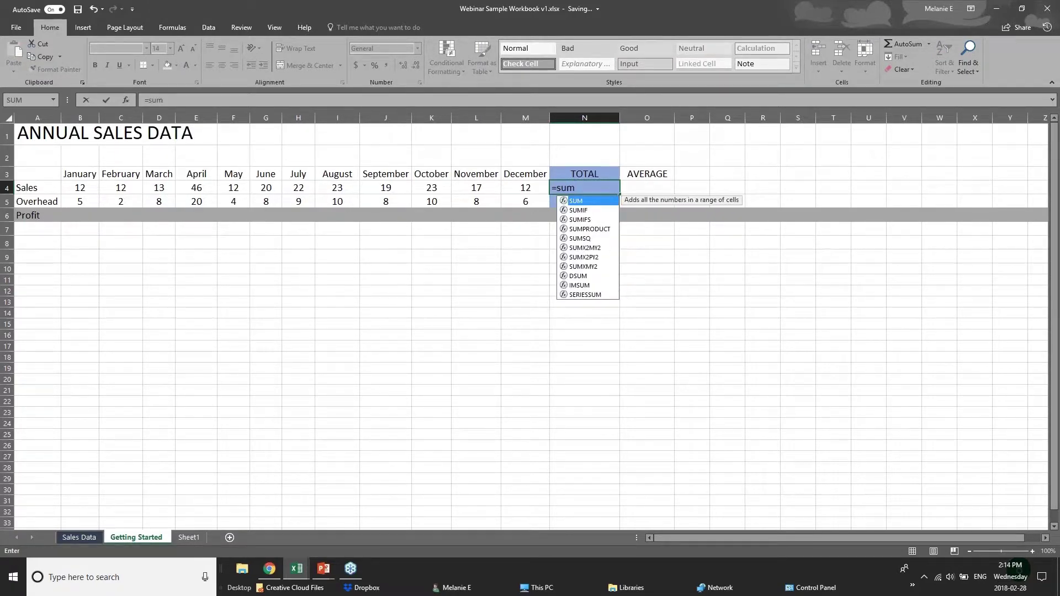
key("BackSpace")
key("BackSpace")
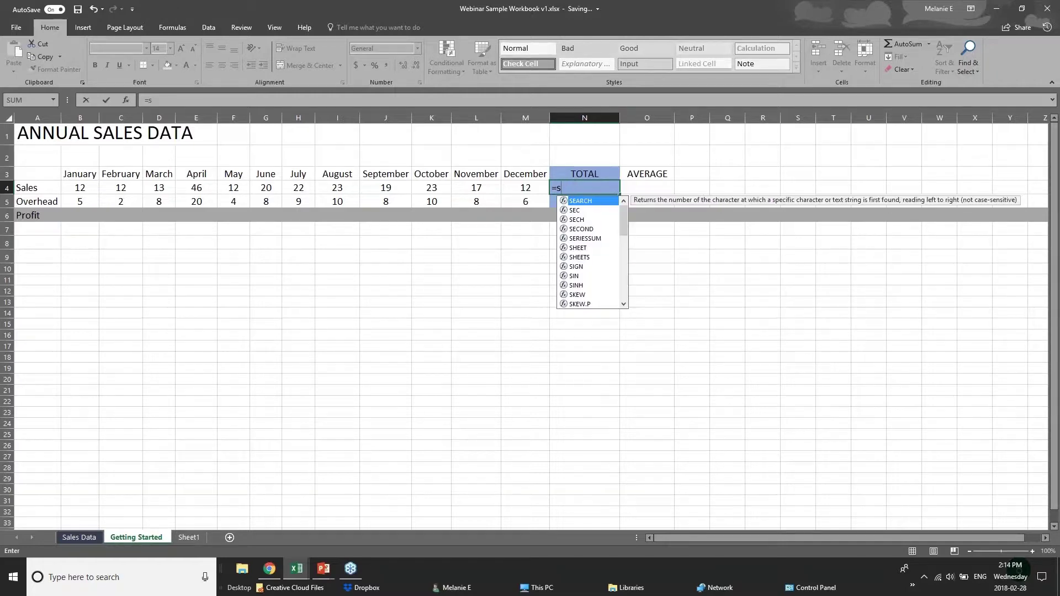
key("BackSpace")
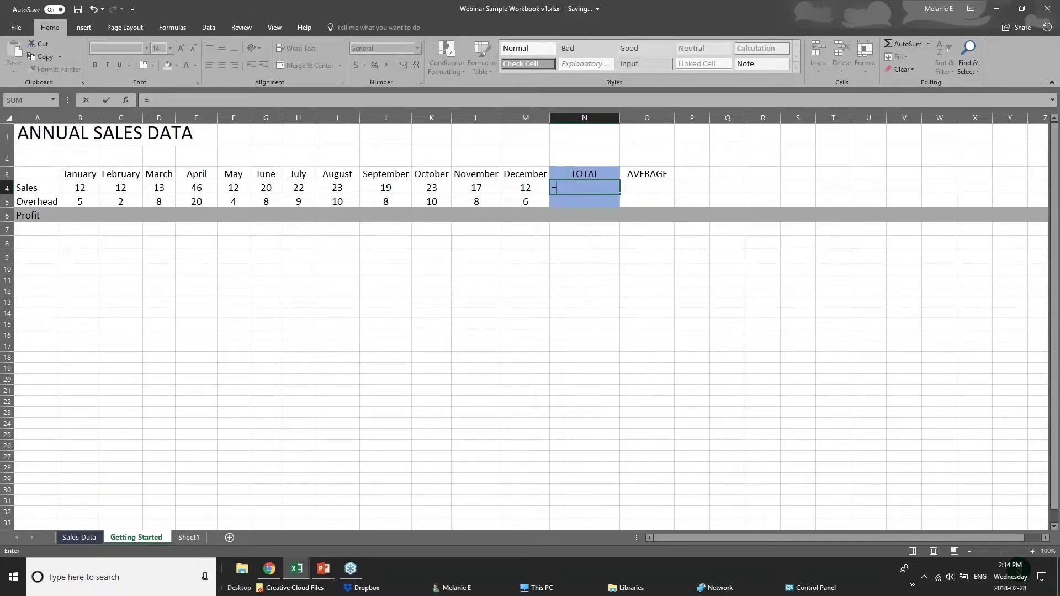
type("sum")
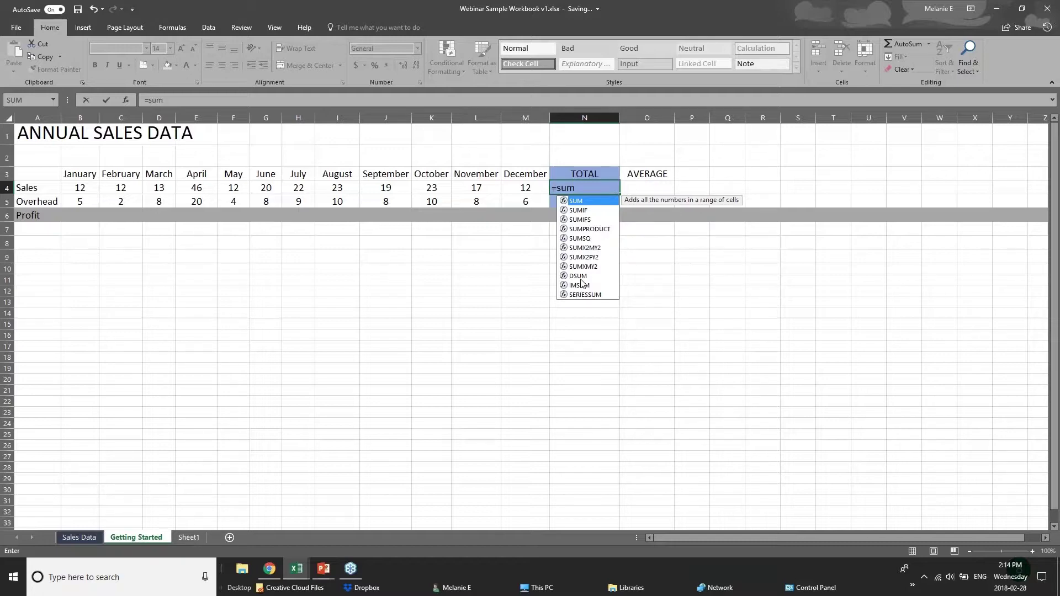
type("(")
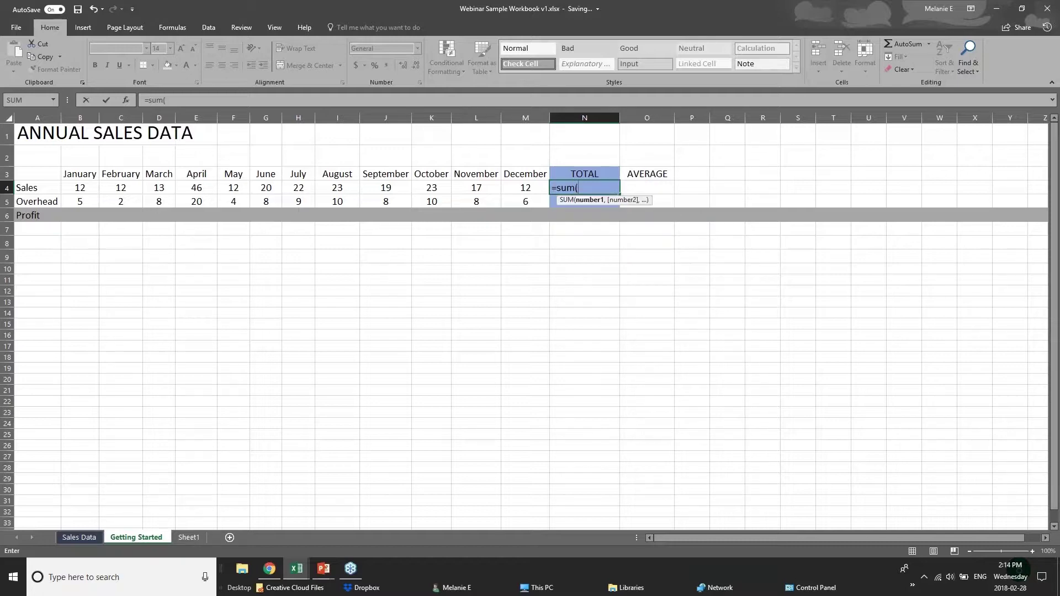
left_click(585, 186)
key("BackSpace")
key("BackSpace")
key("BackSpace")
key("BackSpace")
key("BackSpace")
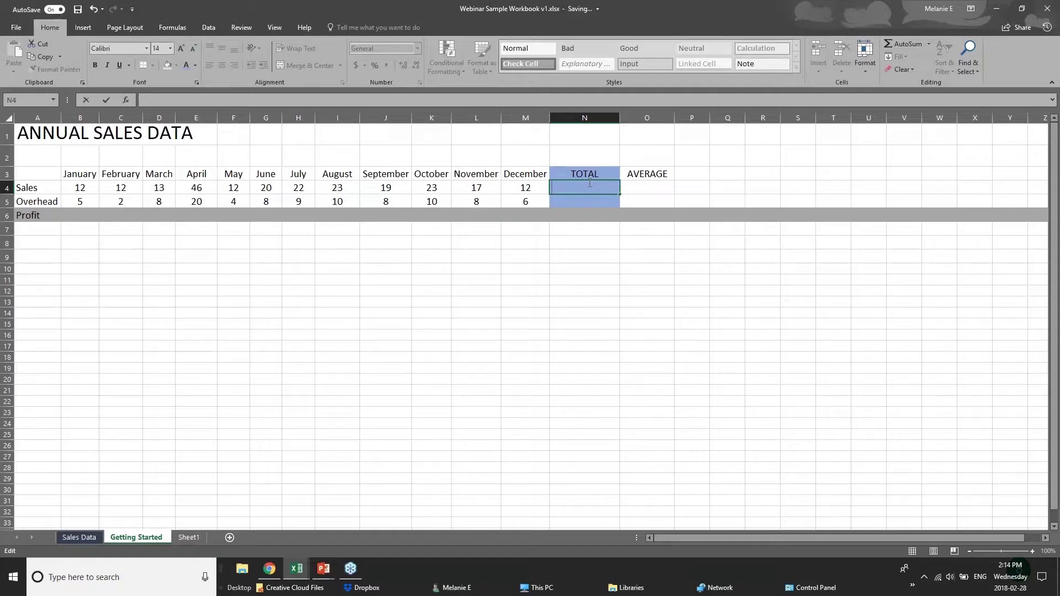
Step: Enter the formula =12+12 in cell N4 to add the January and February sales as plain numbers
type("=")
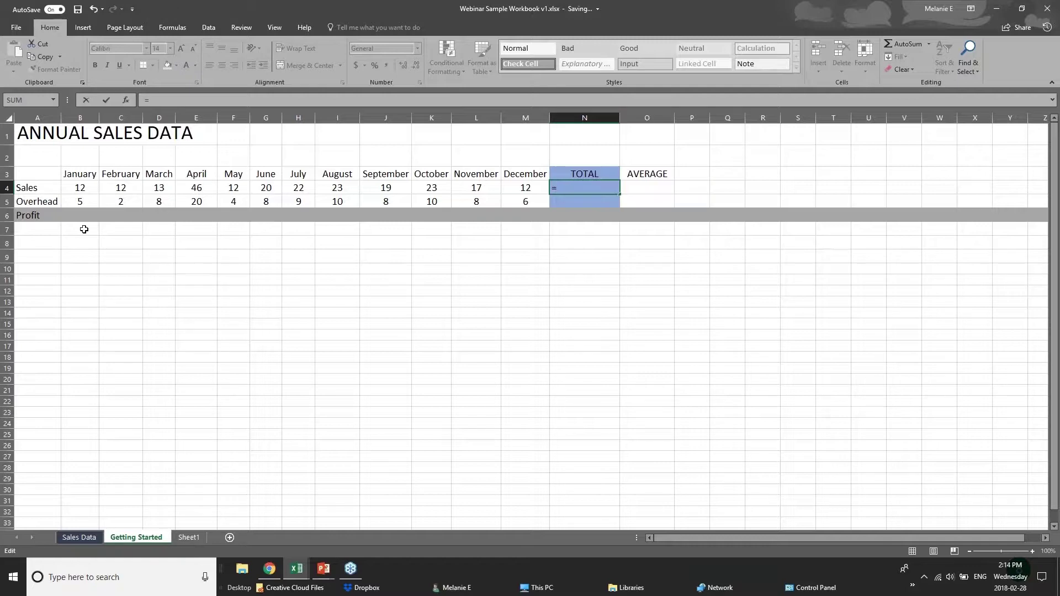
type("12=")
key("BackSpace")
type("+12")
left_click(83, 188)
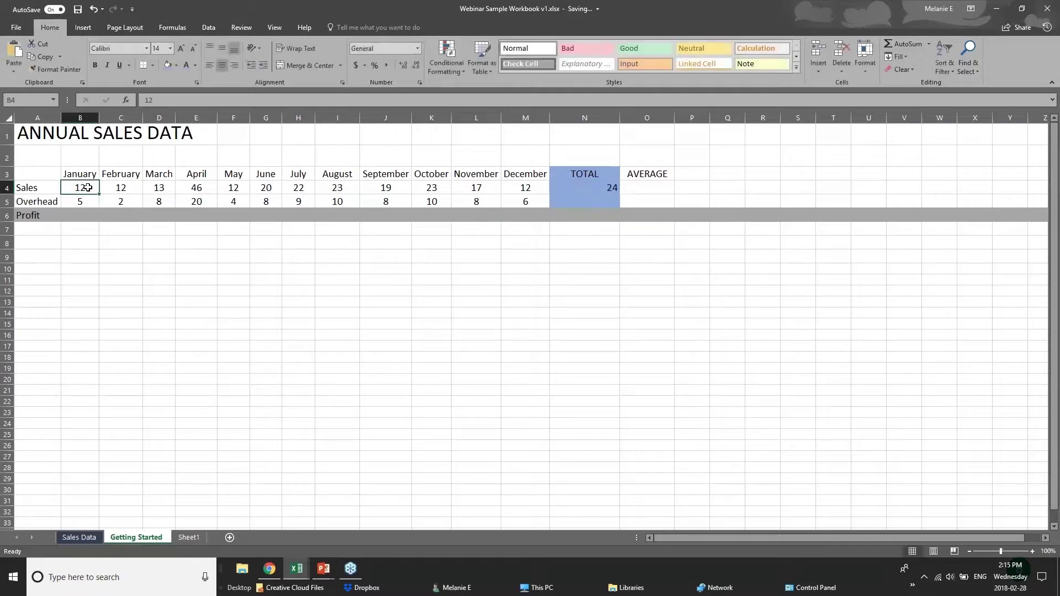
Step: Check the monthly sales cells against the plain-number formula in N4, and undo that formula's entry
left_click(128, 188)
left_click(168, 190)
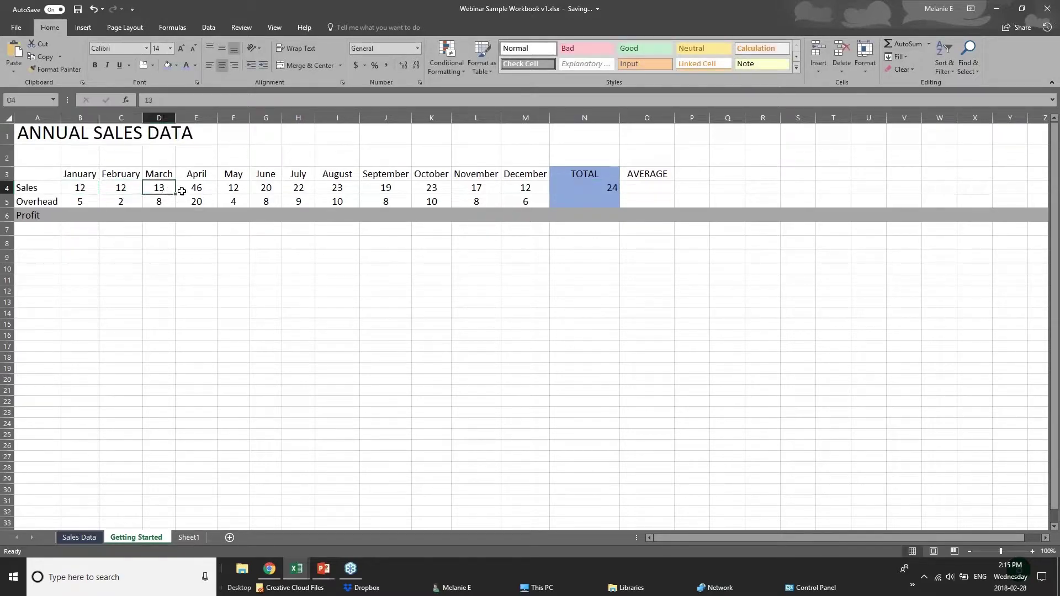
left_click(185, 190)
left_click(596, 189)
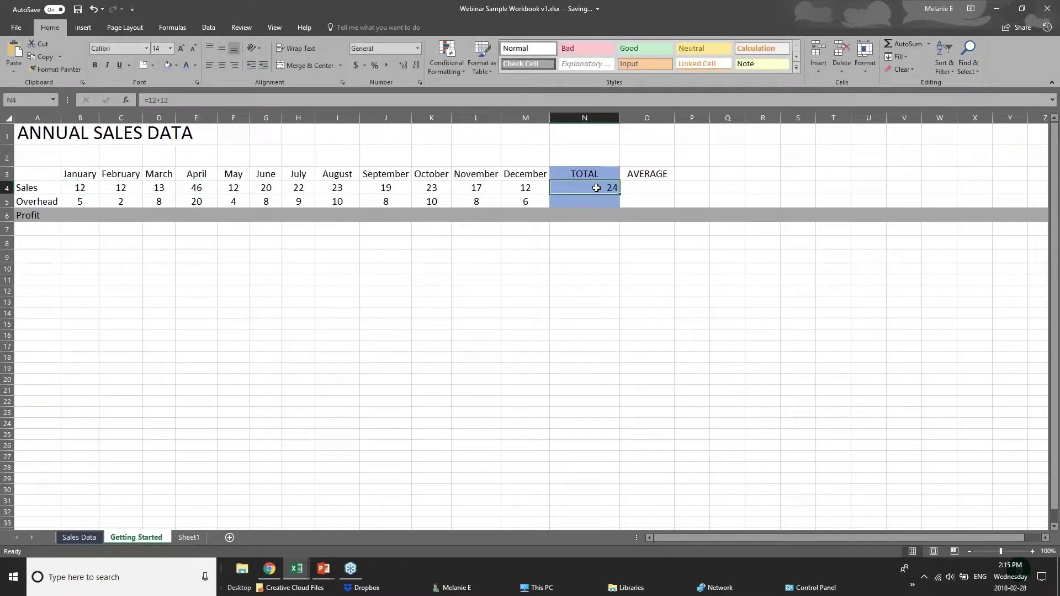
double_click(603, 188)
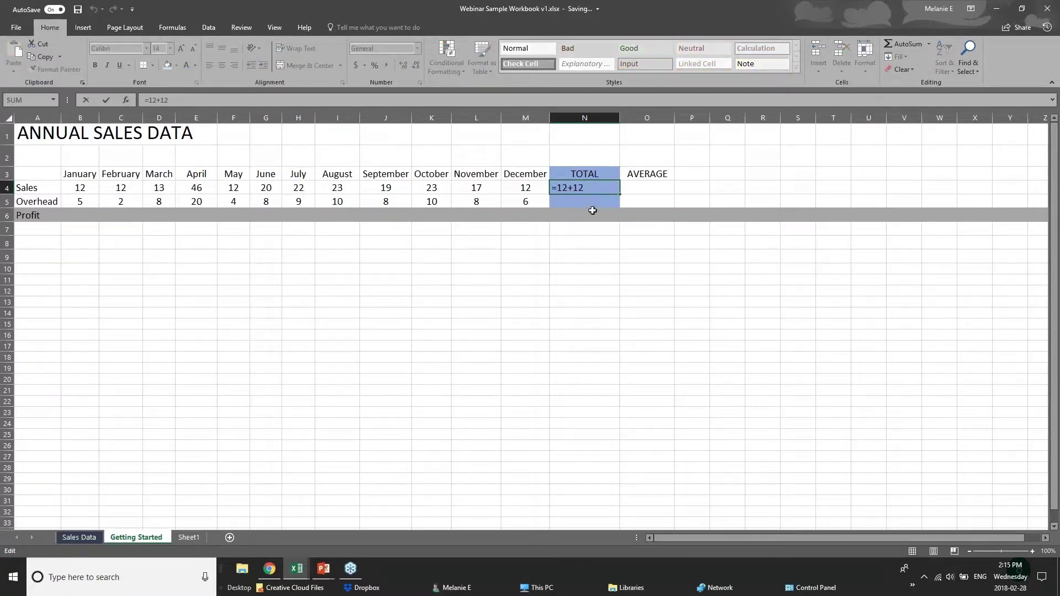
left_click(569, 260)
left_click(579, 189)
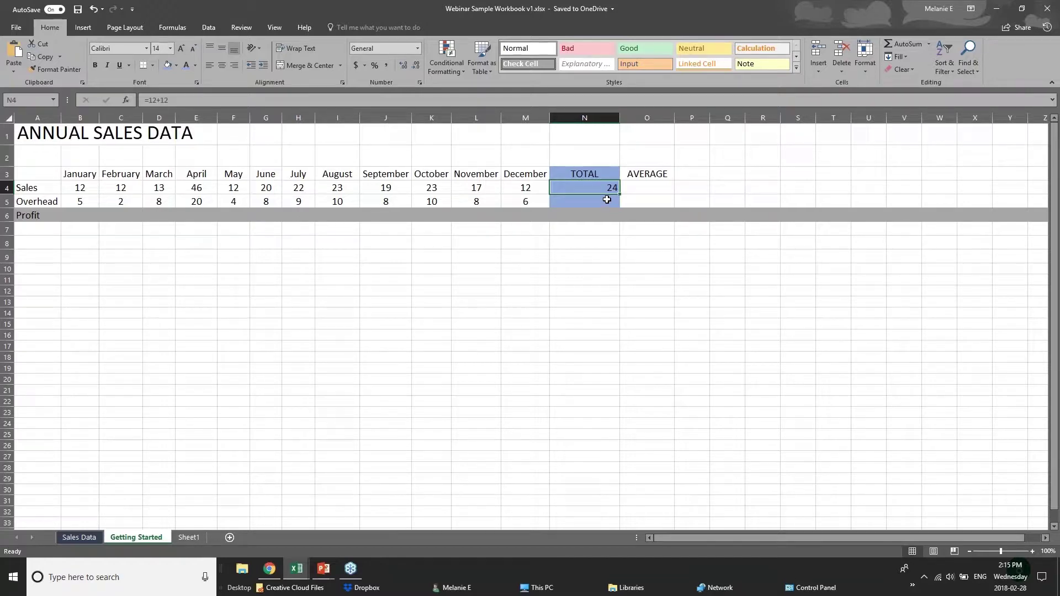
left_click(592, 228)
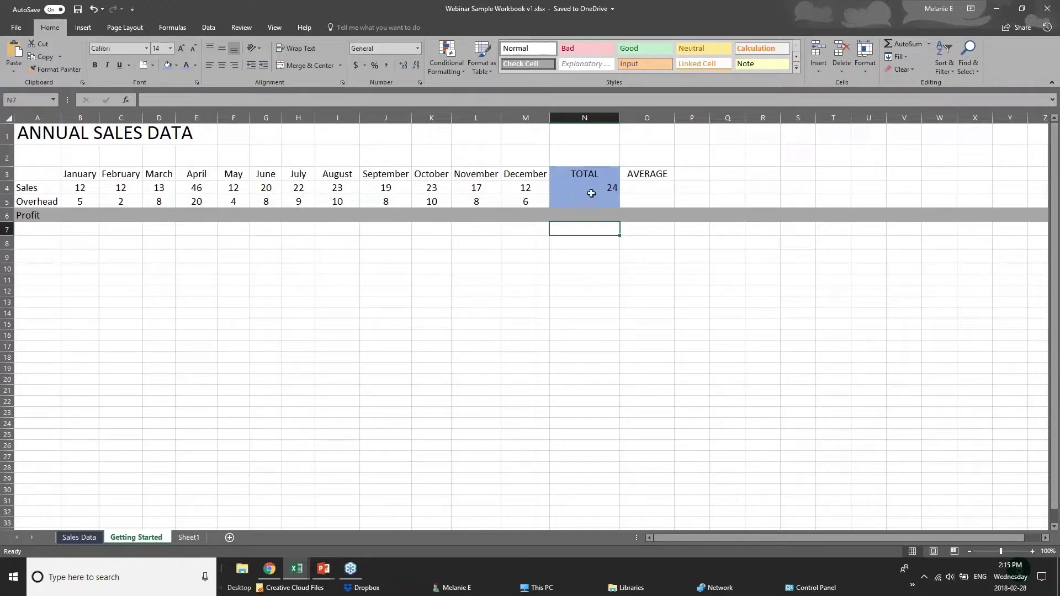
key("ctrl+z")
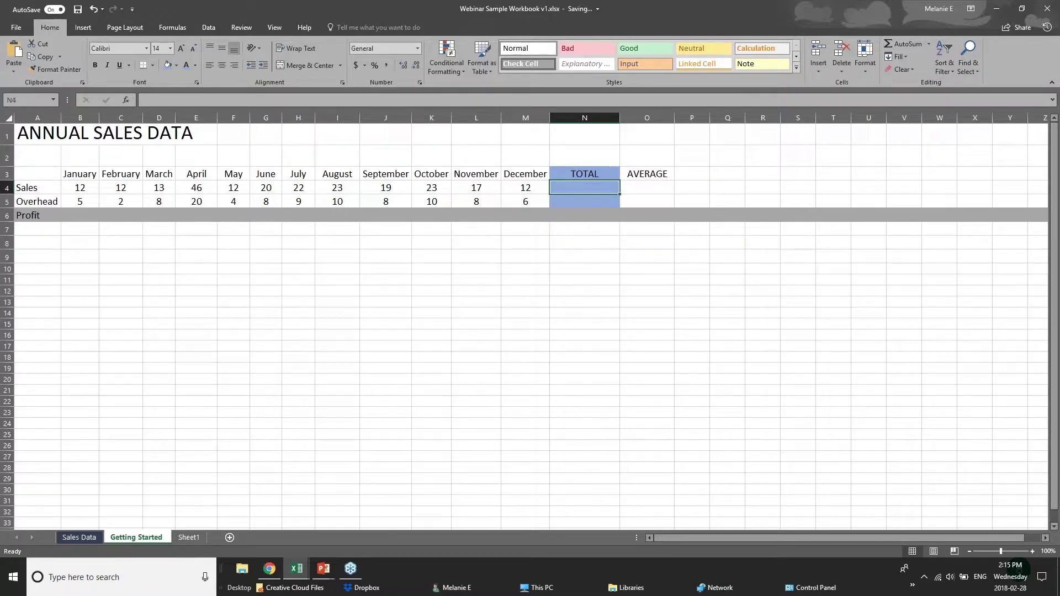
Step: Start a SUM formula in cell N4 for the Sales row
type("=sum")
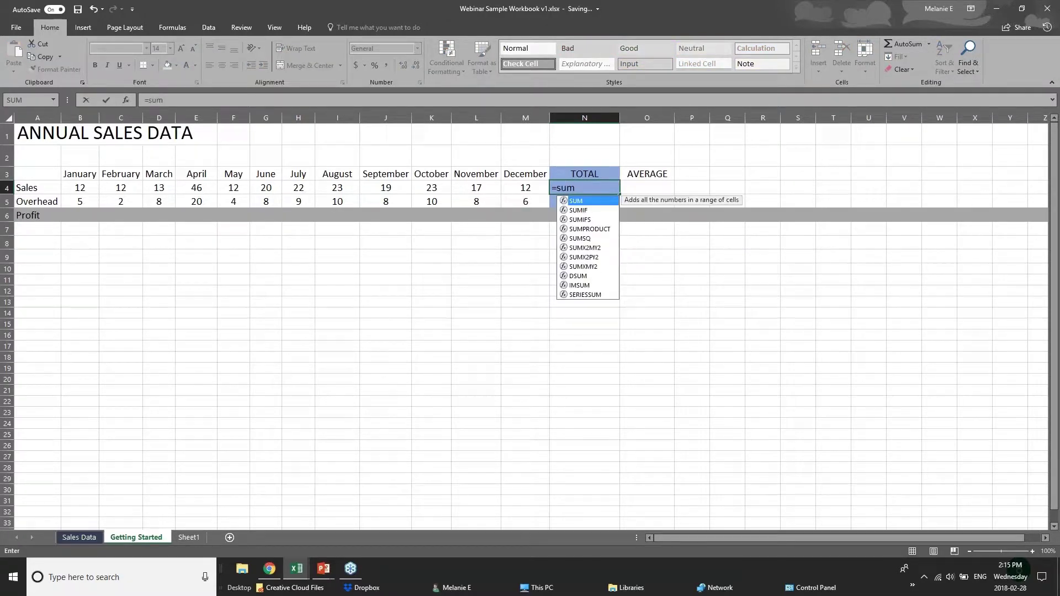
type("(")
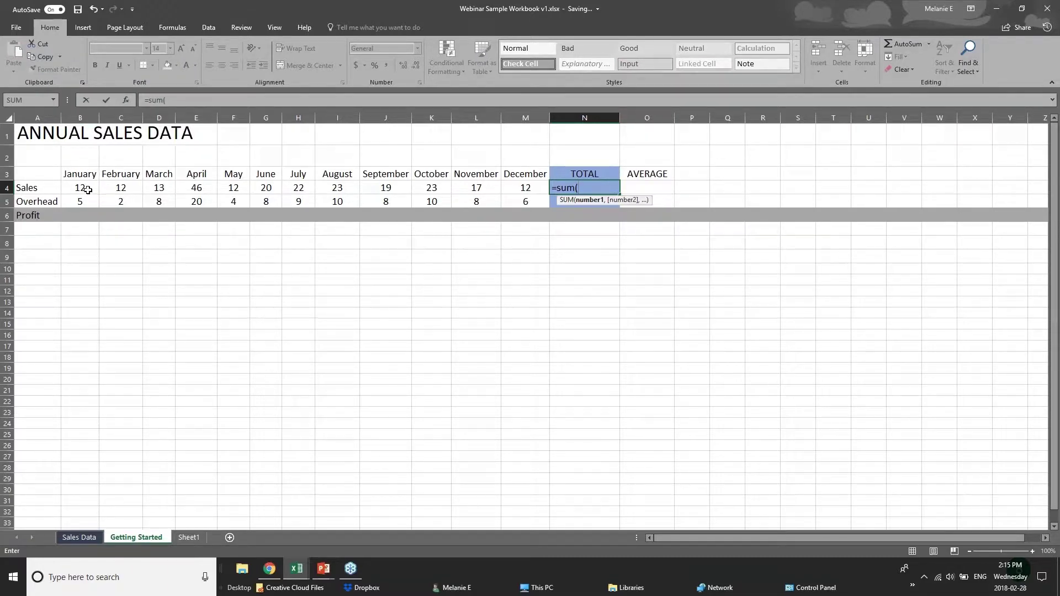
Step: Try listing the monthly sales cells one by one as b4+c4+d4 inside the SUM formula
type("b4")
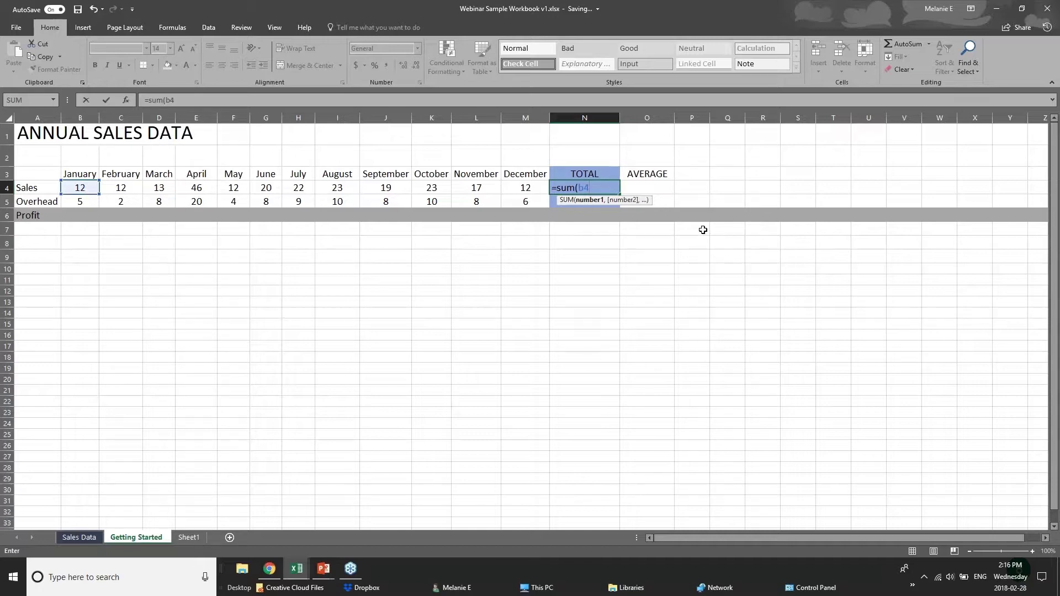
type("=")
key("BackSpace")
type("+c4")
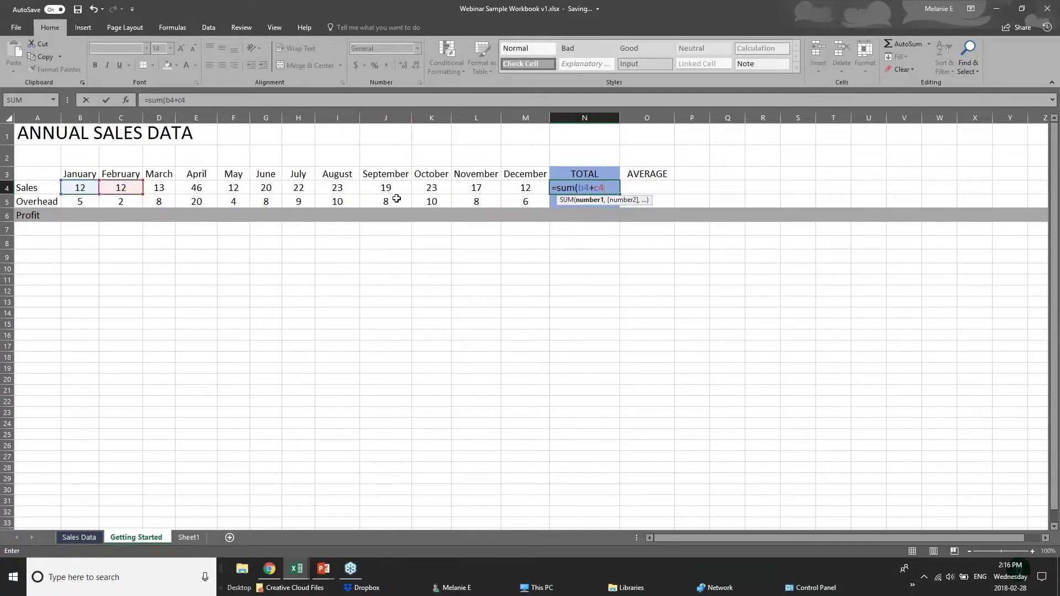
type("+d")
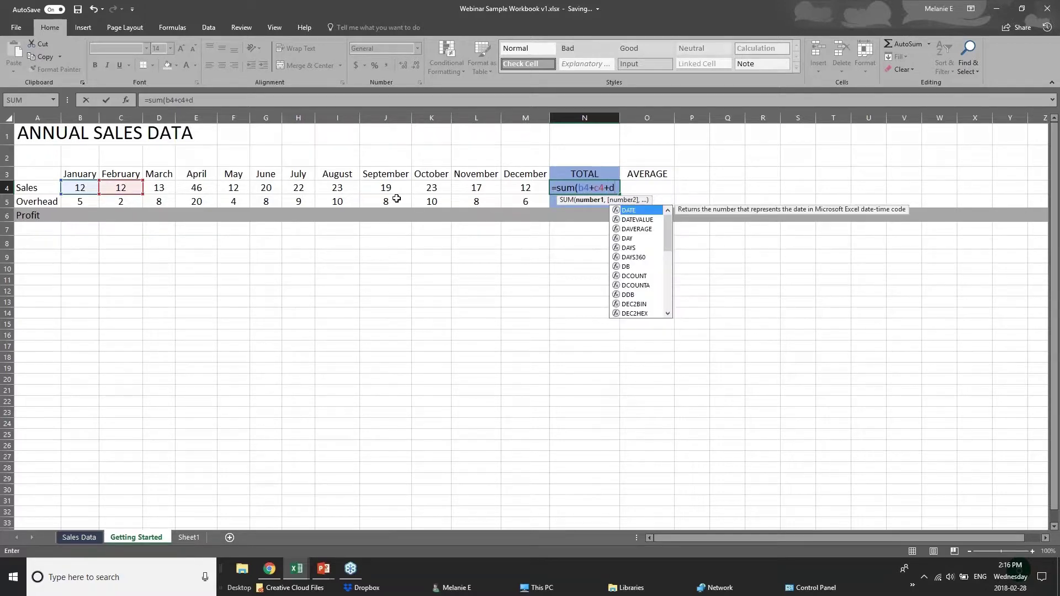
type("4")
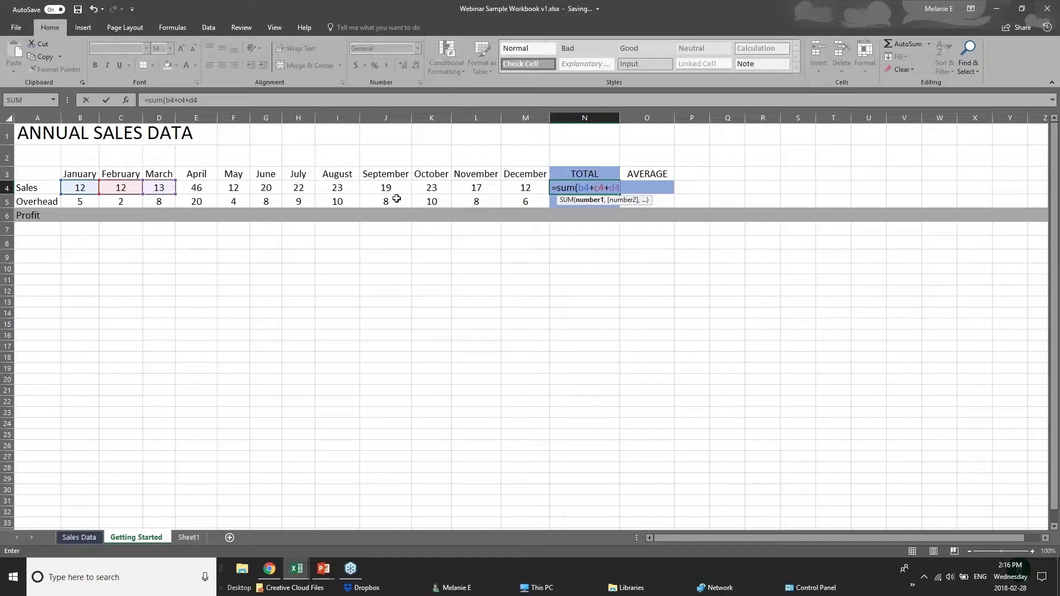
key("BackSpace")
key("BackSpace")
key("BackSpace")
key("BackSpace")
key("BackSpace")
key("BackSpace")
key("BackSpace")
key("BackSpace")
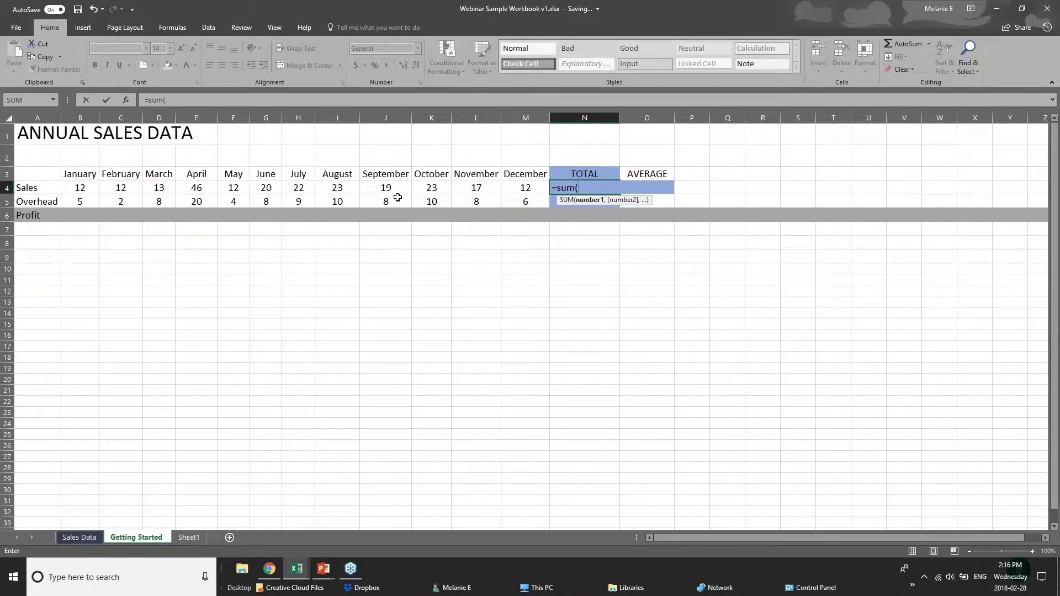
Step: Complete the SUM formula in N4 with the January to December sales range B4:M4 and check the entered formula
left_click(83, 190)
left_click_drag(82, 190, 513, 189)
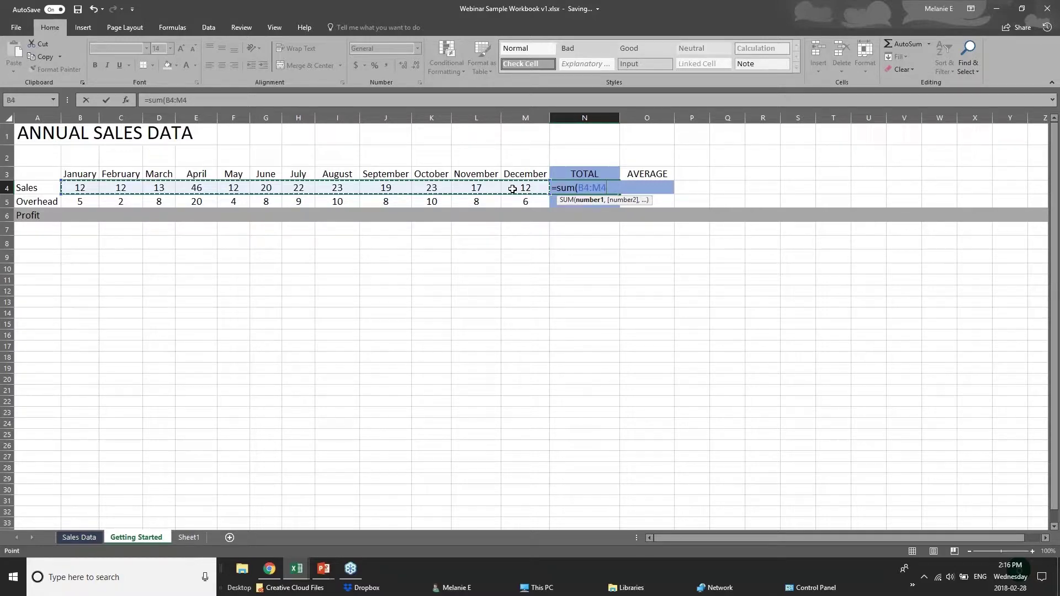
key("Return")
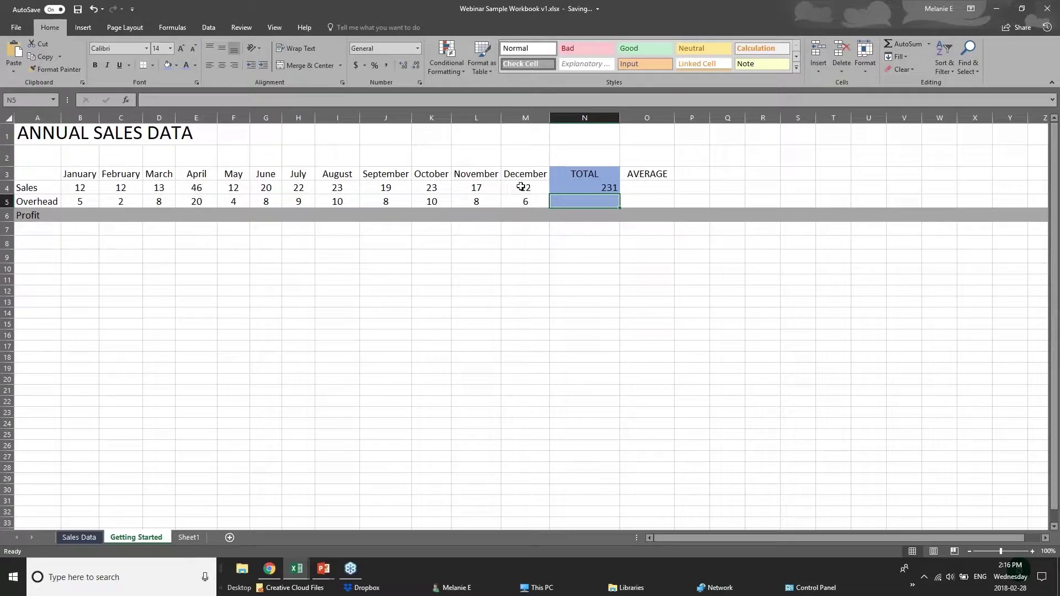
left_click(583, 189)
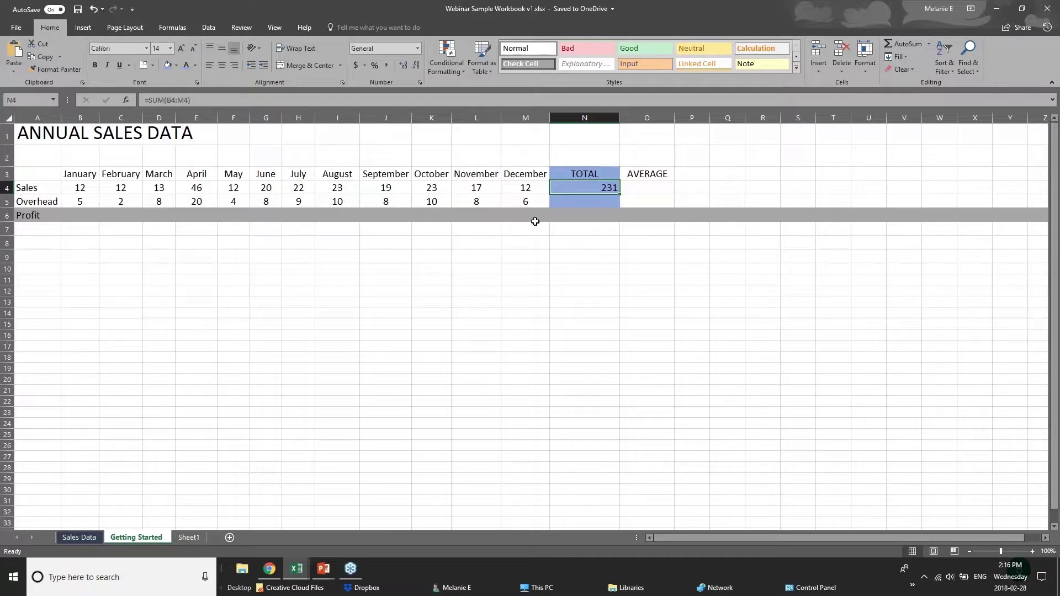
Step: Replace the hand-entered formula in N4 with an AutoSum total of the January to December sales, and compare it with the monthly figures
key("Delete")
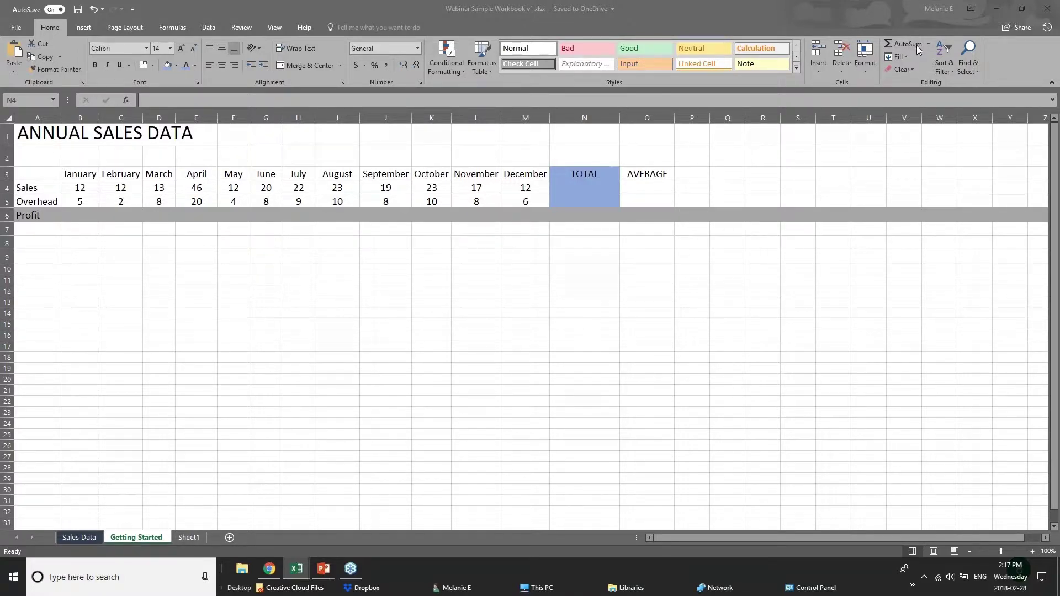
left_click(608, 192)
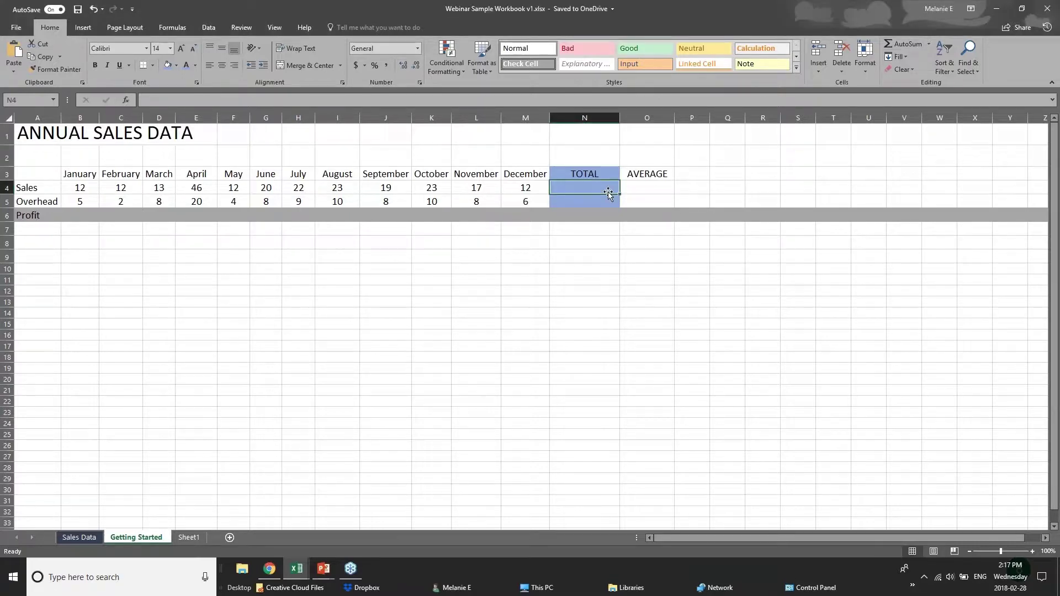
left_click(897, 44)
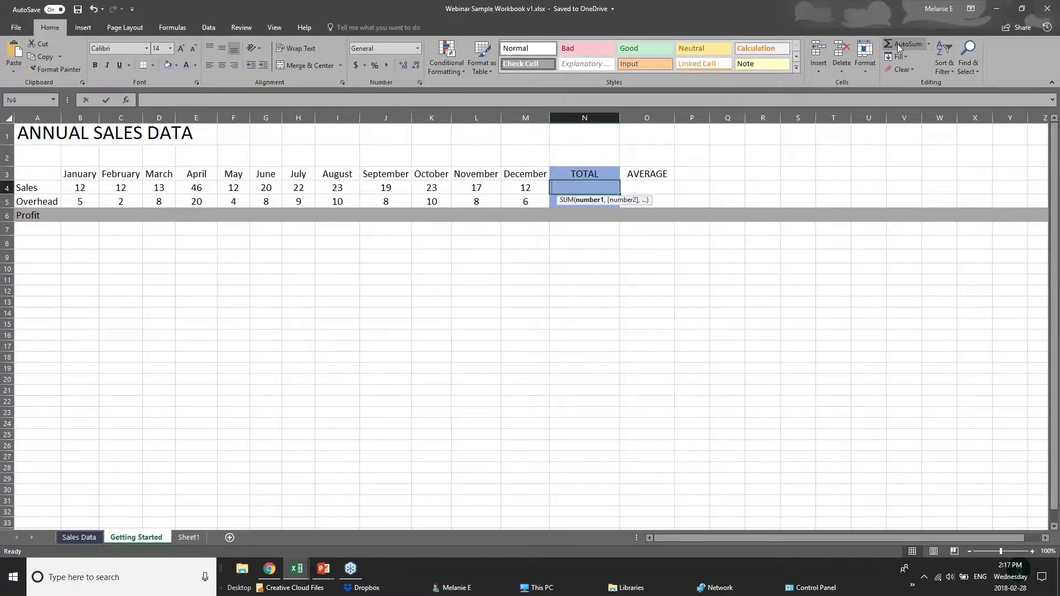
left_click(897, 45)
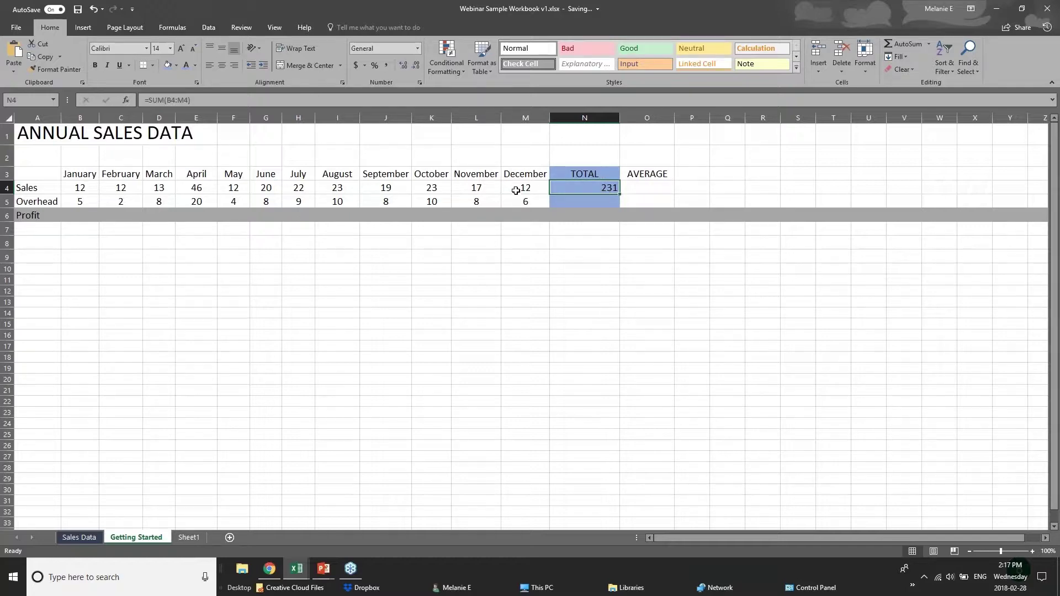
left_click_drag(74, 189, 516, 201)
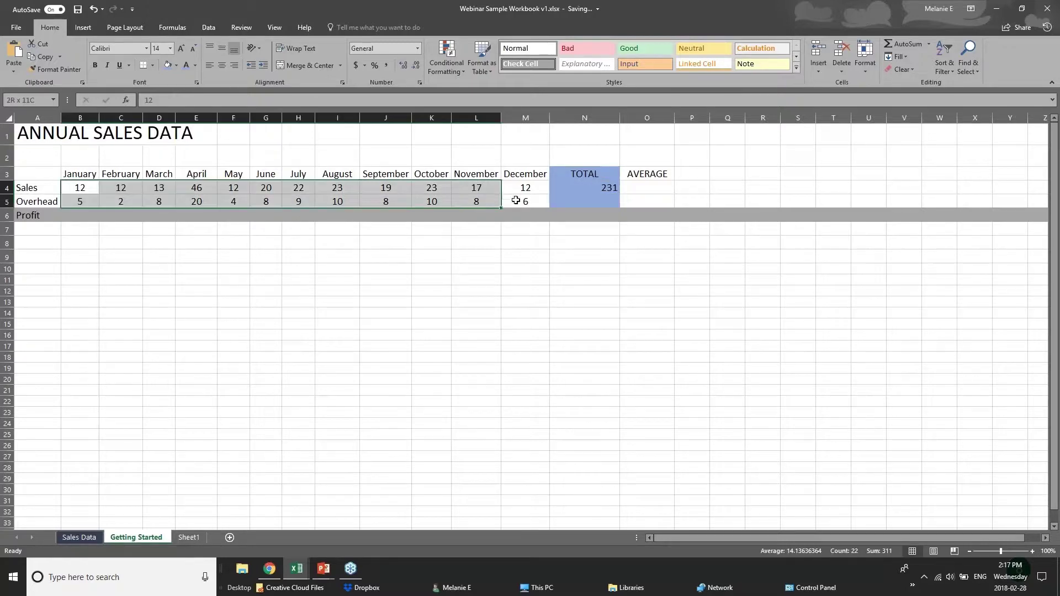
left_click(561, 188)
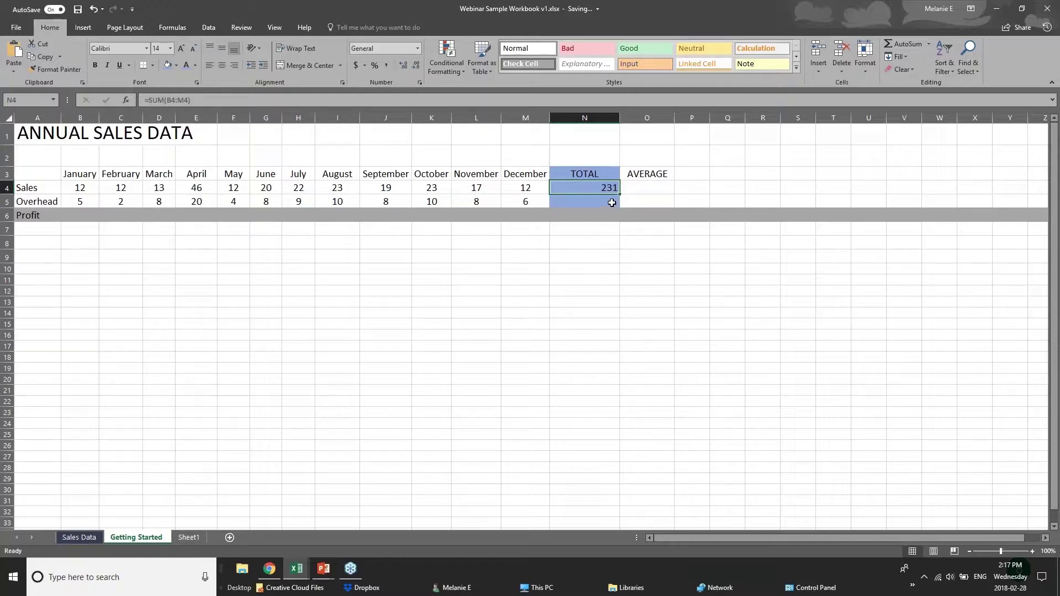
Step: Enter an AVERAGE formula in N5 for the January to December overhead range B5:M5
key("Return")
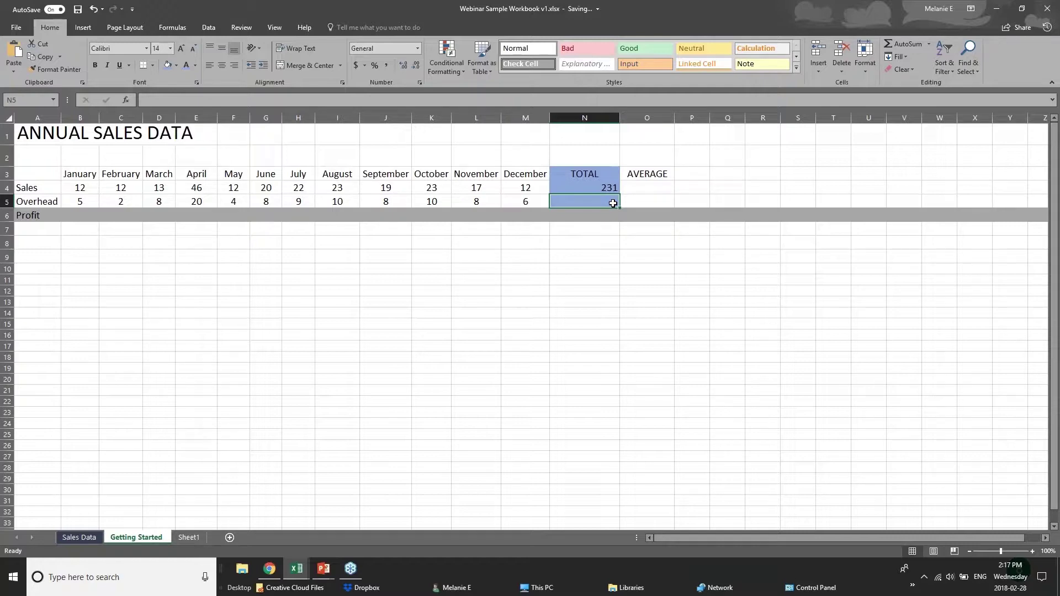
left_click(908, 45)
key("Delete")
left_click(929, 45)
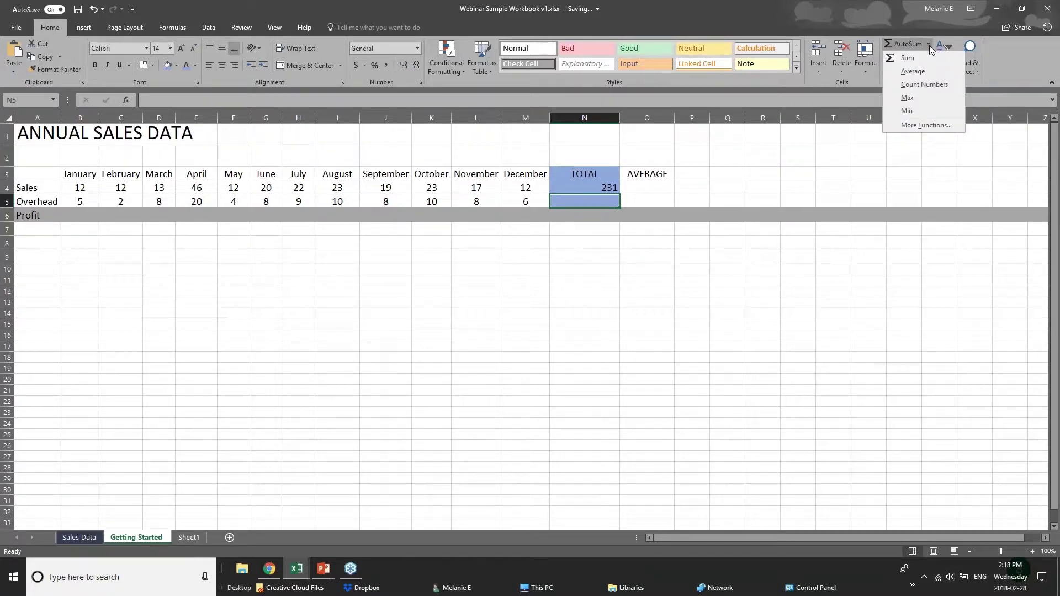
left_click(906, 72)
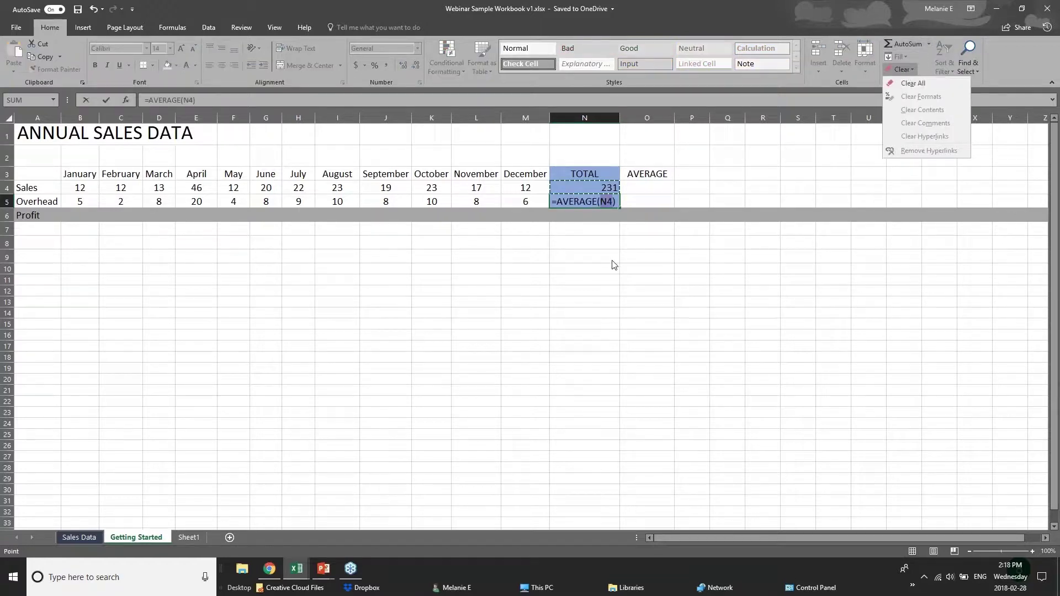
left_click(608, 202)
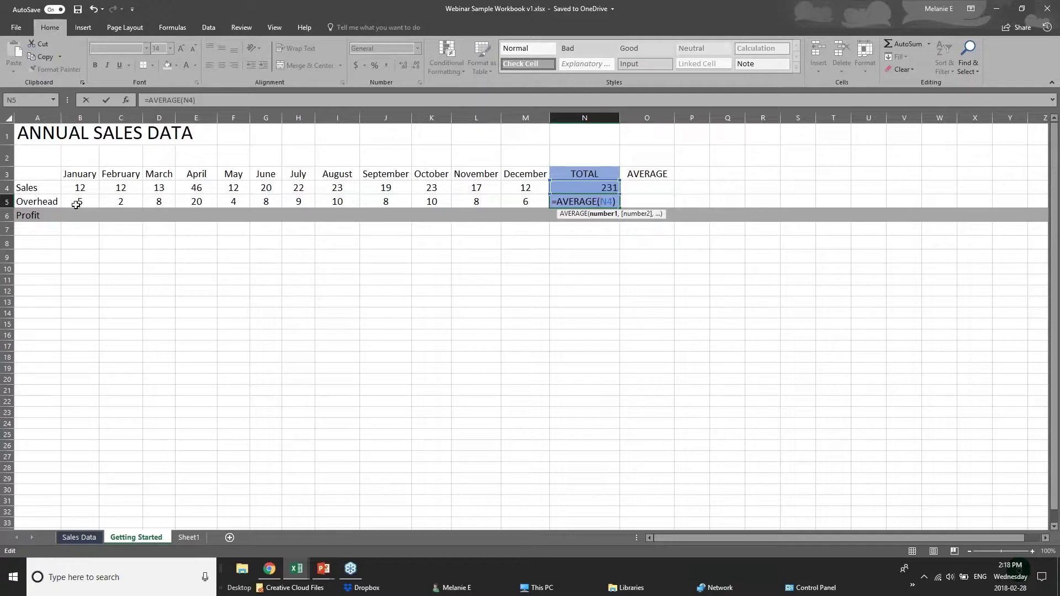
left_click_drag(83, 202, 530, 201)
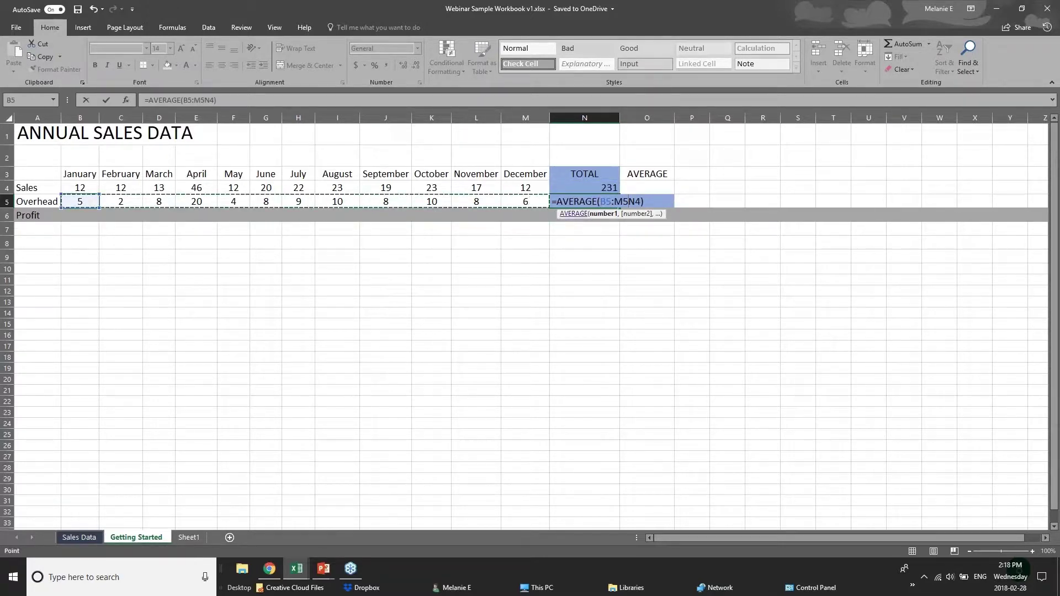
left_click(599, 214)
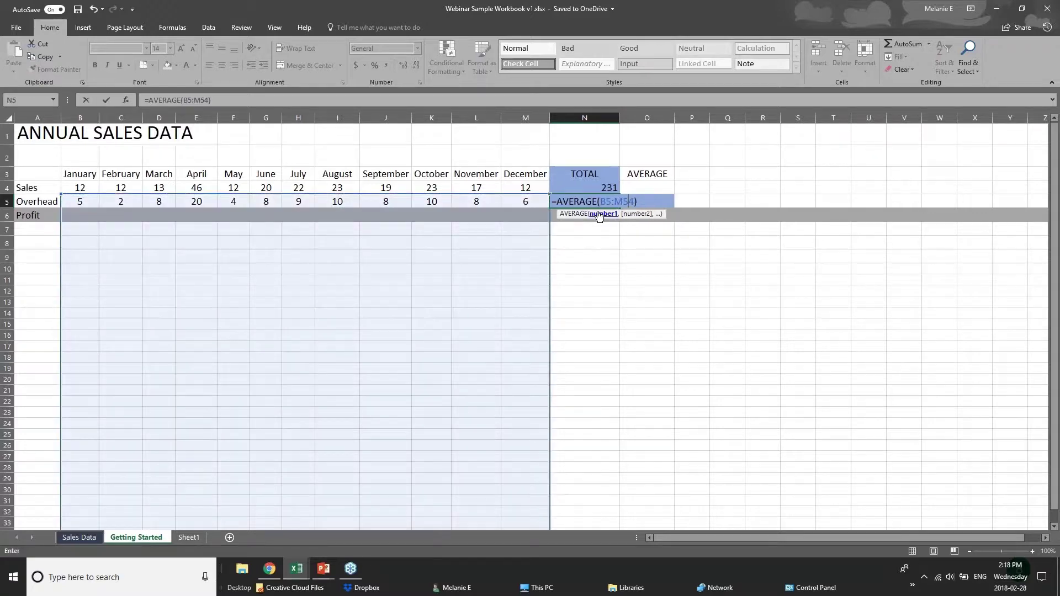
key("Return")
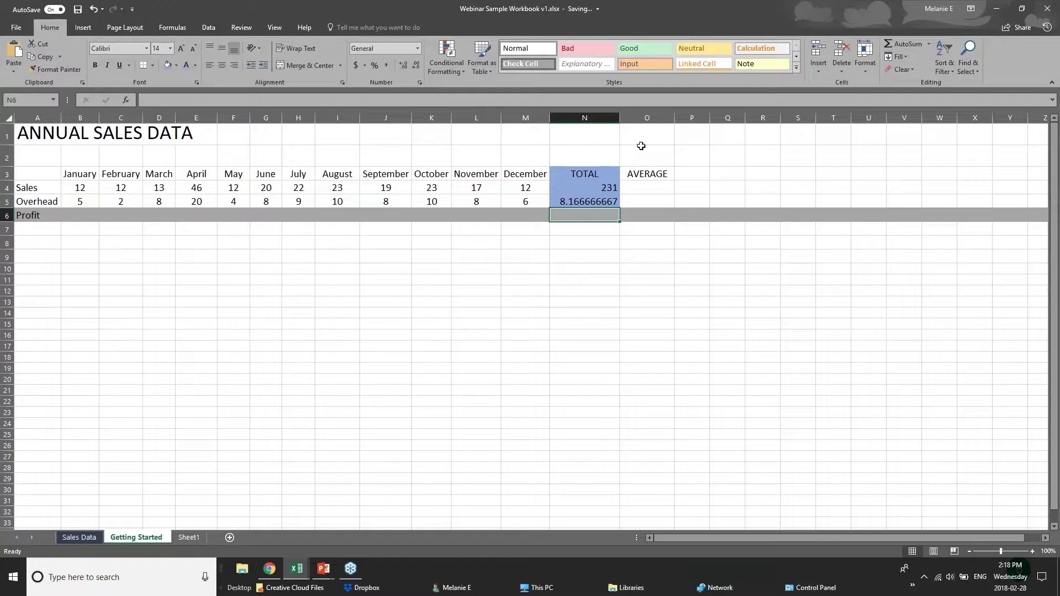
Step: Check the AVERAGE formula in N5 against the monthly overhead cells B5 to M5
left_click(604, 200)
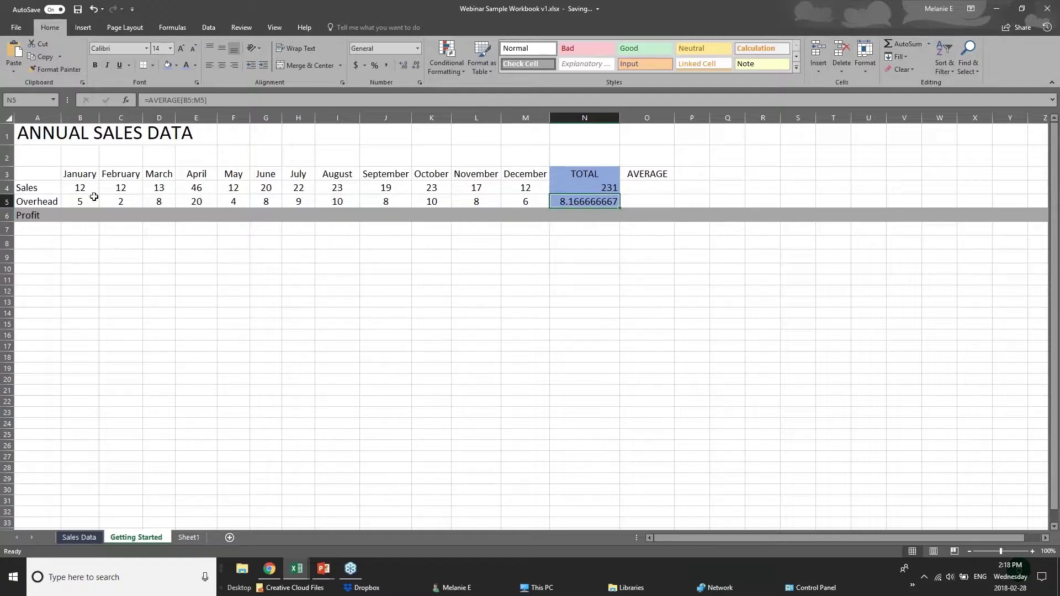
left_click_drag(88, 203, 515, 200)
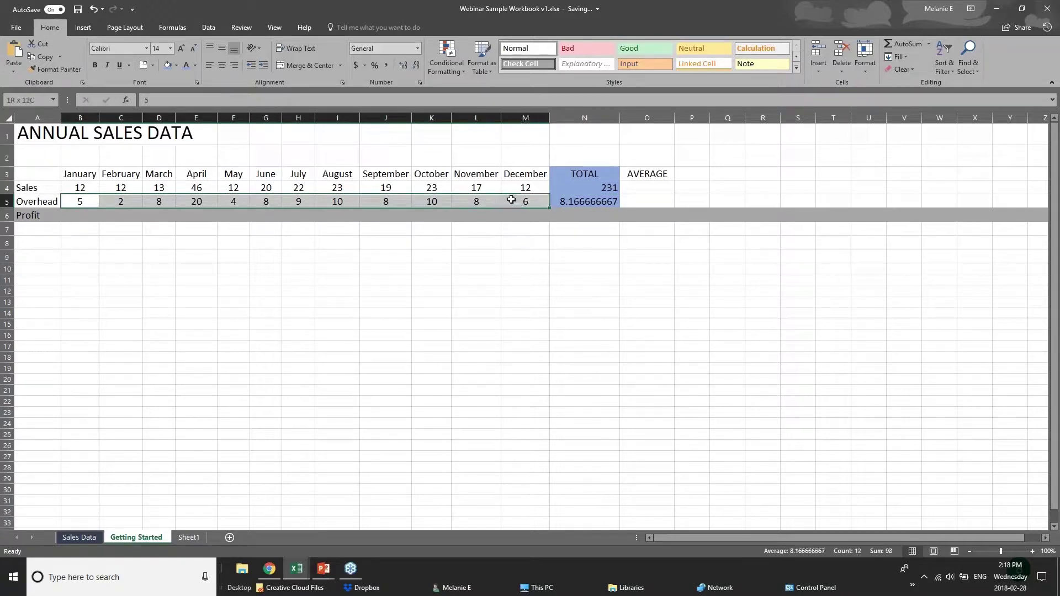
left_click(567, 204)
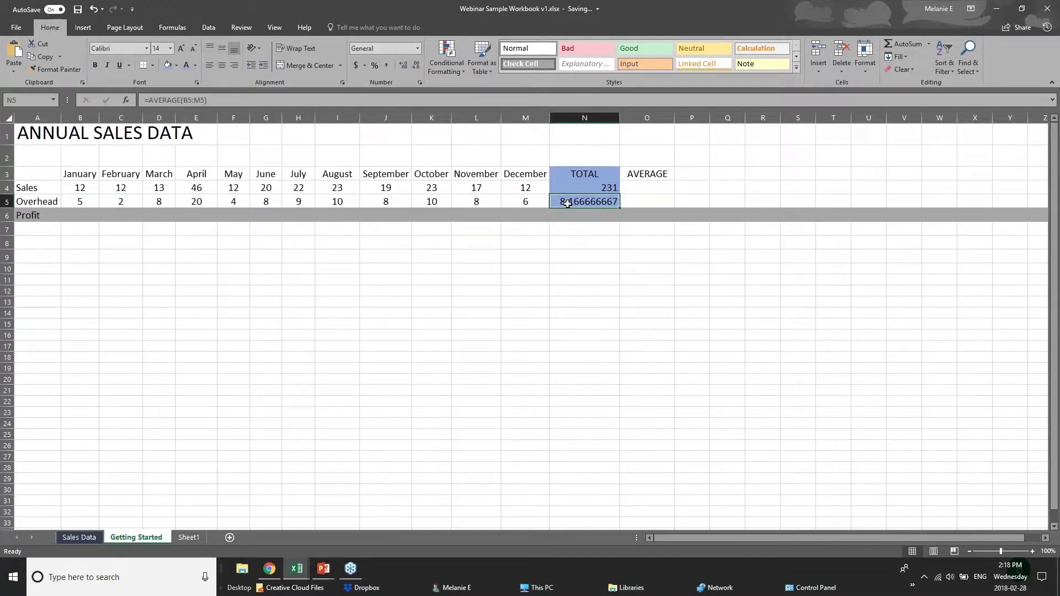
Step: Try inserting an AutoSum formula in January's sales cell B4, and undo it
left_click(75, 191)
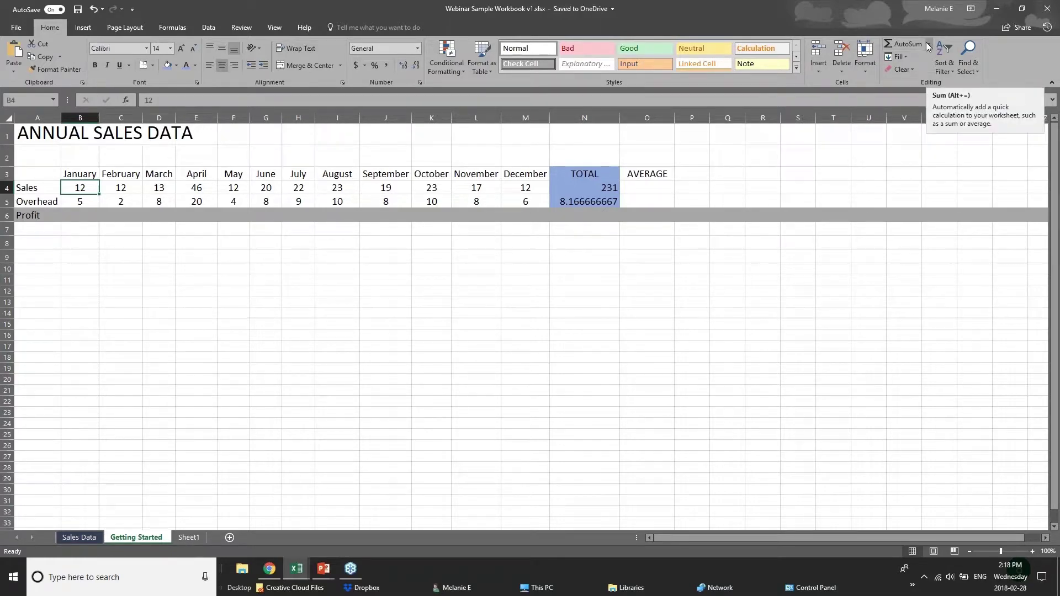
left_click(173, 27)
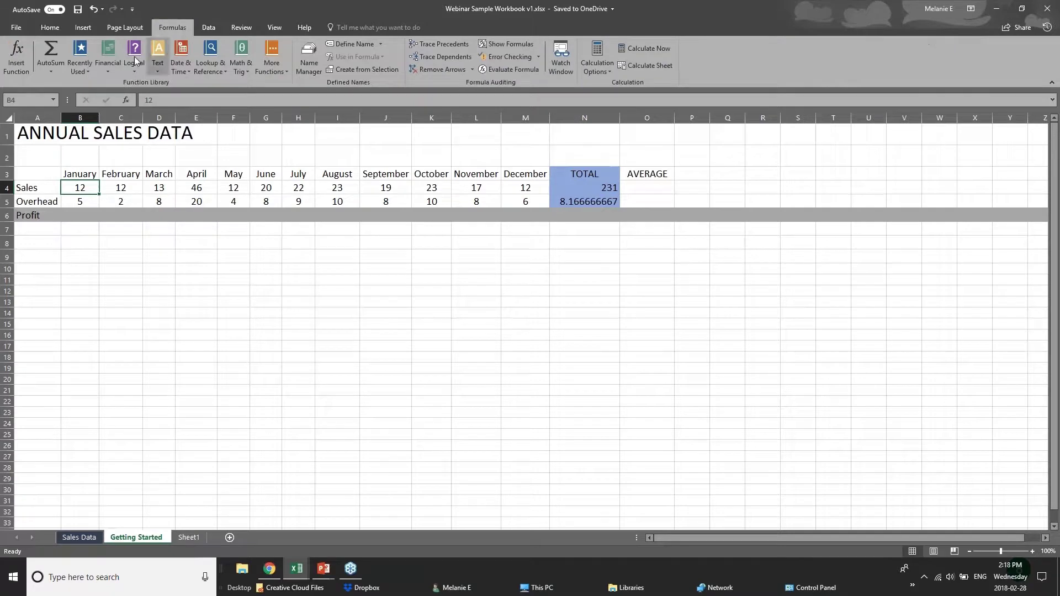
left_click(58, 73)
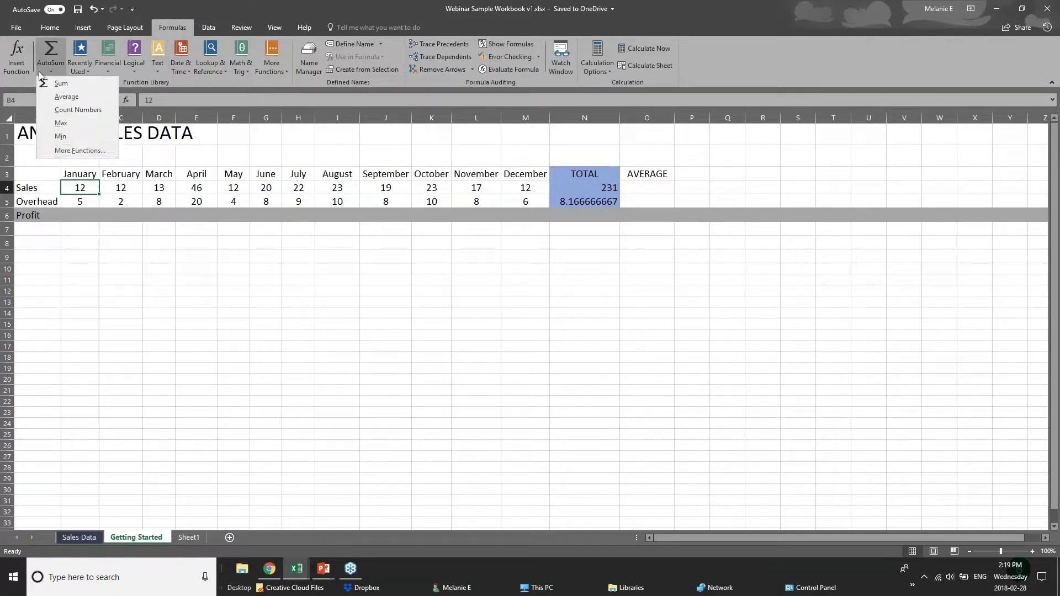
left_click(54, 49)
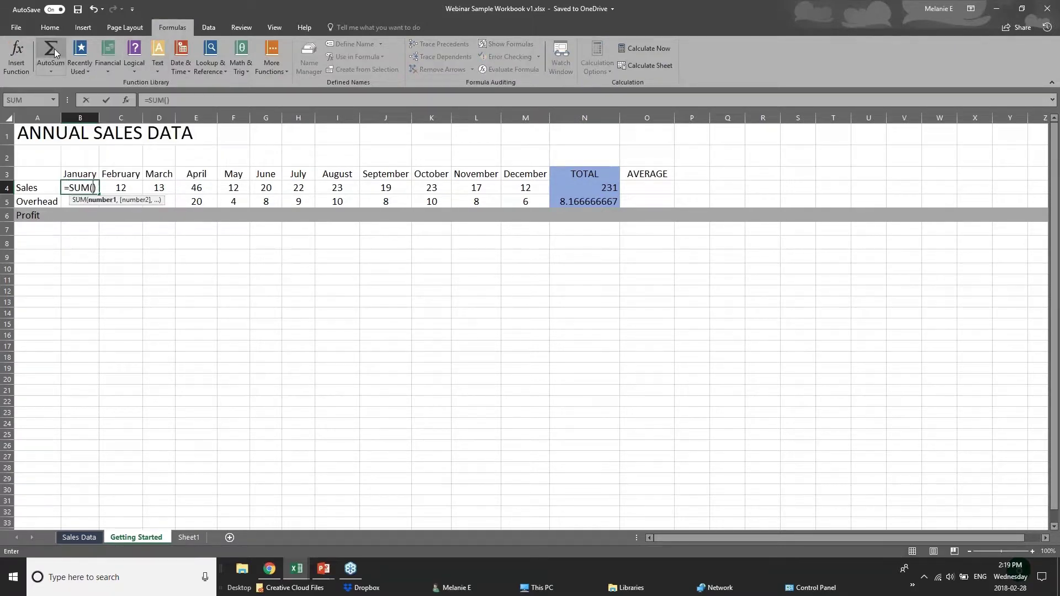
key("ctrl+z")
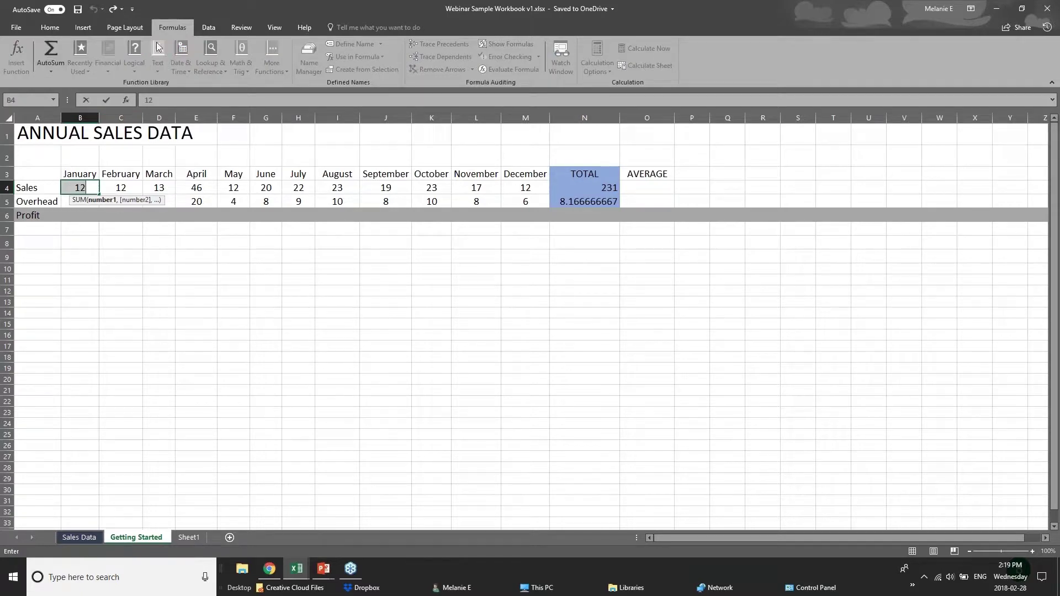
left_click(180, 290)
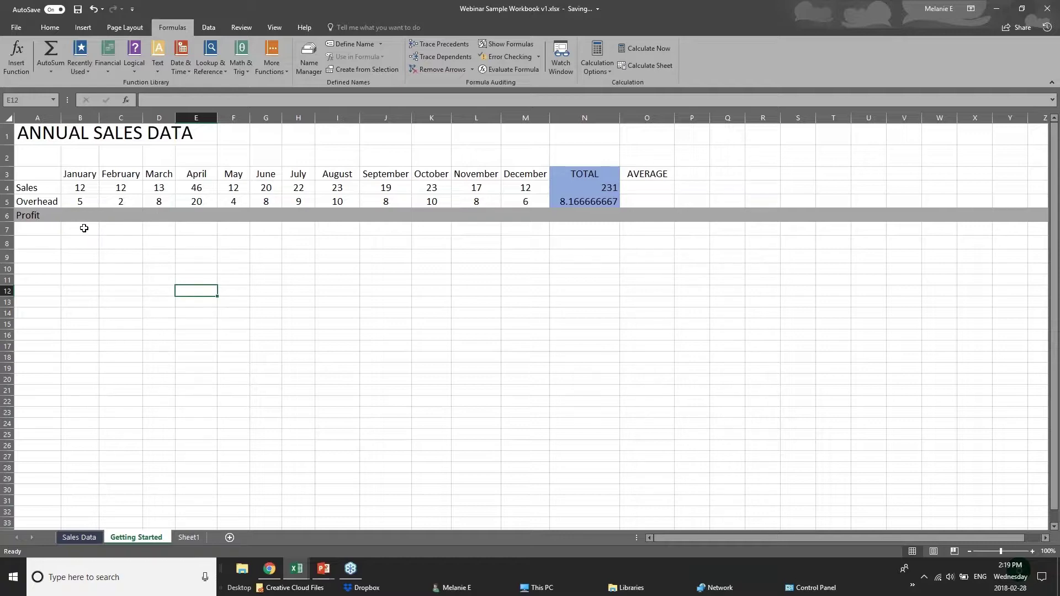
Step: Examine the function library's categories, including Recently Used, Logical, Text, Math & Trig, Lookup & Reference, Date & Time and AutoSum
left_click(89, 229)
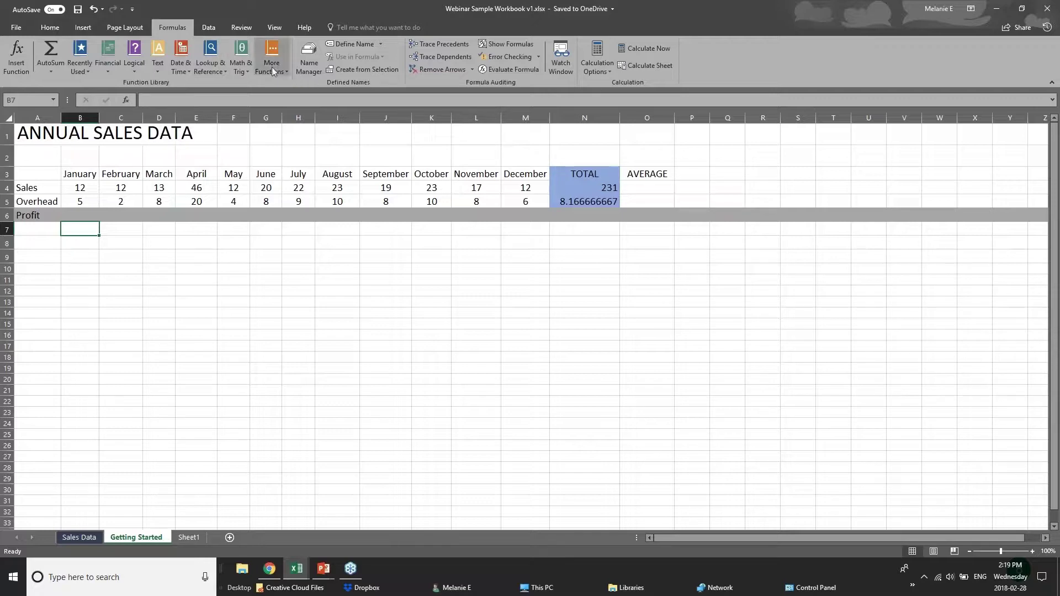
left_click(77, 69)
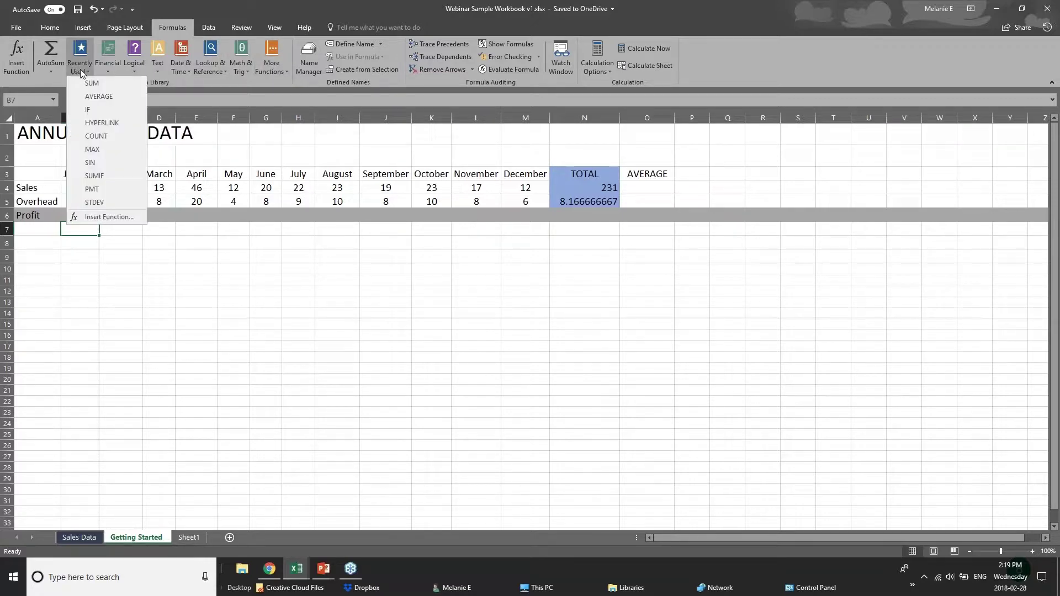
left_click(217, 78)
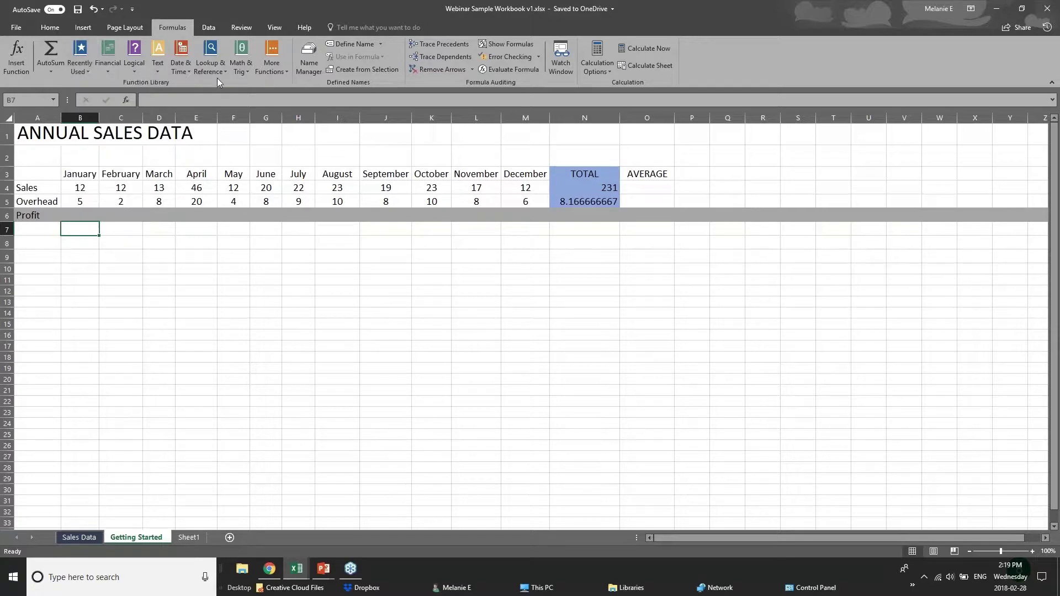
left_click(134, 70)
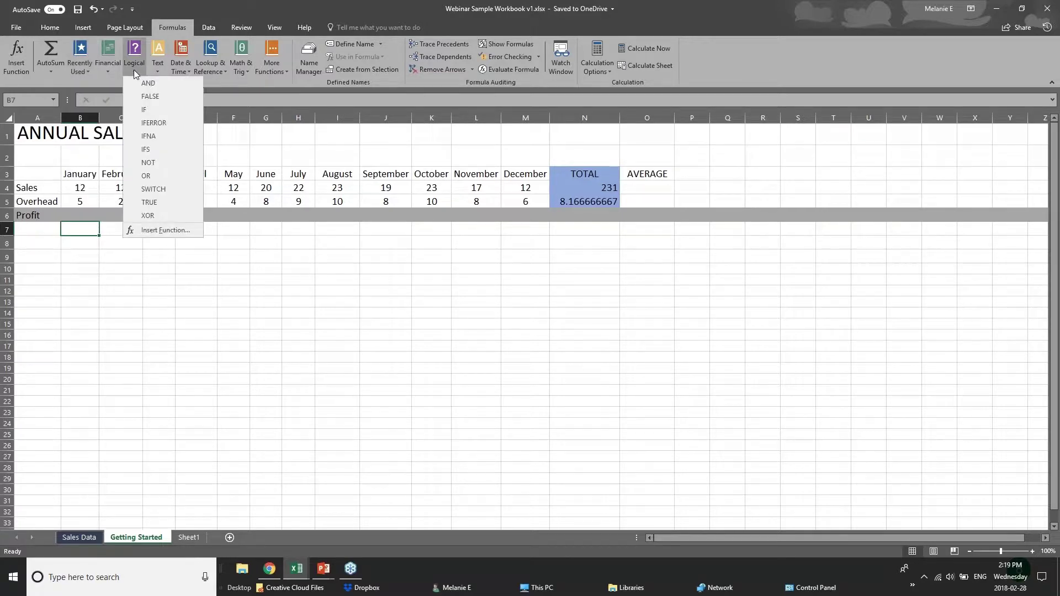
left_click(208, 82)
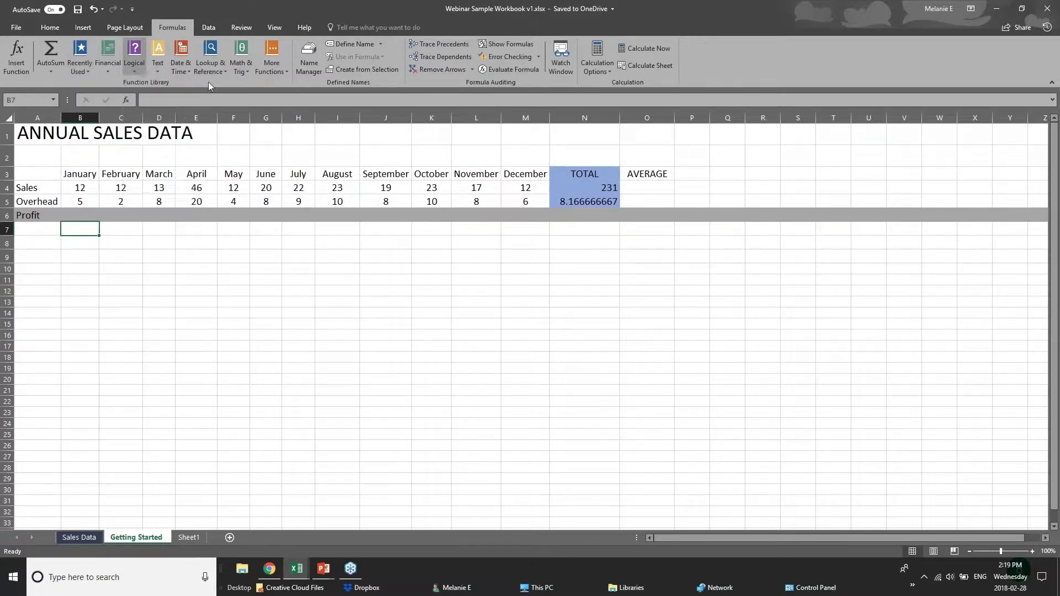
left_click(158, 74)
left_click(247, 84)
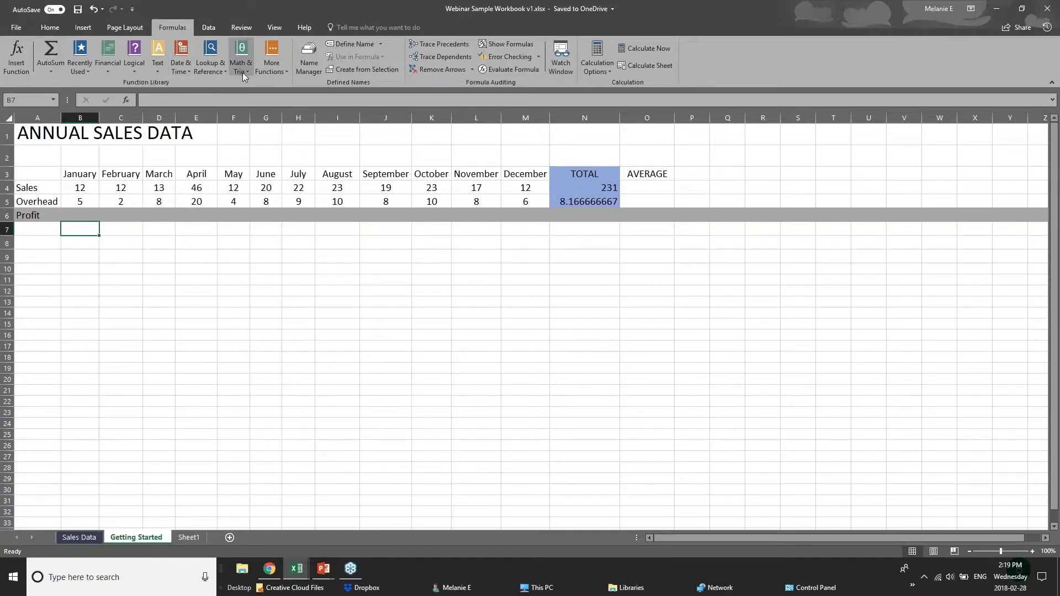
left_click(243, 72)
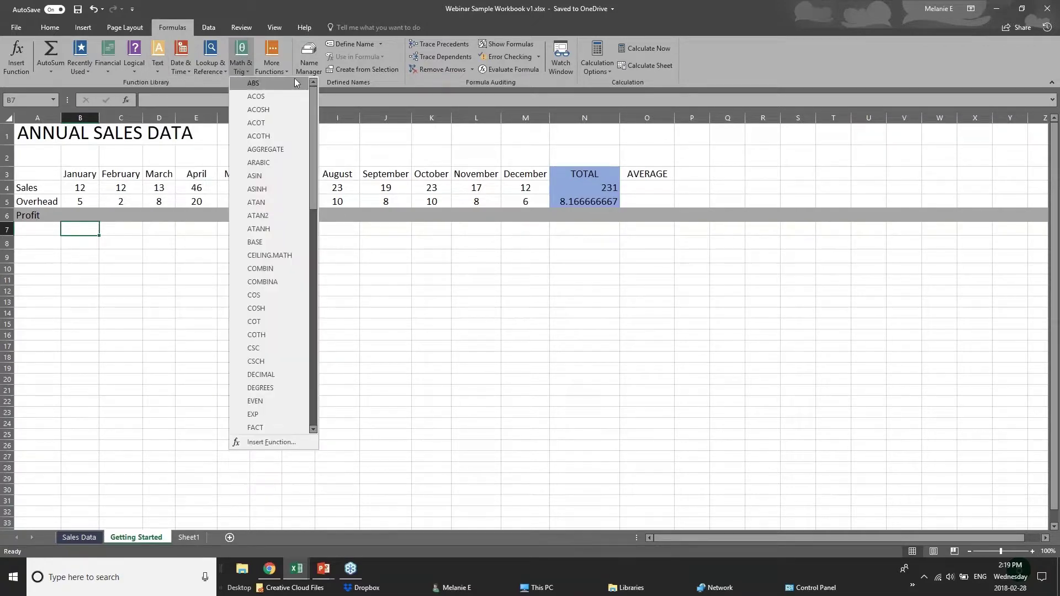
left_click(196, 87)
left_click(207, 72)
left_click(177, 82)
left_click(179, 72)
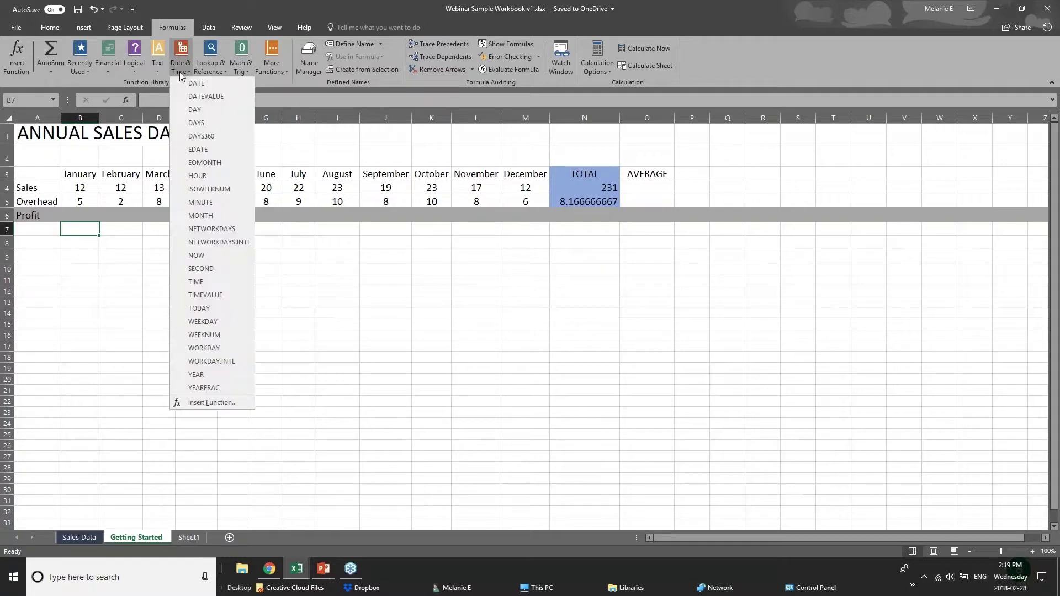
left_click(255, 80)
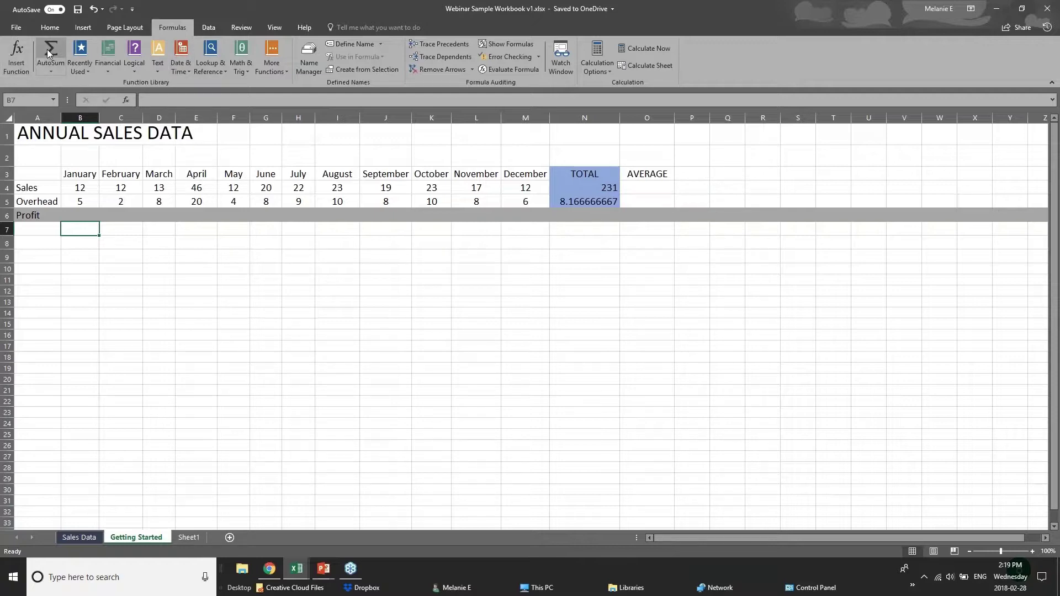
left_click(57, 70)
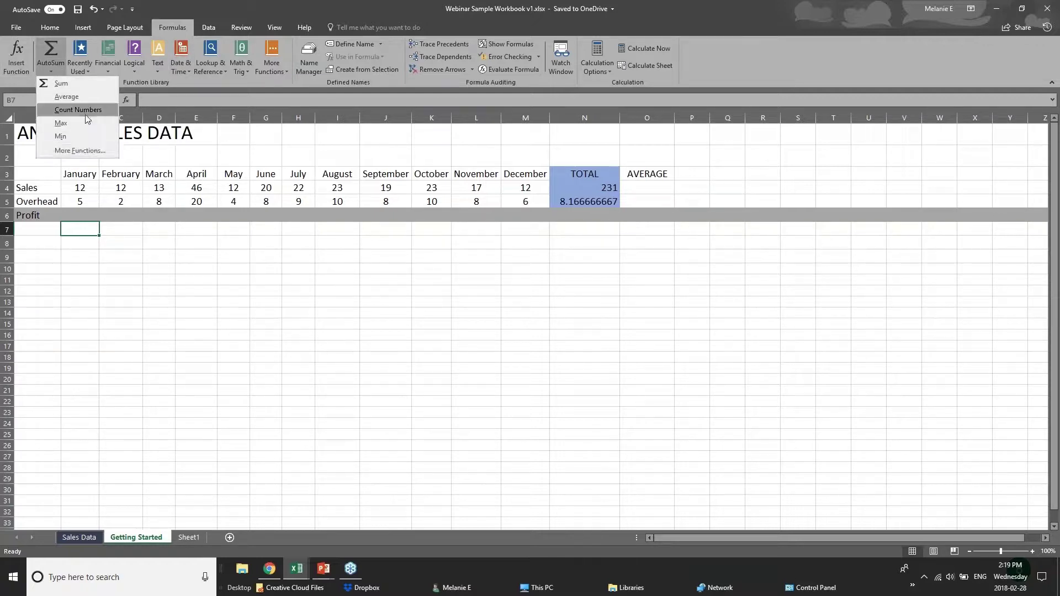
Step: Check January's sales and overhead cells B4 and B5, and select the January profit cell B6
left_click(89, 218)
left_click(87, 216)
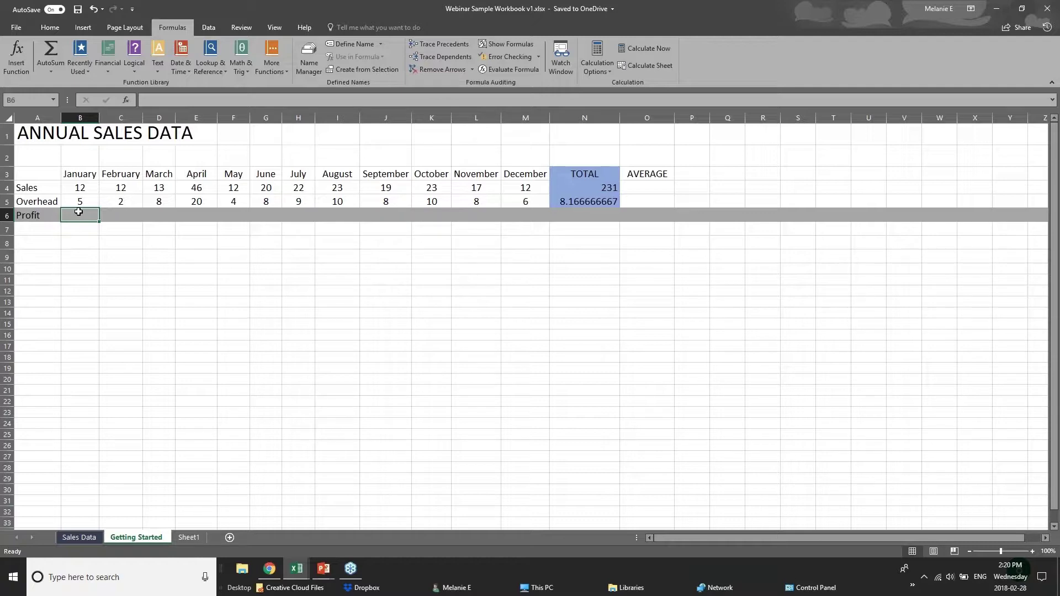
left_click(81, 188)
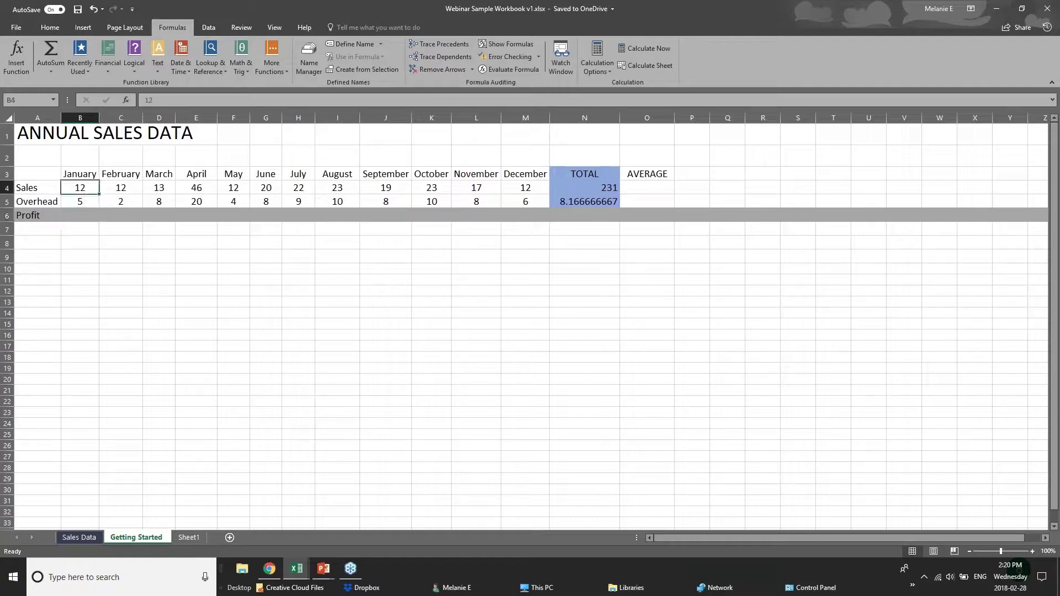
left_click(81, 201)
left_click(81, 215)
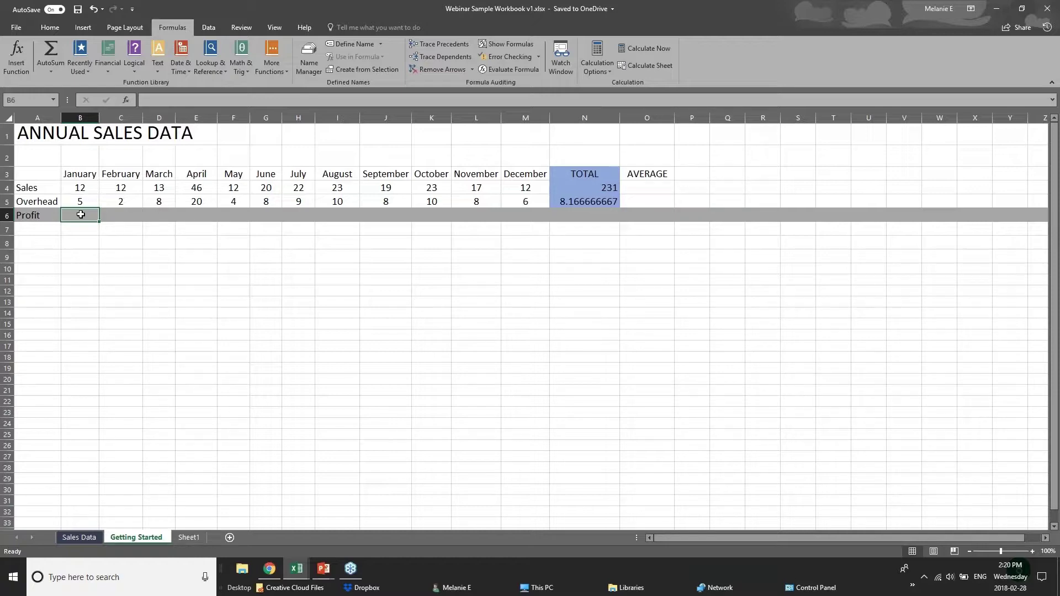
Step: Enter the formula =B4-B5 in cell B6 to calculate January's profit from its sales and overhead
type("=")
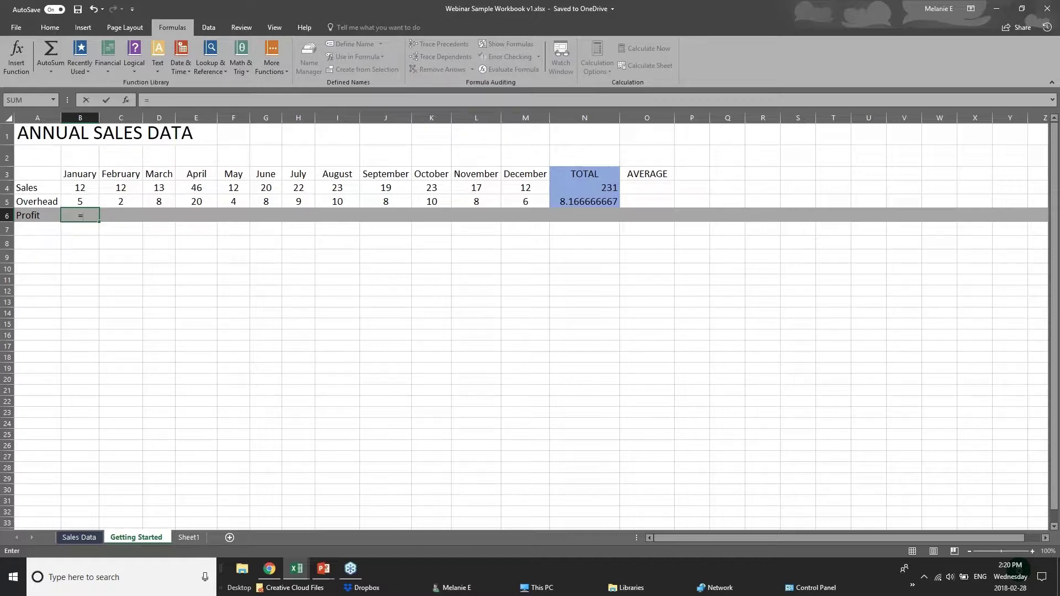
type("sub")
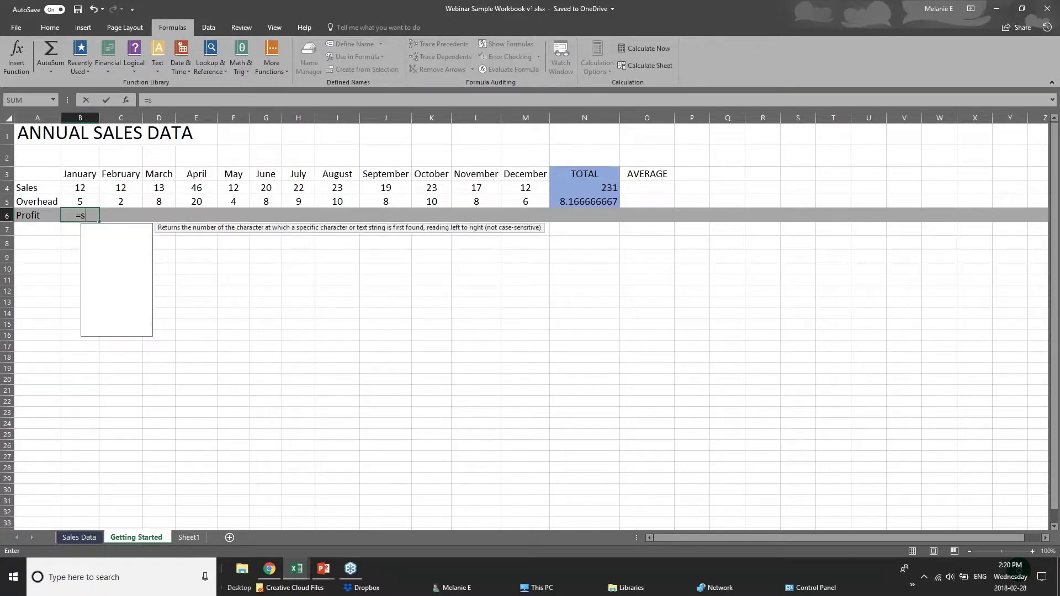
key("BackSpace")
key("BackSpace")
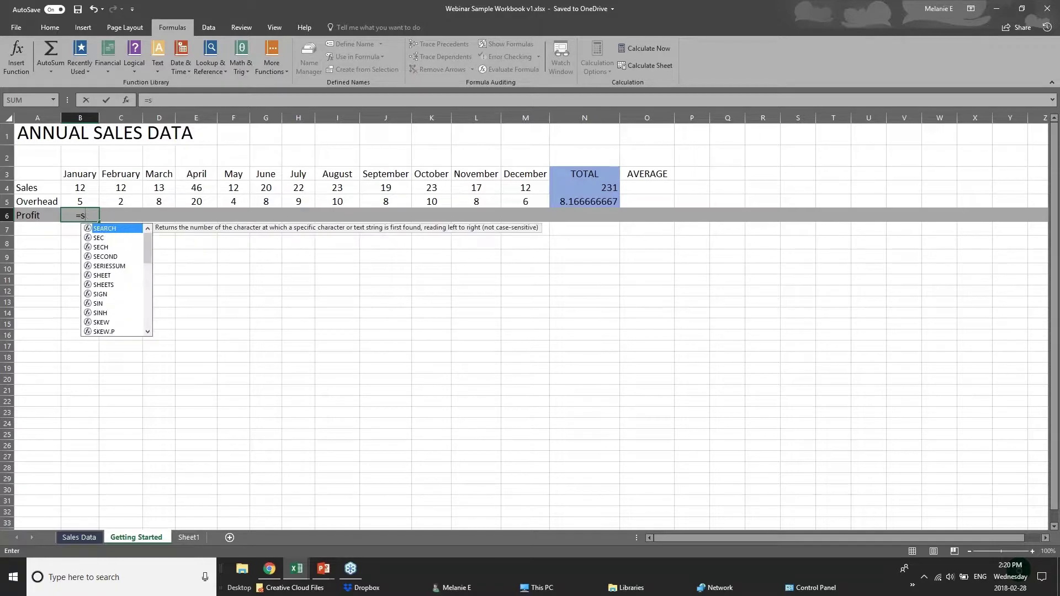
type("ub")
key("BackSpace")
key("BackSpace")
key("BackSpace")
left_click(87, 187)
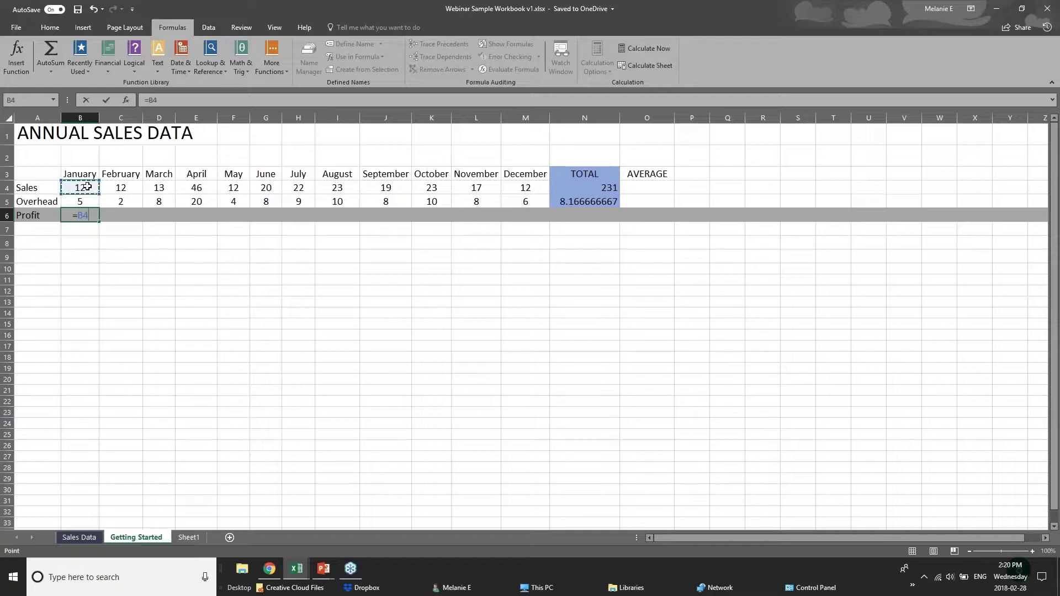
type("-")
left_click(90, 201)
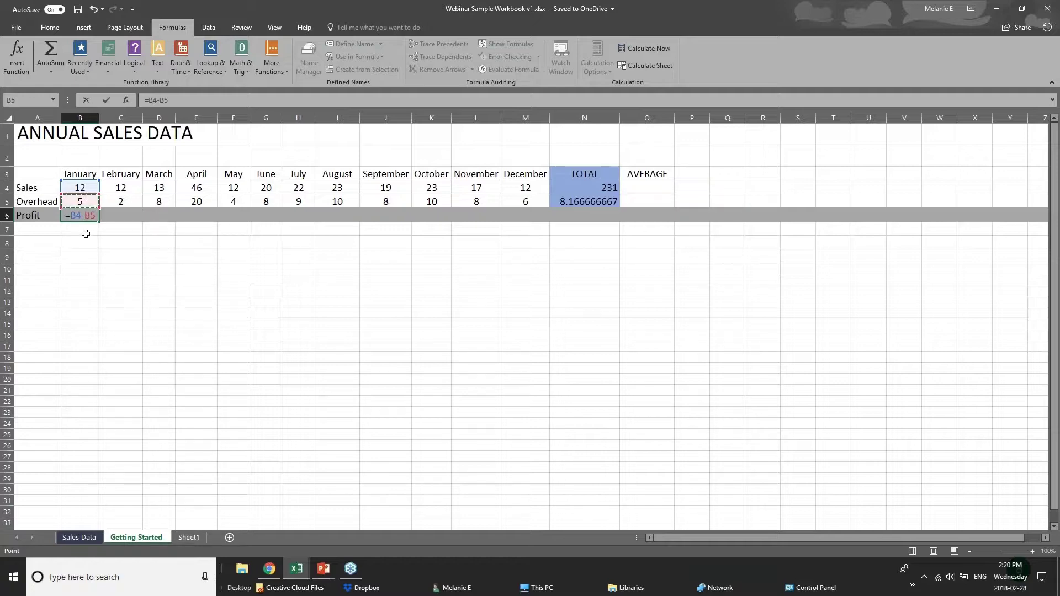
key("Return")
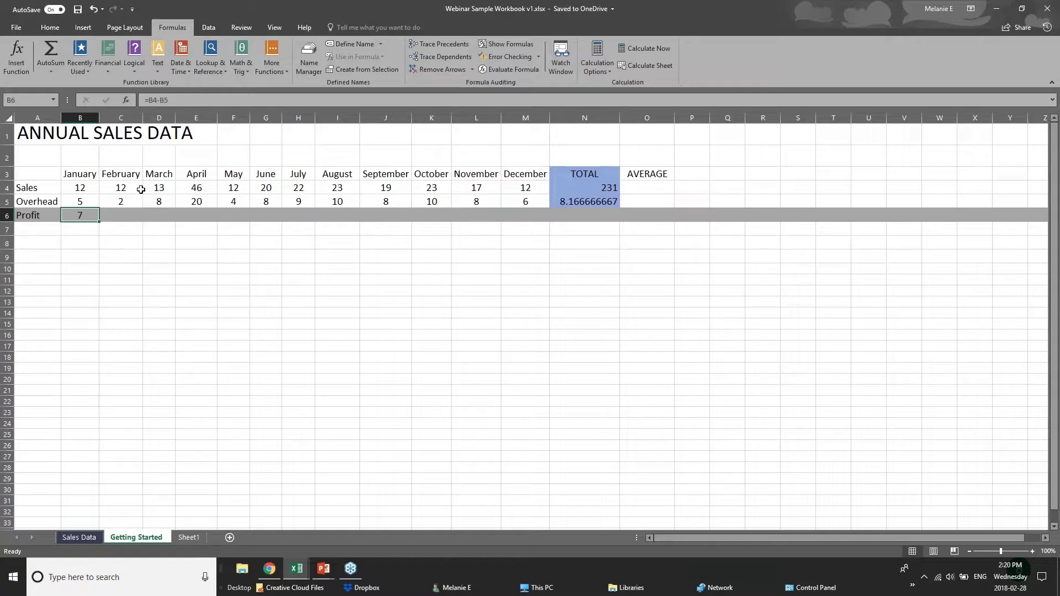
Step: Copy January's profit formula from B6 and paste it as a formula into February's profit cell C6
left_click(133, 209)
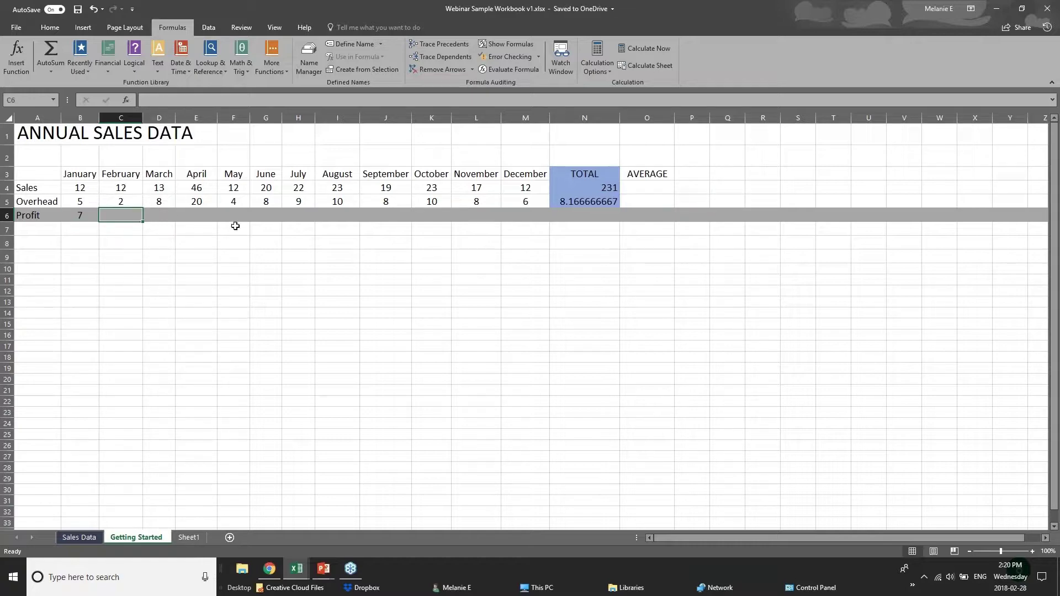
left_click(70, 215)
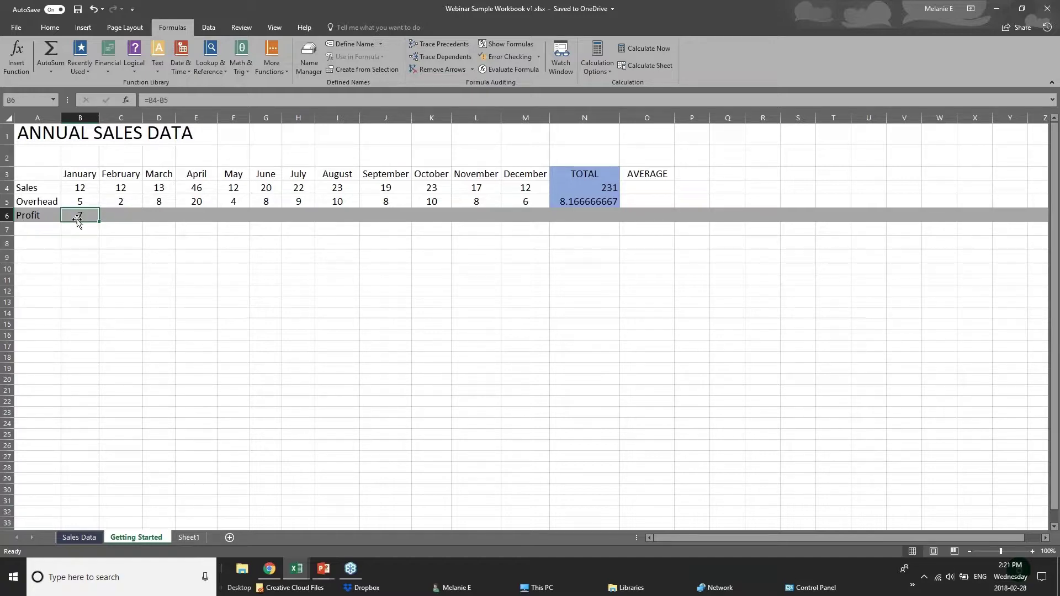
right_click(81, 217)
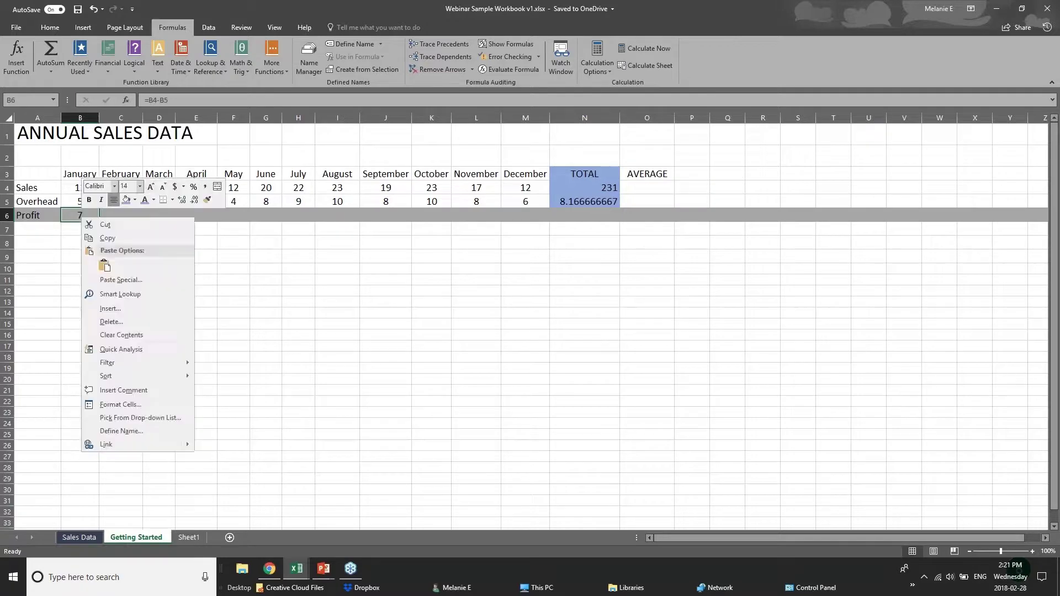
left_click(103, 239)
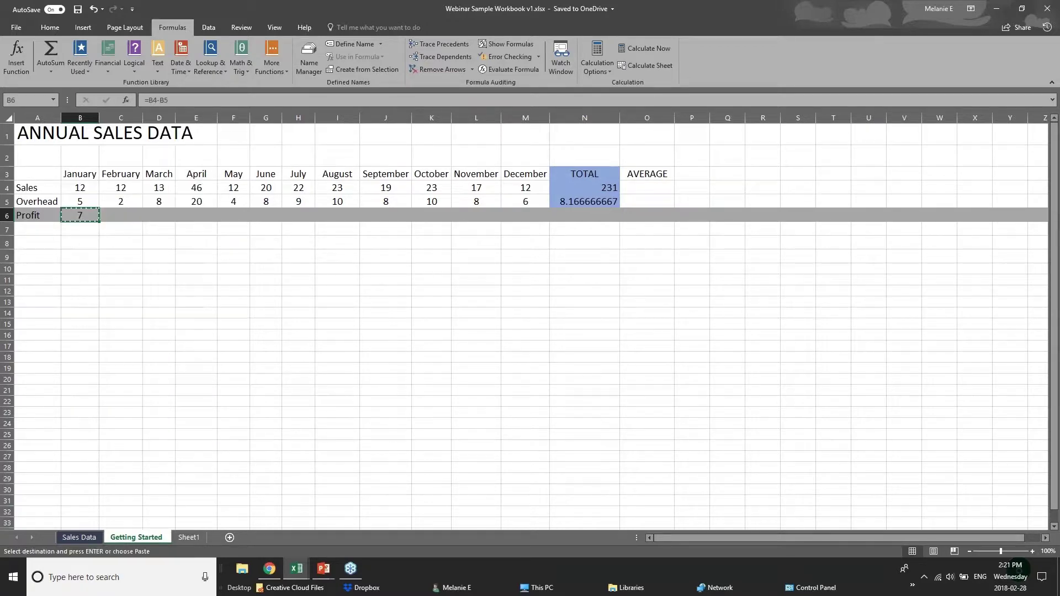
left_click(118, 217)
right_click(118, 216)
left_click(141, 268)
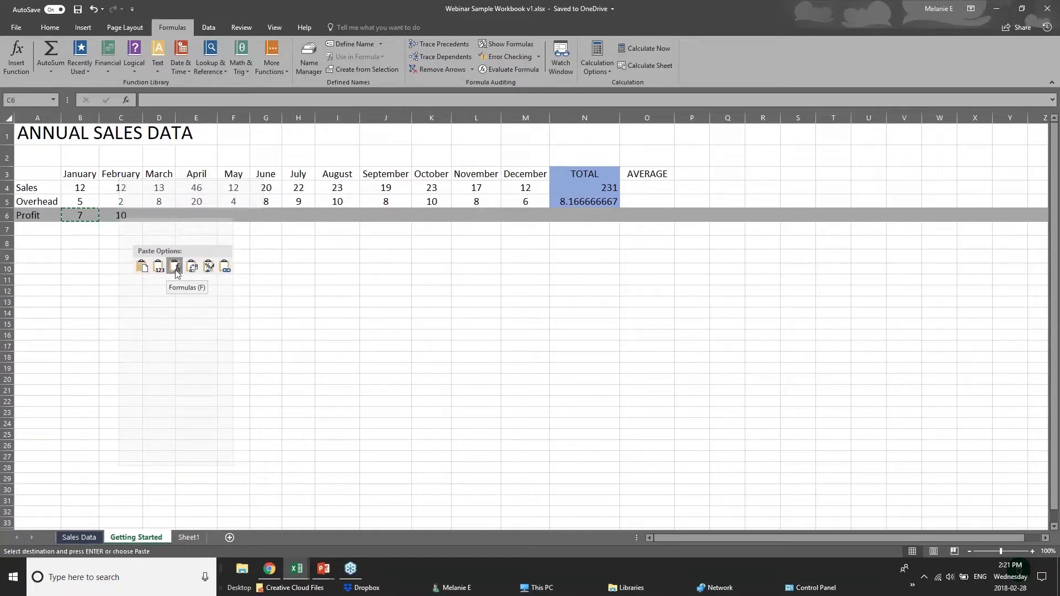
right_click(119, 216)
left_click(174, 267)
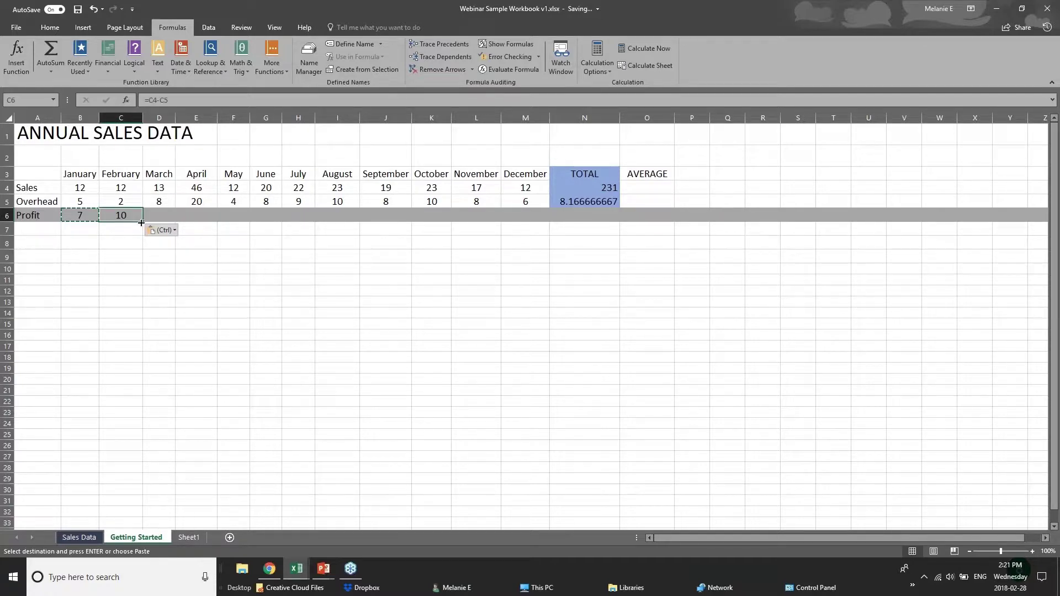
Step: Fill February's profit formula from C6 across the remaining months to December's cell M6, and select the profit total cell N6
left_click_drag(141, 222, 532, 222)
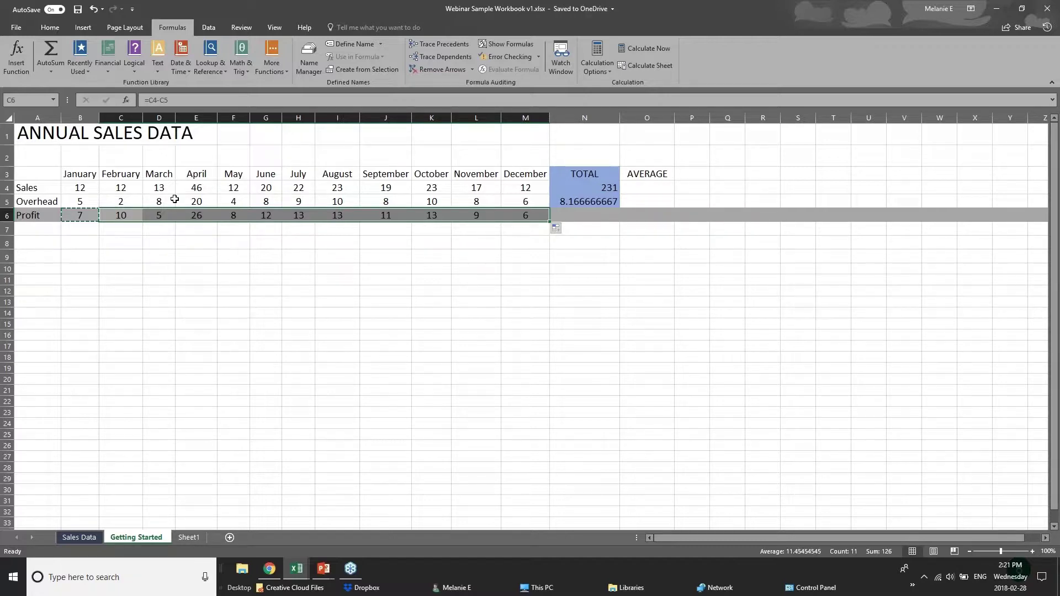
left_click(66, 184)
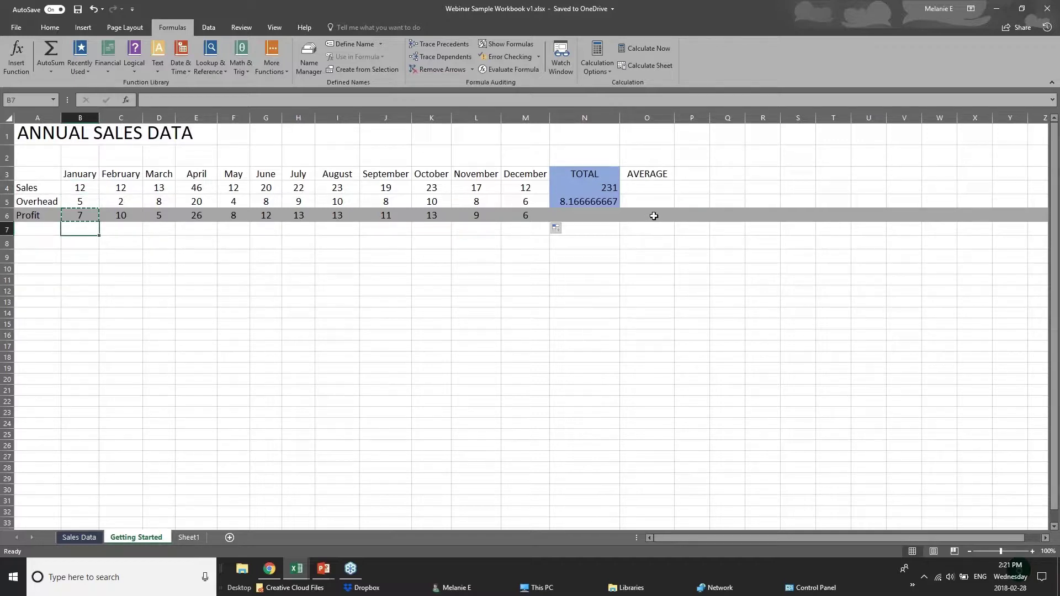
left_click(604, 217)
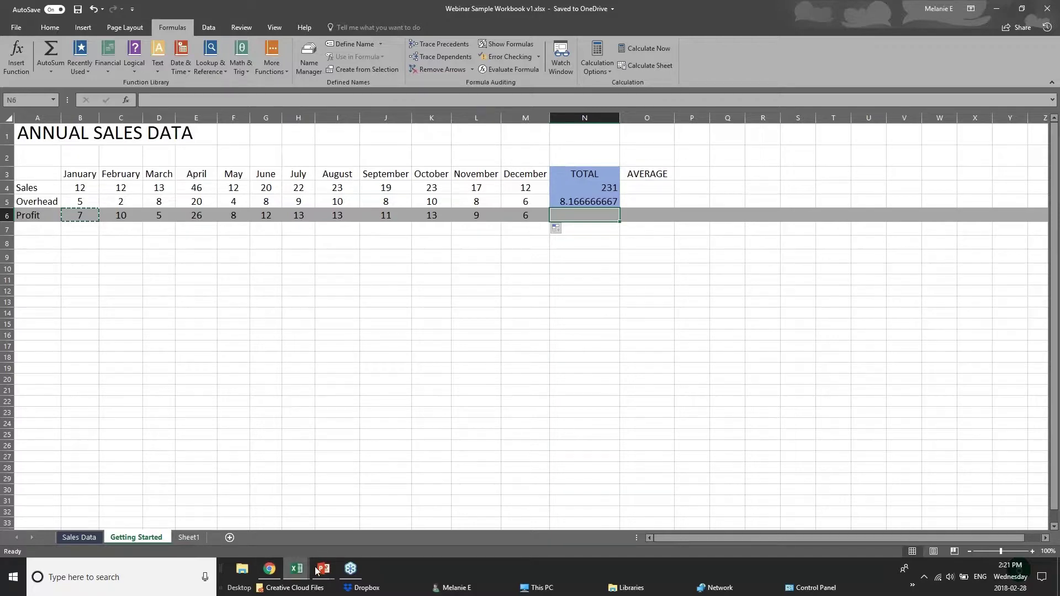
Step: Switch to the PowerPoint slide show and advance to the Formatting Worksheets slide
mouse_move(323, 569)
left_click(381, 516)
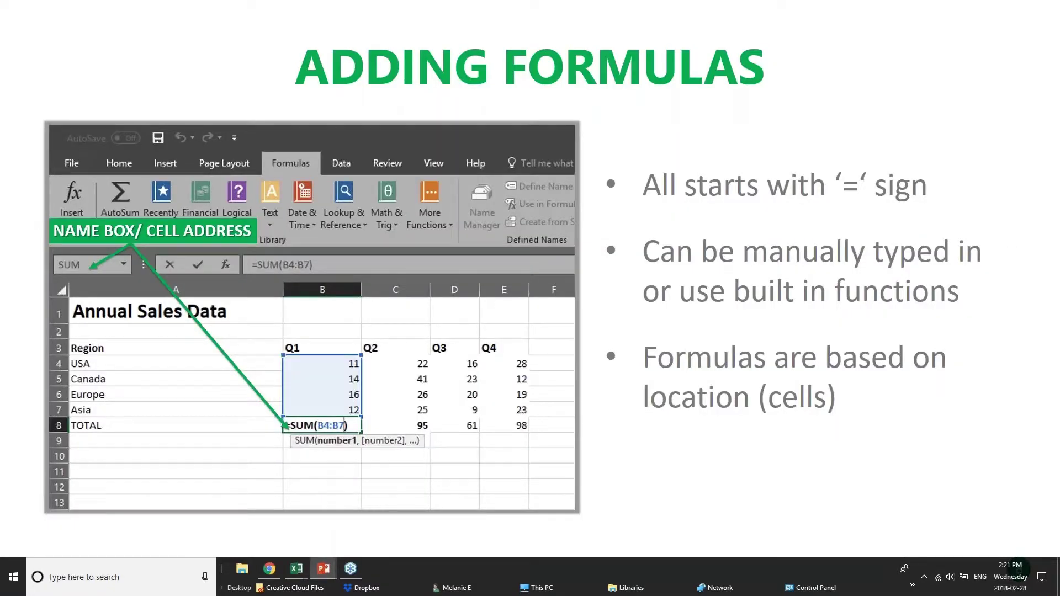
key("Right")
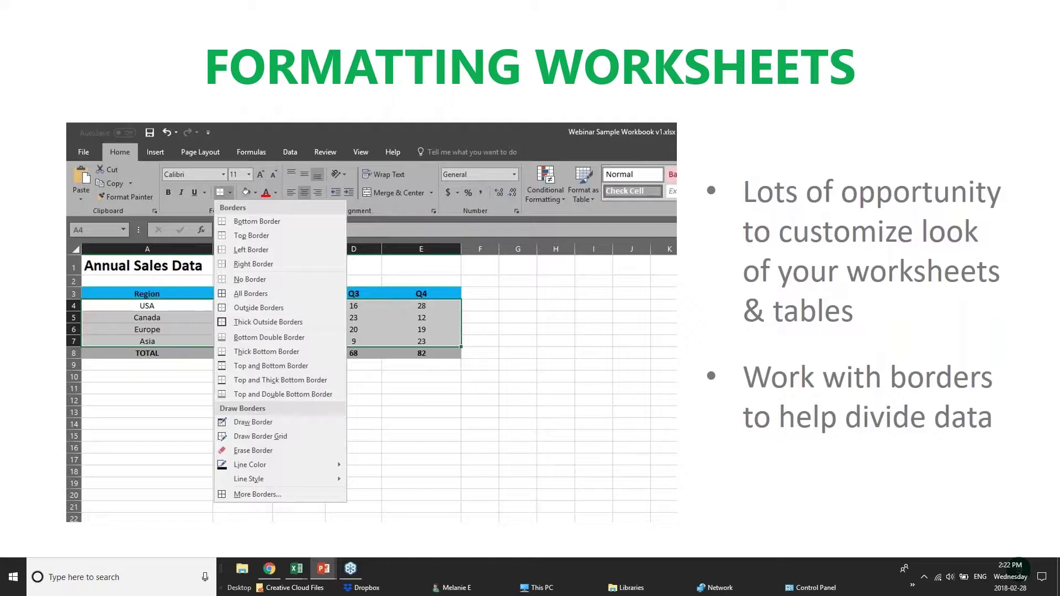
Step: Switch back to the Webinar Sample Workbook v1 workbook in Excel and view the Sales Data sheet
mouse_move(297, 569)
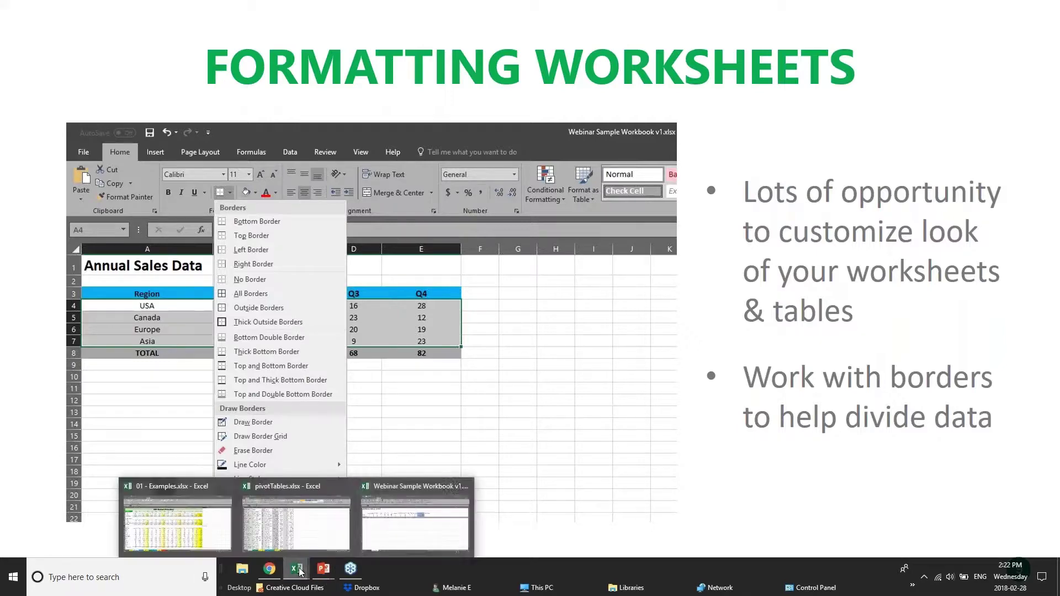
left_click(413, 511)
left_click(308, 255)
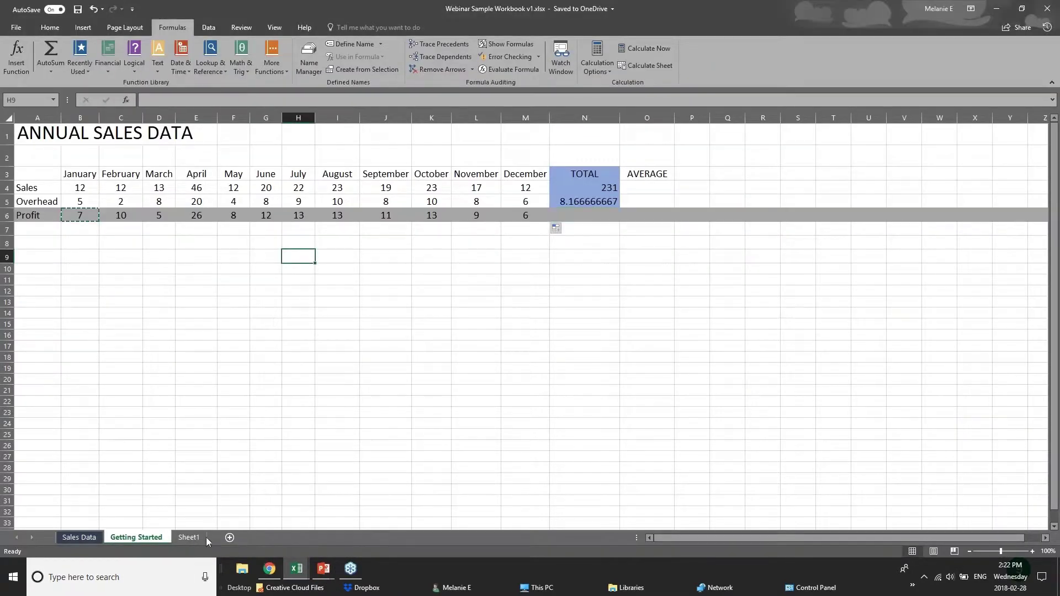
left_click(80, 537)
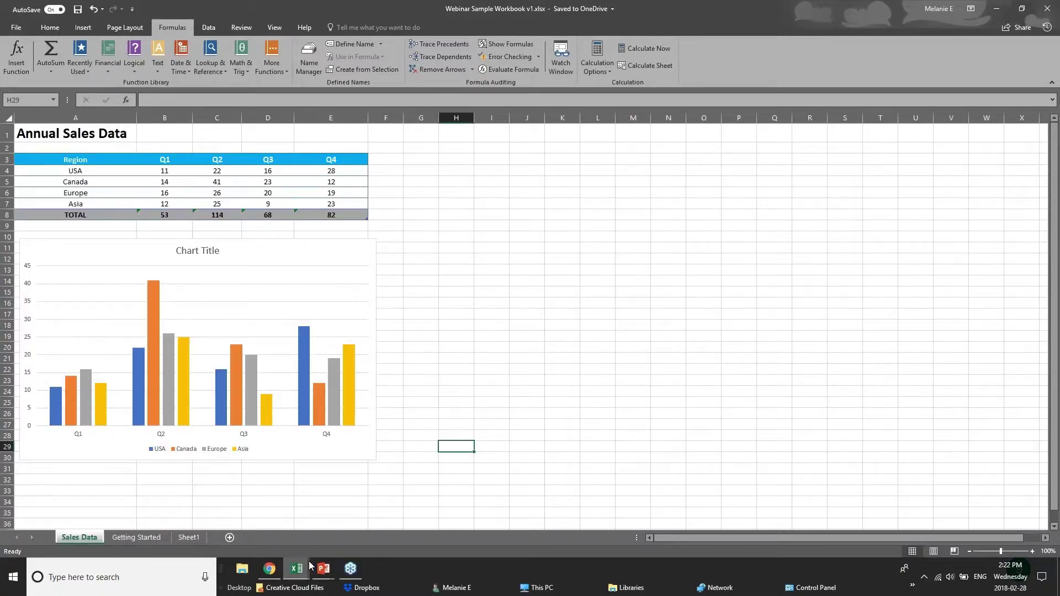
Step: Switch to the pivotTables.xlsx workbook and look through the sales records on the Creating sheet
mouse_move(297, 568)
left_click(316, 534)
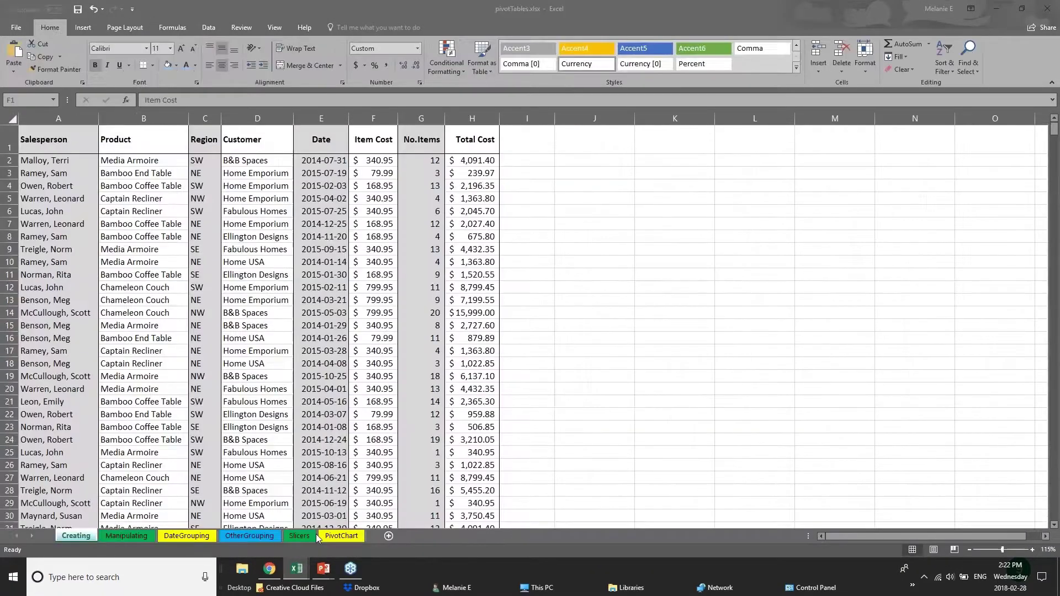
scroll(176, 413, "down", 18)
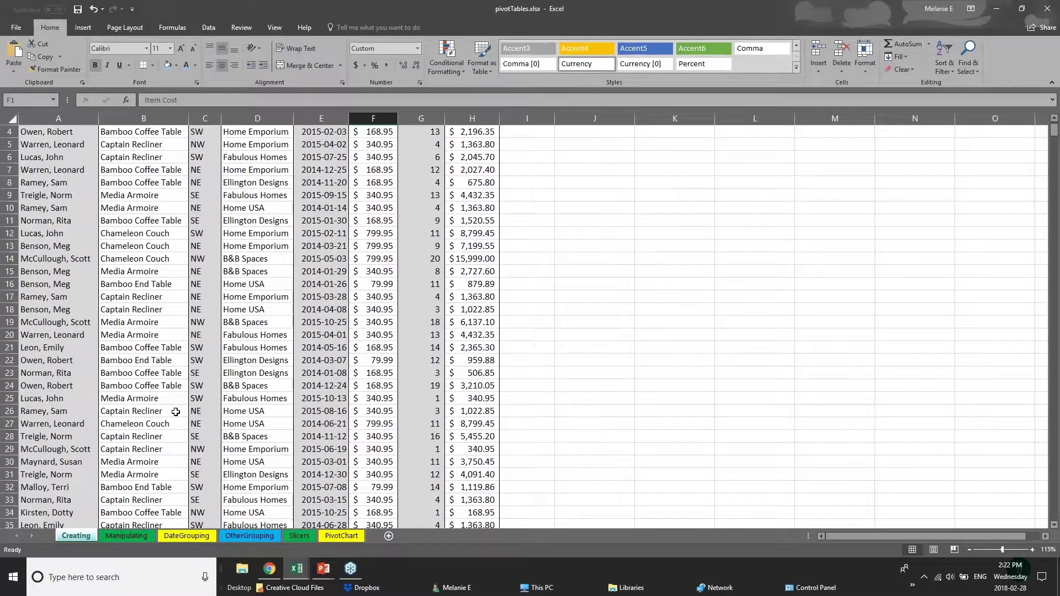
scroll(176, 413, "down", 7)
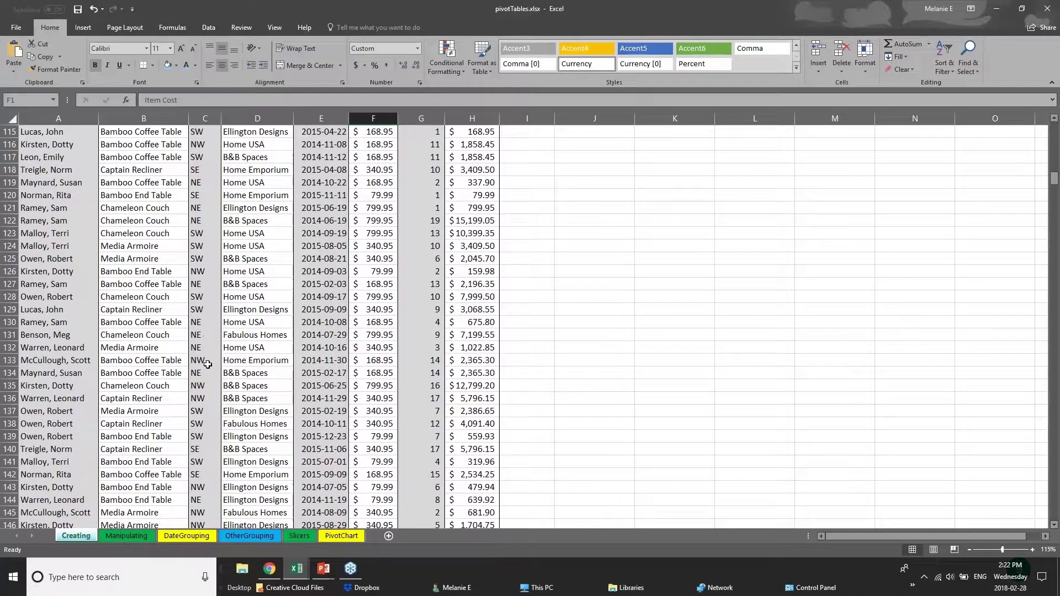
scroll(209, 363, "up", 20)
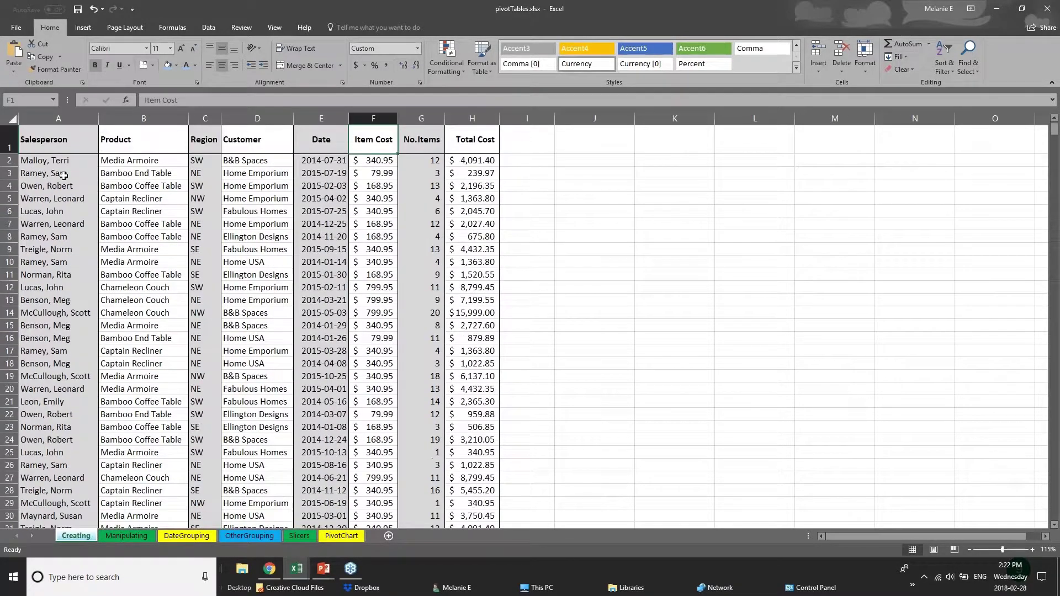
Step: Highlight the sales table's columns one after another, from Salesperson through Total Cost, to examine how the shading separates them
left_click(55, 173)
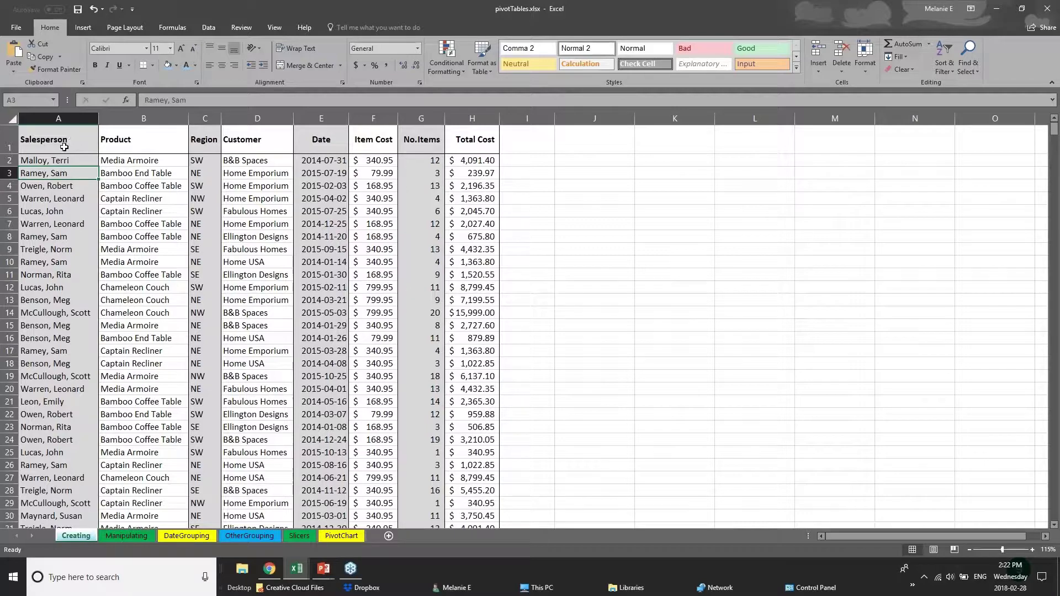
left_click(64, 145)
key("ctrl+shift+Down")
left_click(143, 119)
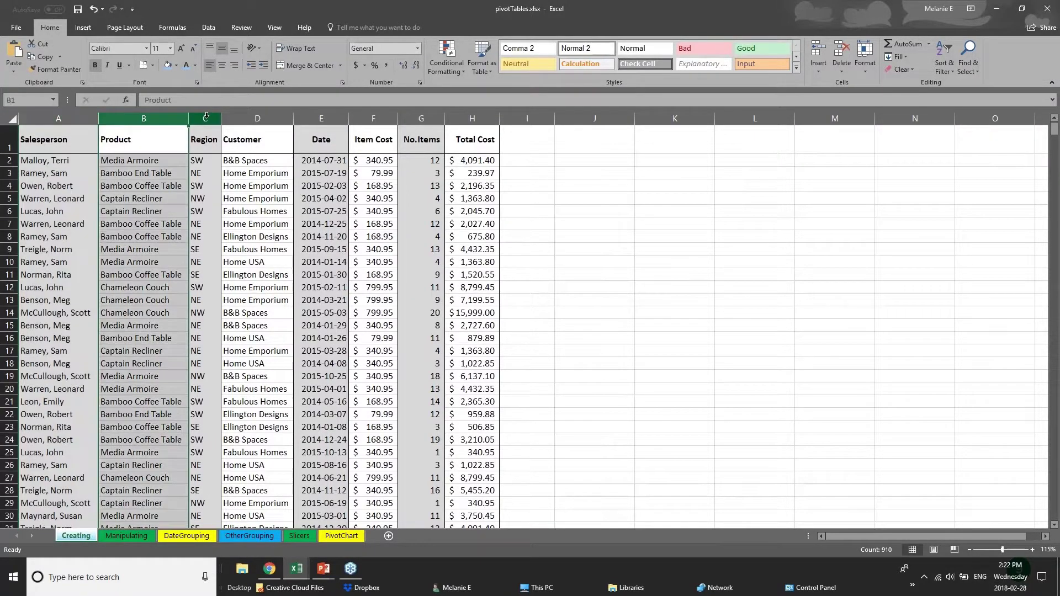
left_click(204, 119)
left_click(257, 119)
left_click(320, 119)
left_click(373, 118)
left_click(421, 119)
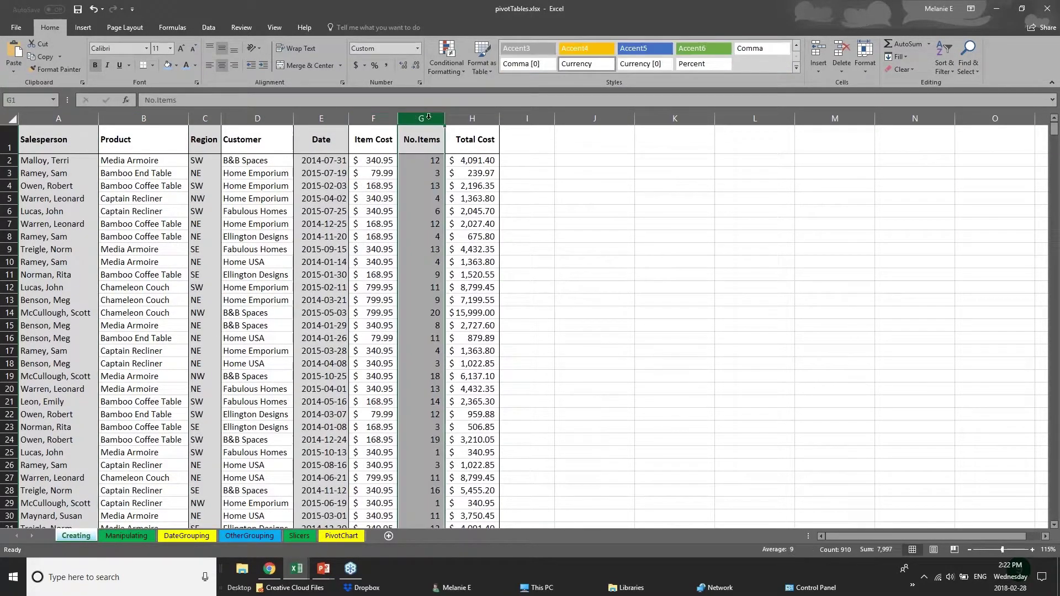
left_click(472, 119)
Step: Fill the whole Salesperson column A with a light blue theme color
left_click(61, 114)
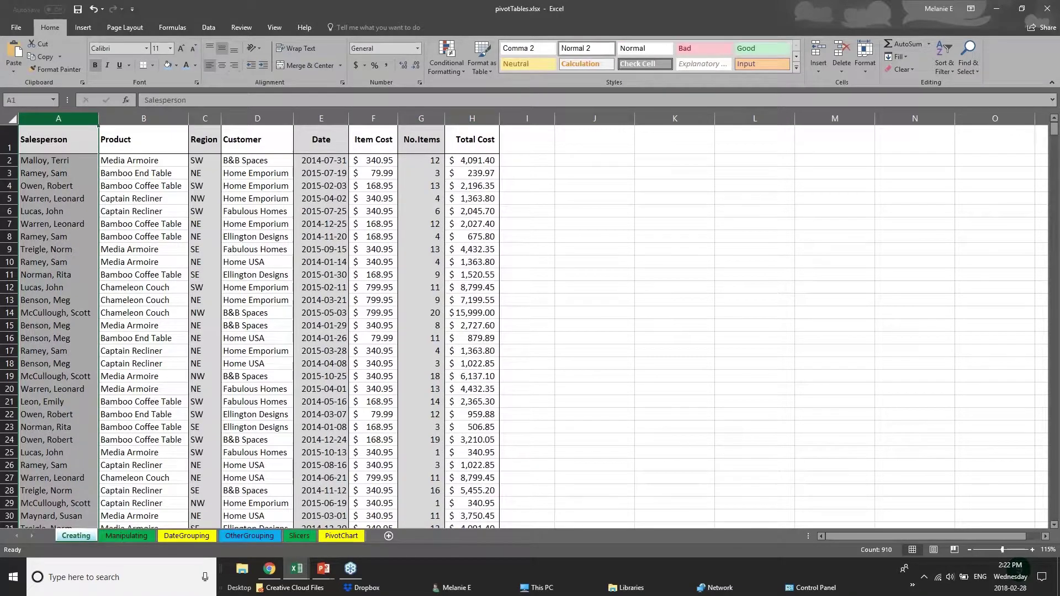
right_click(59, 117)
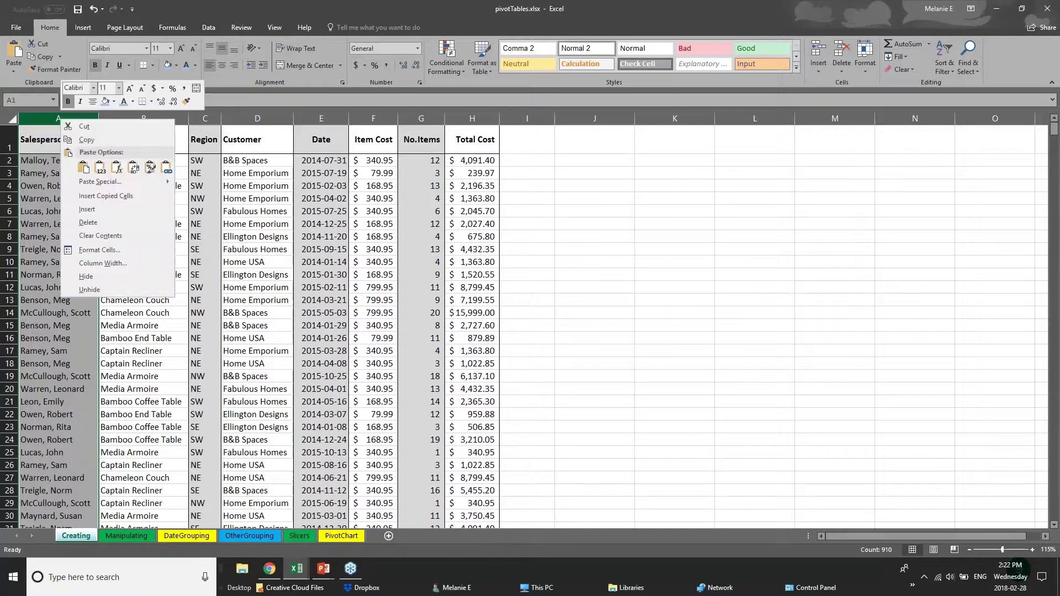
left_click(113, 102)
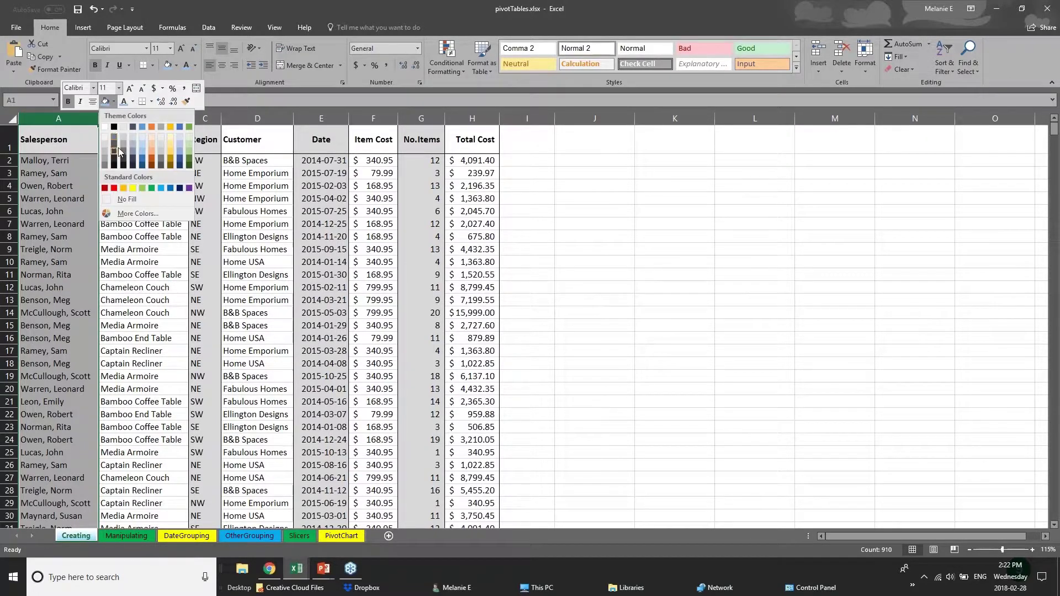
left_click(146, 157)
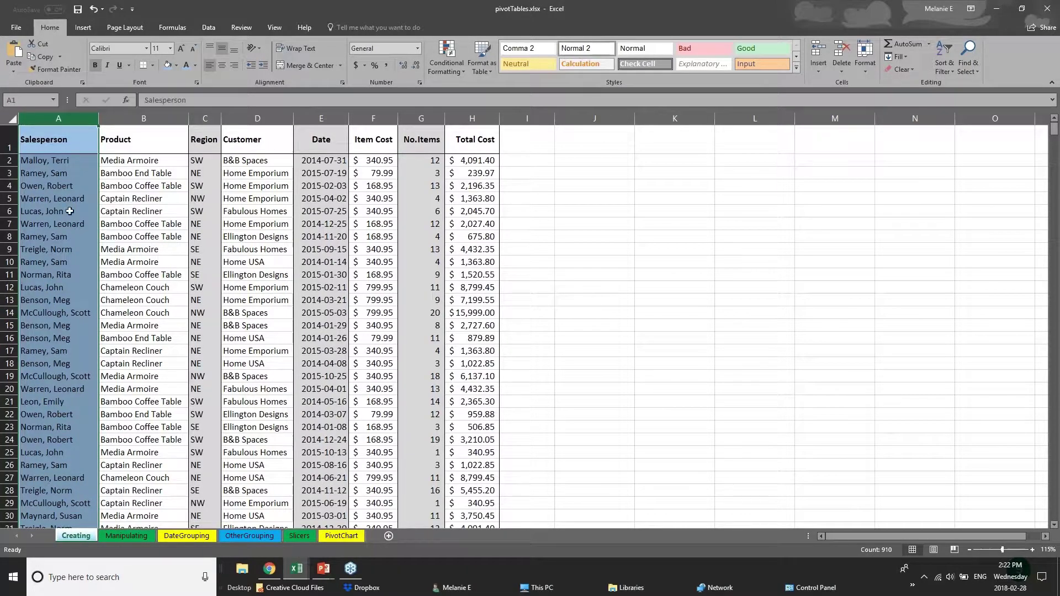
left_click(54, 176)
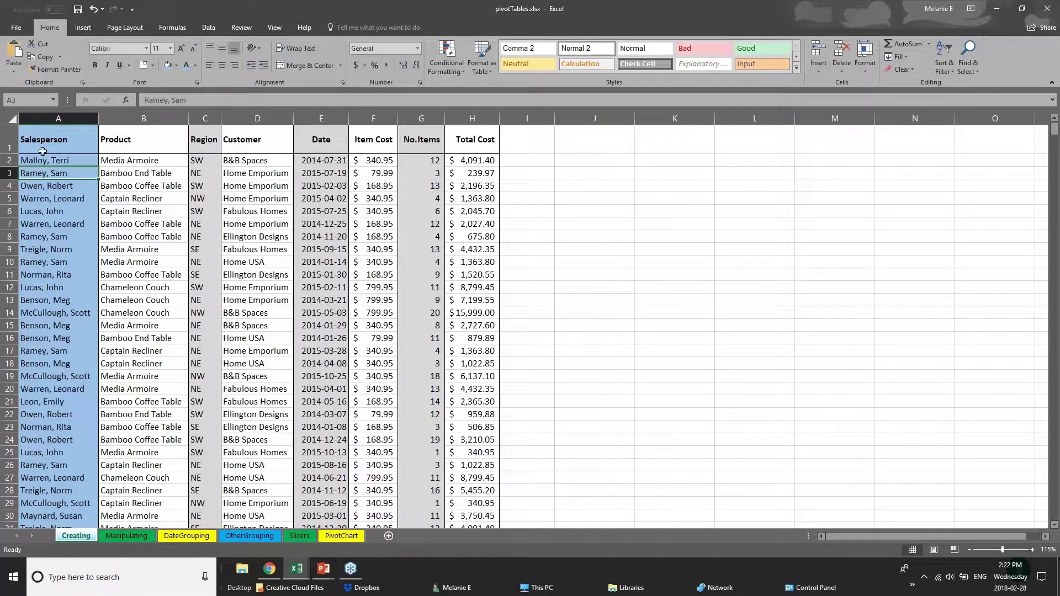
Step: Add a thick bottom border beneath the entire header row 1 on the Creating sheet
left_click_drag(45, 145, 485, 141)
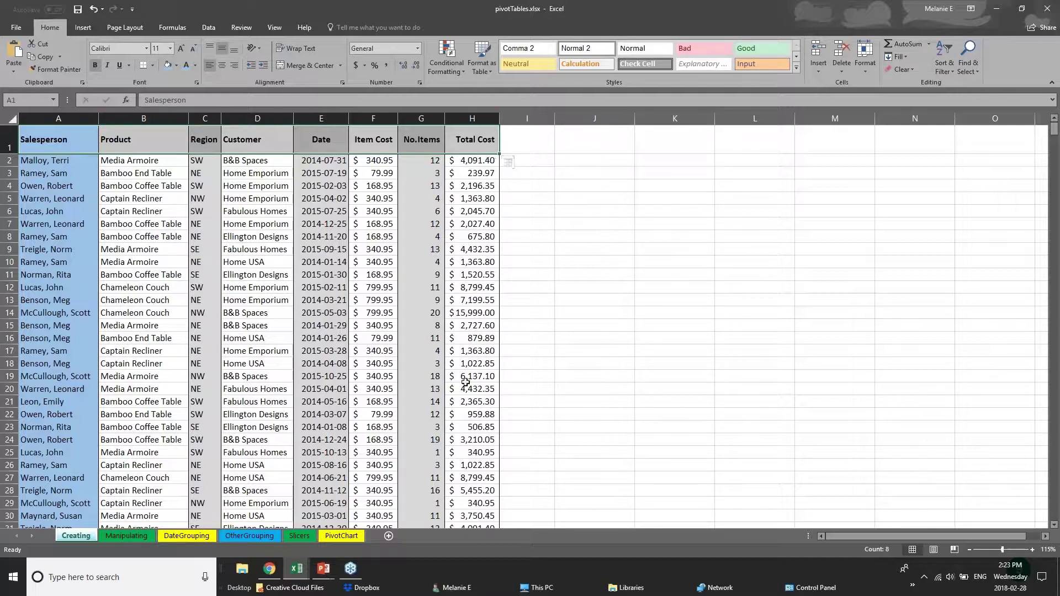
left_click(11, 143)
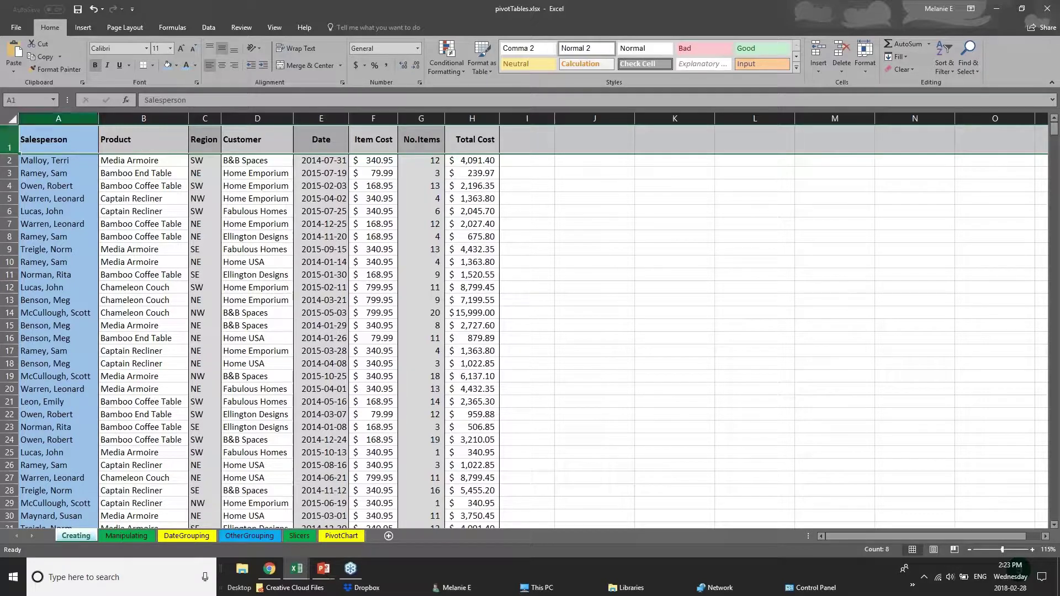
left_click(154, 66)
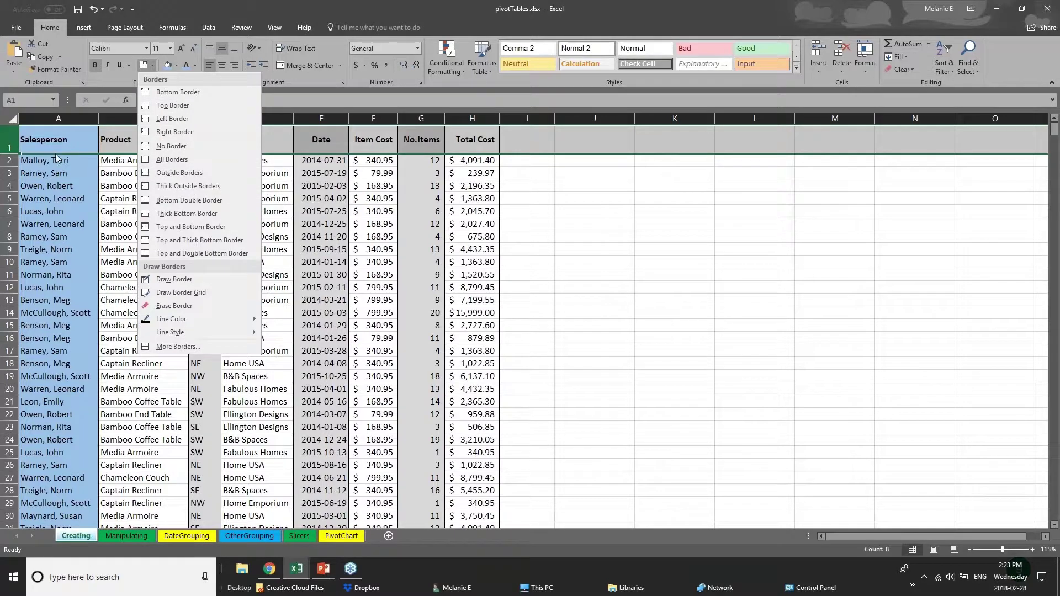
left_click(8, 140)
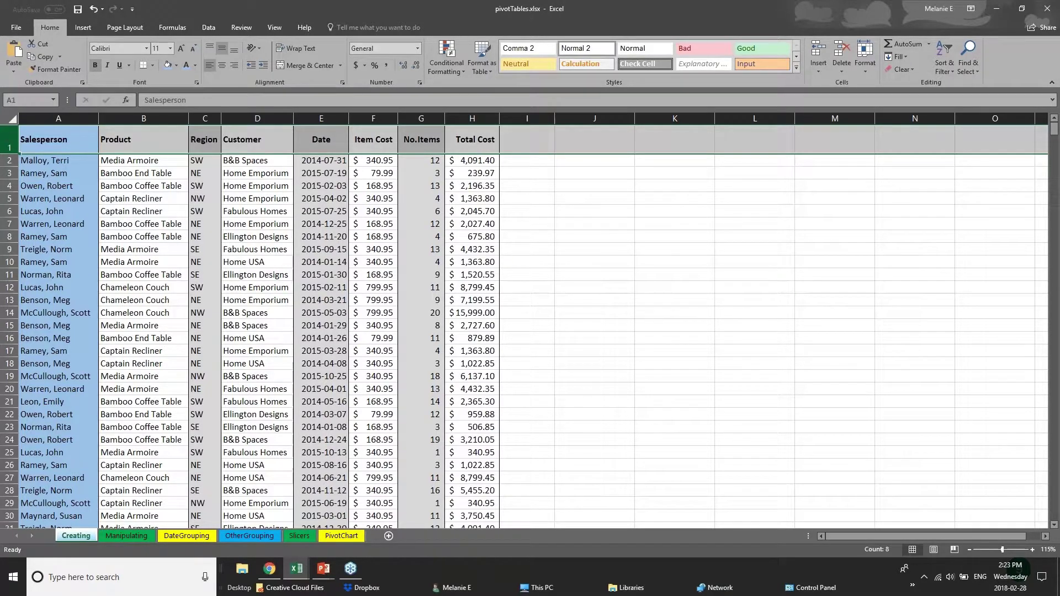
left_click(153, 65)
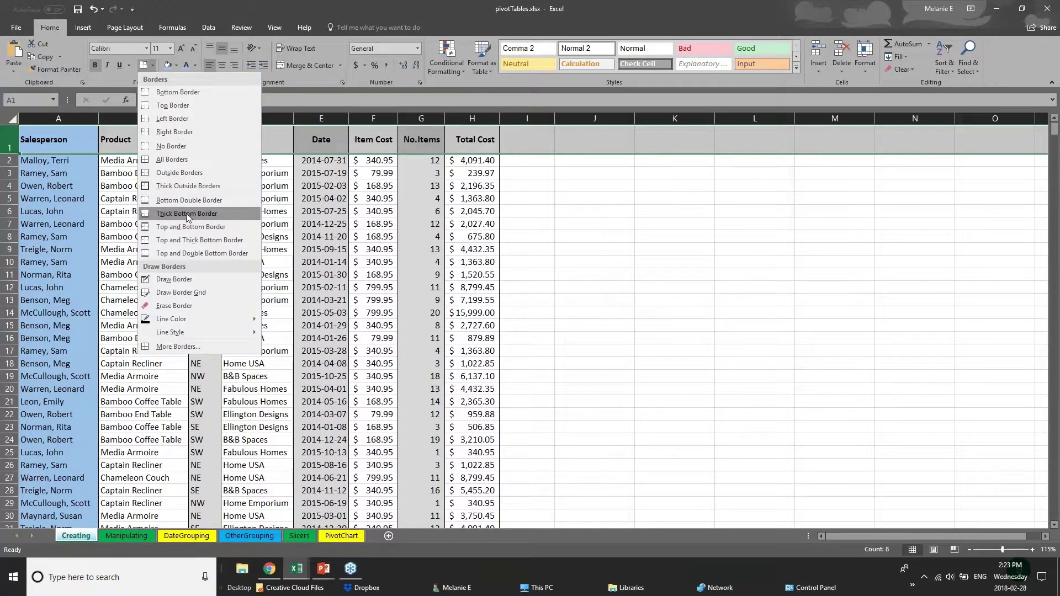
left_click(146, 218)
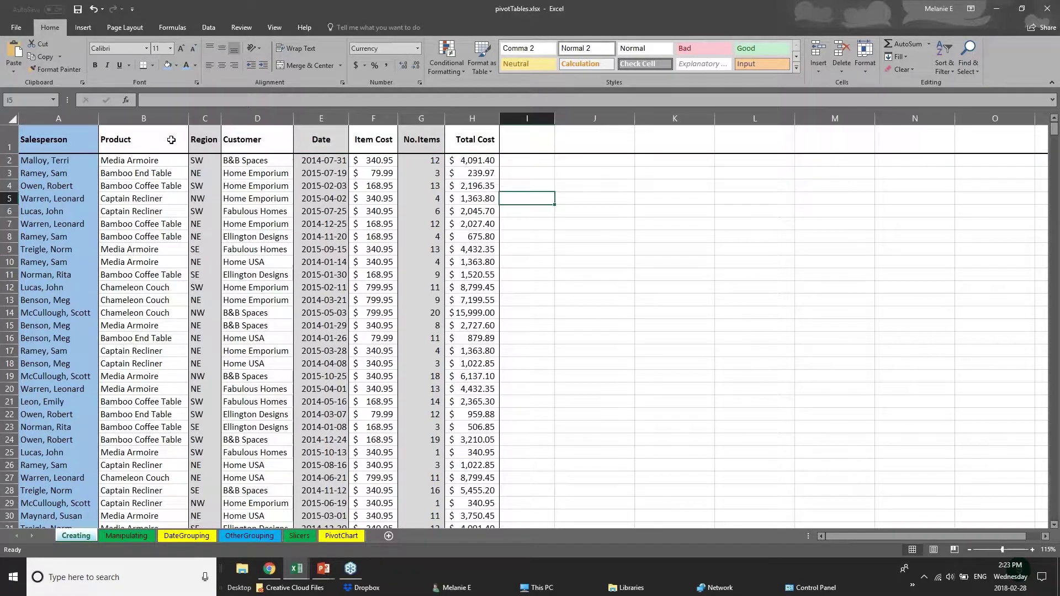
left_click_drag(64, 144, 479, 137)
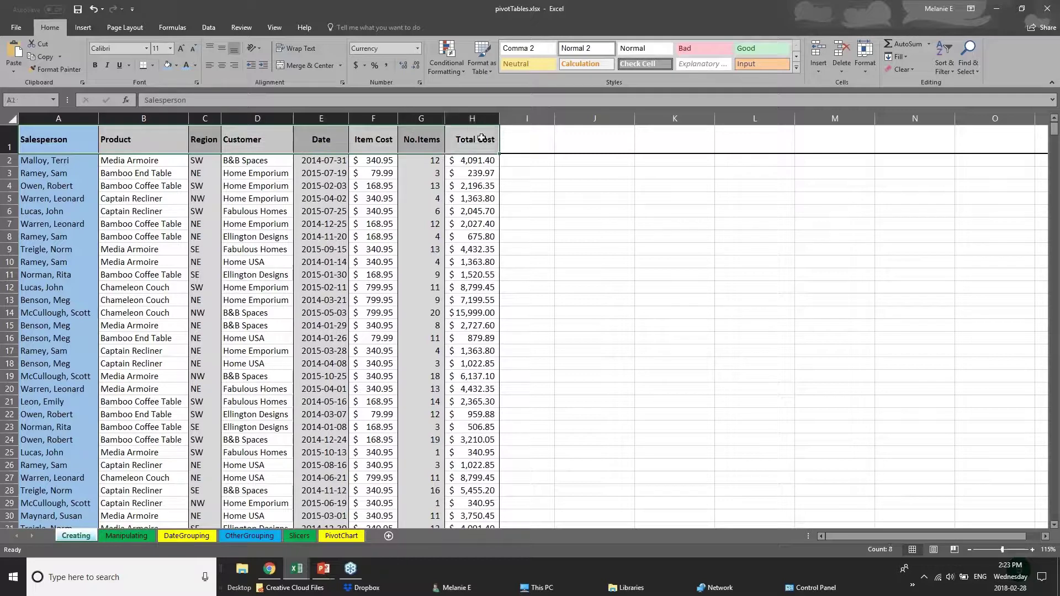
left_click(250, 334)
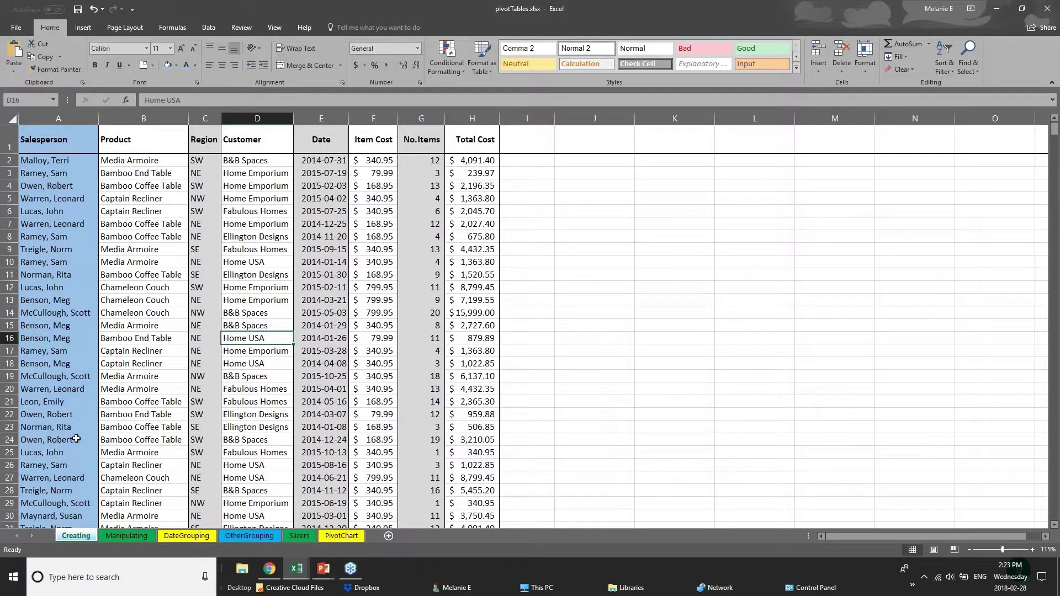
Step: Look down the Creating sheet's records, and view the Manipulating, DateGrouping, OtherGrouping, Slicers and PivotChart sheets
scroll(76, 439, "down", 14)
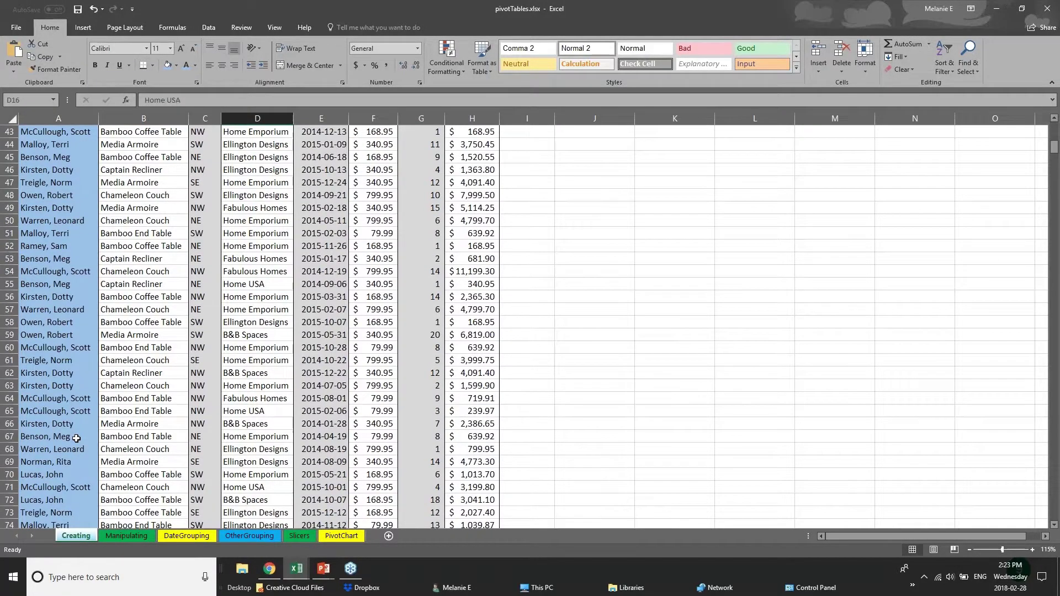
left_click(126, 536)
left_click(186, 535)
left_click(249, 536)
left_click(299, 536)
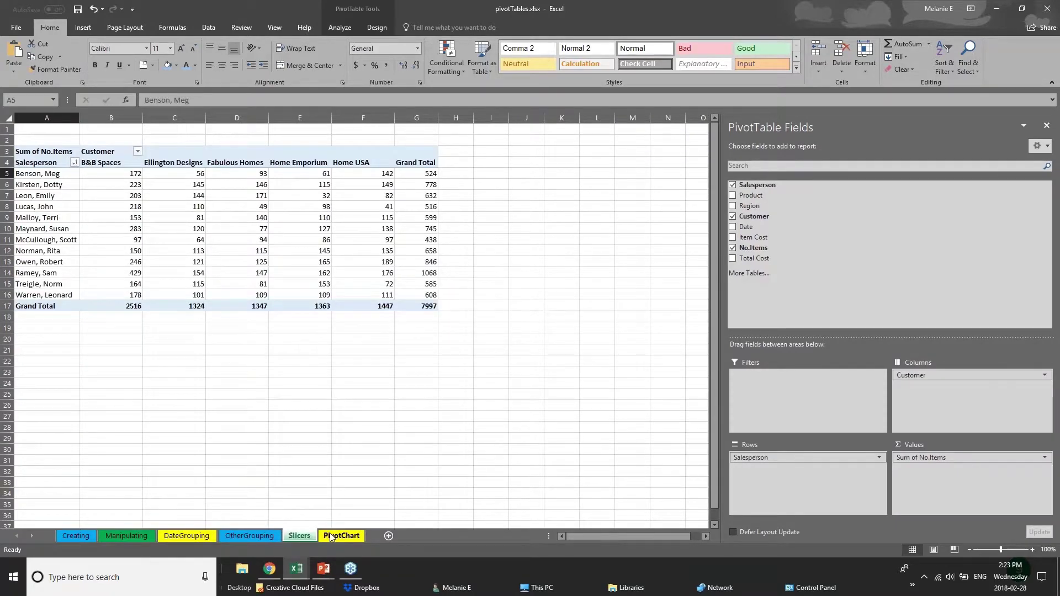
left_click(331, 536)
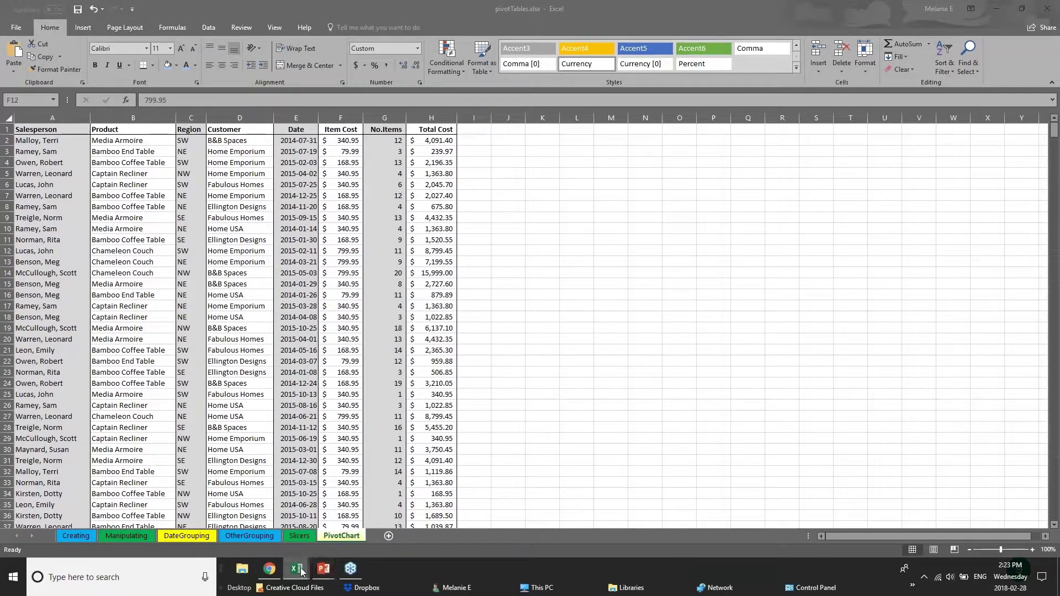
Step: Switch to the 01 - Examples.xlsx workbook and highlight the 2017 Budget sheet's quarter columns to examine their shading
left_click(290, 556)
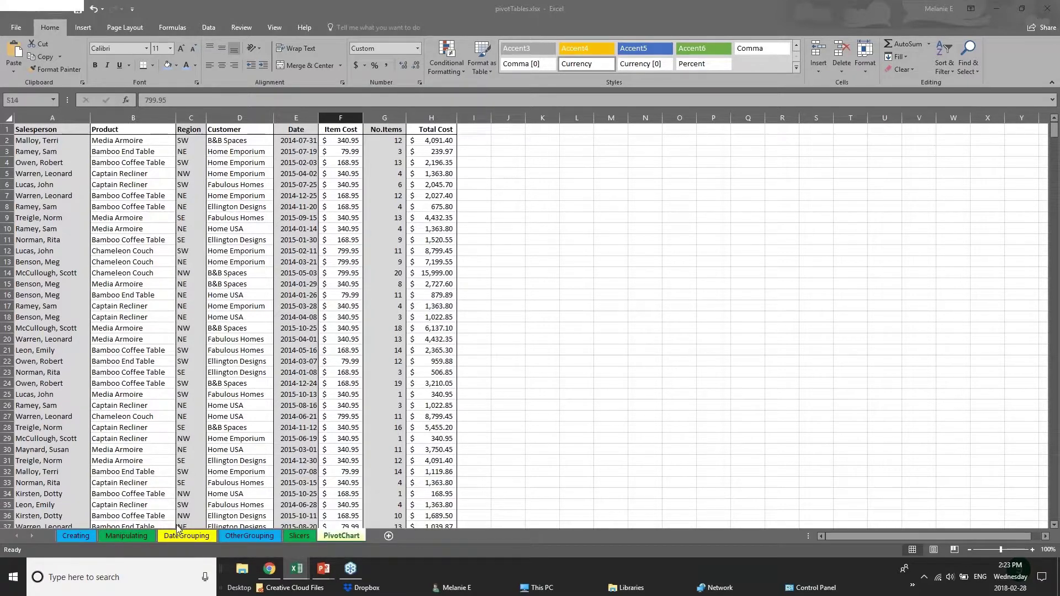
left_click(178, 529)
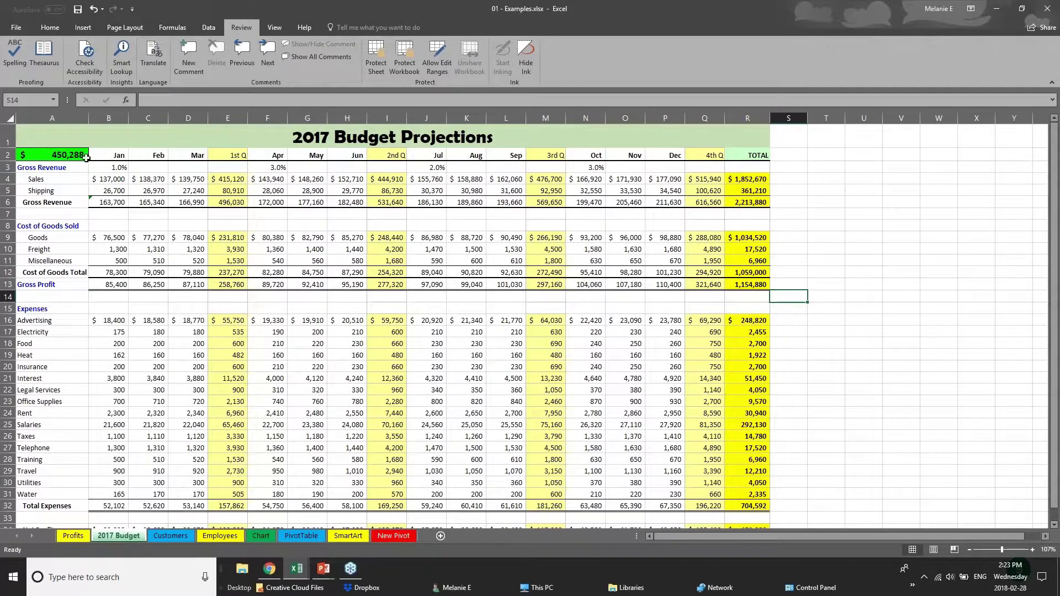
left_click(231, 154)
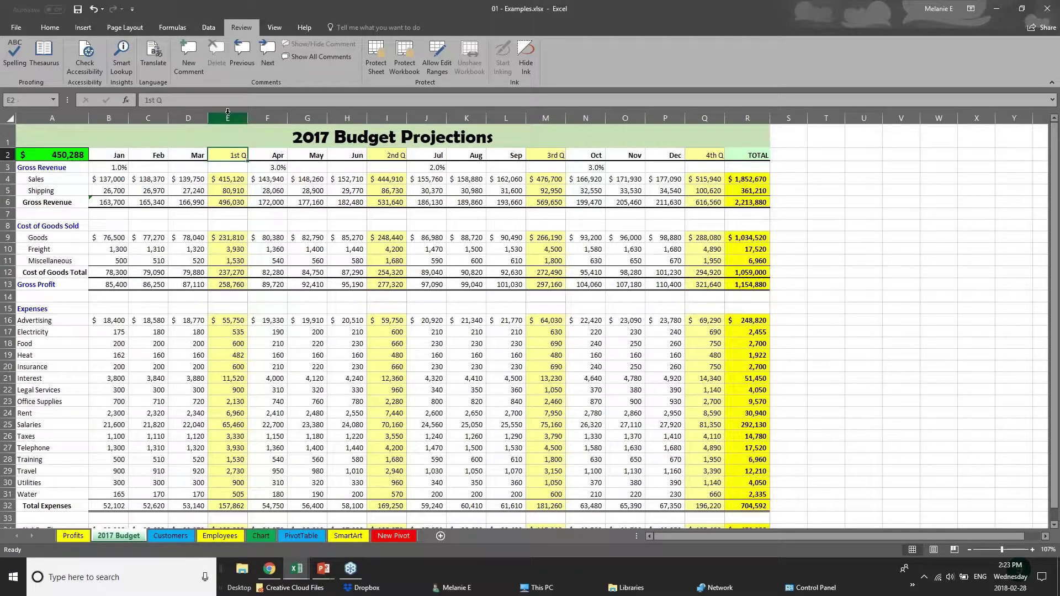
left_click(228, 112)
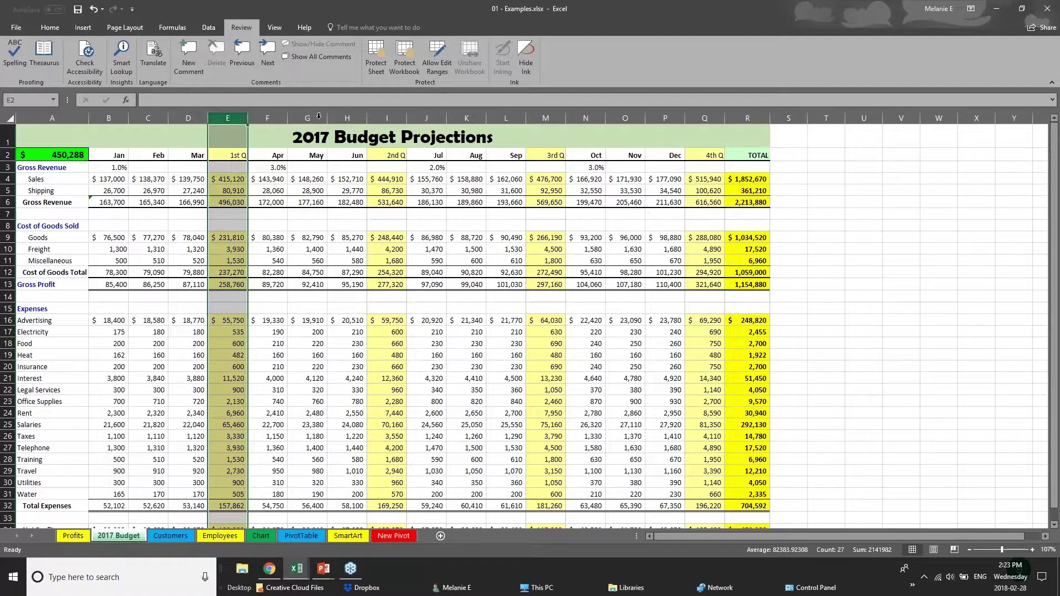
left_click(392, 114)
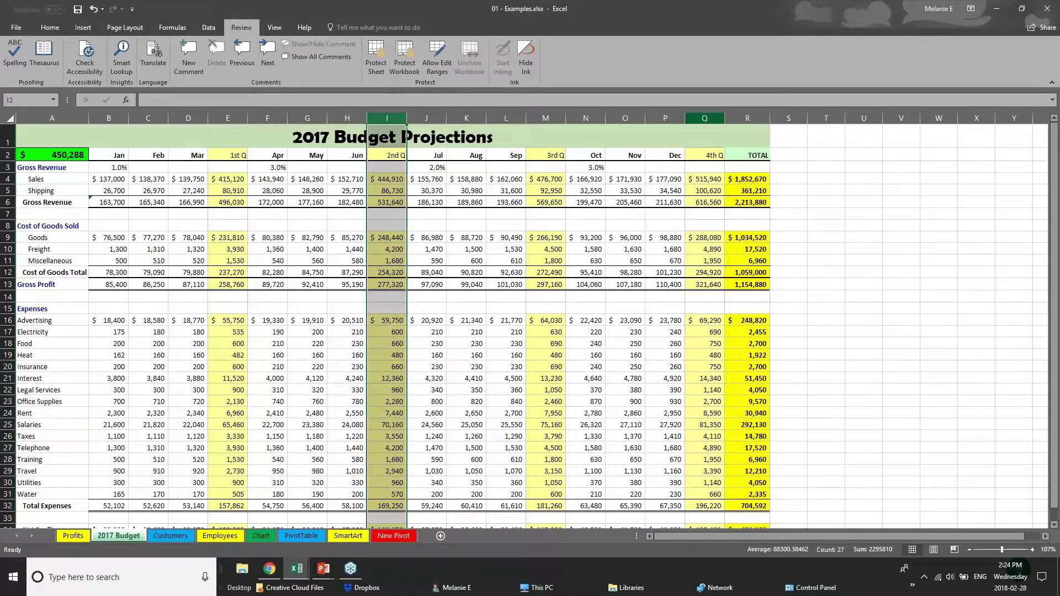
left_click(704, 117)
left_click(544, 117)
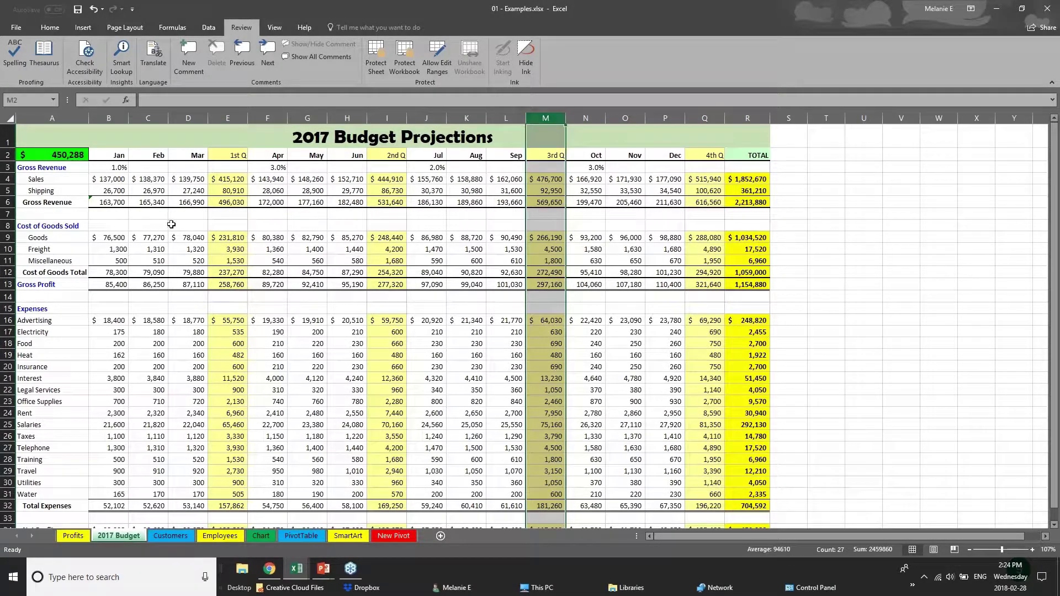
Step: Highlight the Gross Revenue totals and the month and quarter headings to examine how borders set off these rows
left_click_drag(109, 205, 751, 202)
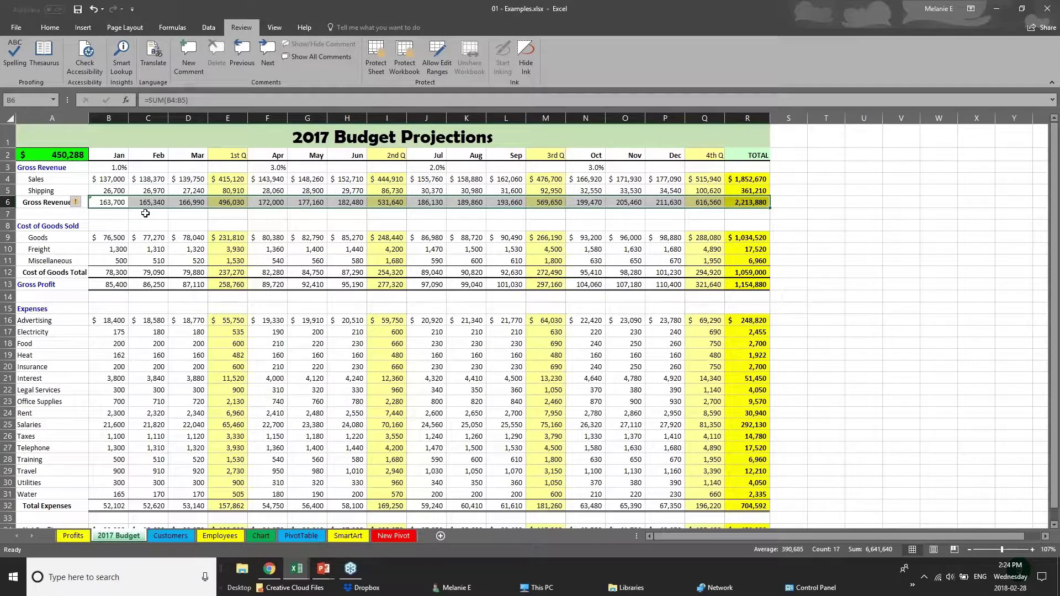
left_click_drag(117, 155, 746, 152)
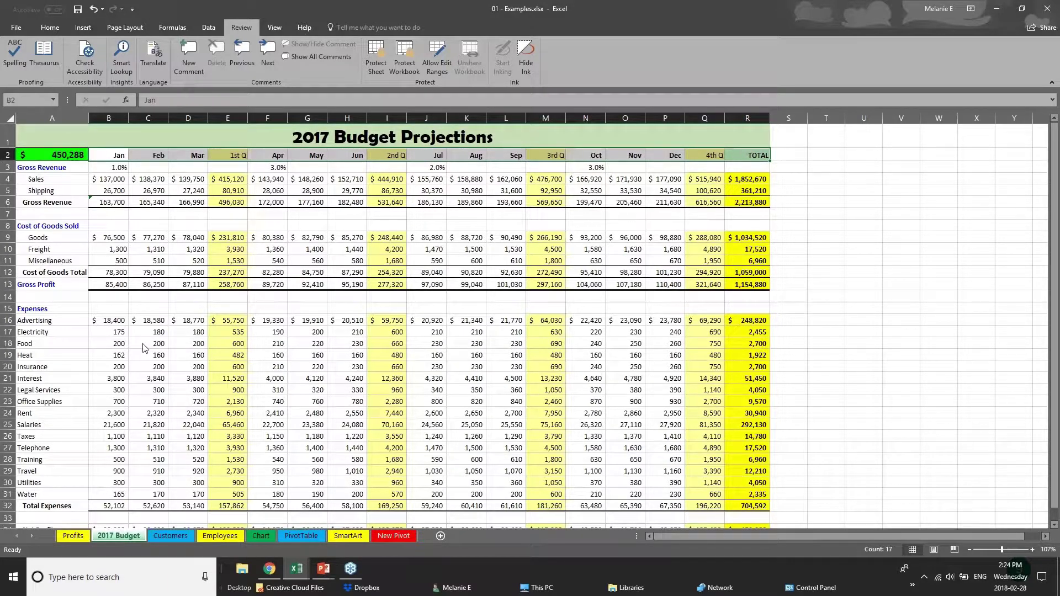
scroll(507, 459, "down", 1)
scroll(507, 459, "up", 1)
Step: Remove all cell borders from the entire 2017 Budget sheet
left_click(11, 118)
left_click(38, 29)
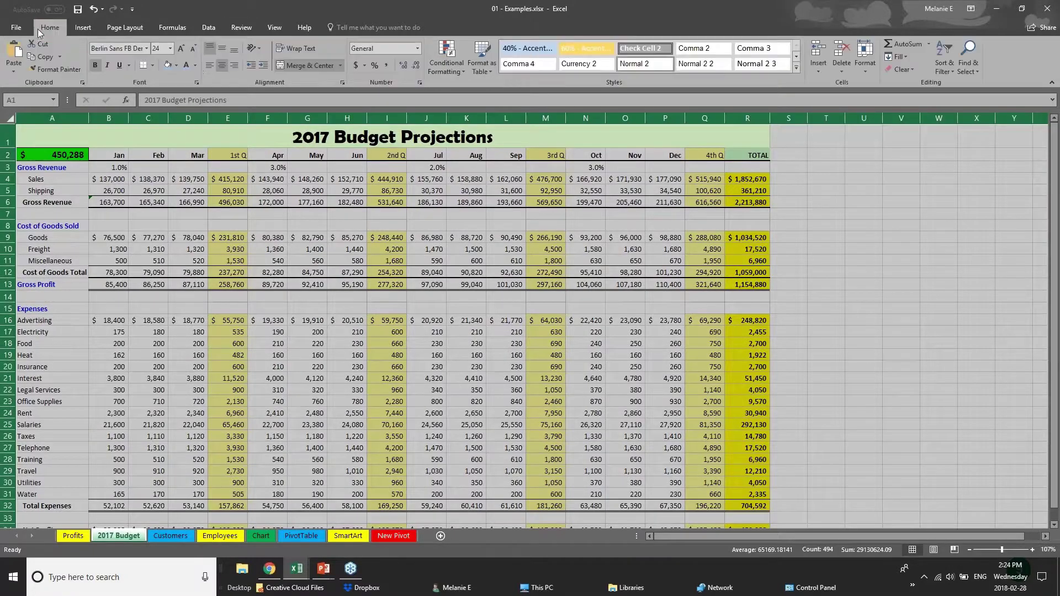
left_click(153, 65)
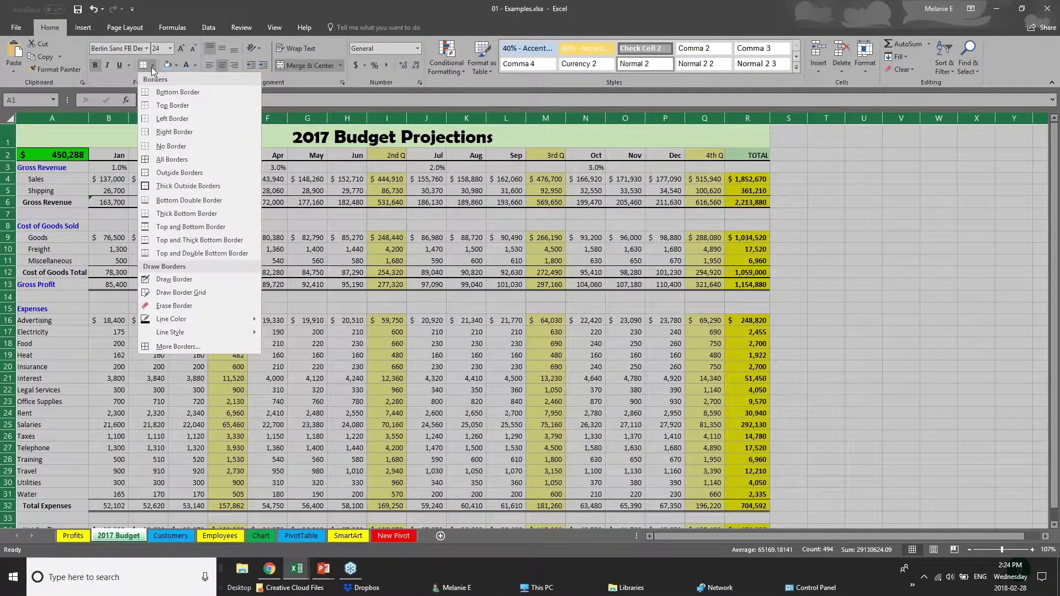
left_click(183, 147)
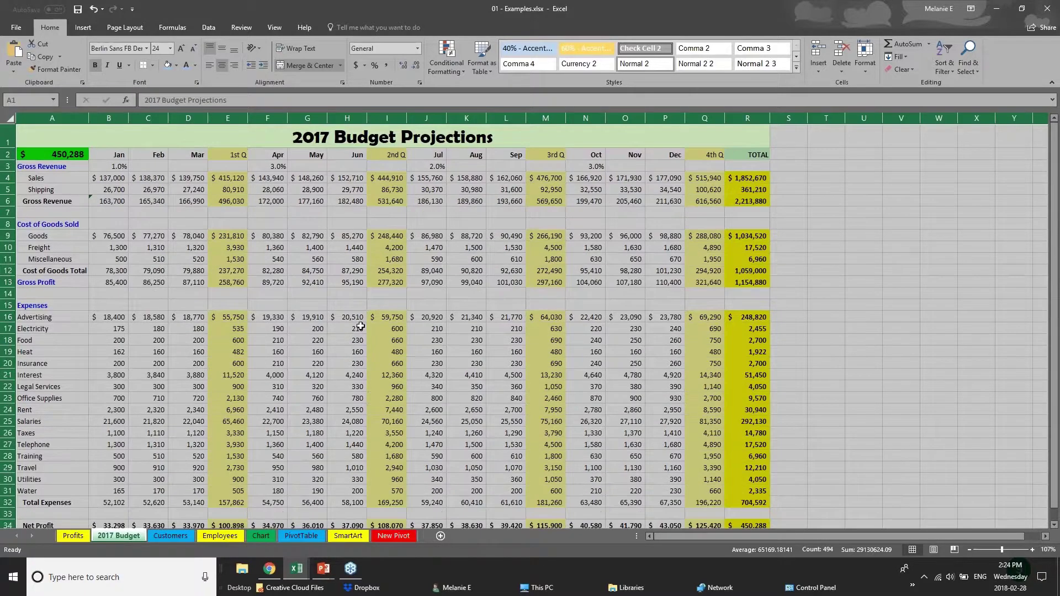
left_click(408, 301)
Step: Give the headings from Jan to TOTAL in row 2 a top and bottom border and a light blue fill
left_click_drag(117, 158, 394, 155)
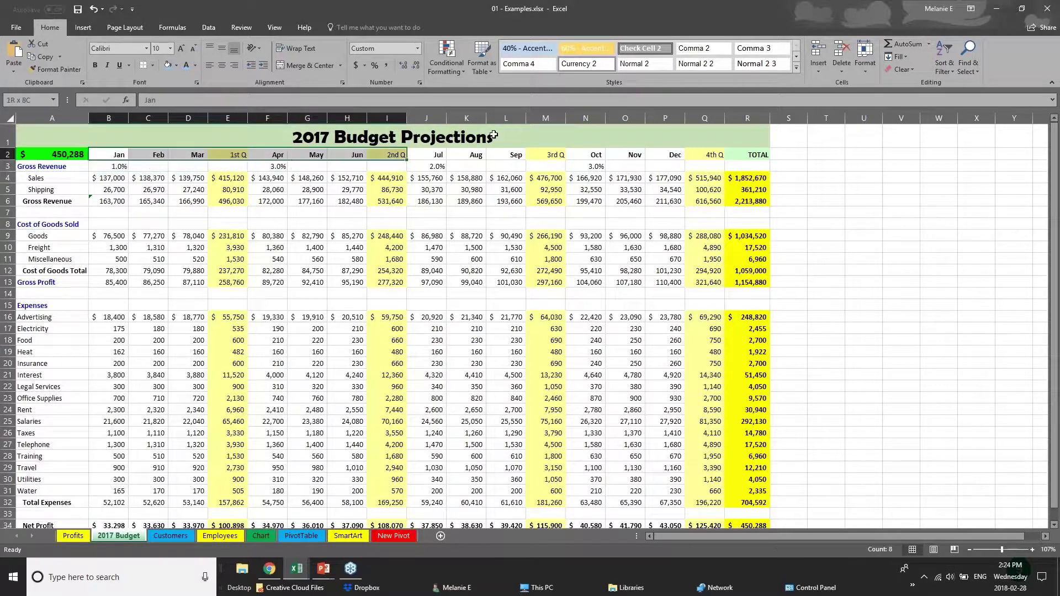
left_click_drag(493, 134, 762, 156)
left_click(155, 65)
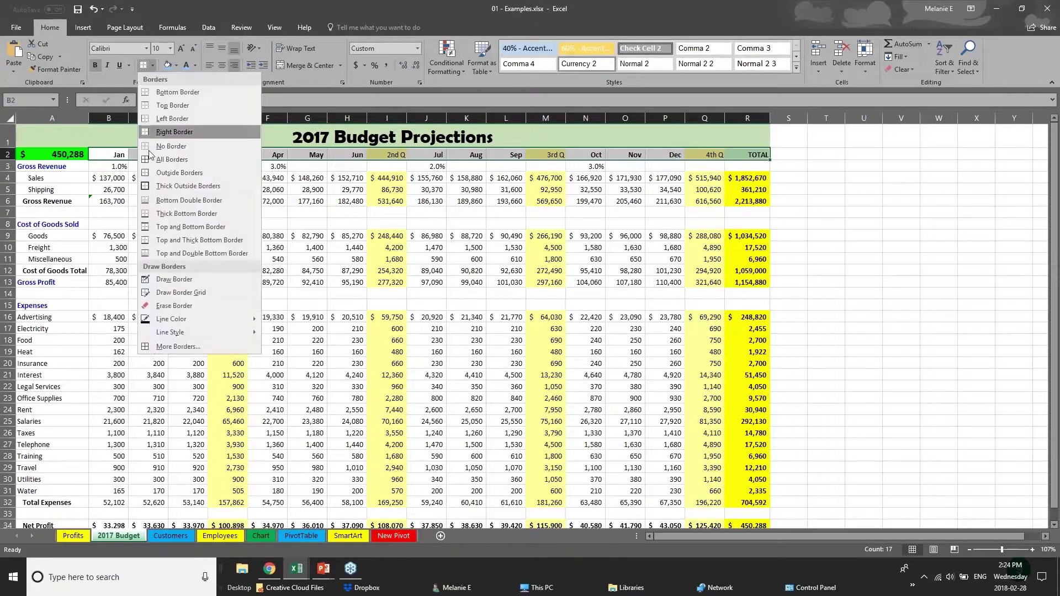
left_click(166, 228)
left_click(169, 69)
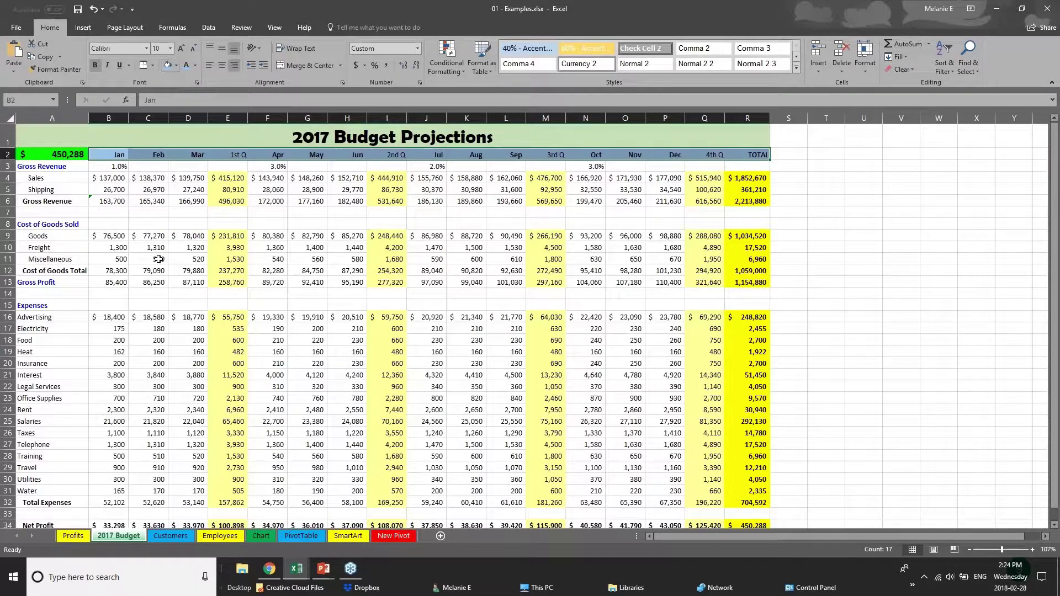
left_click(159, 259)
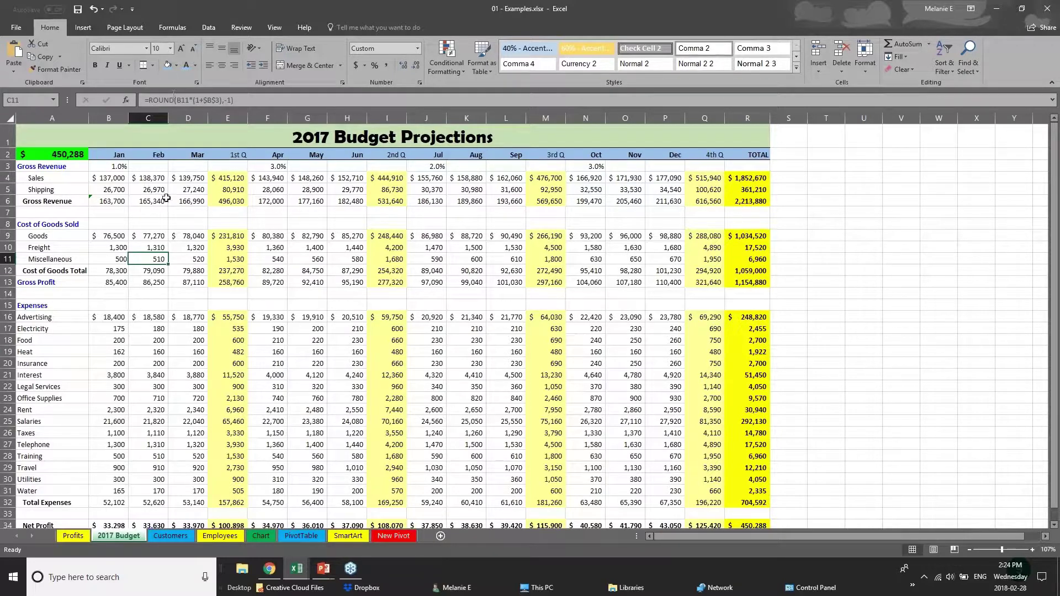
Step: Change the font of the 2017 Budget Projections title text to Arial
left_click(295, 137)
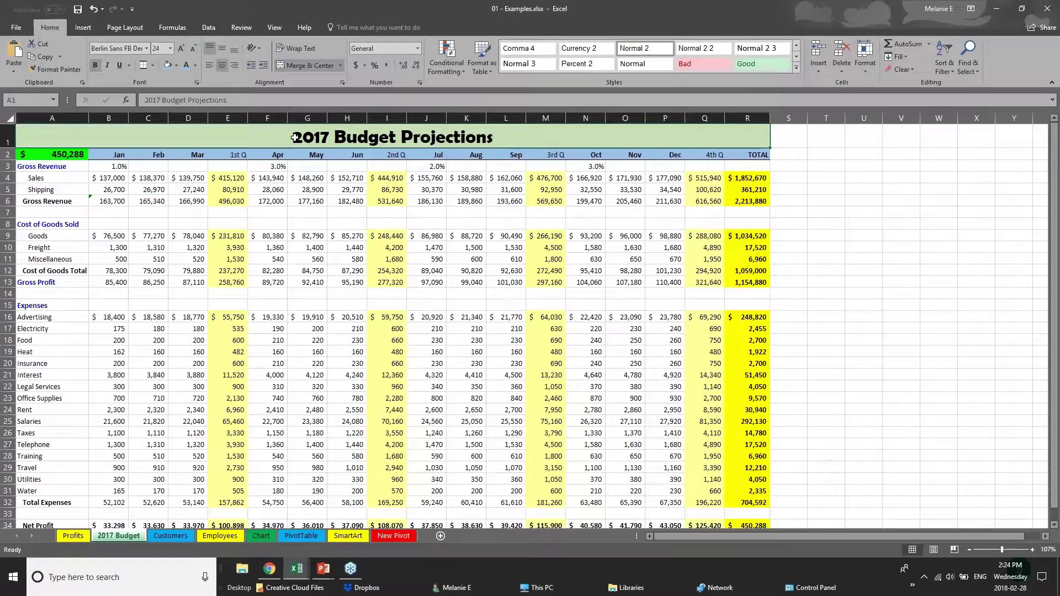
left_click(99, 179)
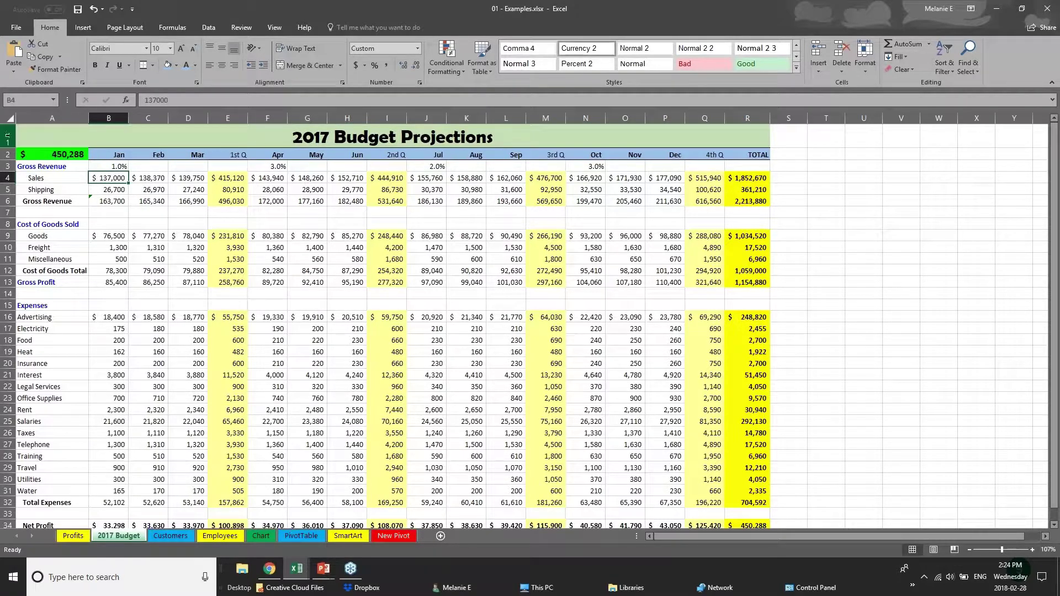
left_click(7, 136)
left_click(297, 138)
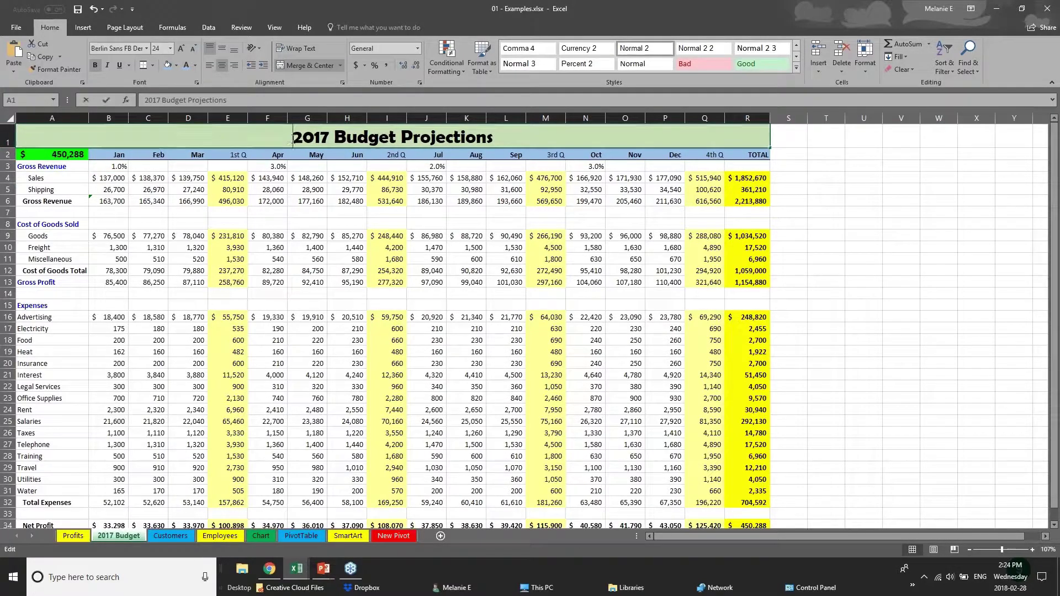
double_click(295, 138)
left_click_drag(294, 138, 495, 140)
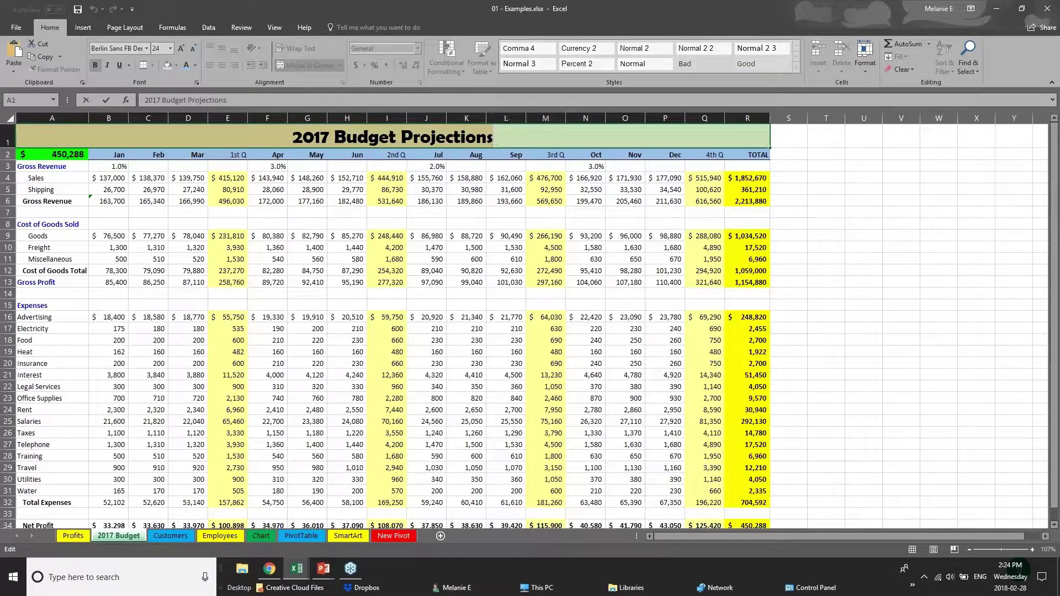
left_click(147, 48)
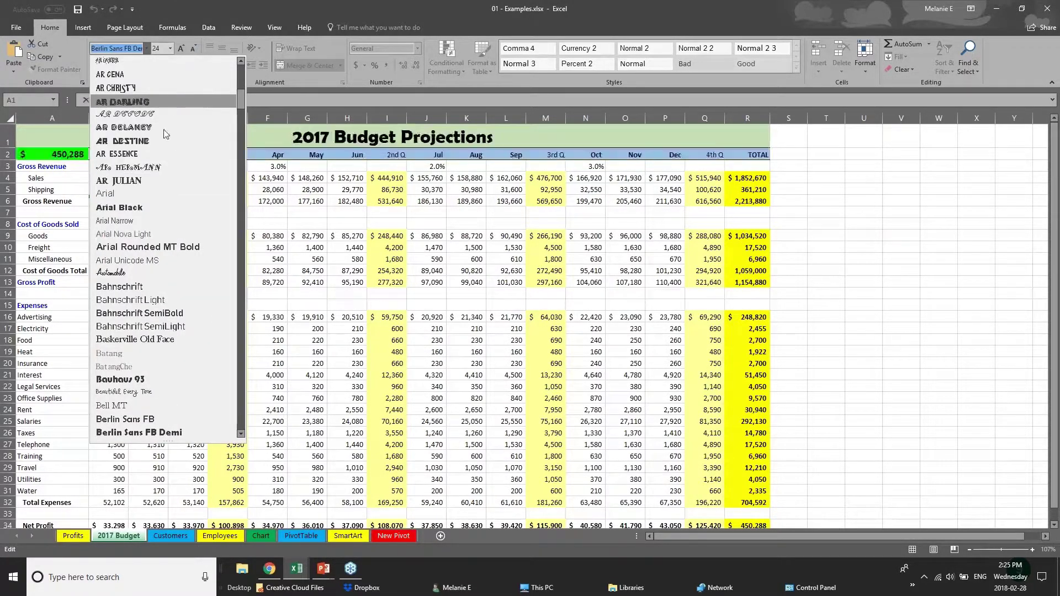
left_click(166, 198)
right_click(376, 138)
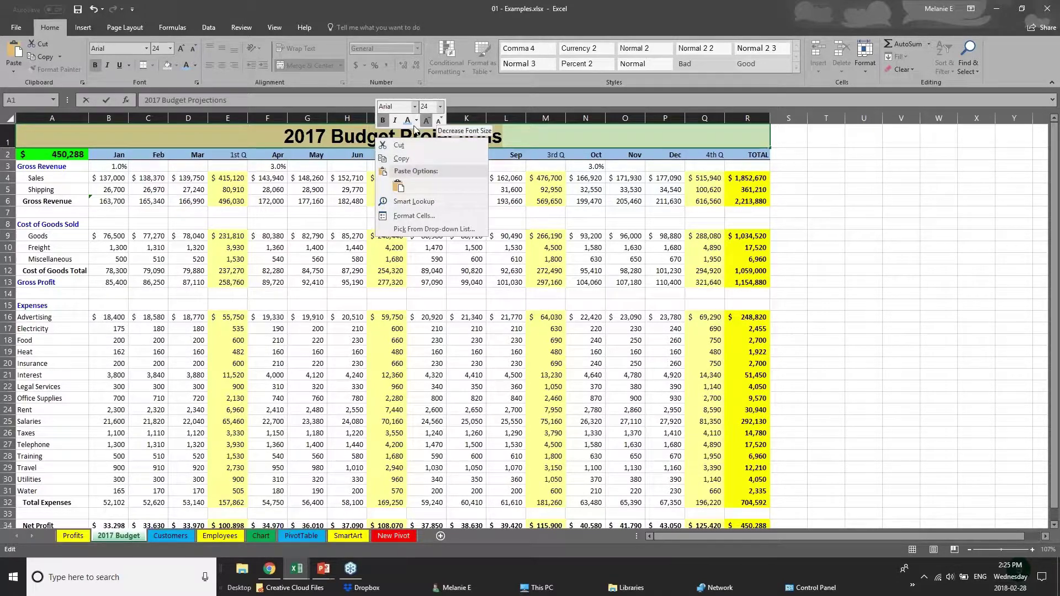
left_click(252, 137)
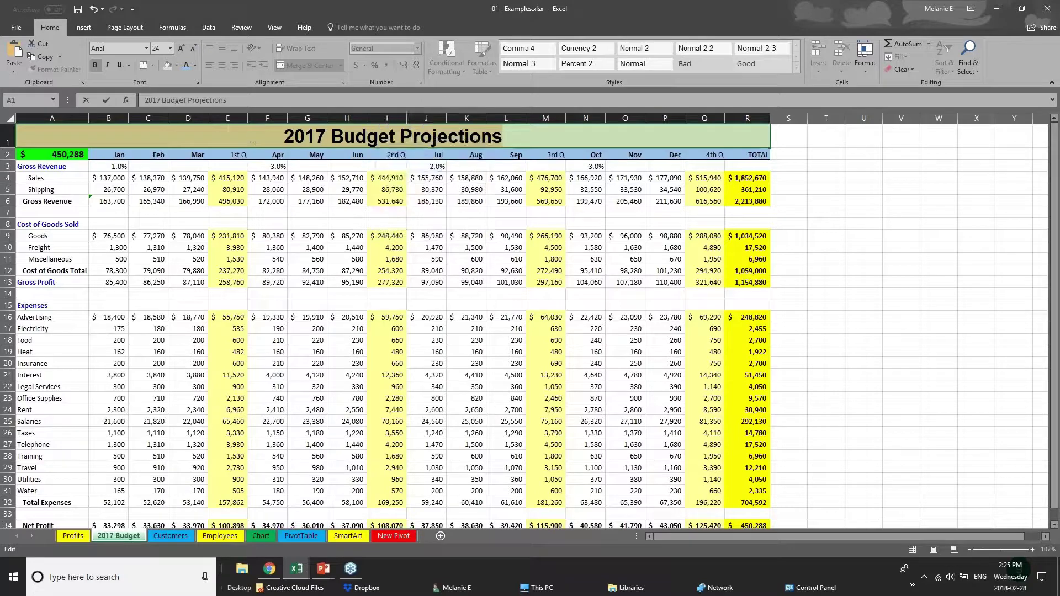
left_click(281, 454)
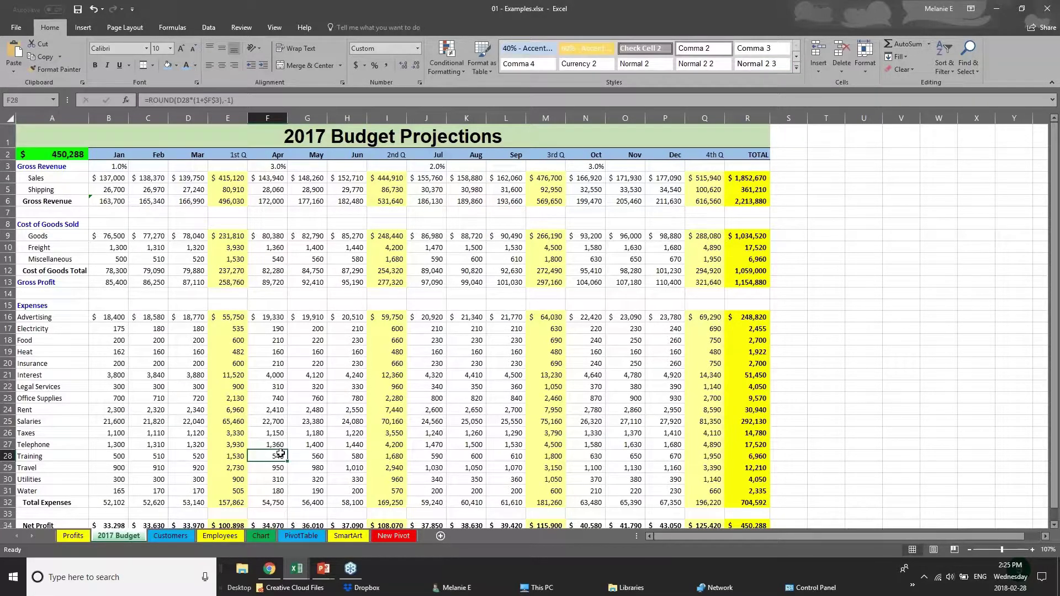
Step: Give the Net Profit row A34:R34 a dark gray fill and white font
scroll(280, 454, "down", 3)
left_click_drag(751, 409, 4, 405)
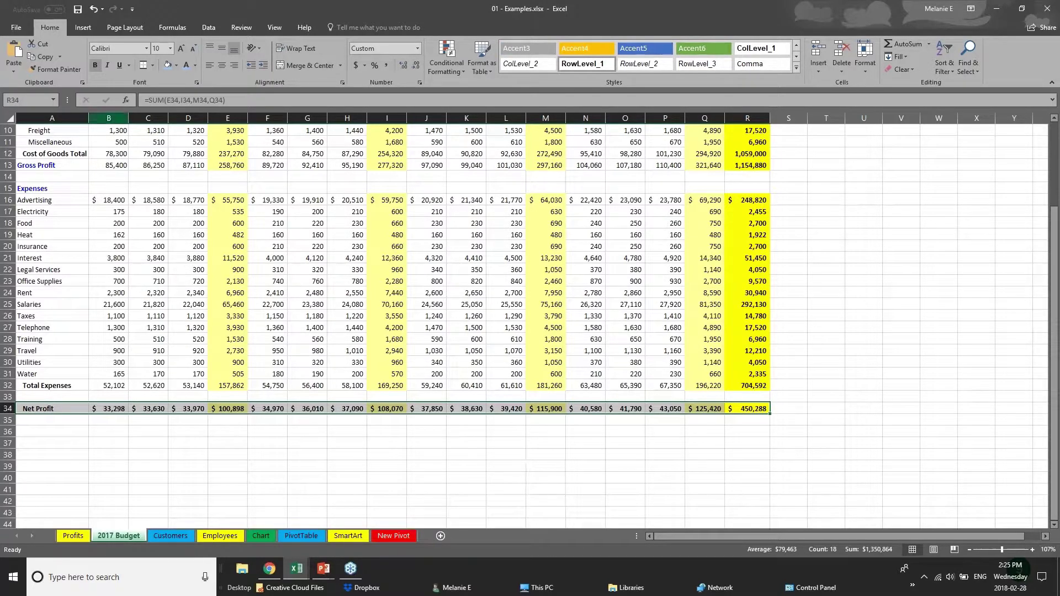
left_click(176, 67)
left_click(176, 106)
left_click(177, 67)
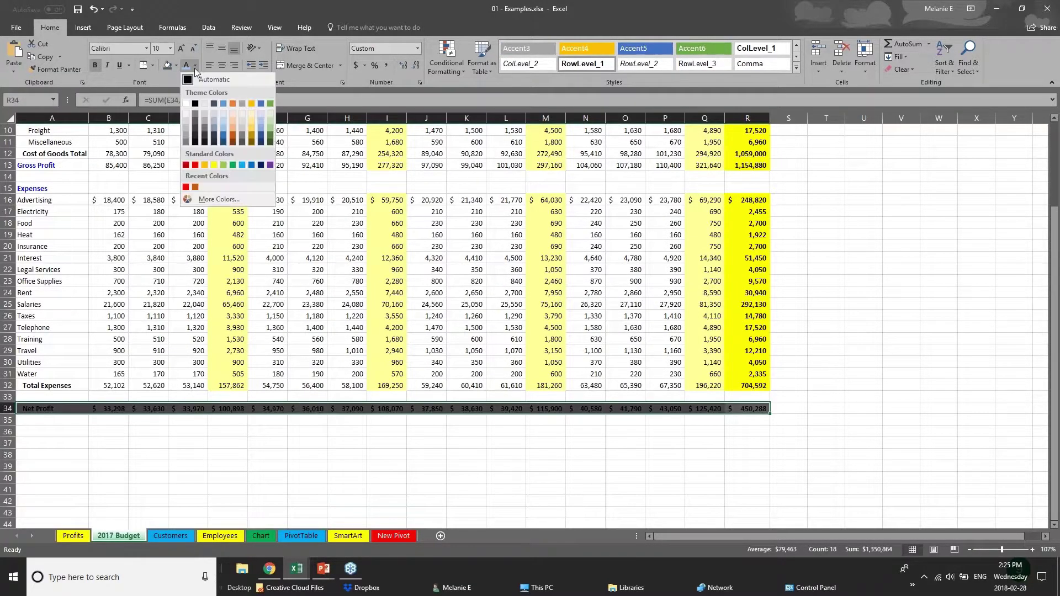
left_click(197, 115)
left_click(417, 434)
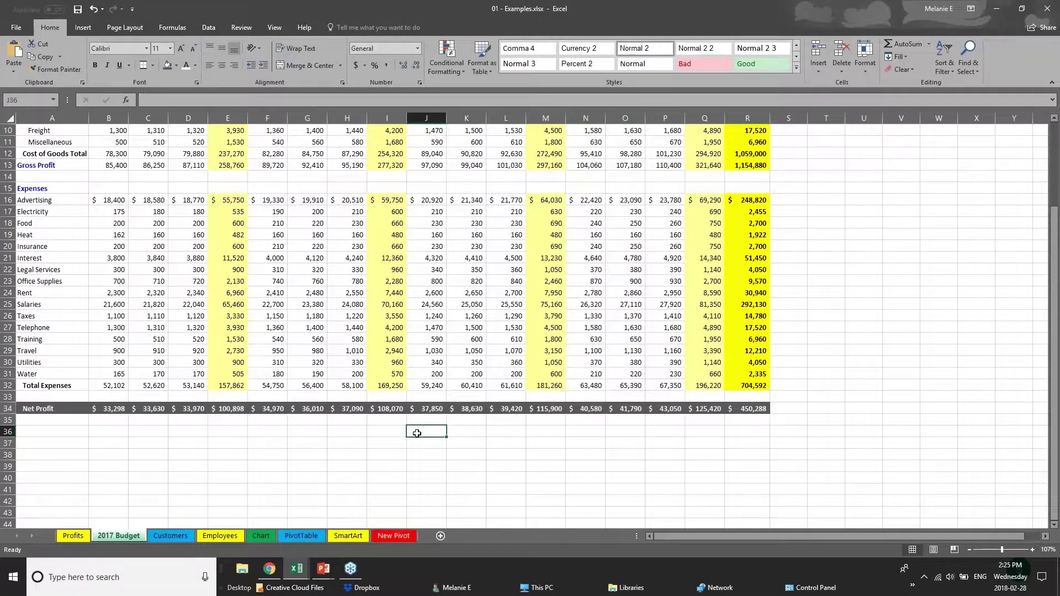
scroll(417, 434, "up", 1)
scroll(417, 434, "up", 2)
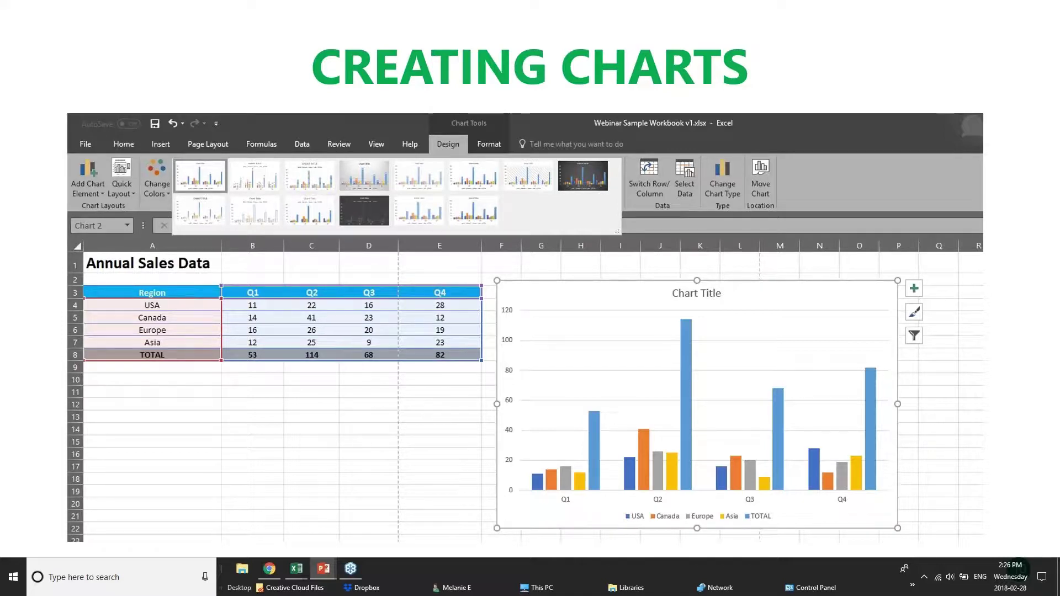
Step: Switch to Webinar Sample Workbook v1 in Excel and examine the quarterly values and TOTAL row behind the Annual Sales Data chart
left_click(296, 568)
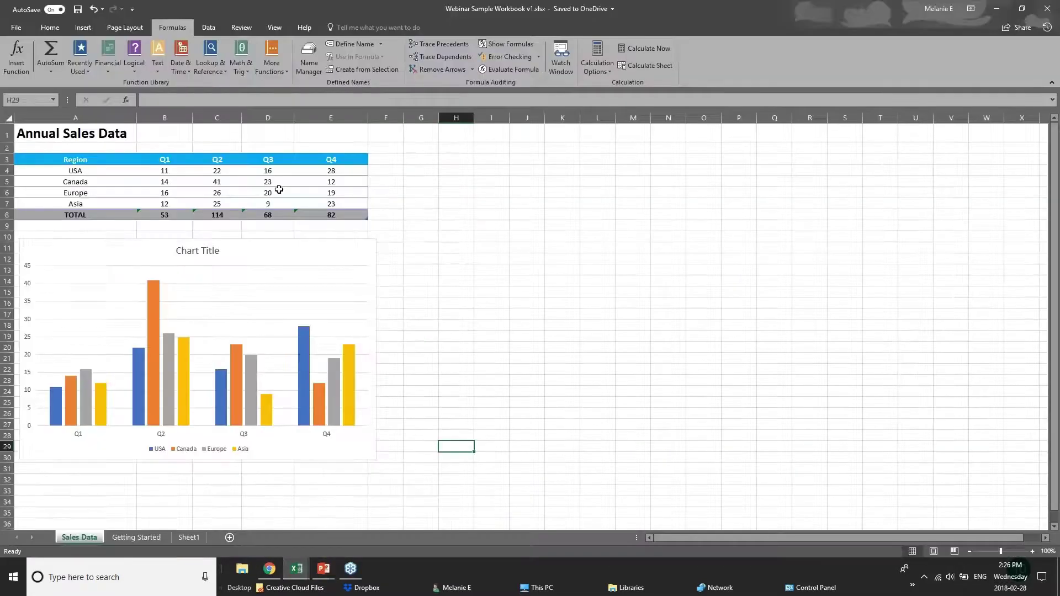
left_click(287, 181)
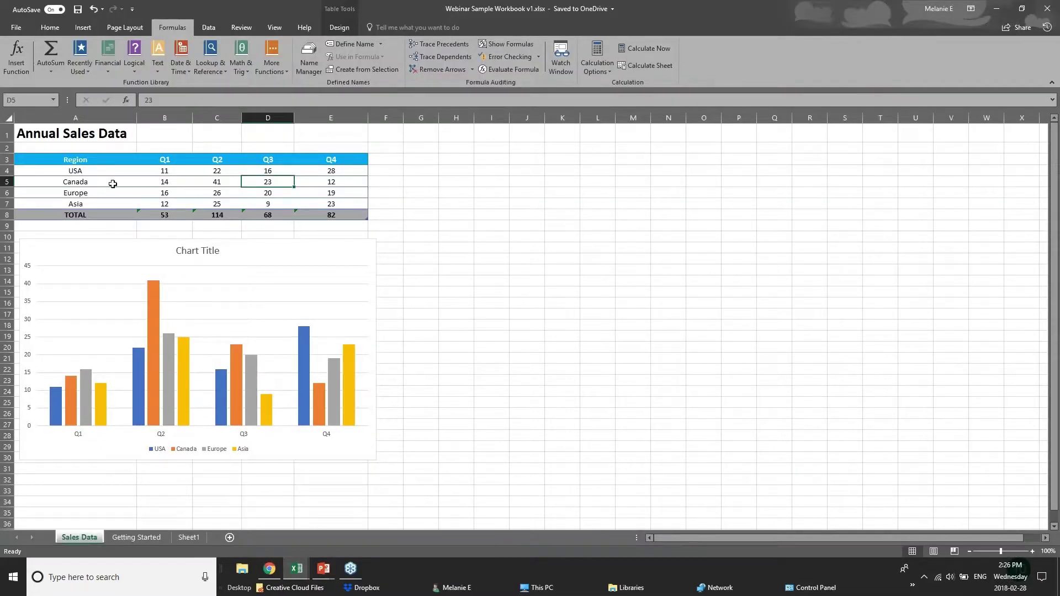
left_click(185, 172)
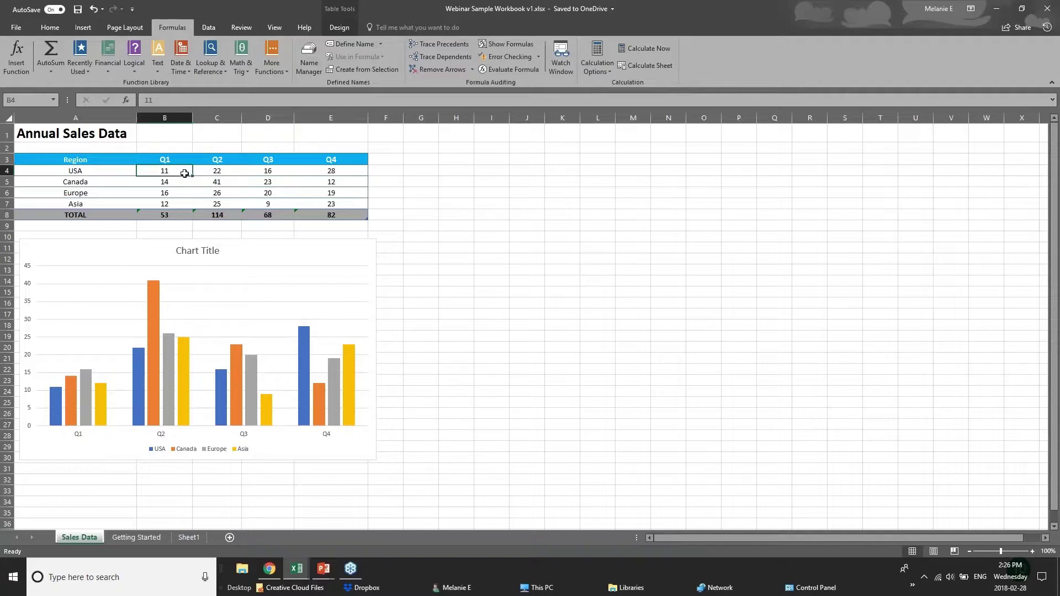
left_click(226, 173)
left_click(278, 171)
left_click(326, 169)
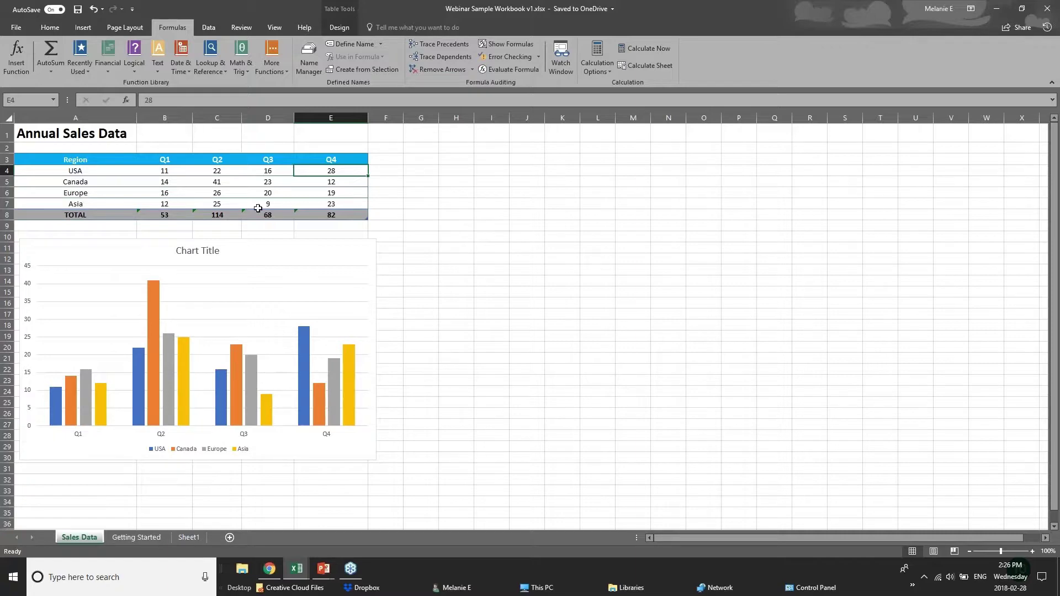
left_click(346, 215)
left_click(165, 215)
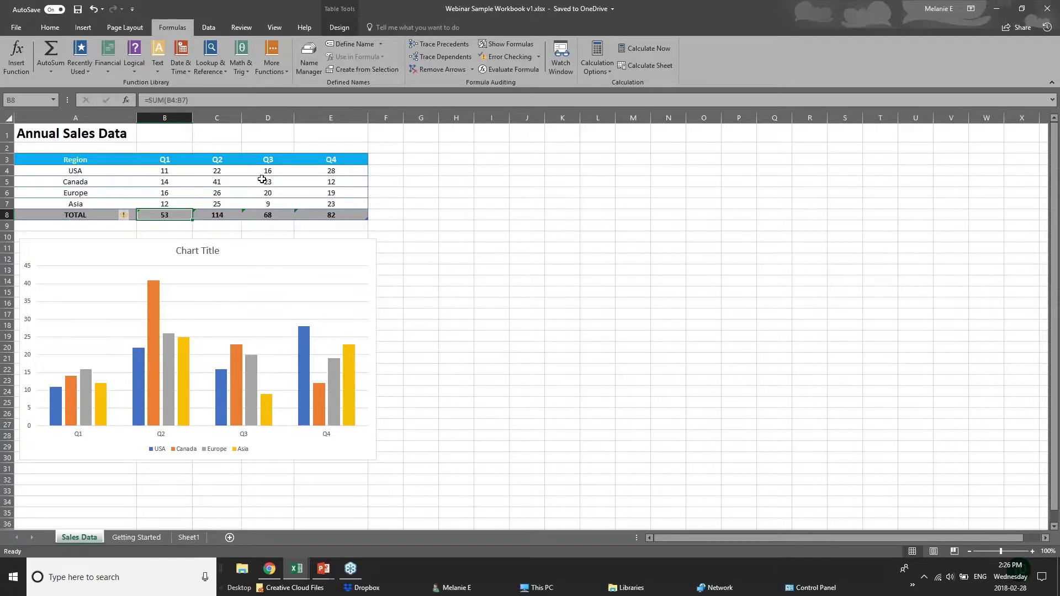
Step: Switch to the 01 - Examples workbook and delete the existing Furniture Sales by Region chart from the Chart sheet
left_click(297, 569)
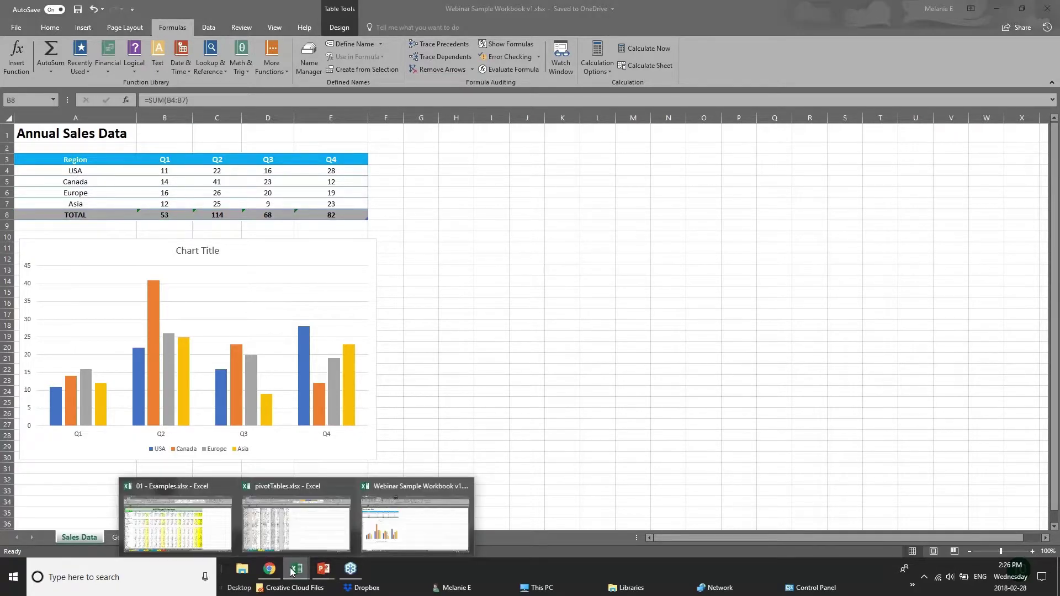
left_click(286, 532)
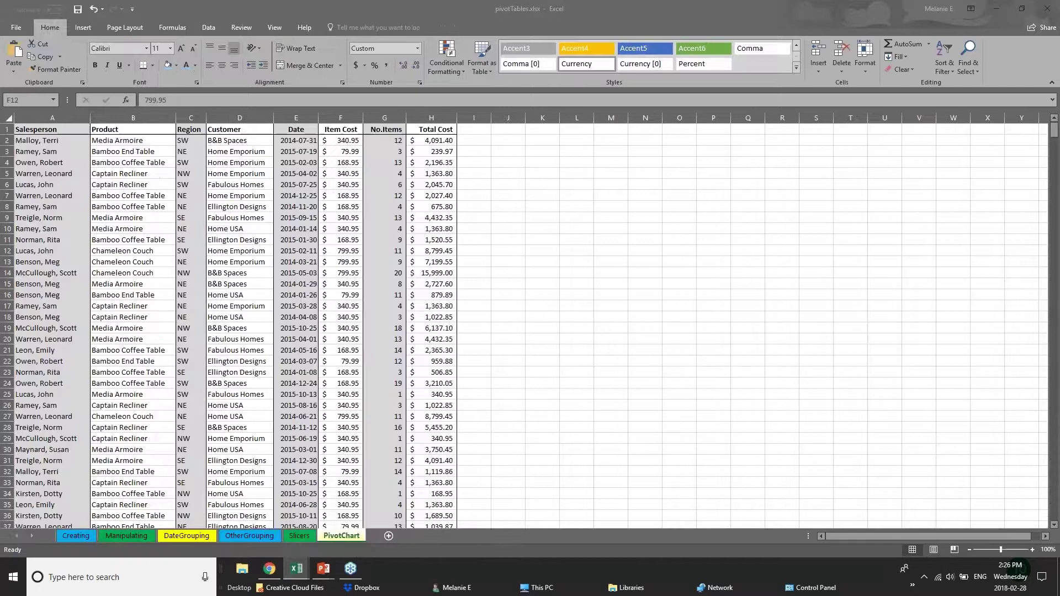
left_click(297, 569)
left_click(218, 537)
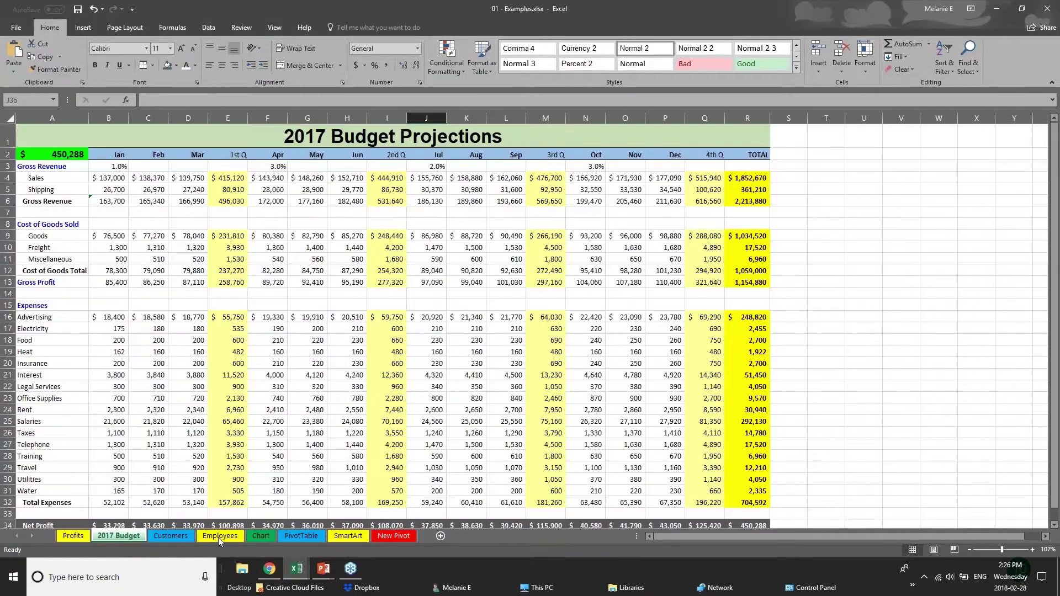
left_click(261, 537)
left_click_drag(649, 322, 823, 345)
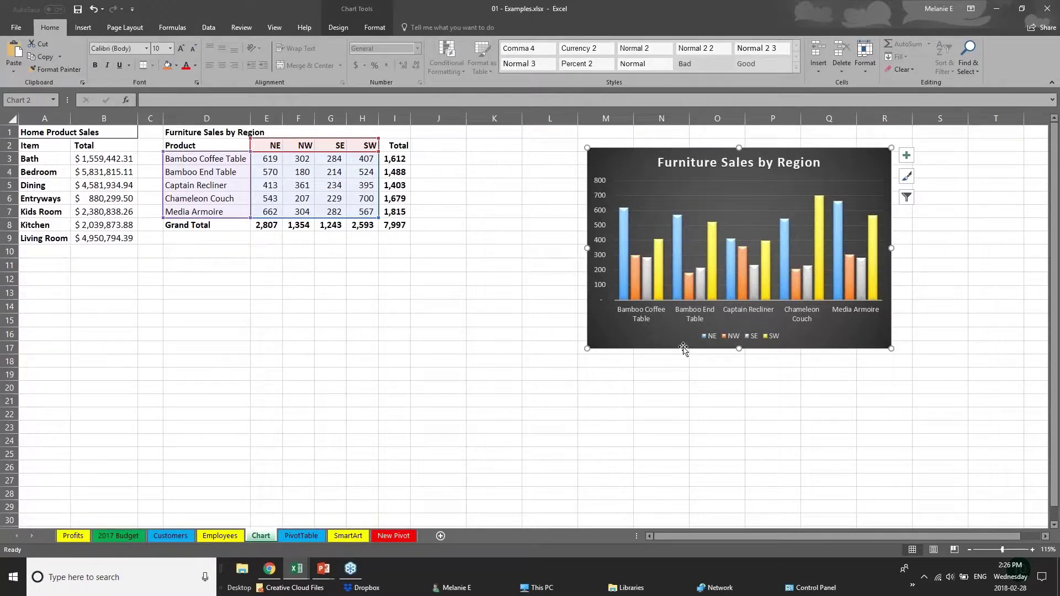
left_click_drag(693, 345, 794, 340)
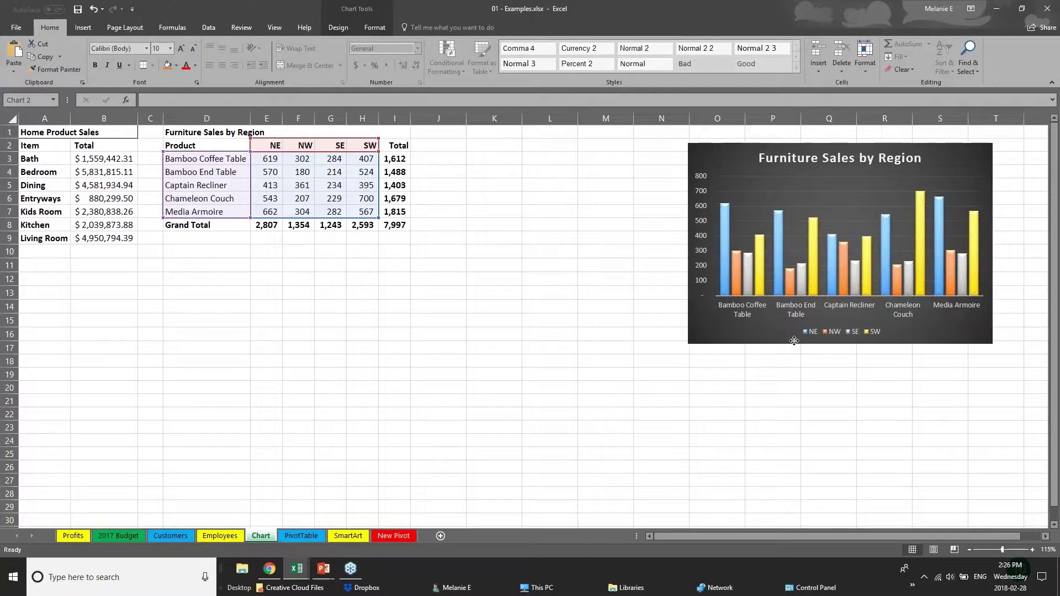
key("Delete")
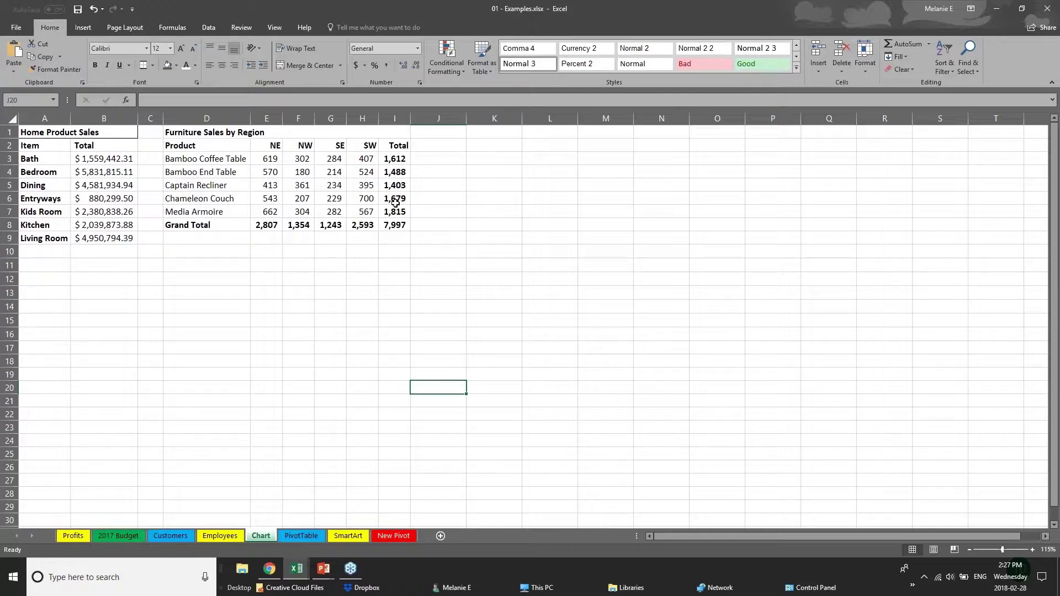
Step: Highlight the Total column and the Grand Total row of the Furniture Sales by Region table to examine the totals
left_click(194, 146)
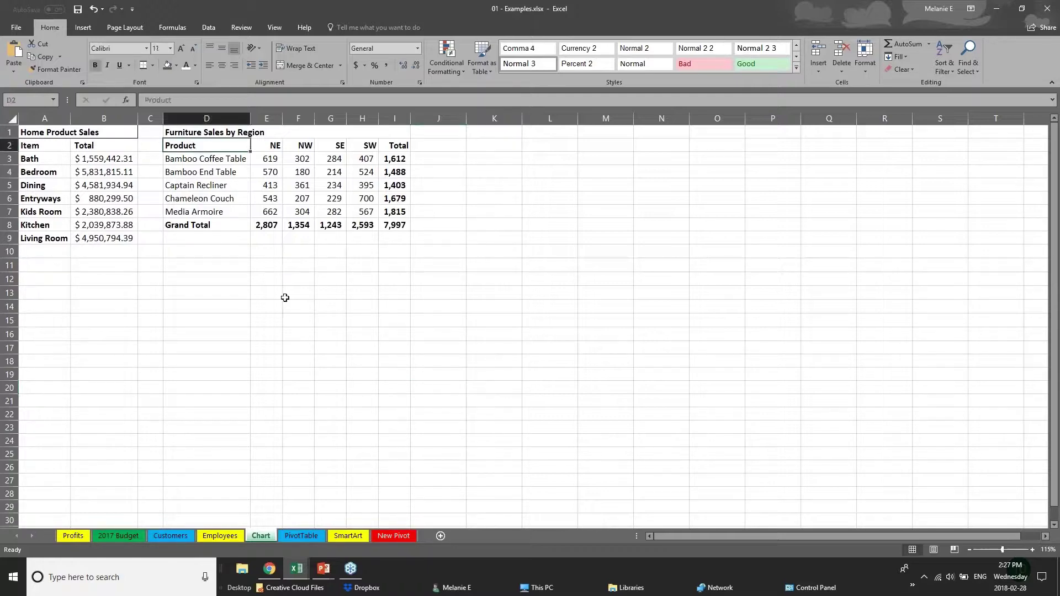
left_click(285, 297)
left_click_drag(394, 159, 404, 220)
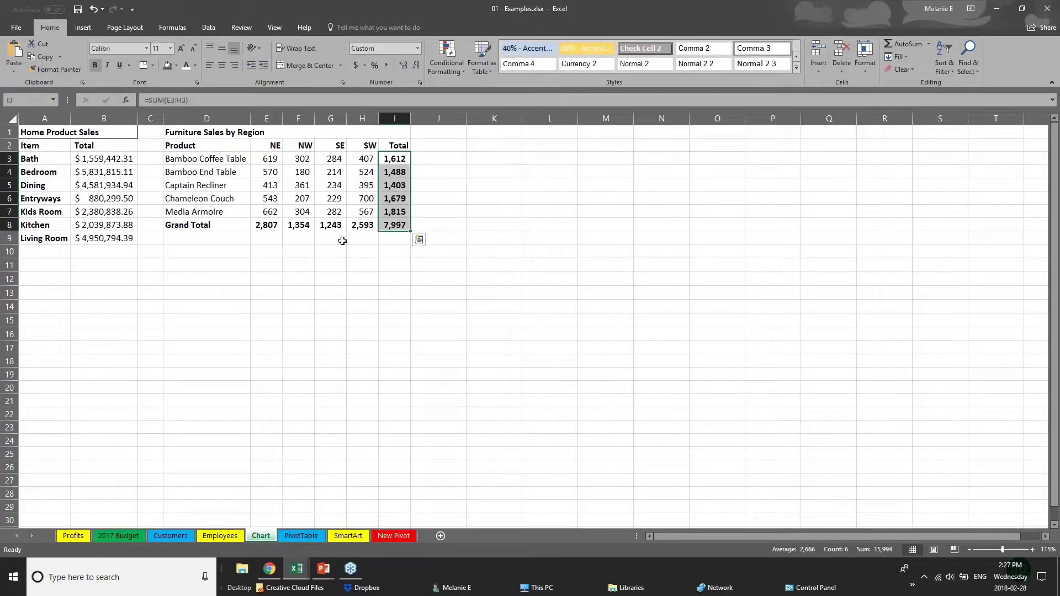
left_click_drag(208, 227, 400, 225)
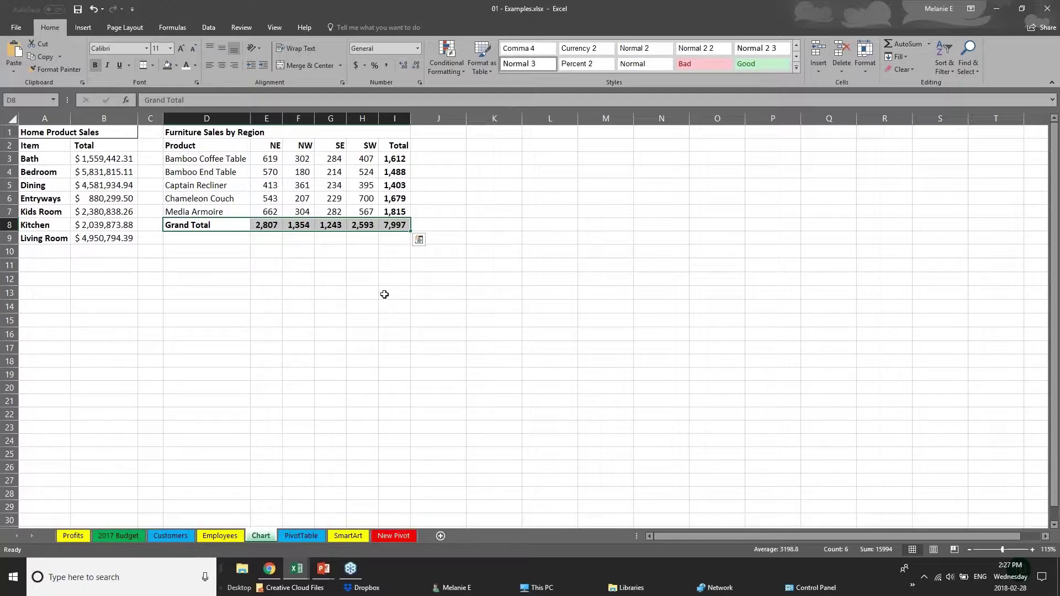
left_click(273, 282)
Step: Select the furniture data D2:H7 without the totals and view the hierarchy and column chart types available for it
left_click(188, 147)
left_click_drag(188, 147, 374, 212)
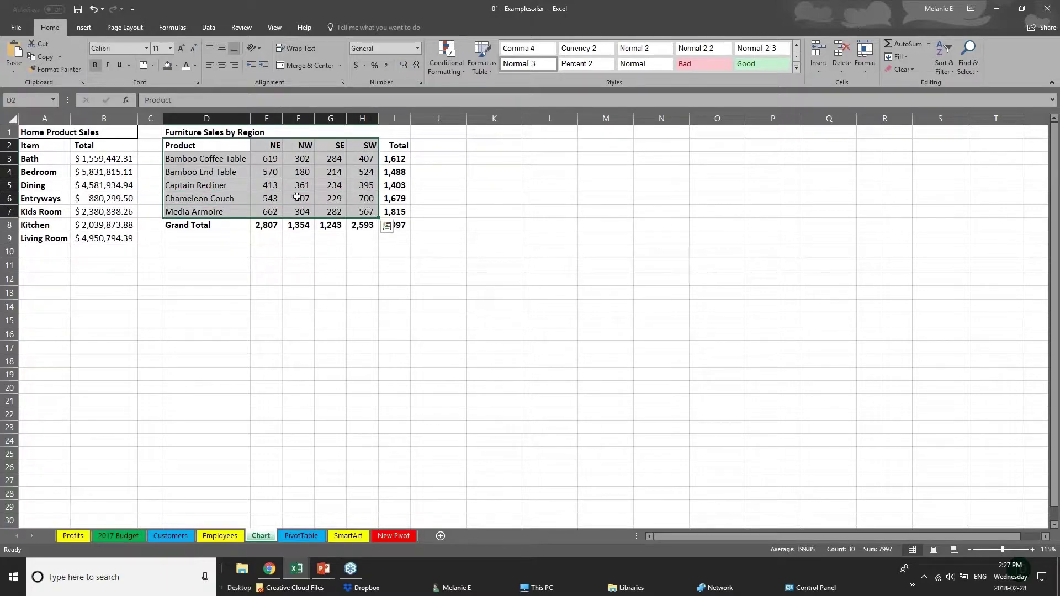
left_click(84, 28)
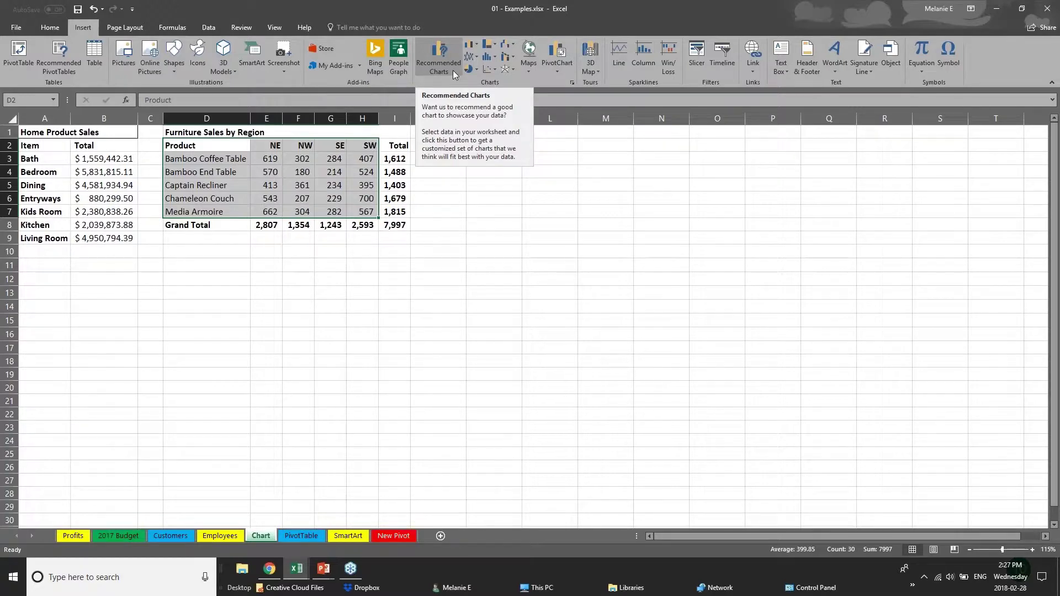
left_click(495, 45)
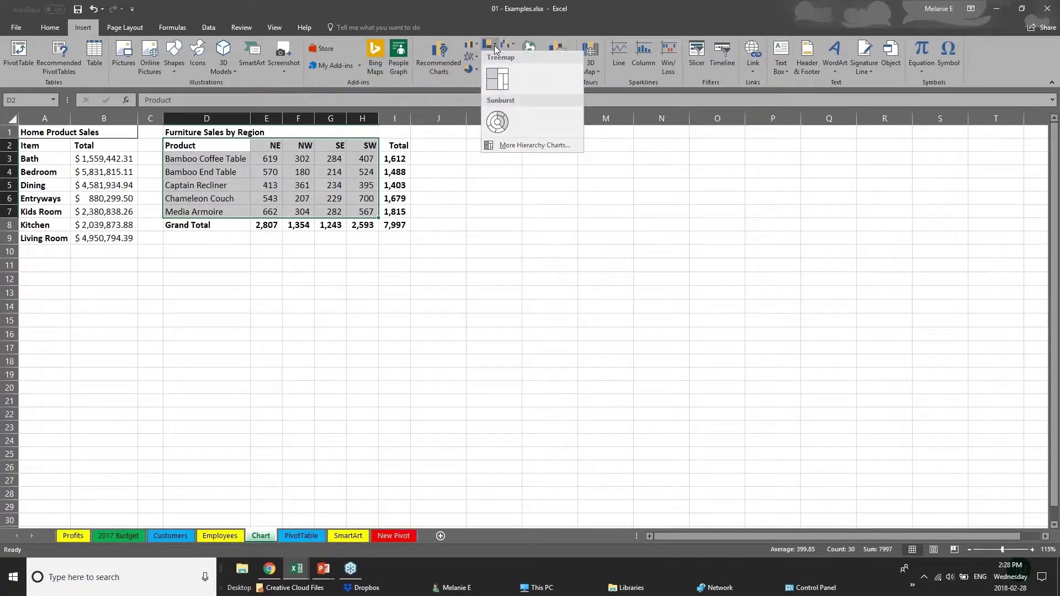
left_click(478, 46)
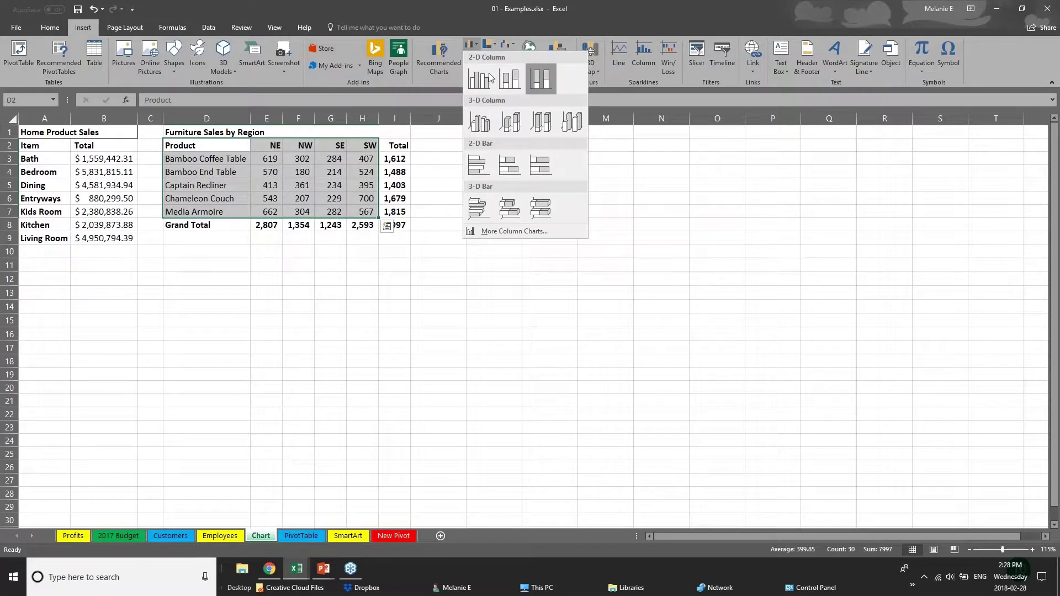
Step: Preview the recommended charts for the selected furniture data and insert the Clustered Bar chart
left_click(425, 63)
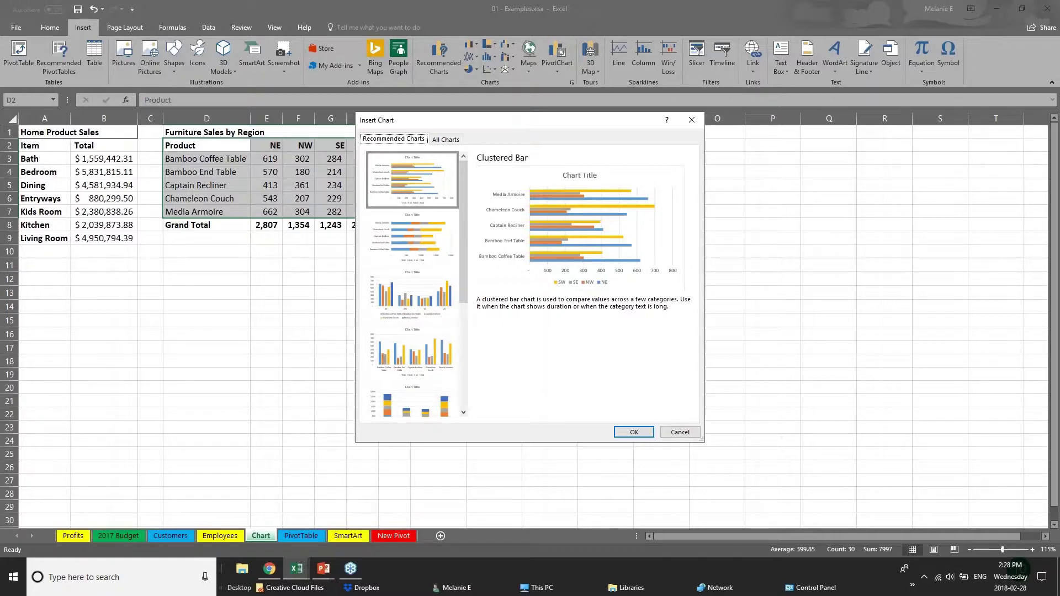
left_click(412, 250)
left_click(425, 319)
left_click(444, 368)
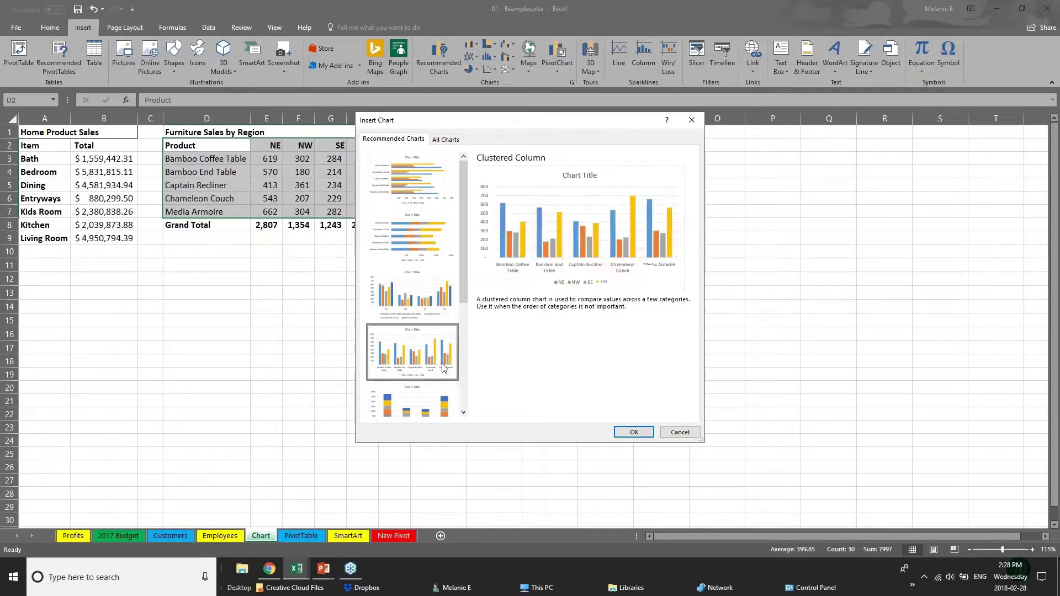
left_click(445, 408)
left_click_drag(465, 290, 475, 385)
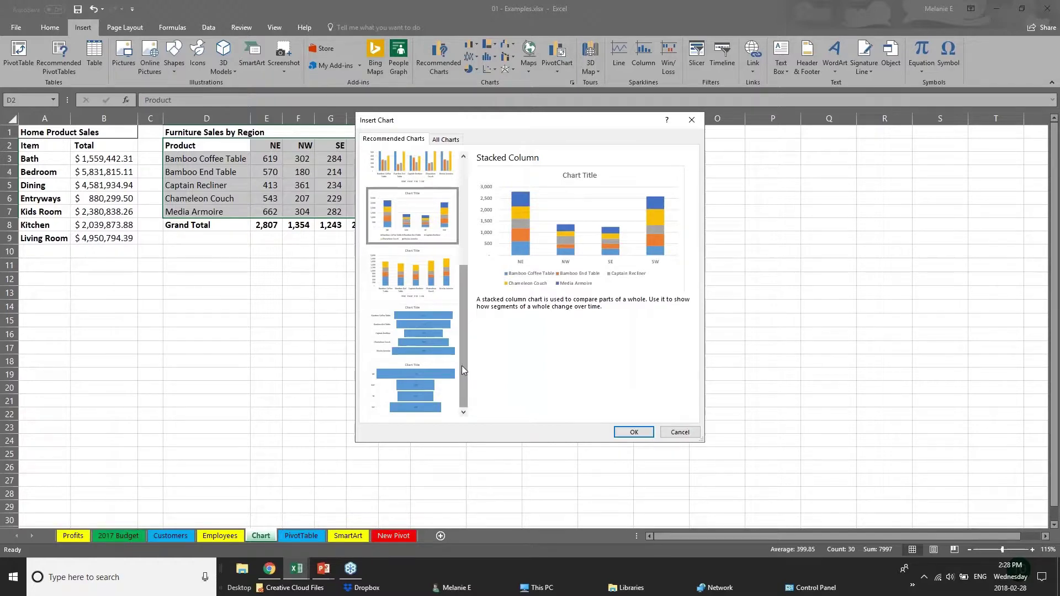
left_click_drag(461, 366, 456, 291)
left_click(445, 178)
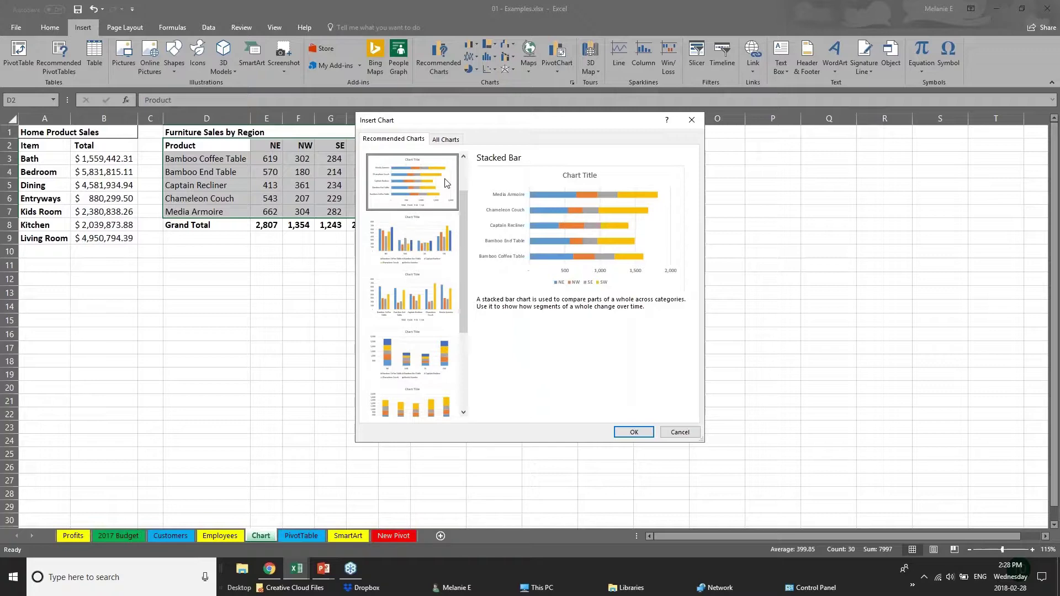
left_click_drag(467, 205, 468, 175)
left_click(402, 183)
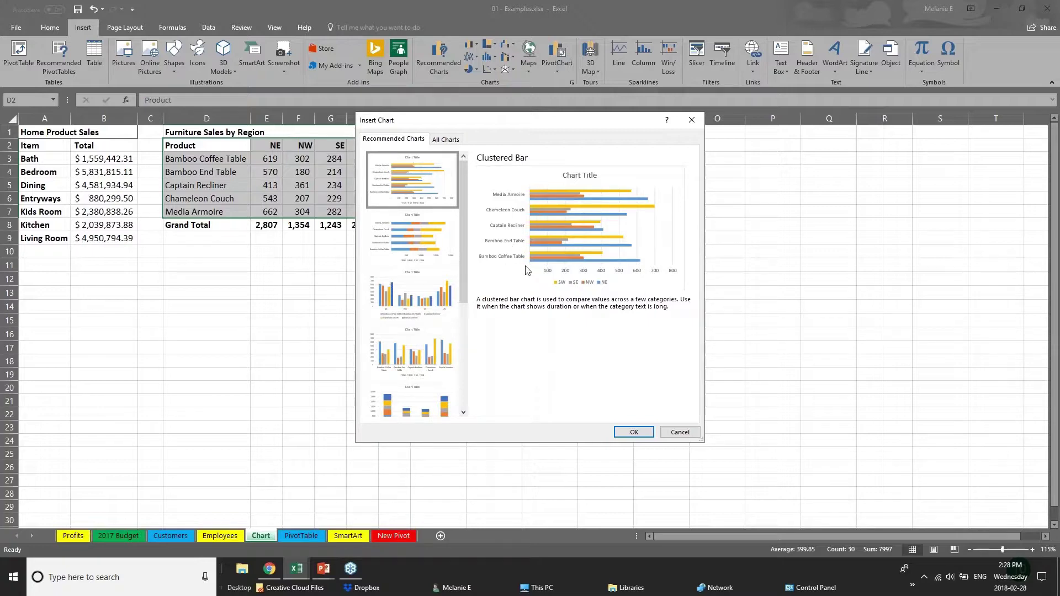
left_click(633, 431)
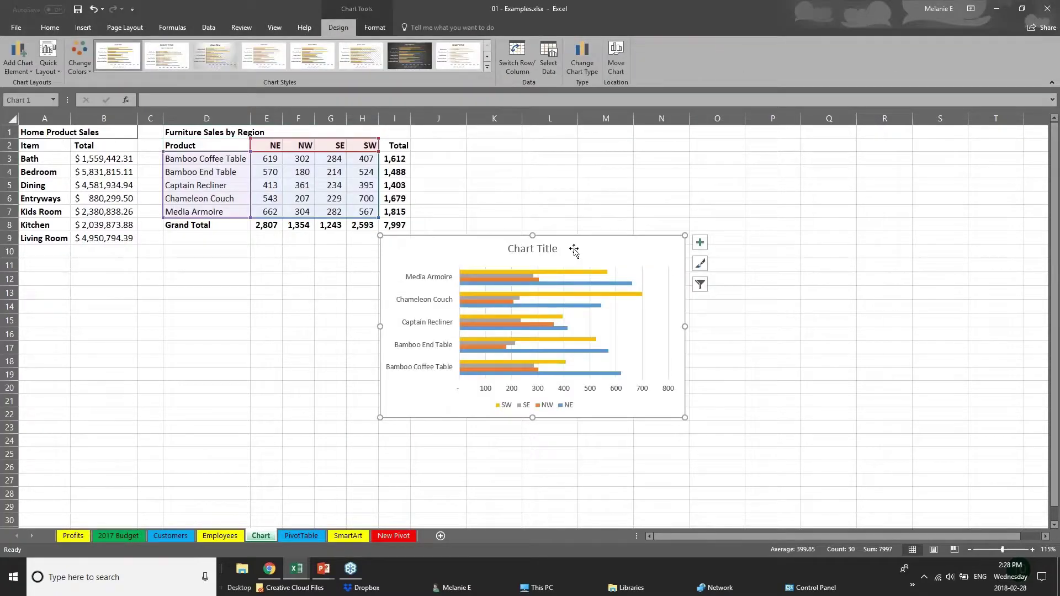
Step: Move the bar chart up beside the furniture table and enlarge it to span about columns J to R, down to row 23
left_click_drag(578, 246, 627, 138)
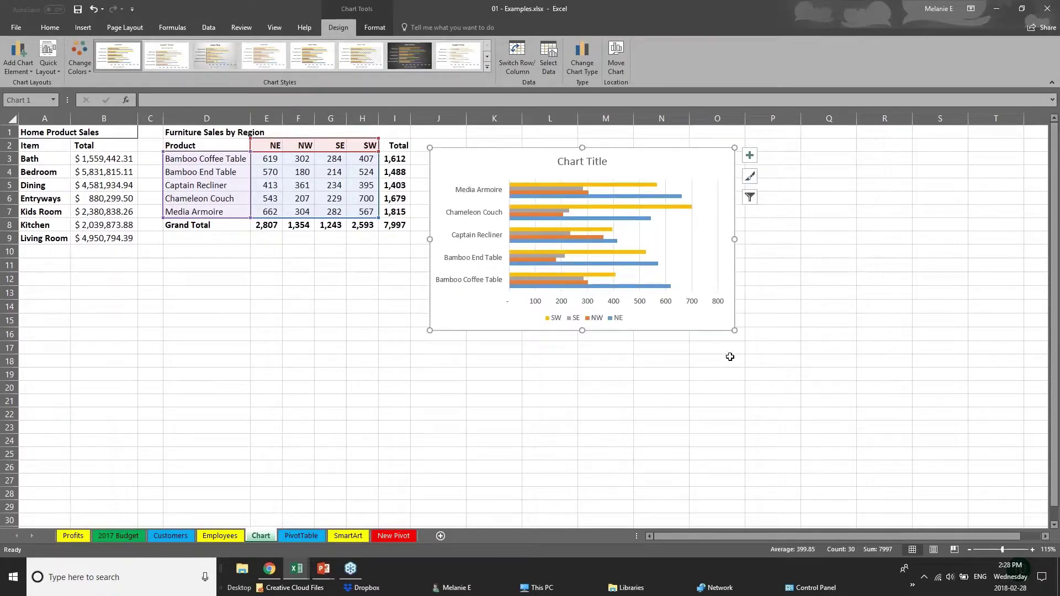
left_click_drag(736, 333, 876, 432)
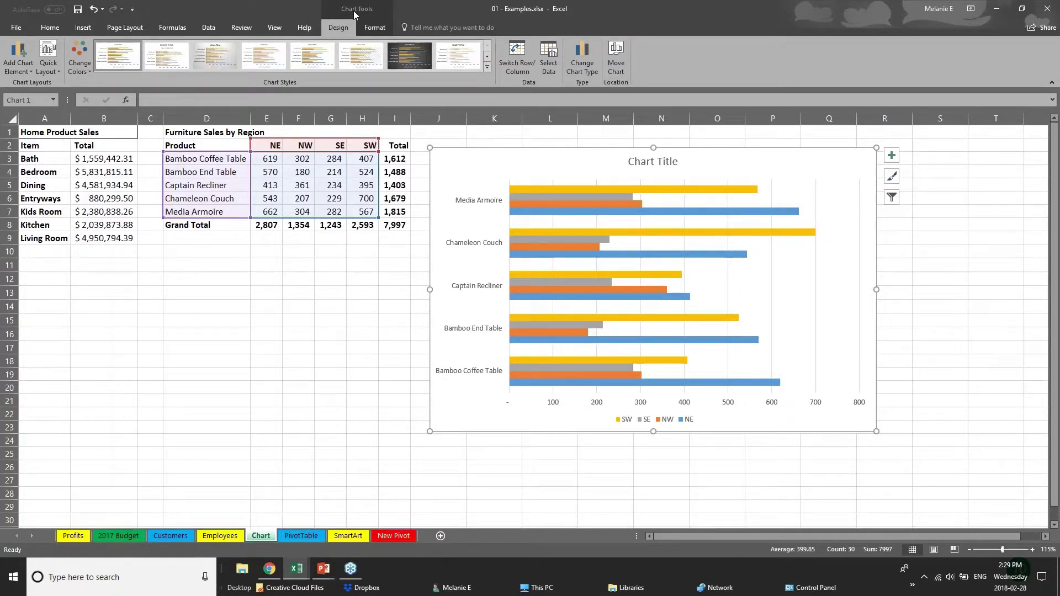
left_click(276, 385)
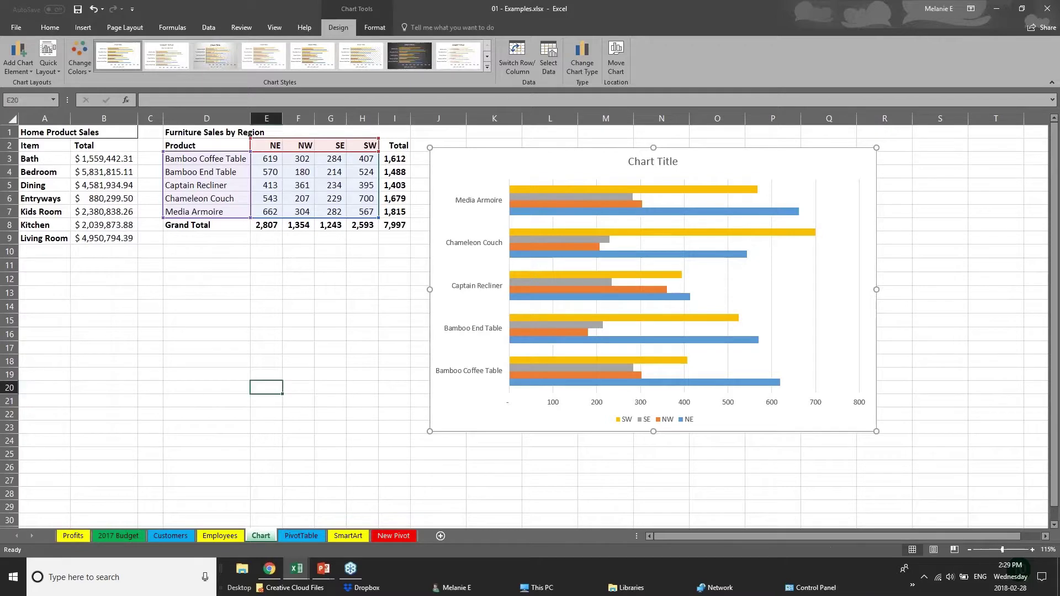
Step: Recolor the bar chart with the colorful palette of green, blue, gold and dark green
left_click(493, 431)
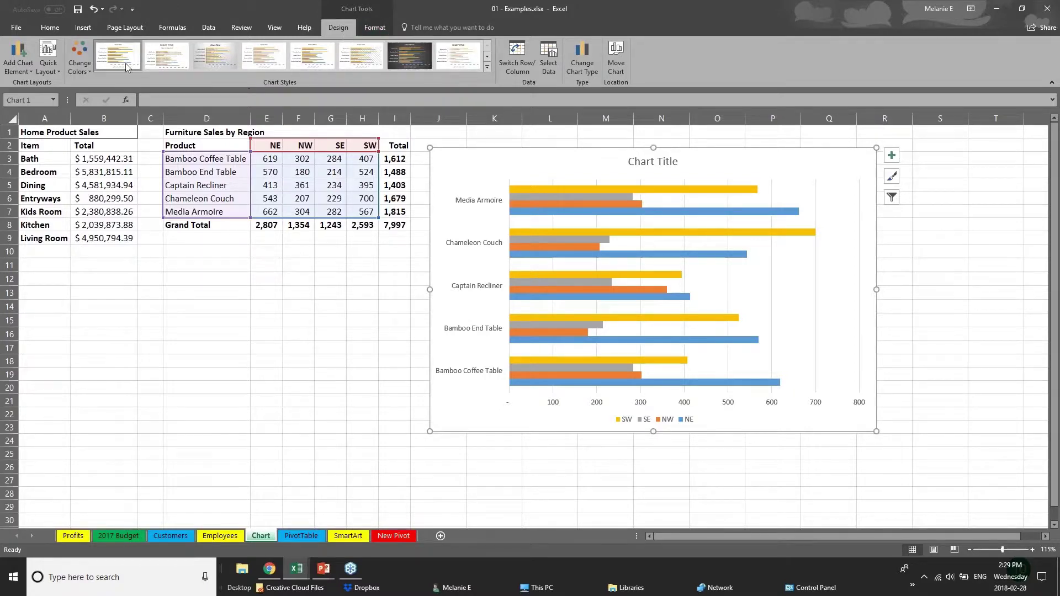
left_click(80, 63)
left_click(118, 148)
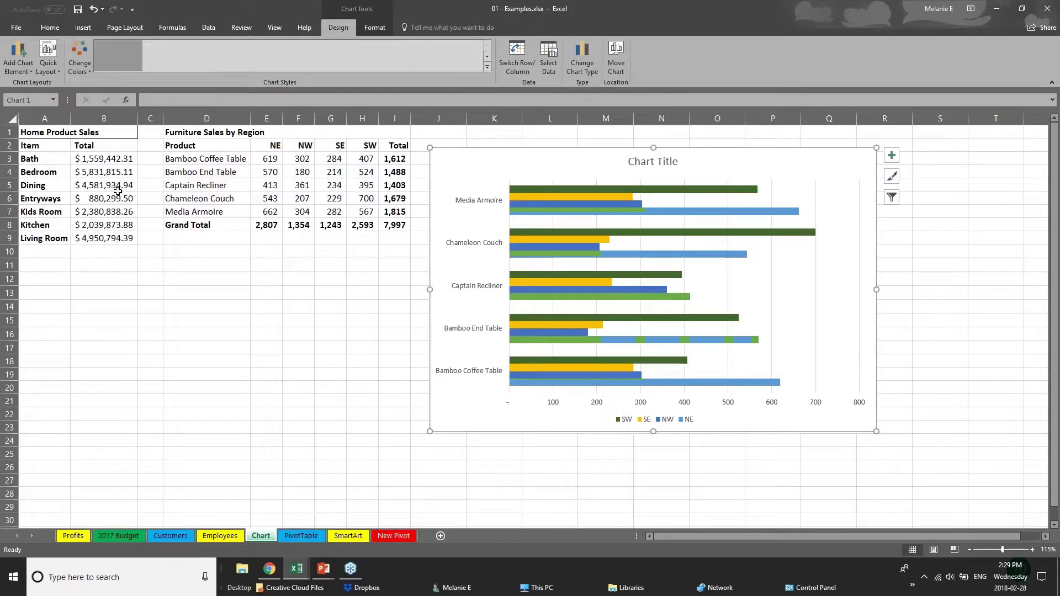
left_click(119, 199)
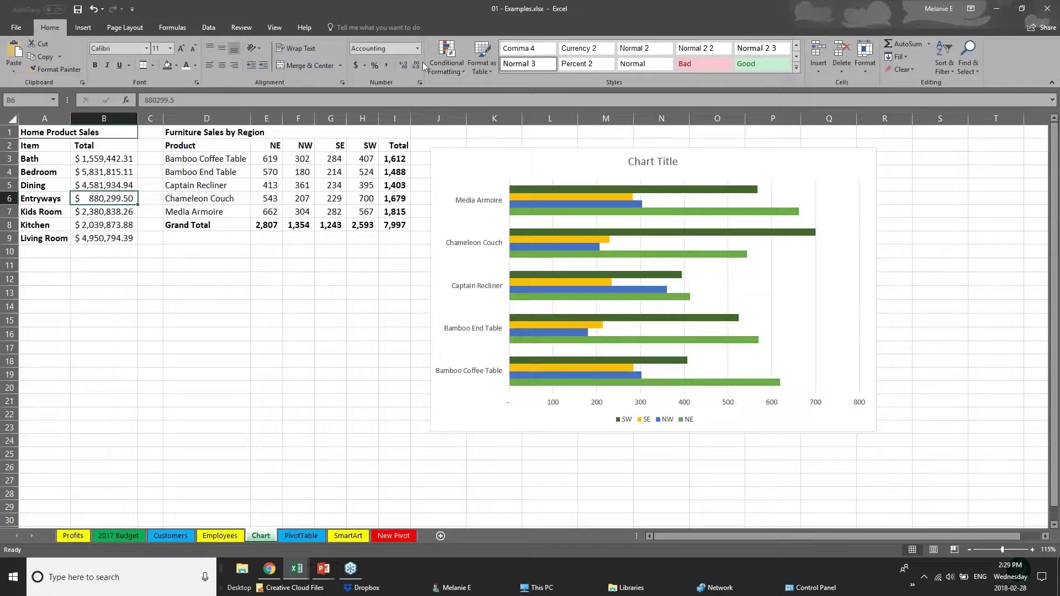
Step: Recolor the bar chart with the monochromatic orange palette
left_click(552, 205)
left_click(80, 64)
left_click(110, 178)
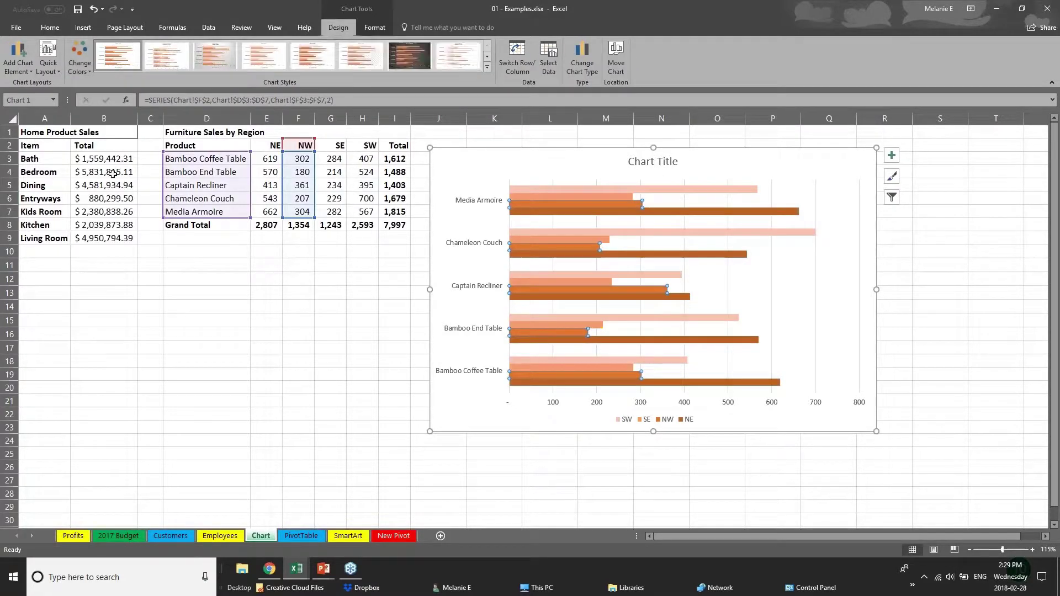
Step: Recolor the bar chart with the colorful green, blue and gold palette and apply the chart style with fading gradient bars and data labels
left_click(79, 62)
left_click(117, 147)
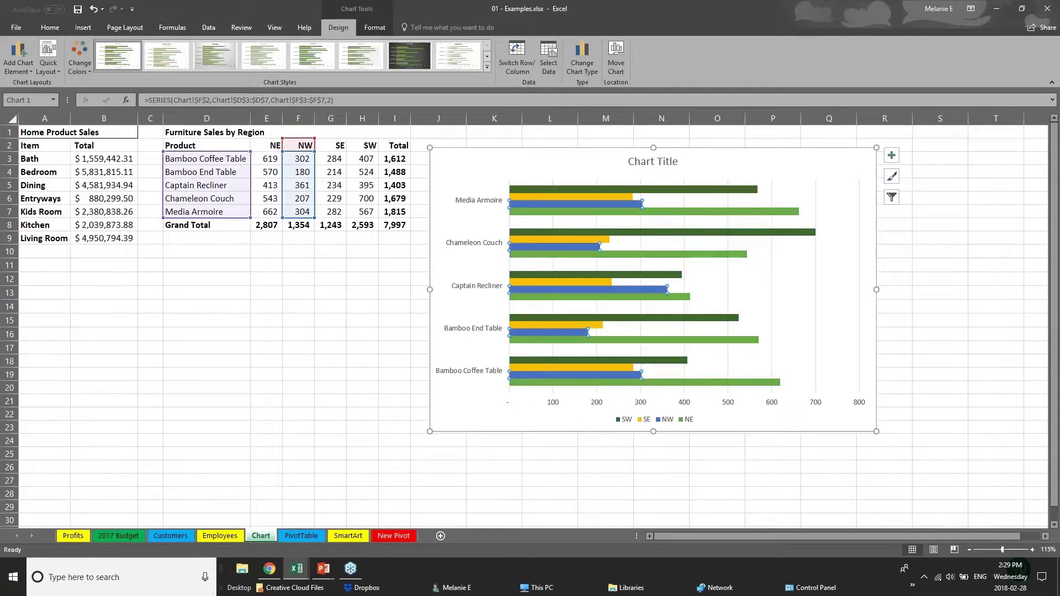
left_click(489, 68)
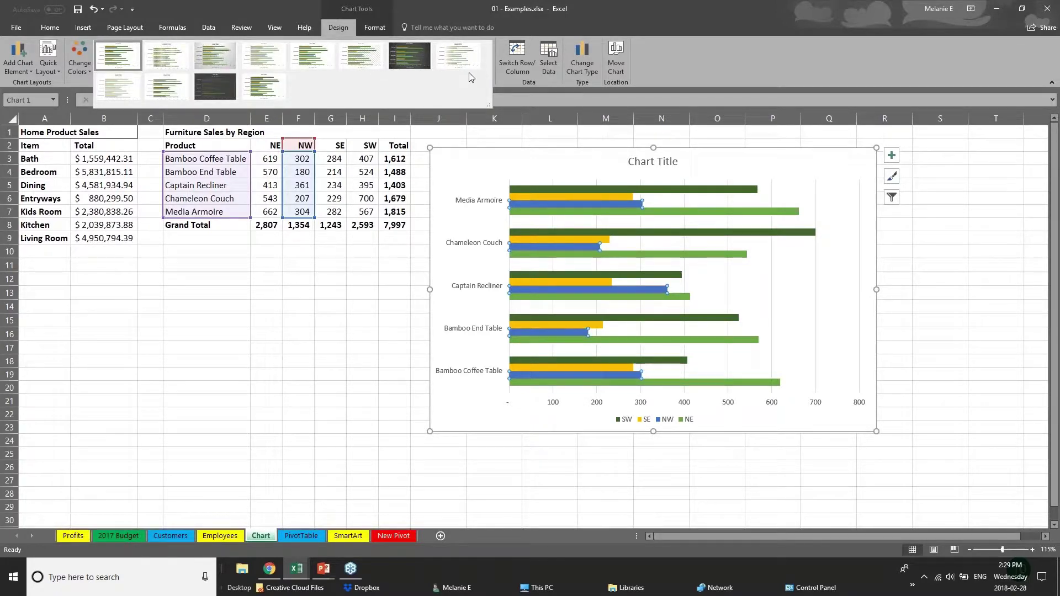
left_click(216, 47)
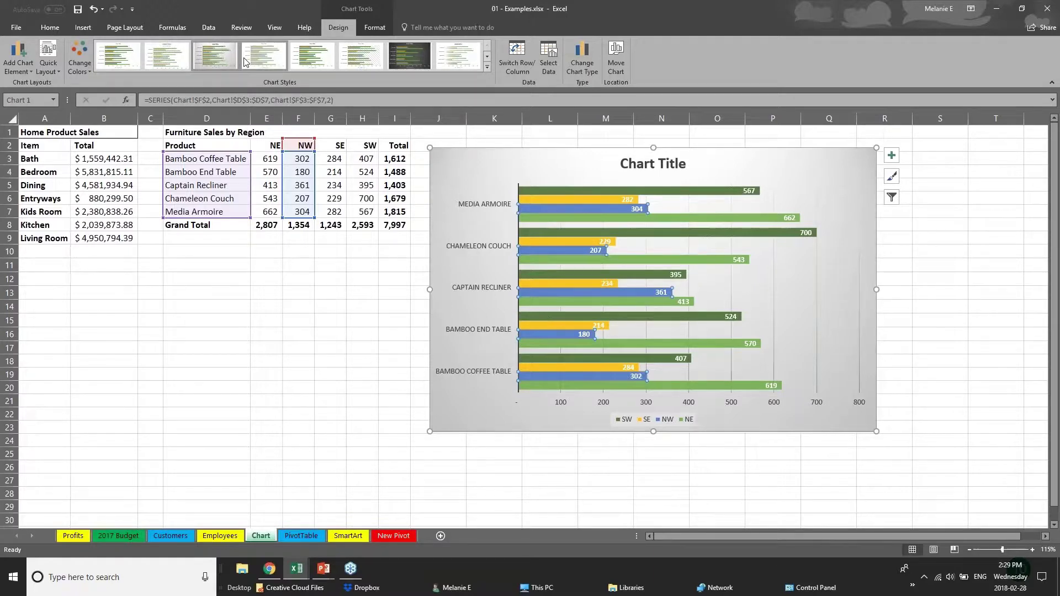
left_click(311, 59)
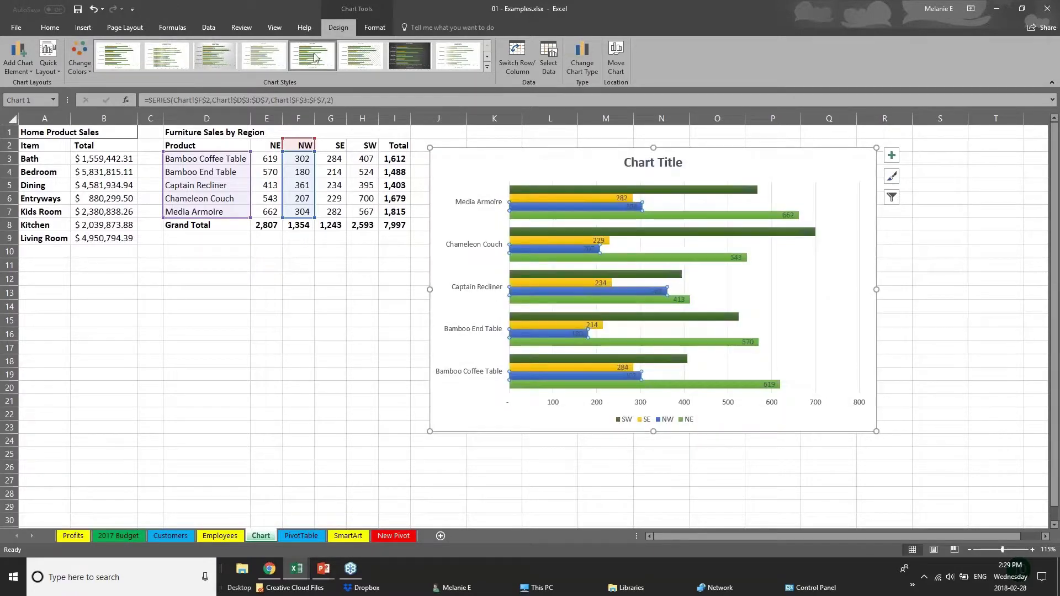
left_click(460, 57)
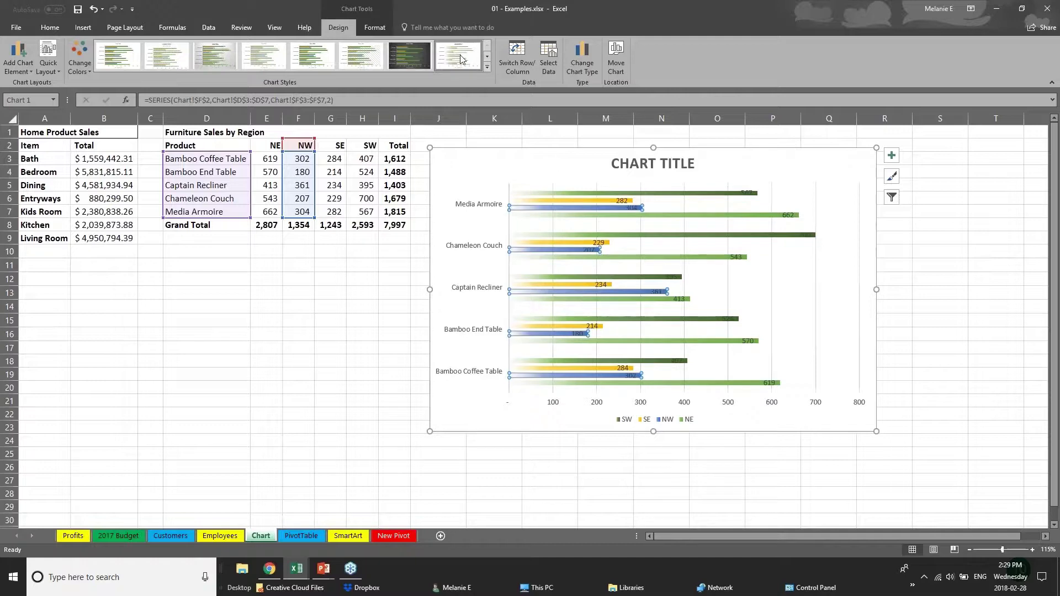
left_click(487, 67)
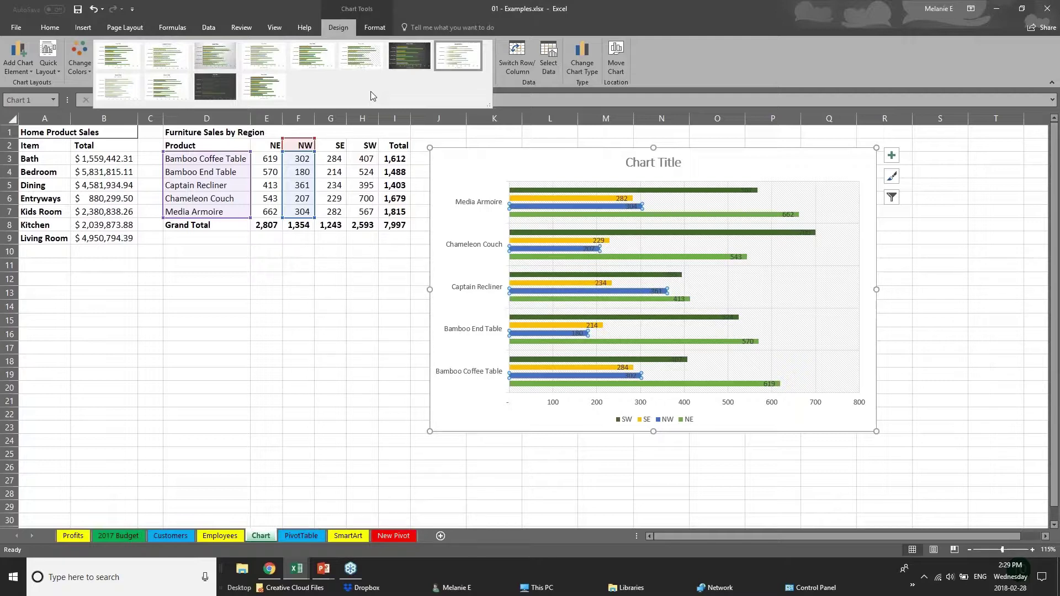
Step: Fill the SW series bars in the chart with solid dark orange
left_click(375, 27)
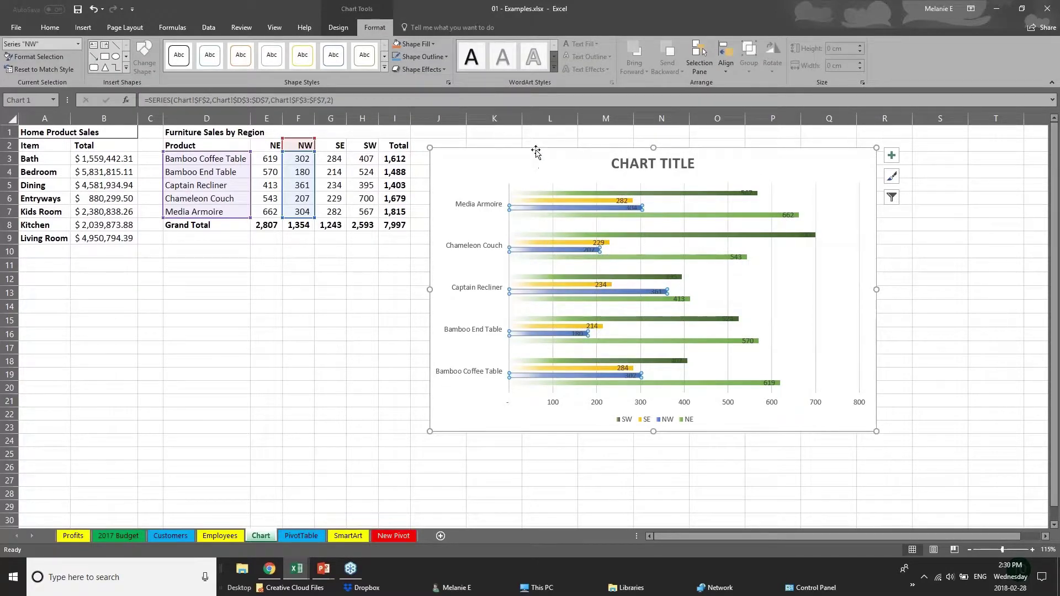
left_click(563, 201)
left_click(564, 193)
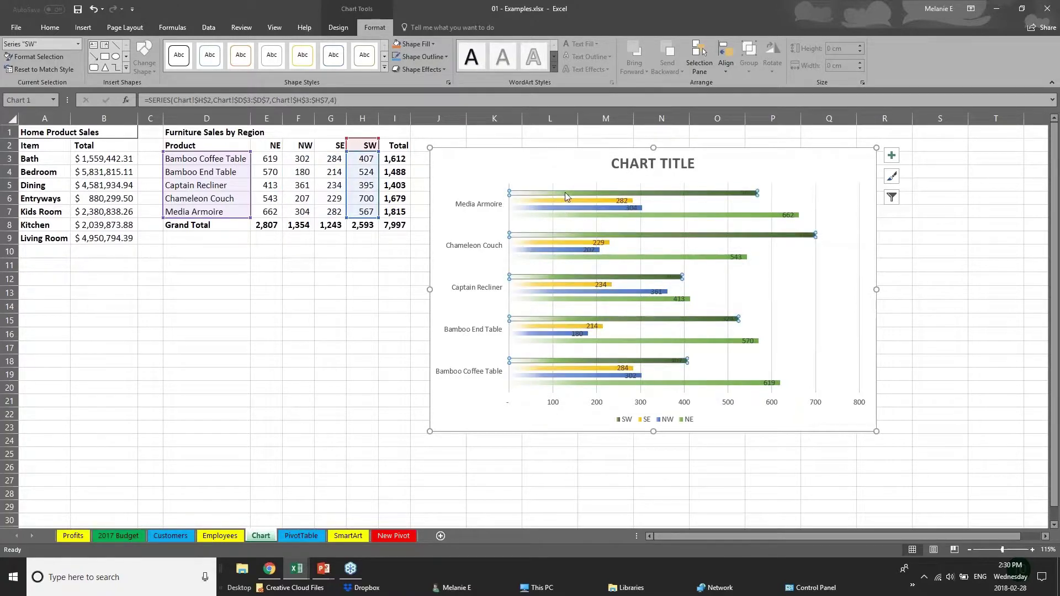
left_click(413, 45)
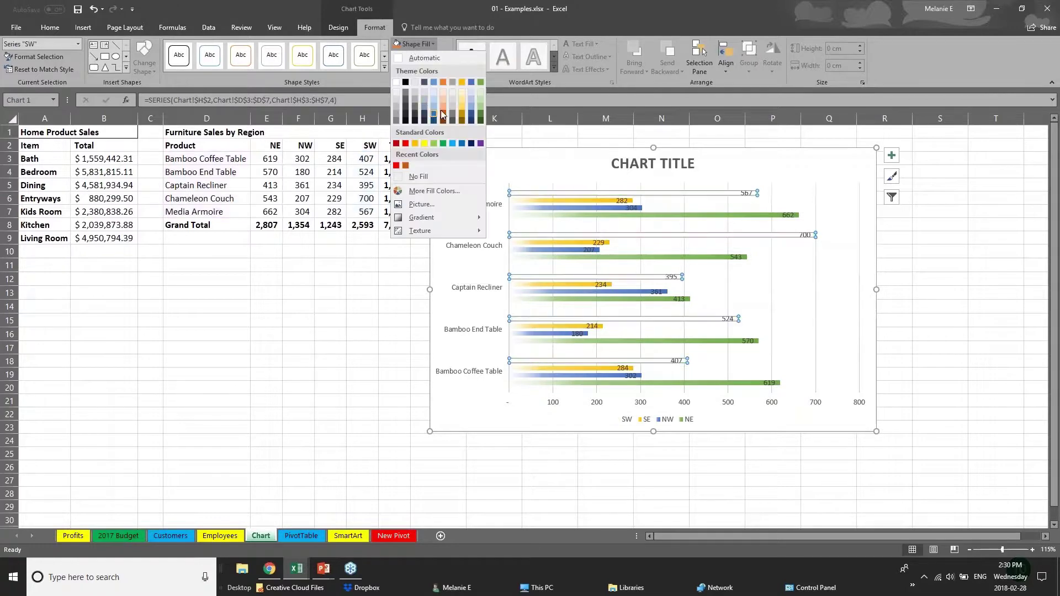
left_click(443, 117)
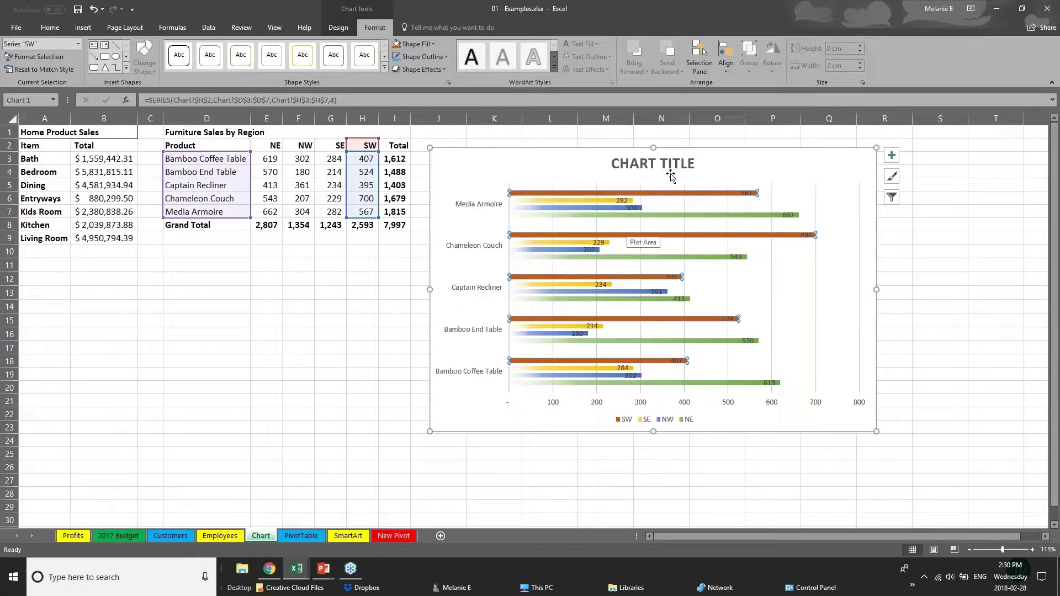
Step: Replace the bar chart's title with SALES DATA
left_click(638, 164)
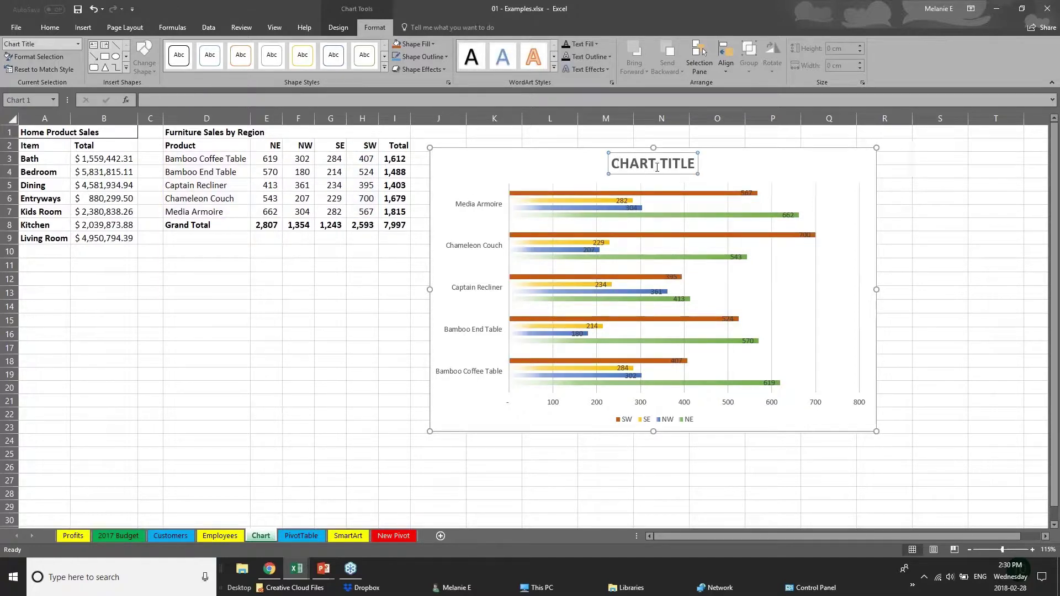
triple_click(638, 164)
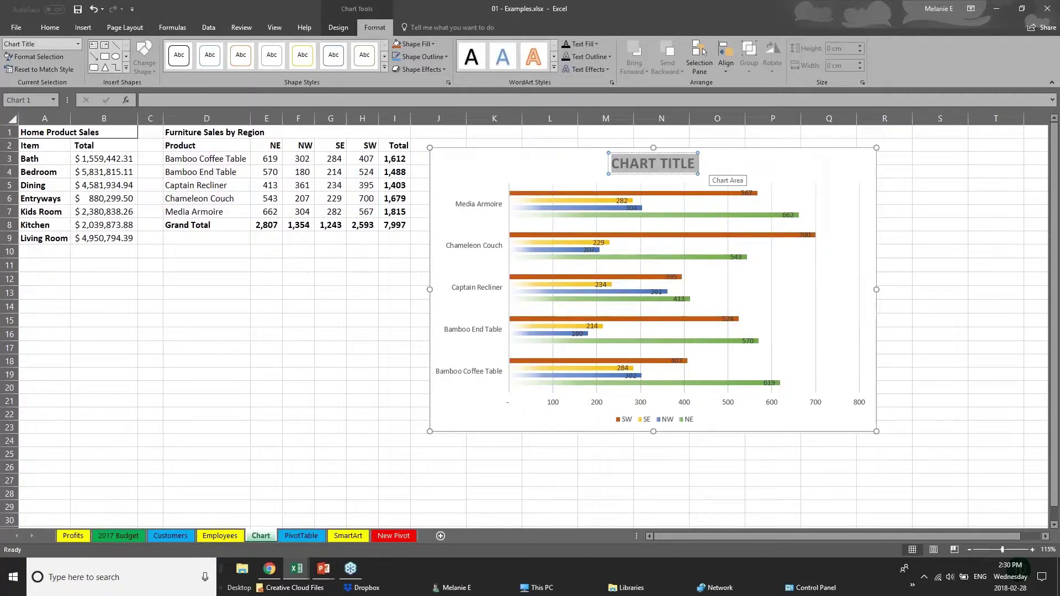
type("SALES")
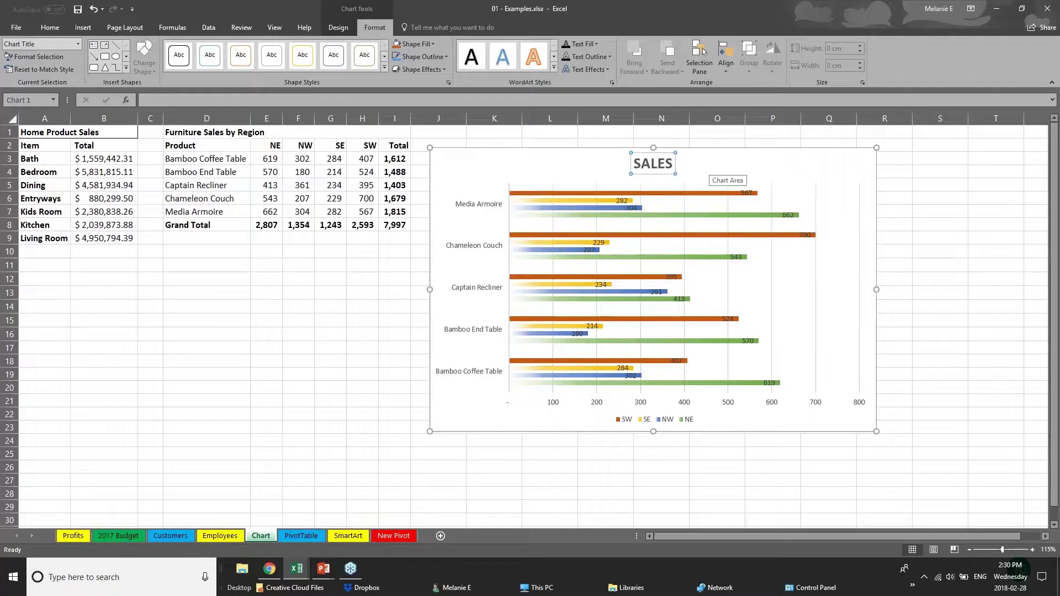
type(" DATA")
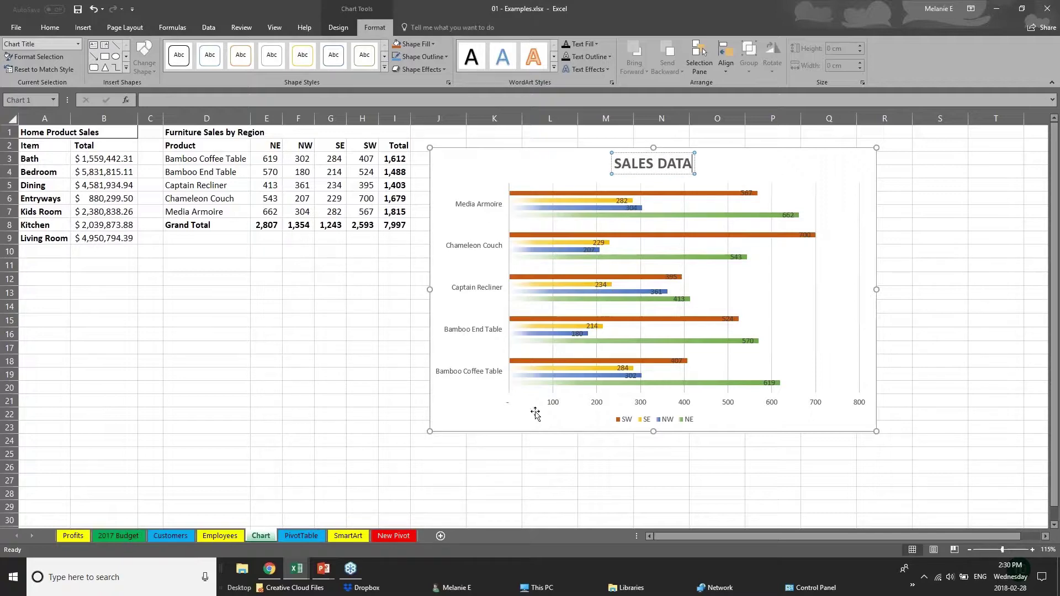
Step: Enlarge the product names on the chart's vertical category axis to 11 pt
left_click(555, 409)
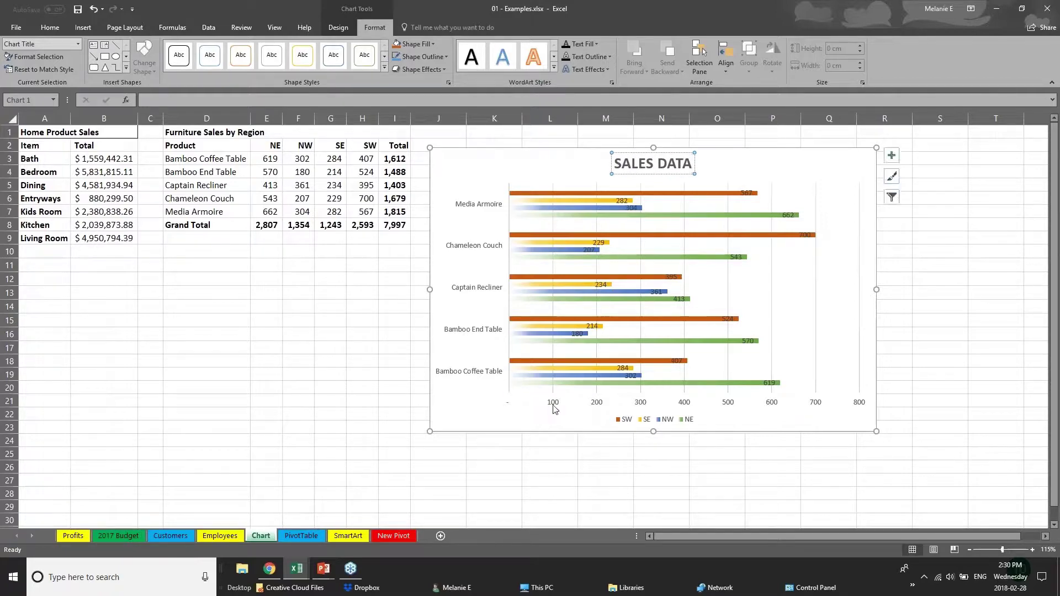
left_click(501, 330)
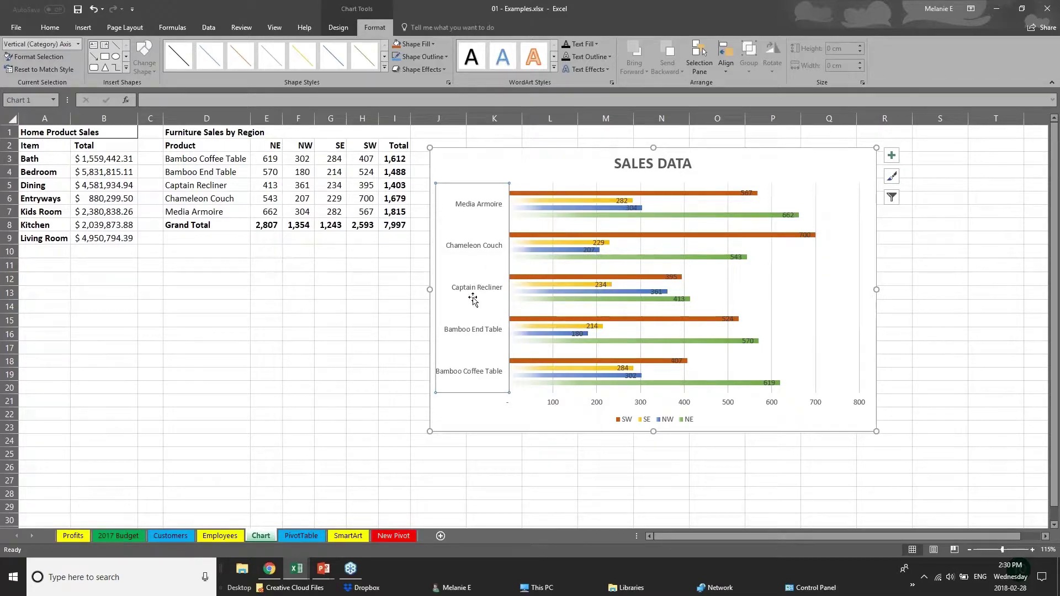
left_click(50, 27)
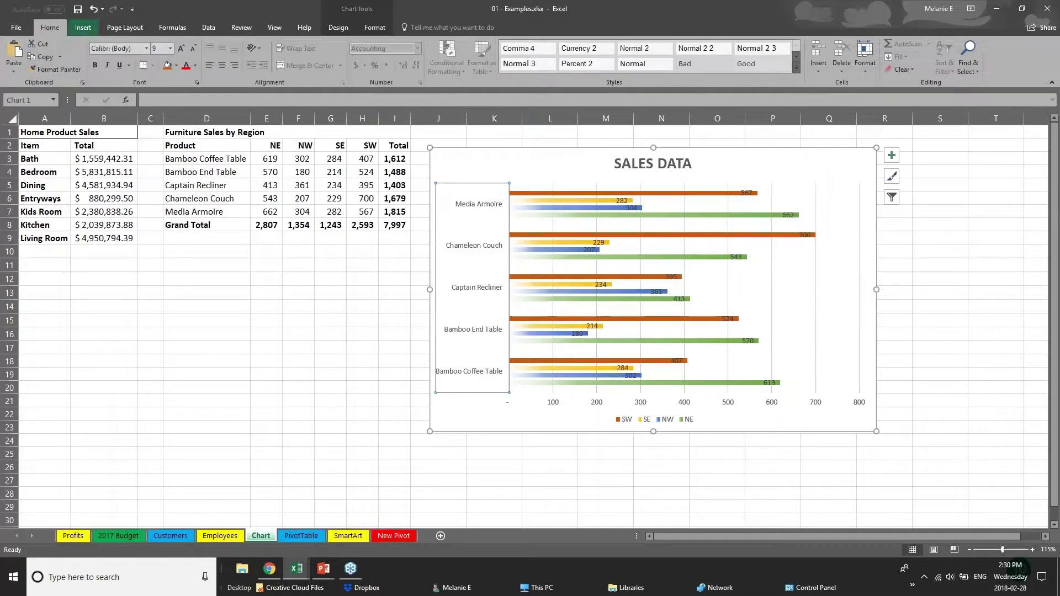
left_click(181, 48)
left_click(181, 48)
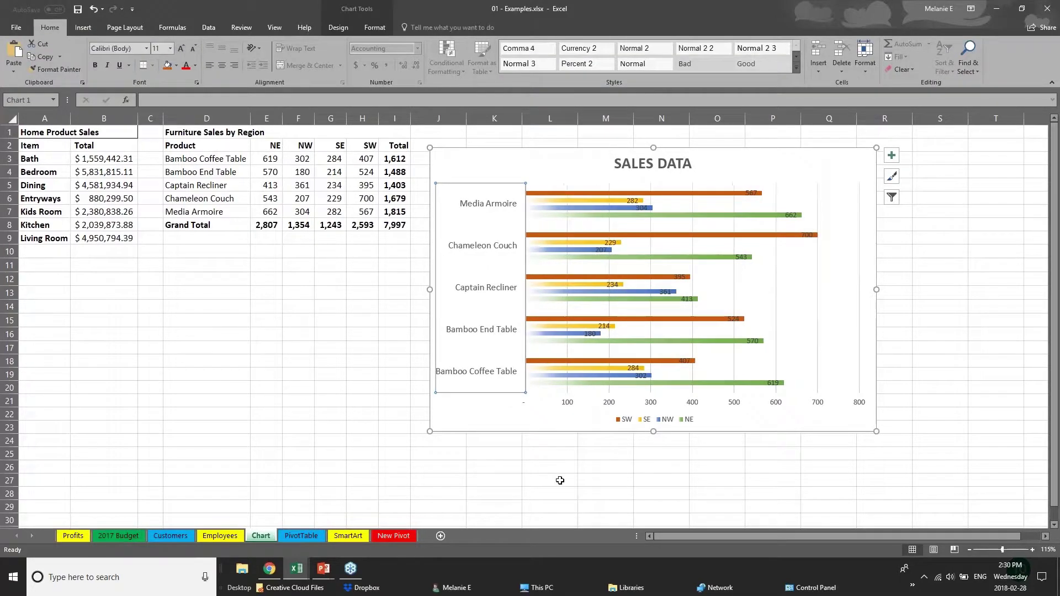
Step: Move the Chameleon Couch SW data label past the end of its bar and delete the chart's horizontal value axis
left_click(574, 403)
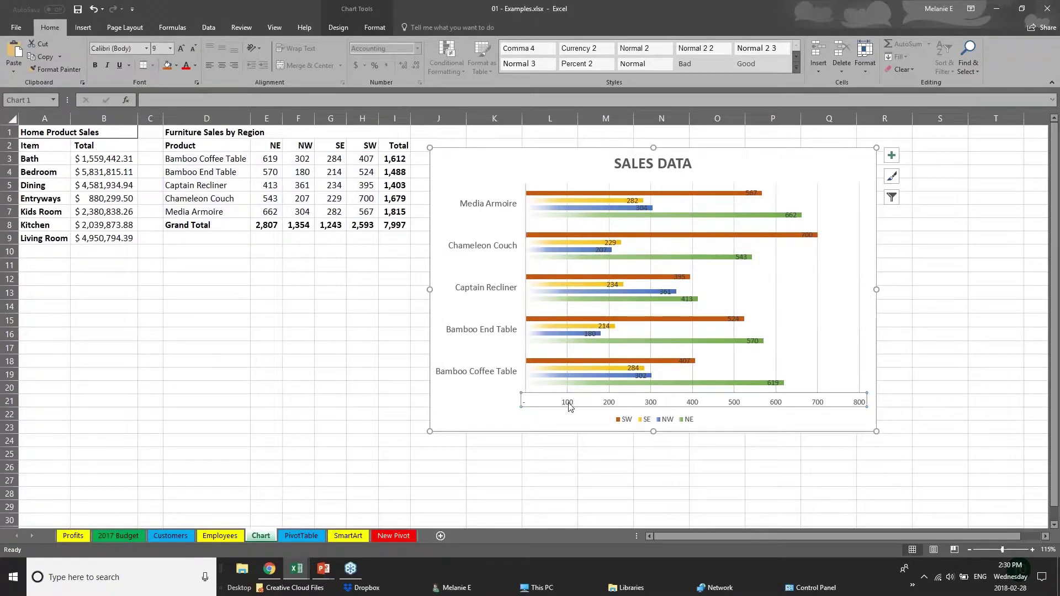
left_click(751, 193)
left_click_drag(806, 237, 831, 237)
left_click(754, 194)
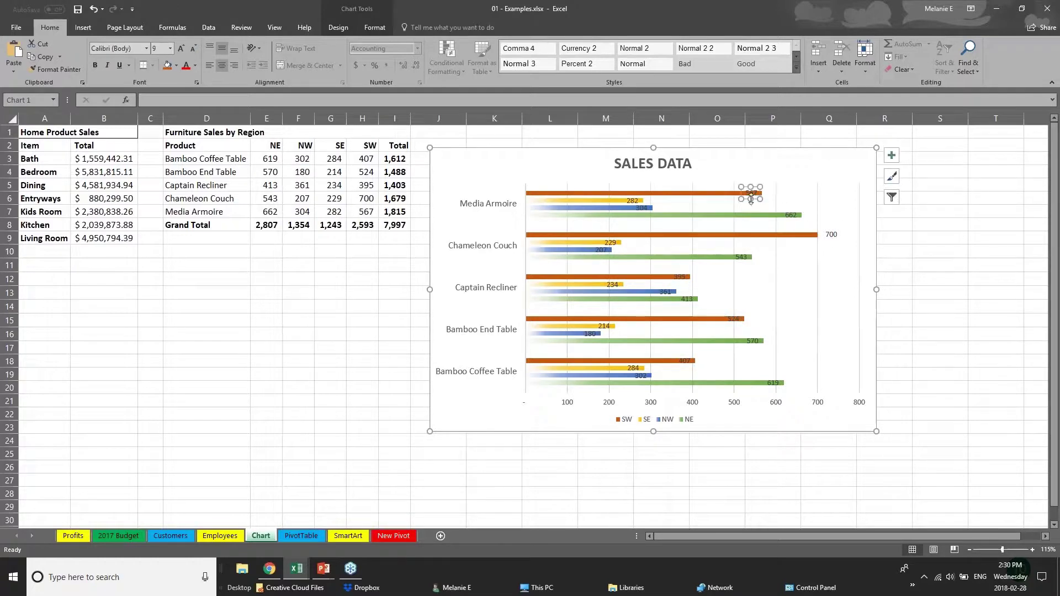
left_click_drag(756, 193, 754, 192)
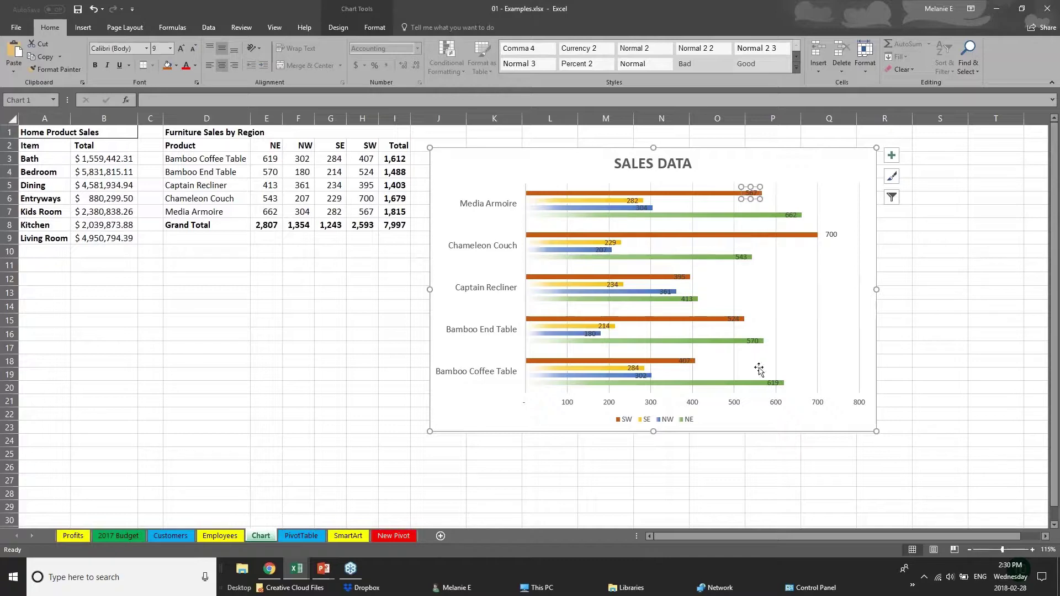
left_click(690, 404)
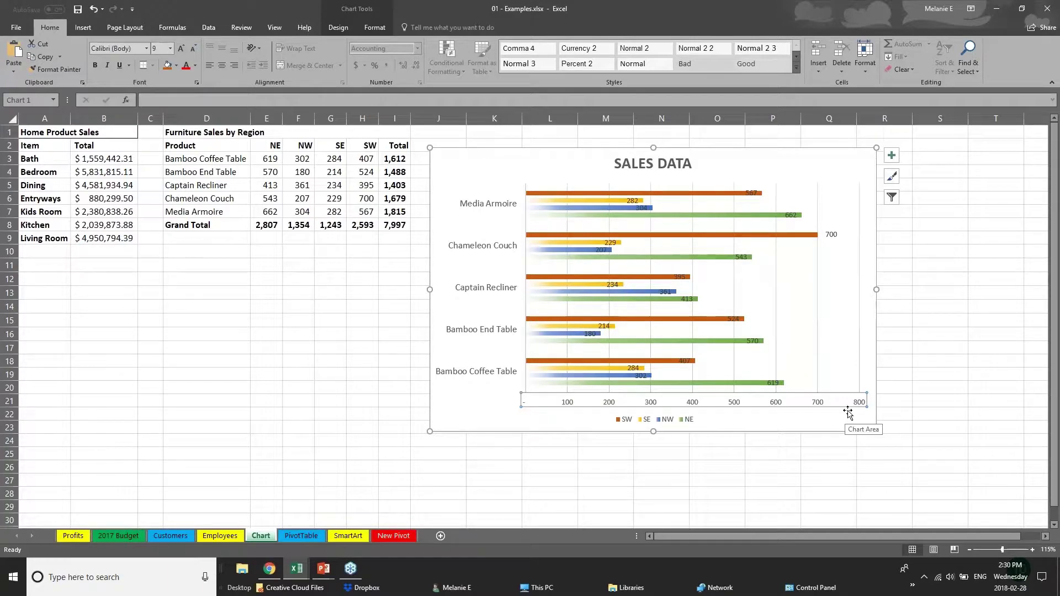
key("Delete")
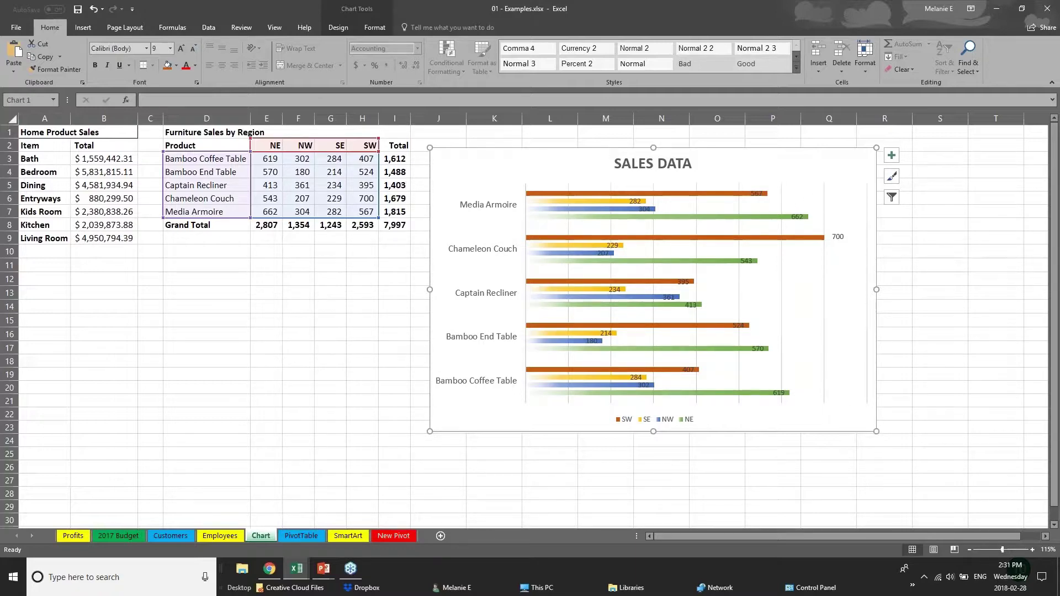
Step: Select the SE and NW bar series in turn to examine their highlighted source cells in the furniture table
left_click(368, 16)
left_click(375, 28)
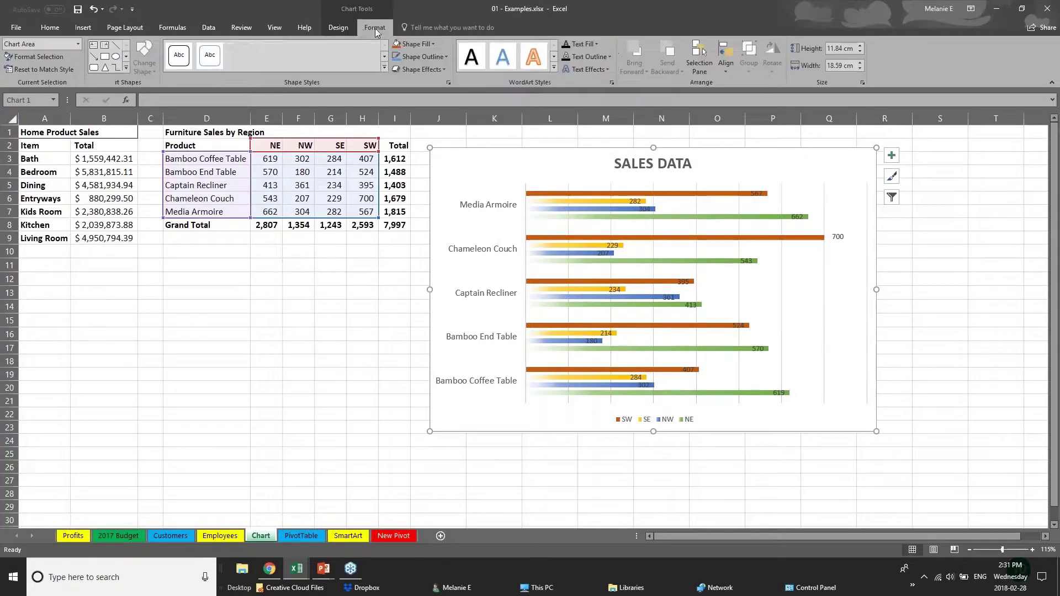
left_click(353, 27)
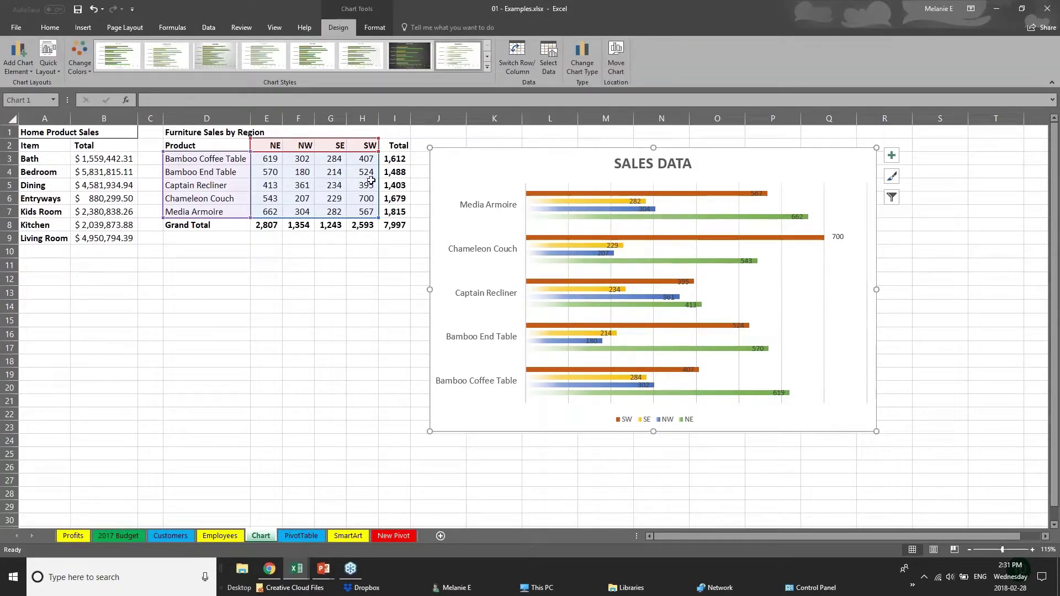
left_click(524, 194)
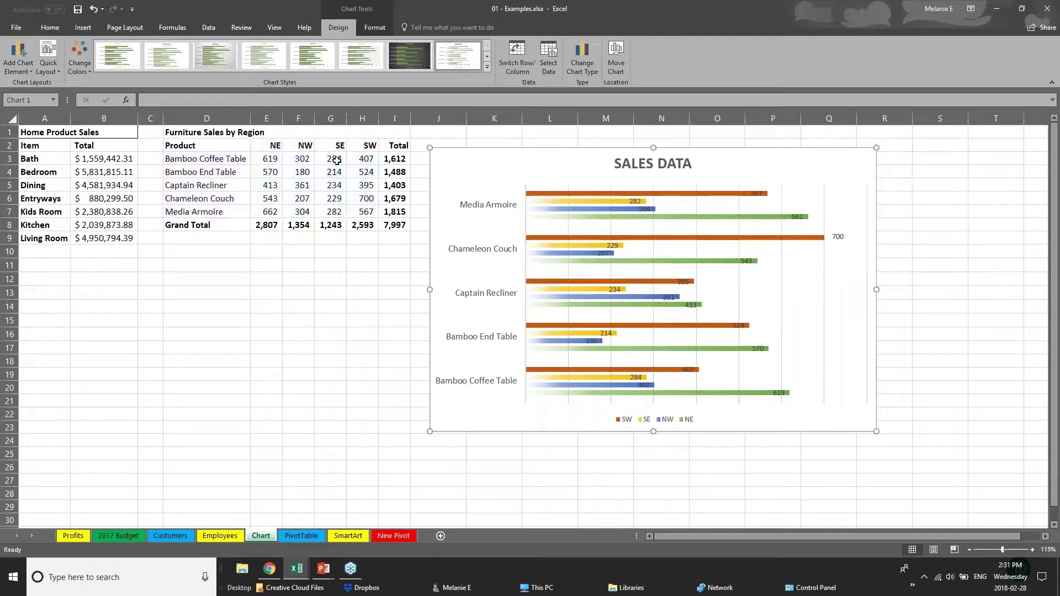
left_click(594, 194)
left_click(607, 202)
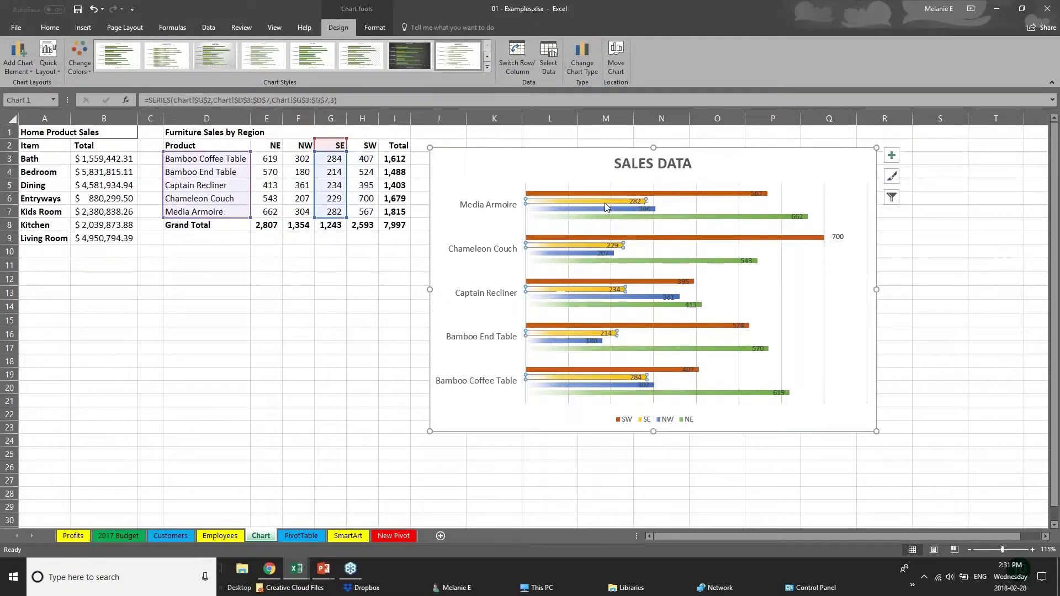
left_click(610, 210)
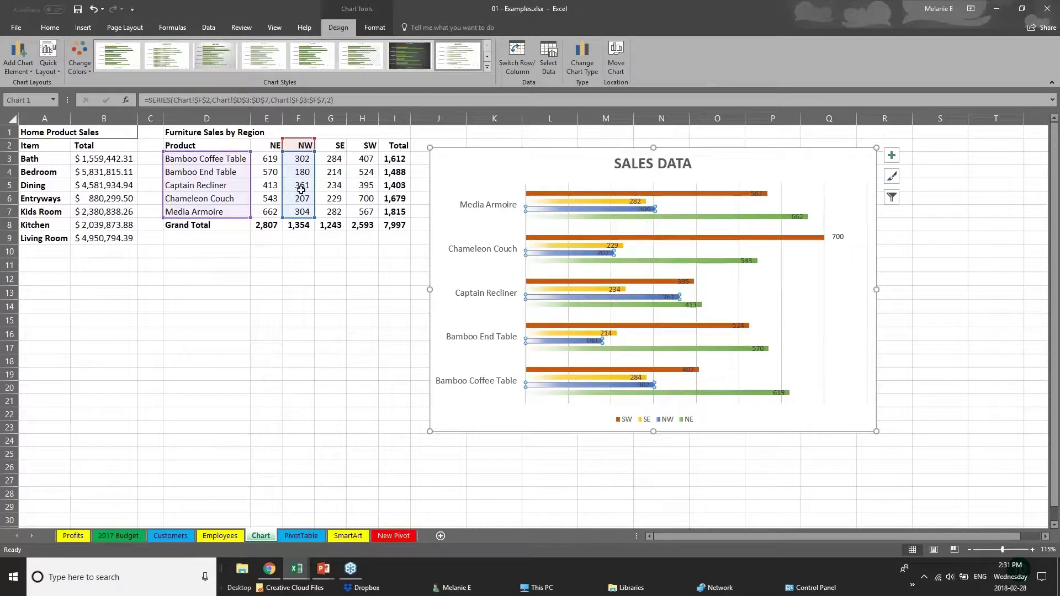
Step: Set the NW sales of the Bamboo End Table in cell F4 to 181
left_click(292, 170)
double_click(292, 170)
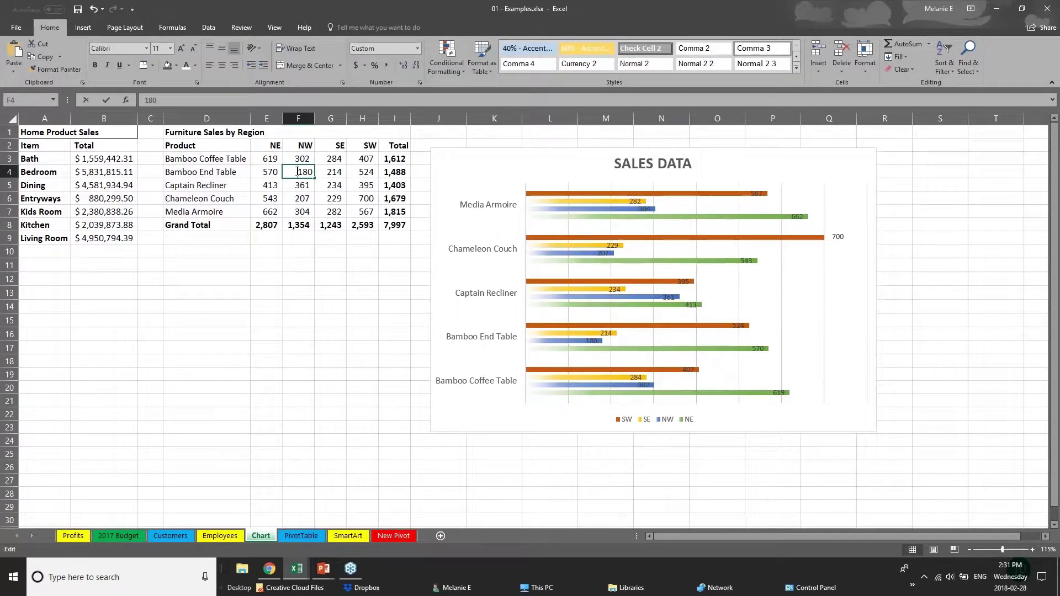
type("181")
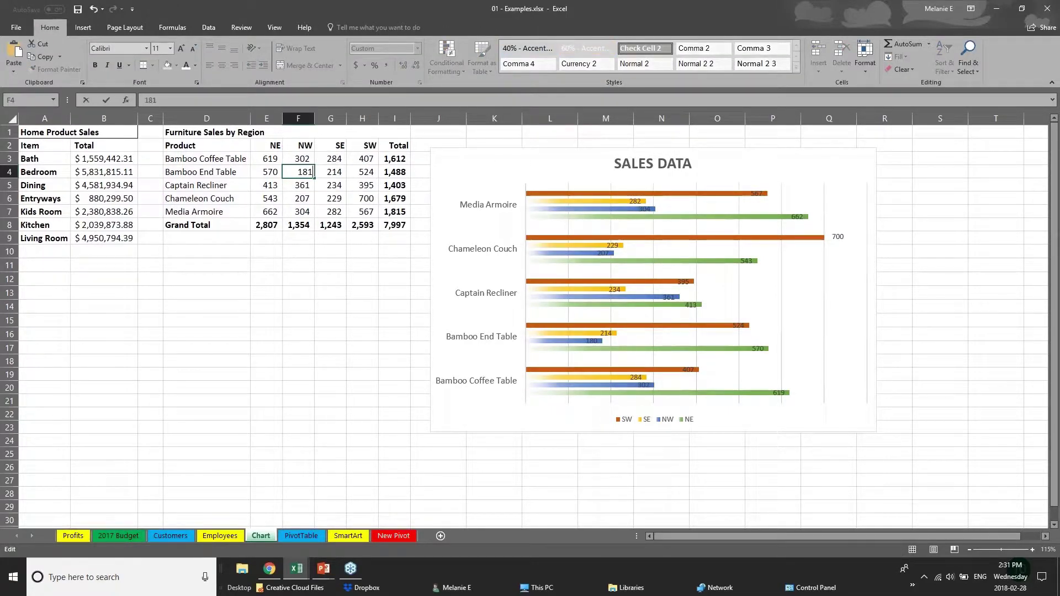
key("Return")
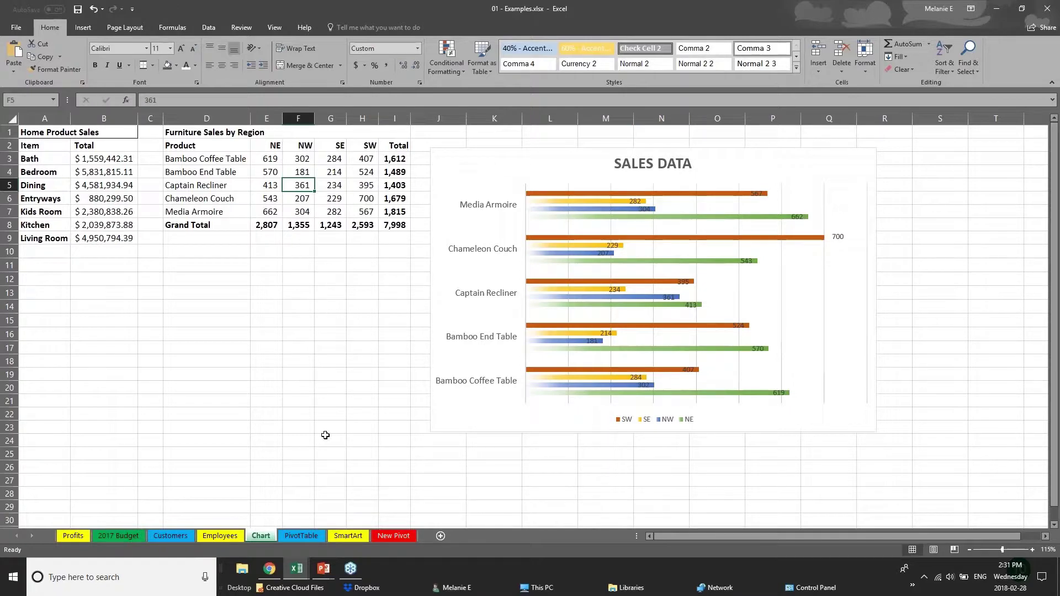
Step: Switch to the PowerPoint slide show and advance to the Creating Tables slide
mouse_move(324, 571)
left_click(381, 539)
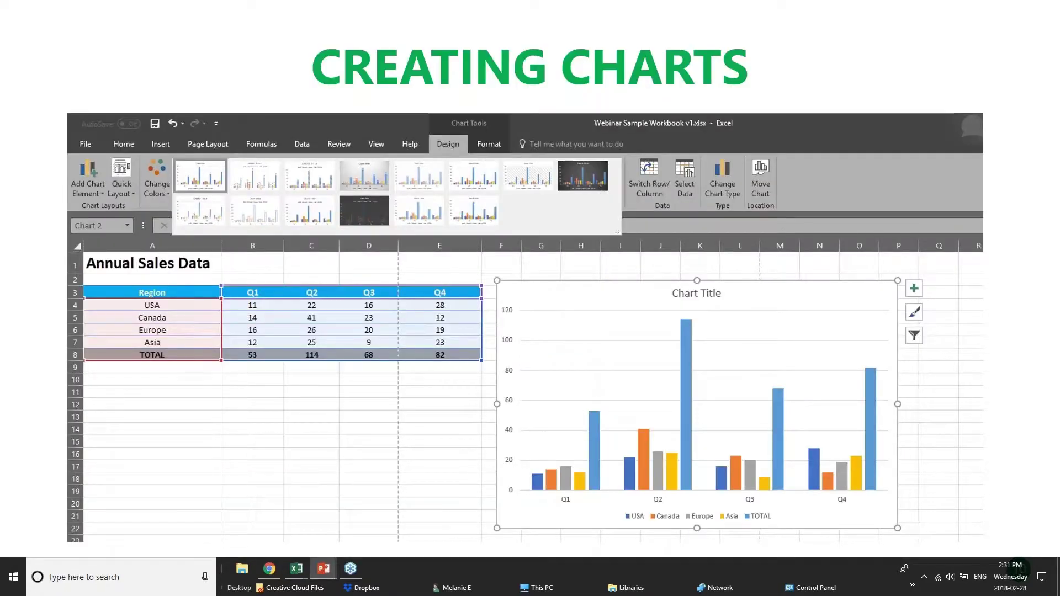
key("Right")
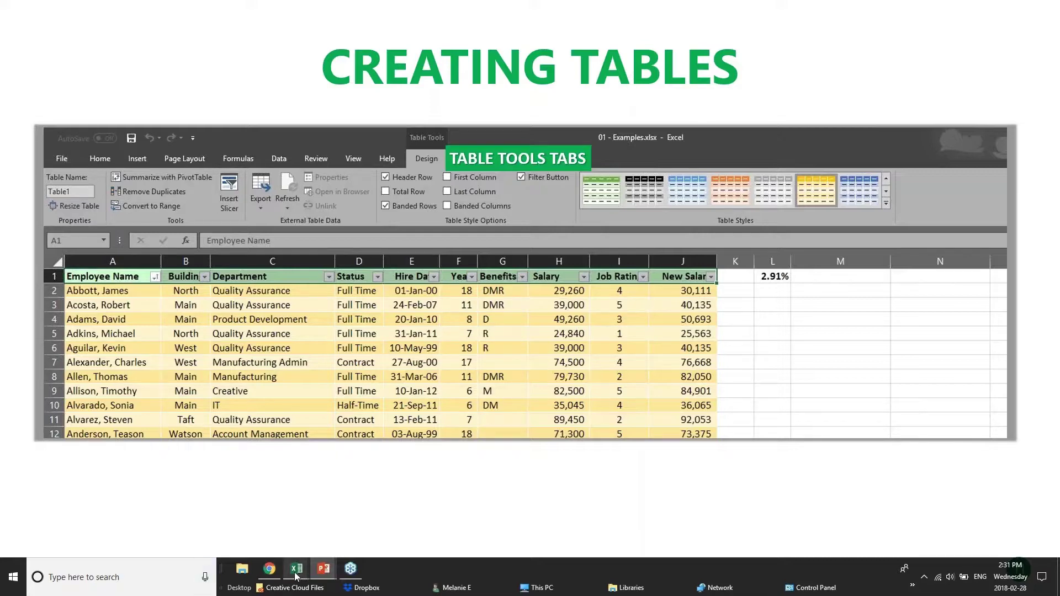
Step: Switch to the Excel workbook Webinar Sample Workbook v1.xlsx
mouse_move(289, 579)
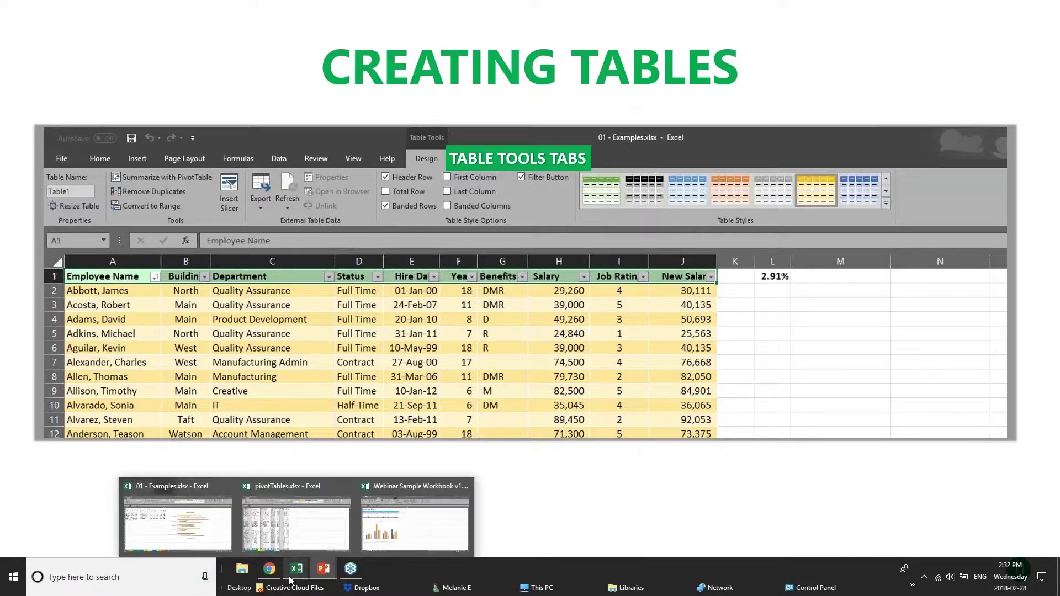
left_click(406, 529)
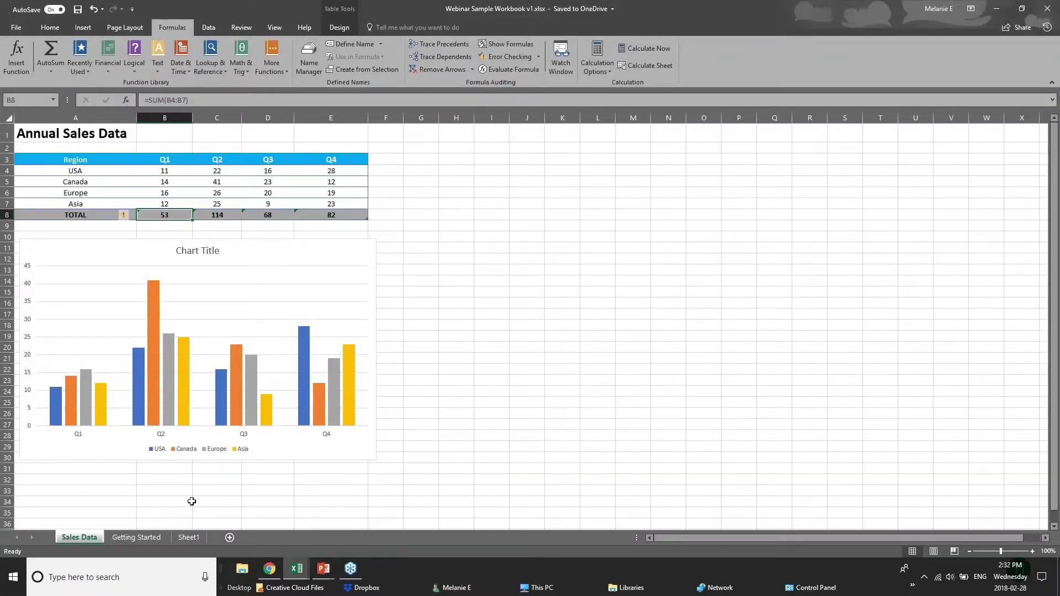
Step: Switch to the 01 - Examples.xlsx workbook and open its Customers sheet
mouse_move(292, 571)
left_click(305, 530)
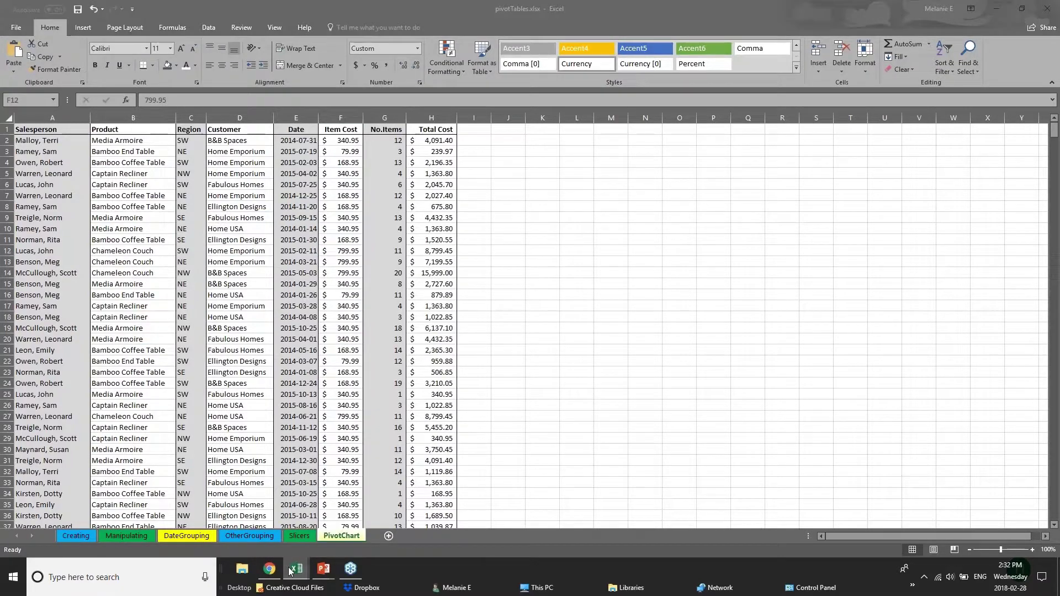
left_click(177, 524)
left_click(171, 535)
left_click(242, 184)
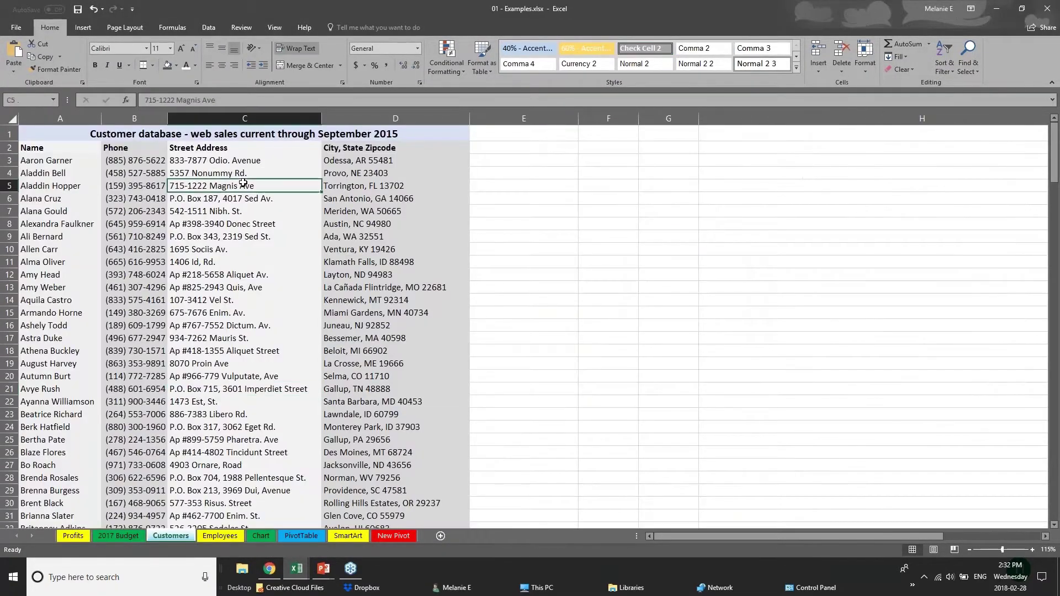
Step: Look through the customer database from the header row to the last records and return to the top
key("ctrl+Home")
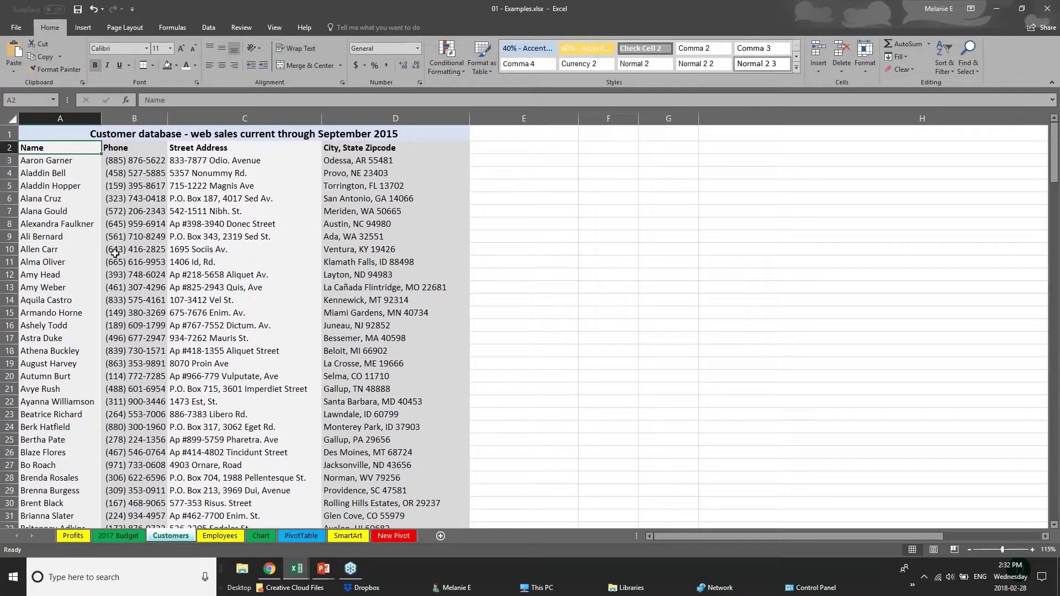
scroll(115, 252, "down", 15)
scroll(122, 331, "down", 20)
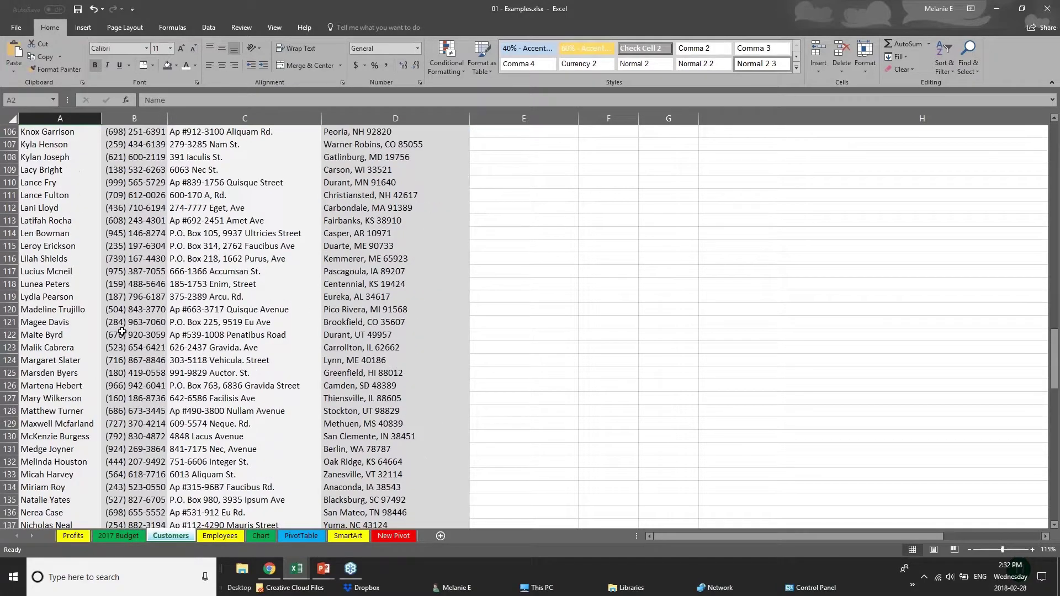
scroll(122, 331, "down", 3)
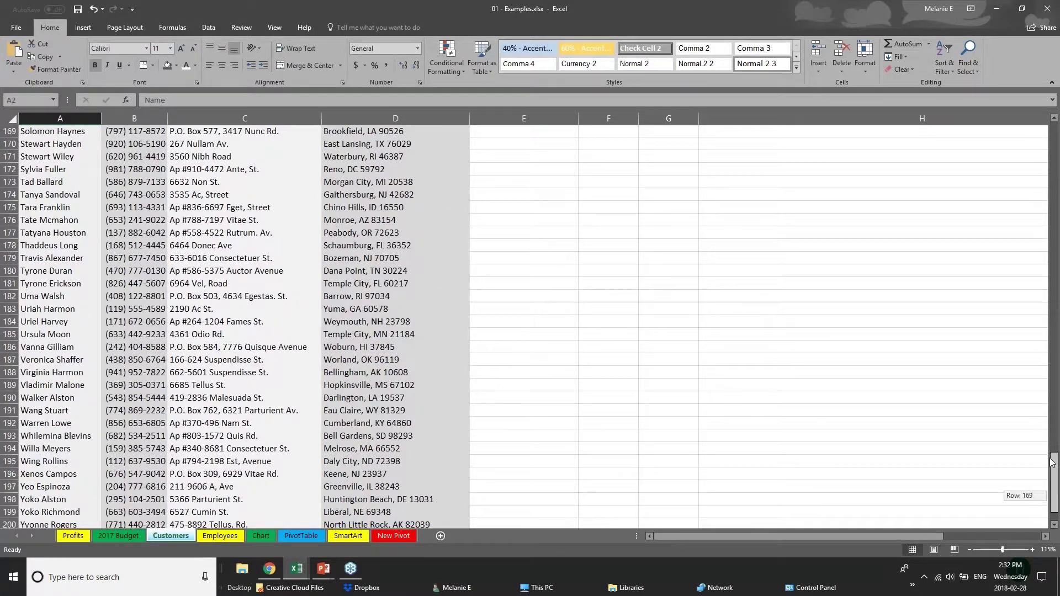
scroll(83, 221, "up", 20)
left_click(77, 188)
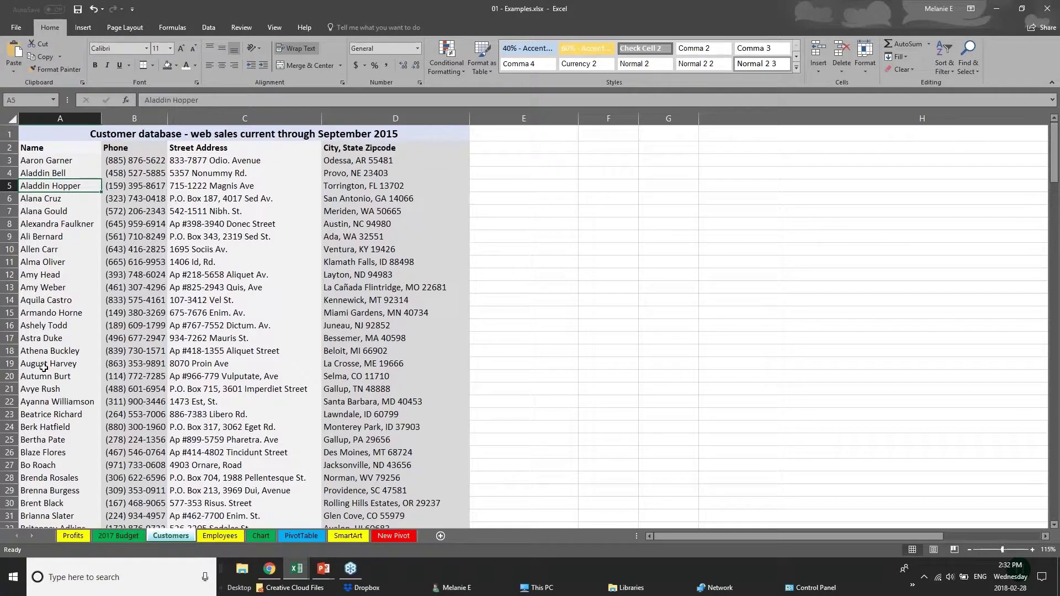
scroll(43, 367, "down", 2)
scroll(44, 367, "up", 2)
Step: Create a table with headers from the entire Customers sheet
left_click(12, 120)
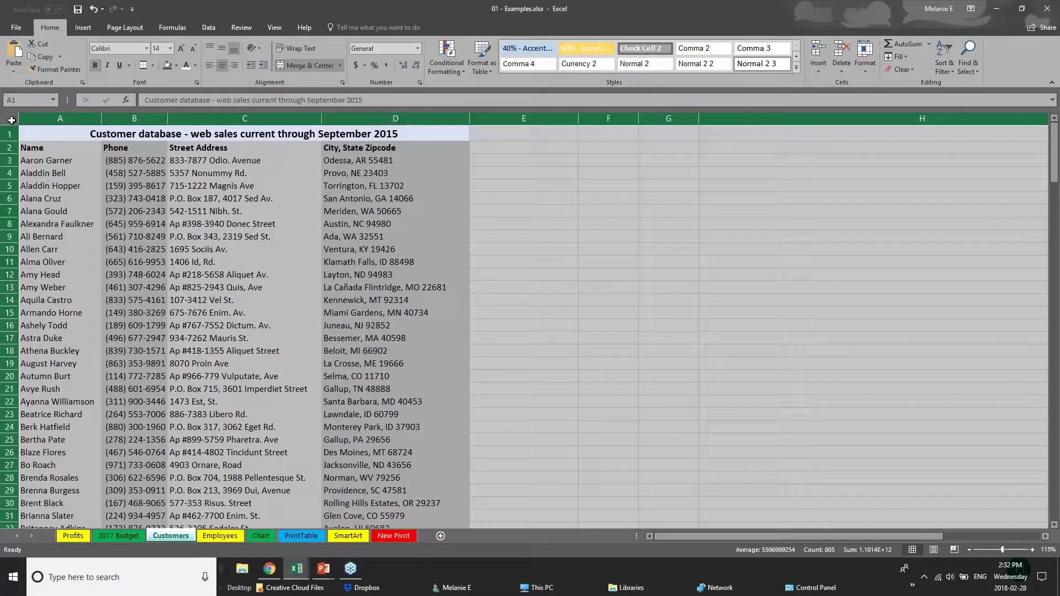
left_click(83, 27)
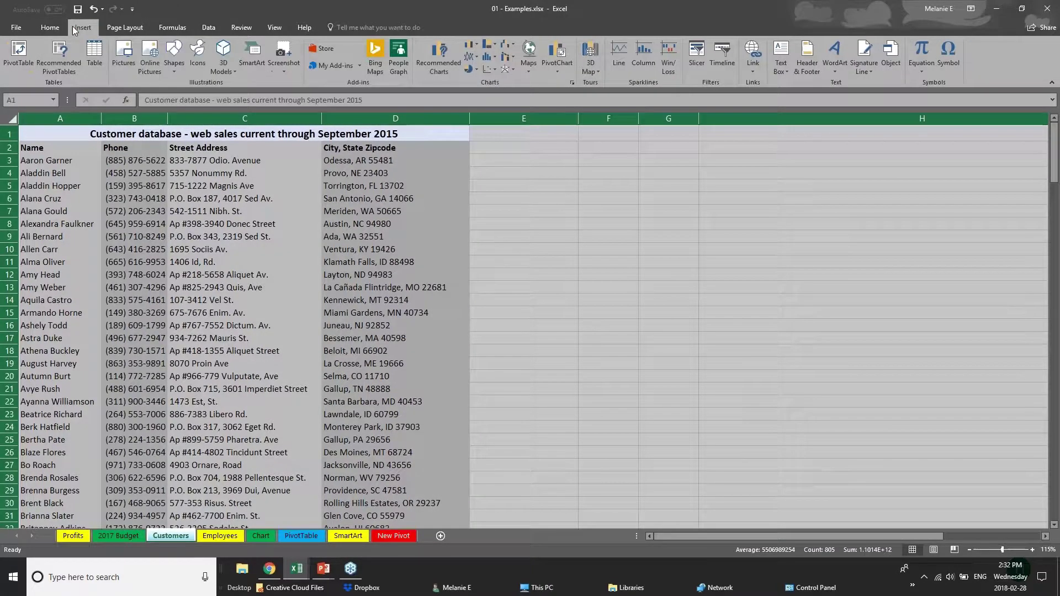
left_click(95, 58)
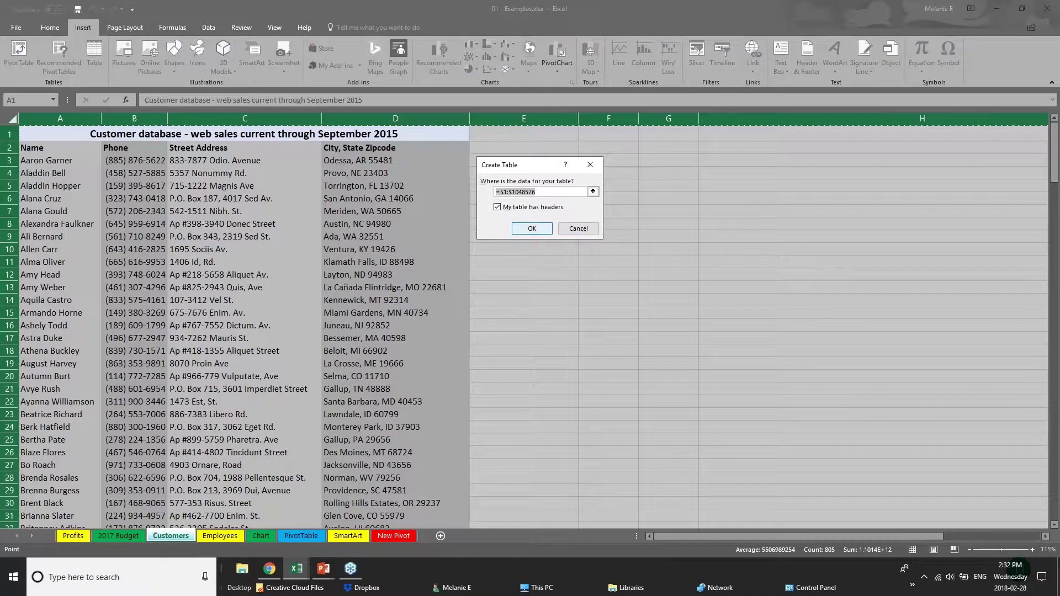
left_click(532, 228)
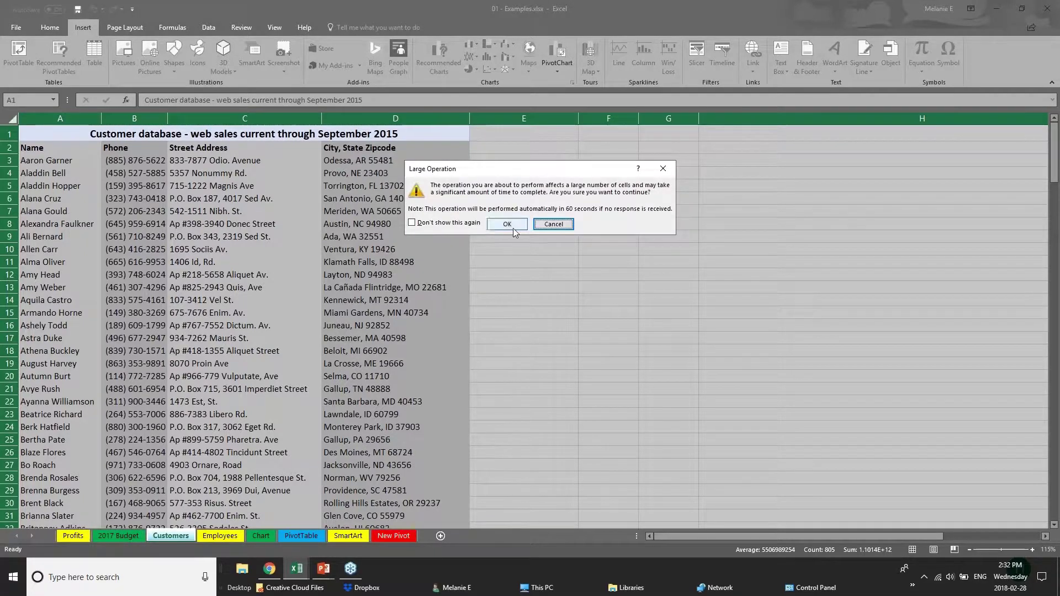
left_click(558, 224)
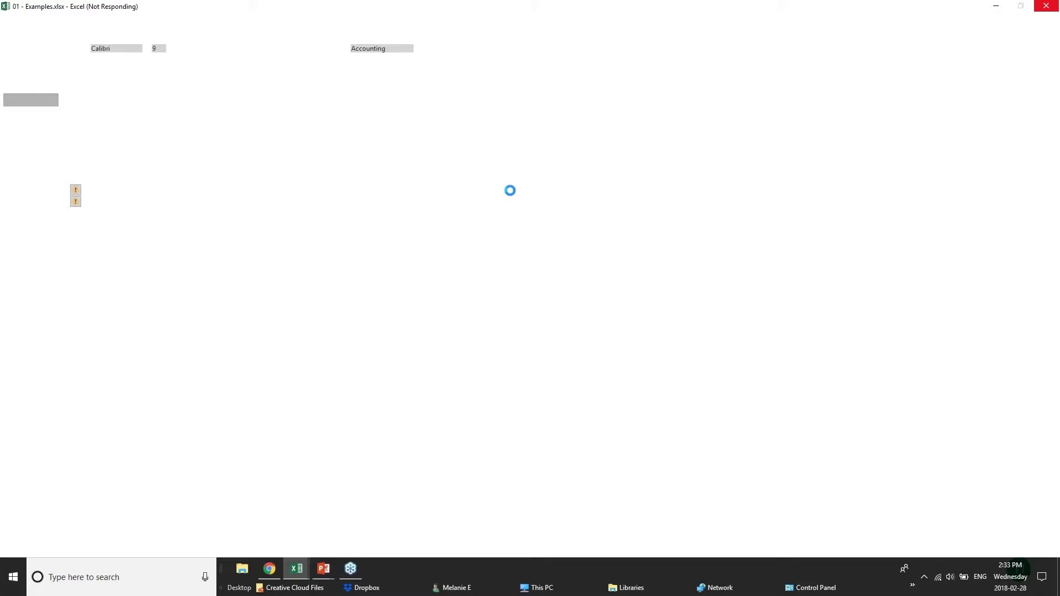
Step: Switch to the PowerPoint Creating Tables slide to view it, and return to the Customers sheet in 01 - Examples.xlsx
mouse_move(324, 569)
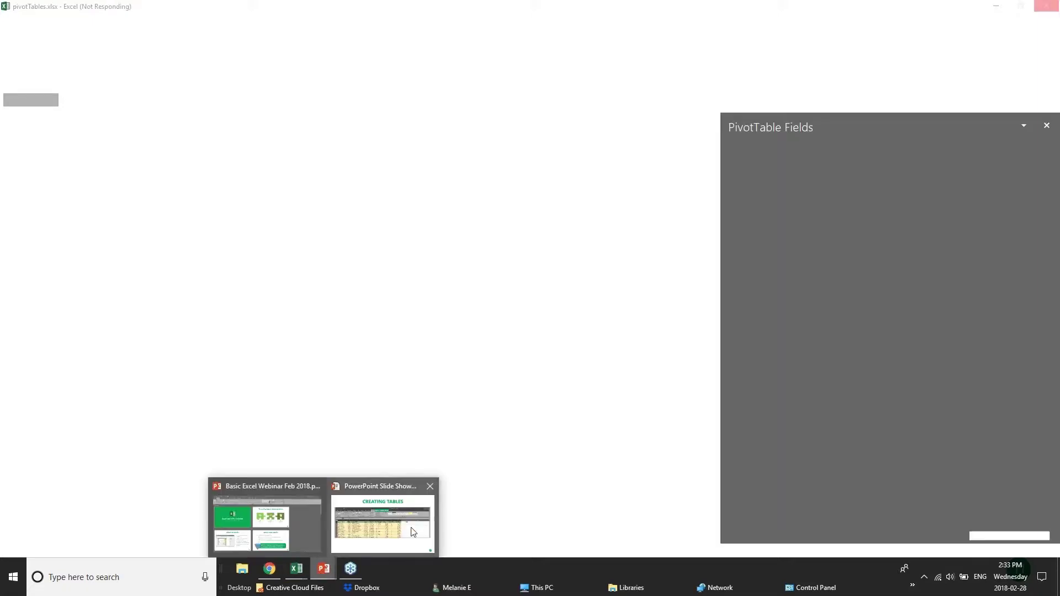
left_click(411, 528)
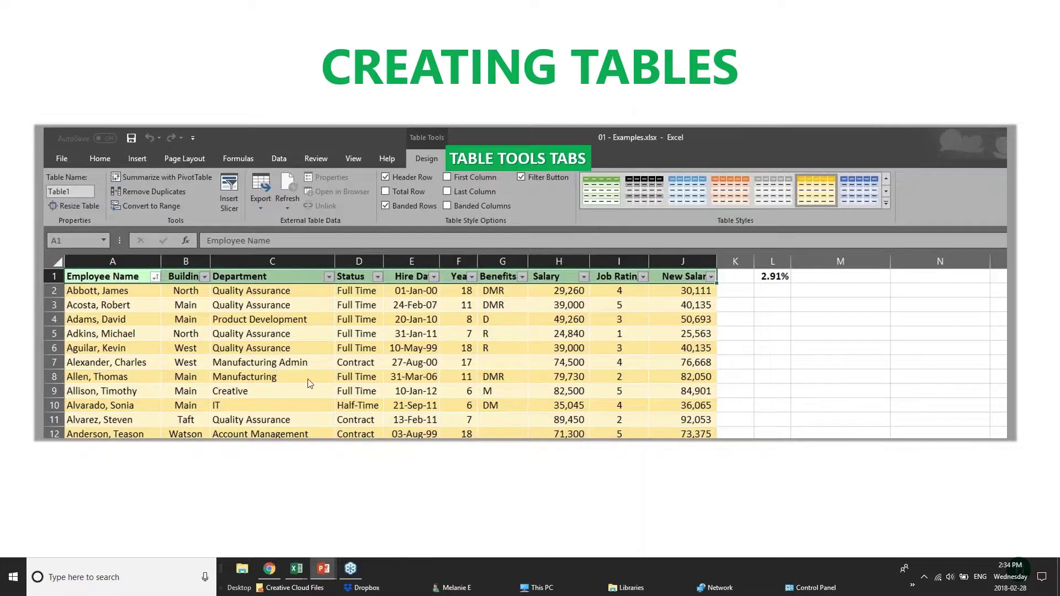
mouse_move(301, 577)
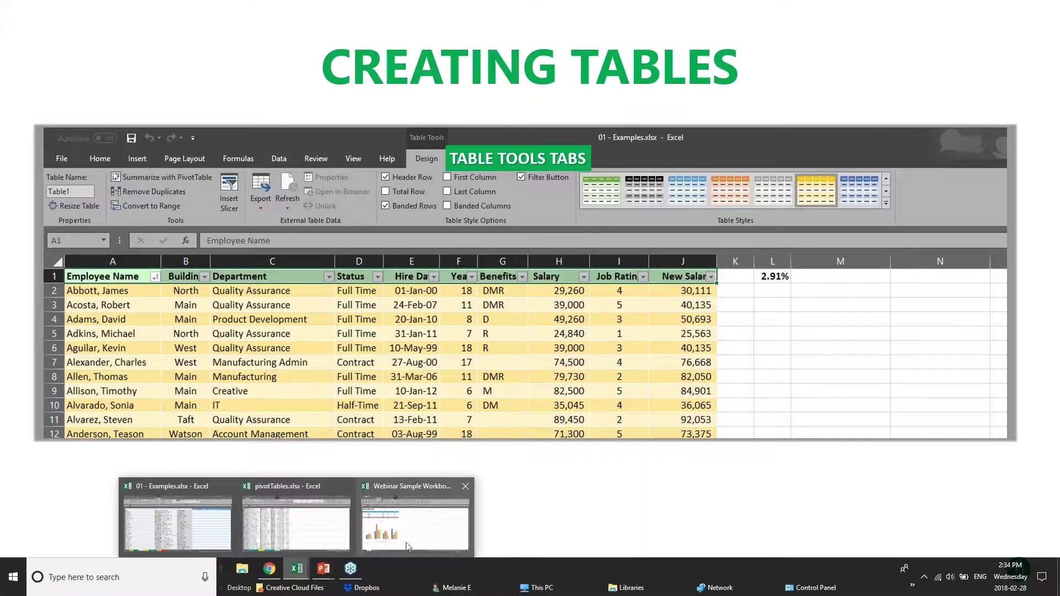
left_click(255, 519)
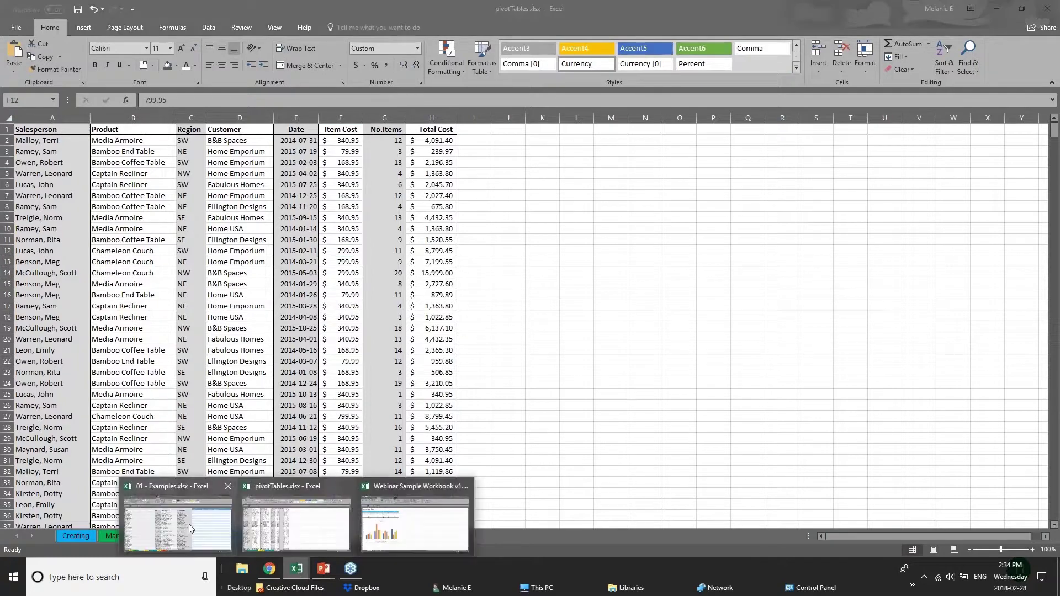
left_click(188, 524)
left_click(677, 276)
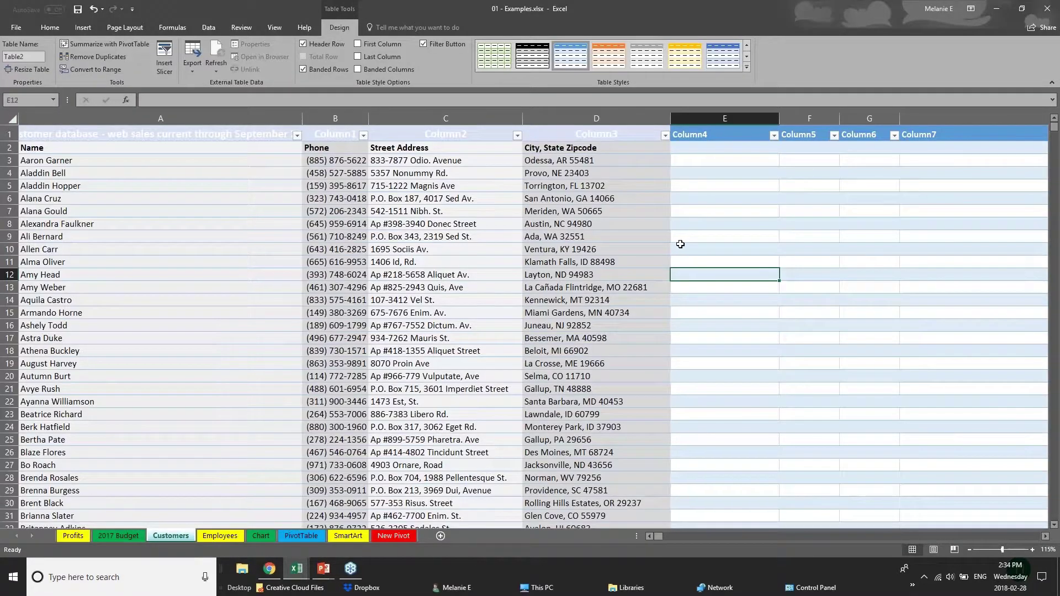
Step: Undo the table conversion of the entire Customers sheet
left_click(12, 120)
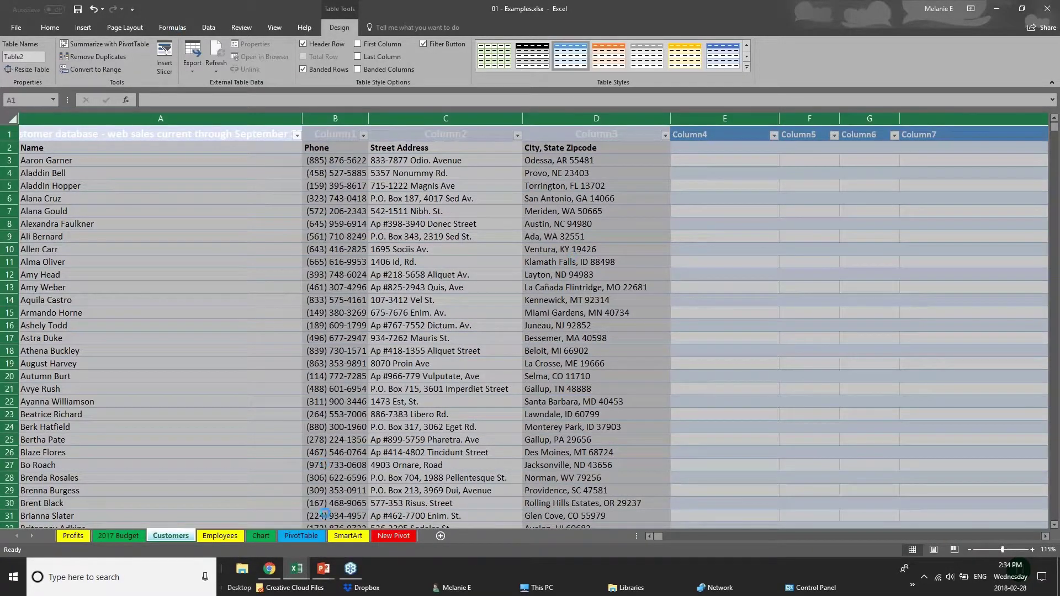
mouse_move(294, 571)
key("ctrl+z")
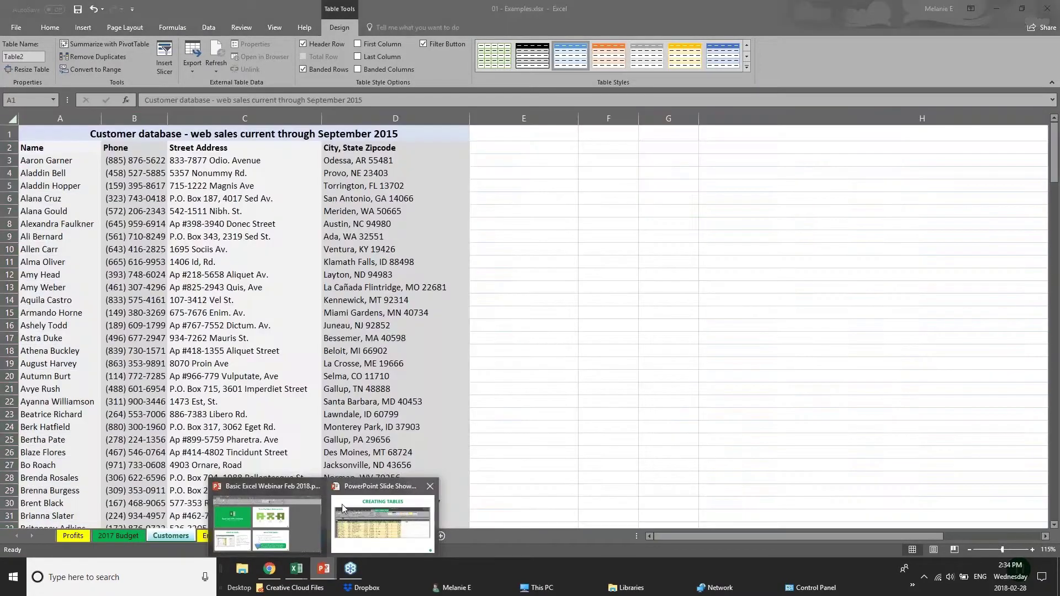
left_click(65, 137)
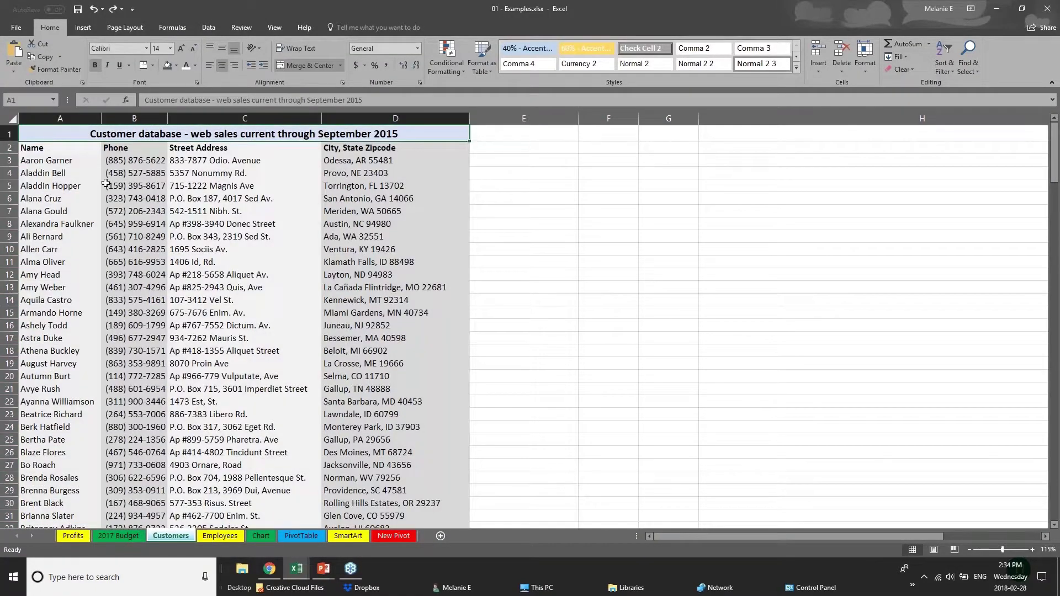
Step: Try to create a table without headers from the Customers title row A1:D1, and undo it
left_click(13, 119)
left_click(176, 172)
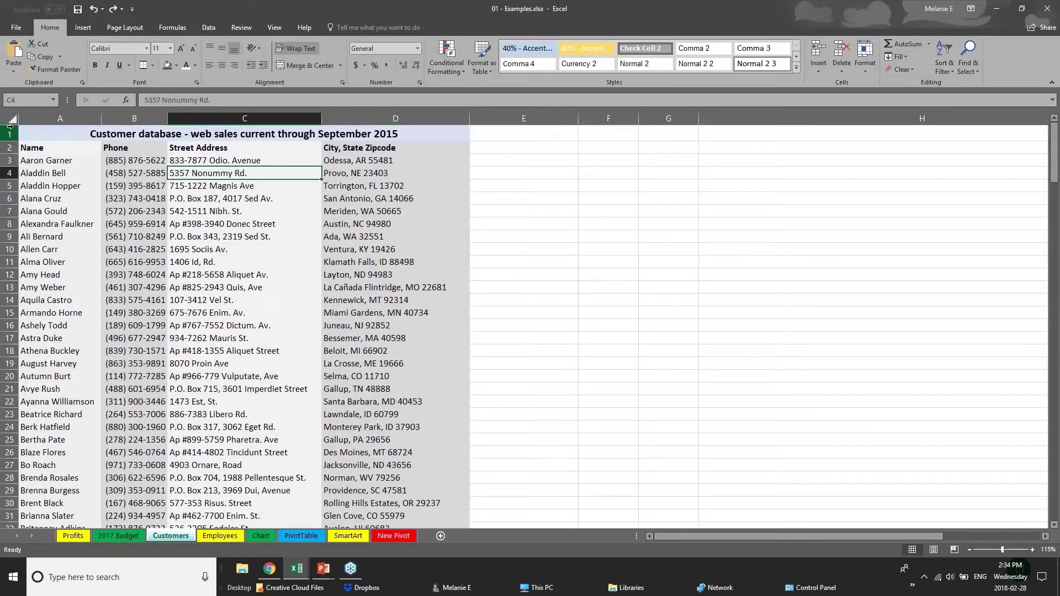
left_click(50, 137)
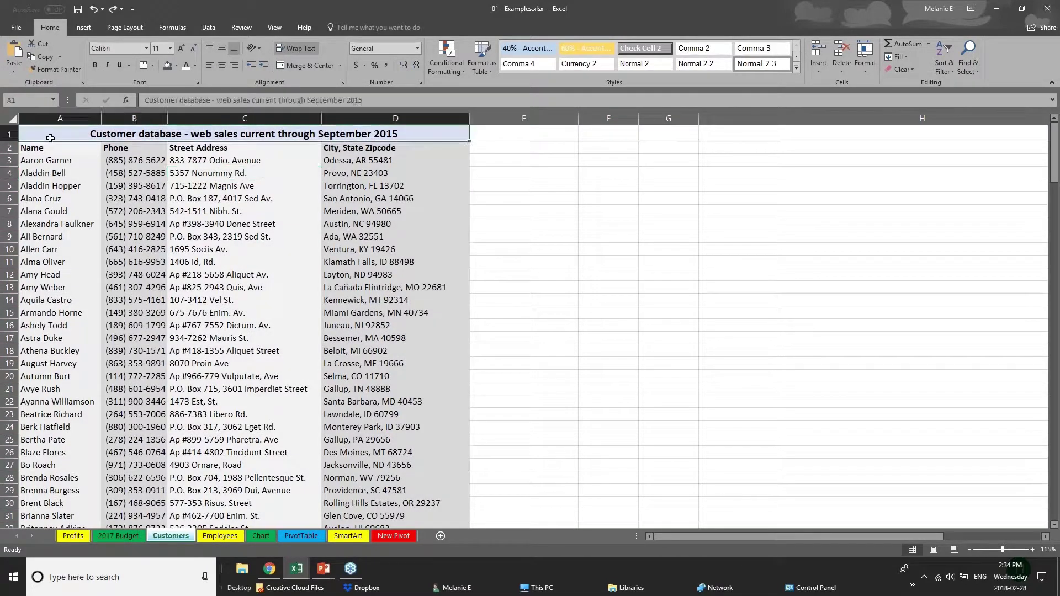
left_click(83, 27)
left_click(93, 55)
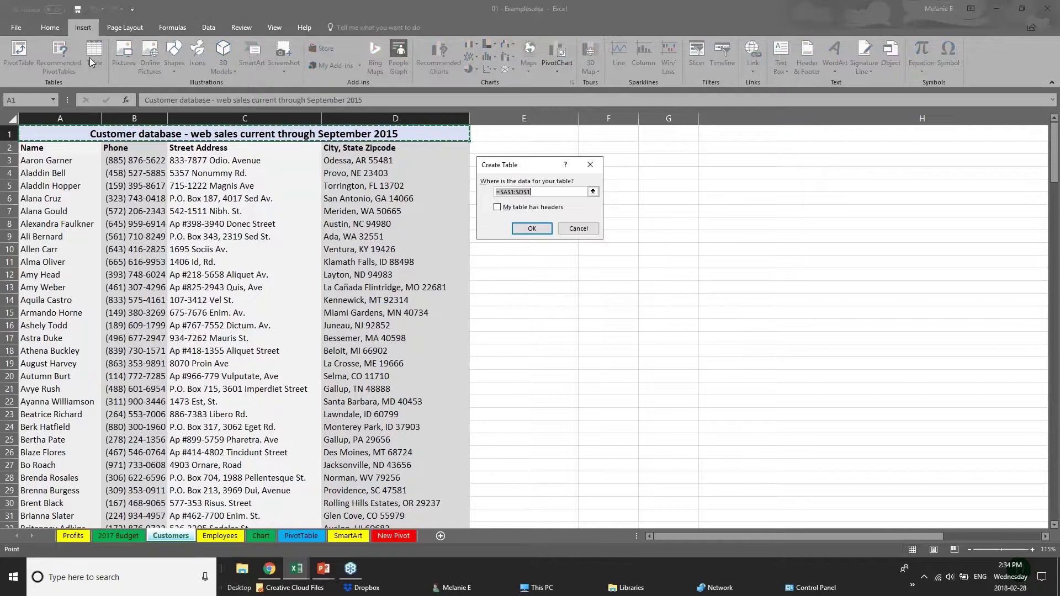
left_click(531, 228)
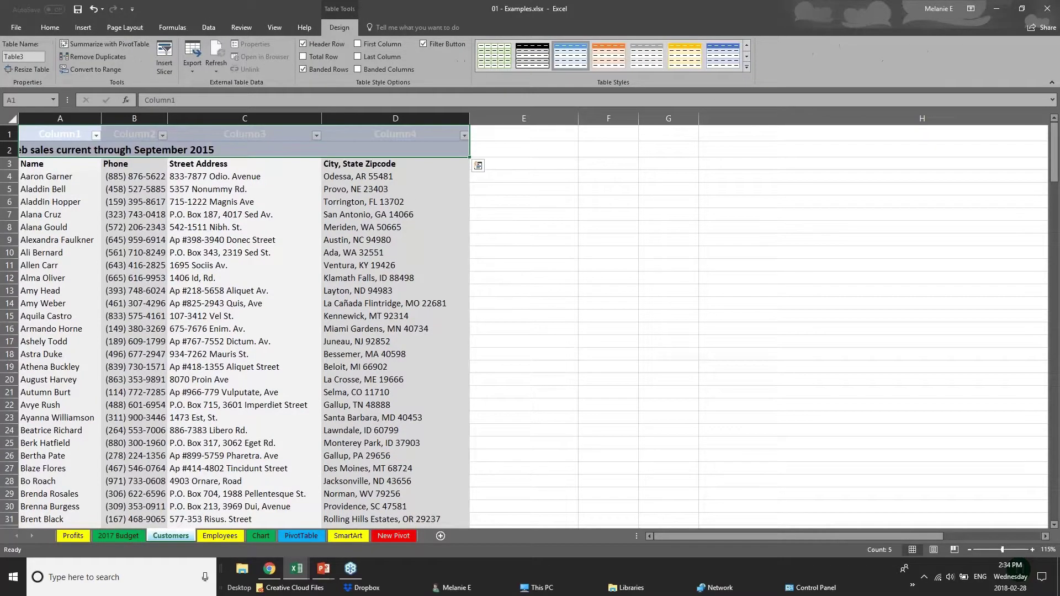
key("ctrl+z")
left_click(12, 119)
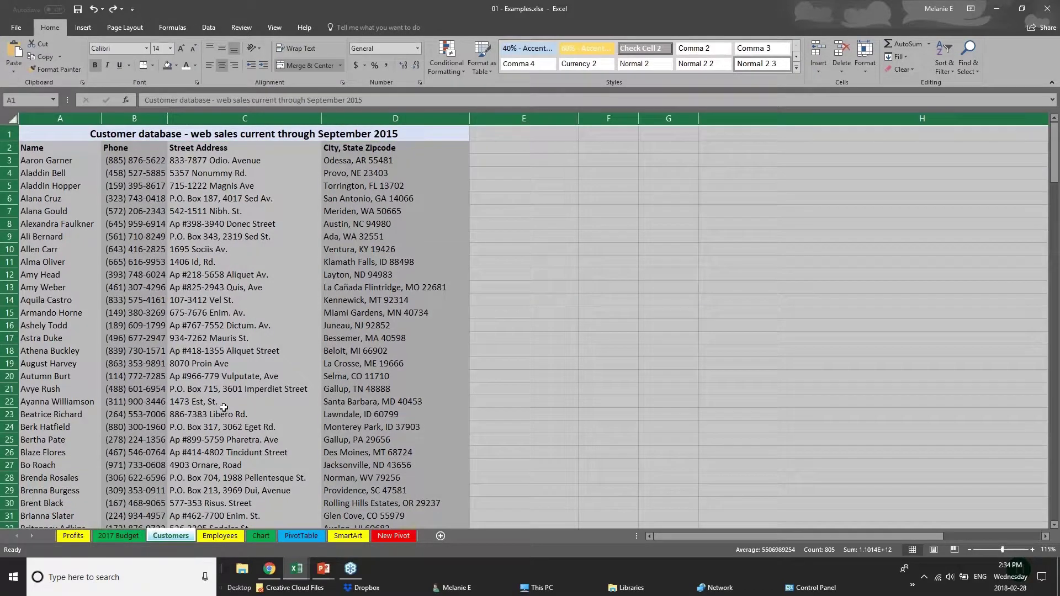
left_click(224, 412)
Step: On the Chart sheet, convert the Furniture Sales by Region range D1:I8 into a table, using its first row as headers
left_click(263, 536)
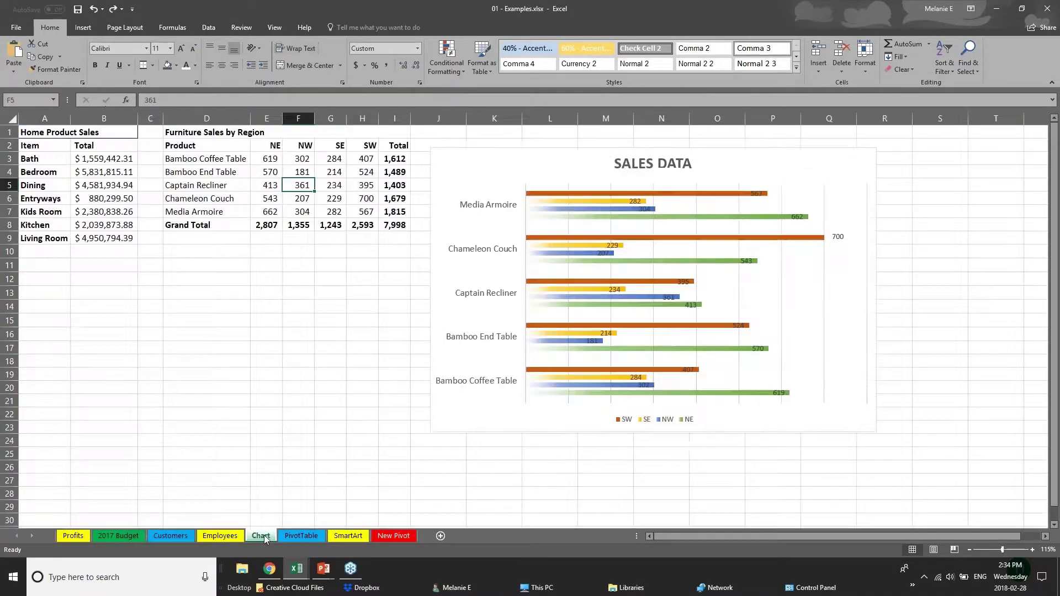
left_click_drag(199, 136, 395, 225)
left_click(84, 29)
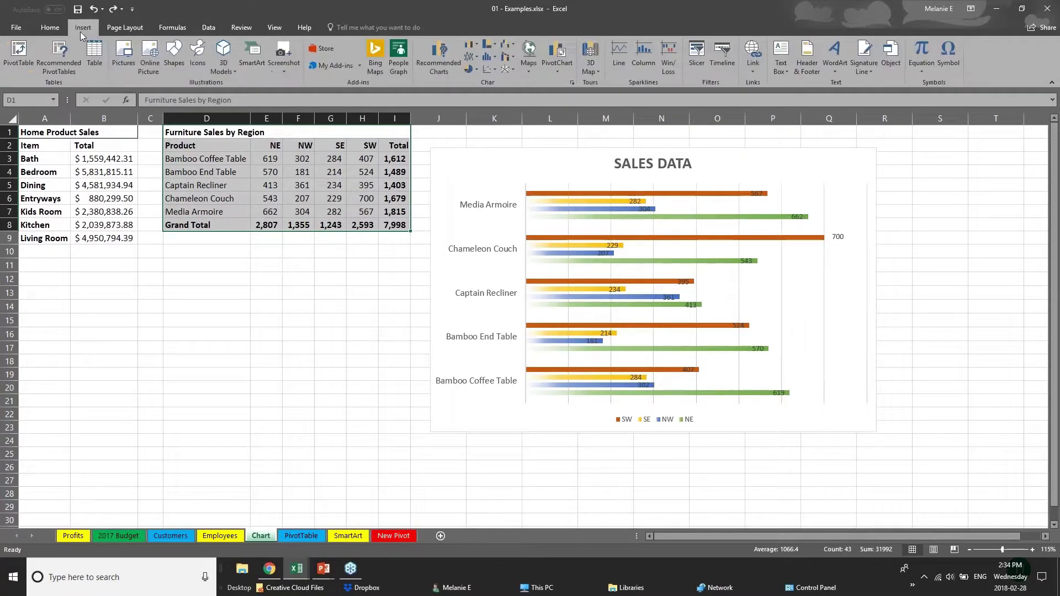
left_click(94, 60)
left_click(530, 229)
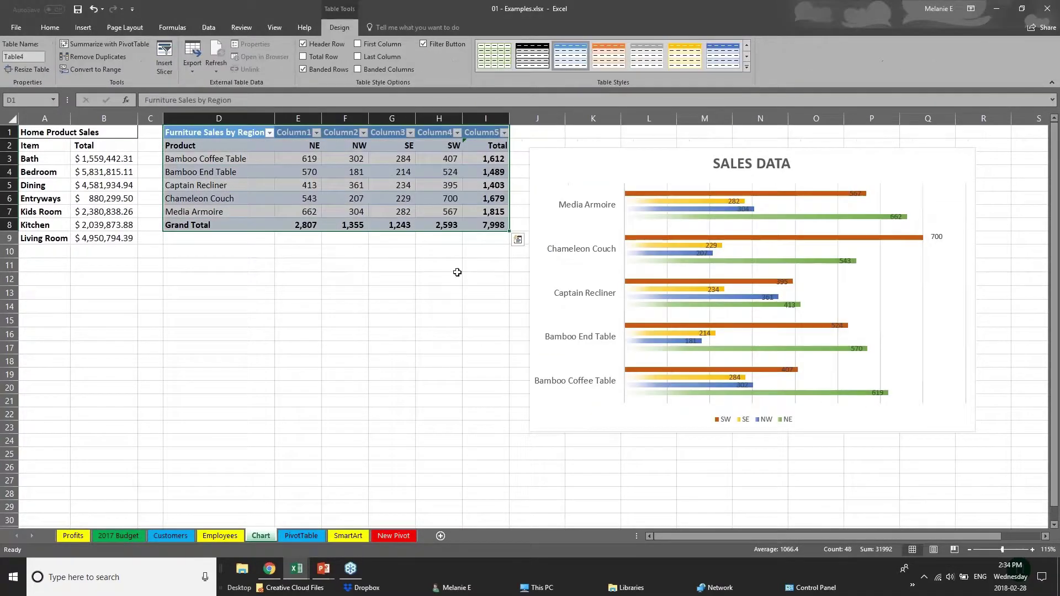
left_click(331, 331)
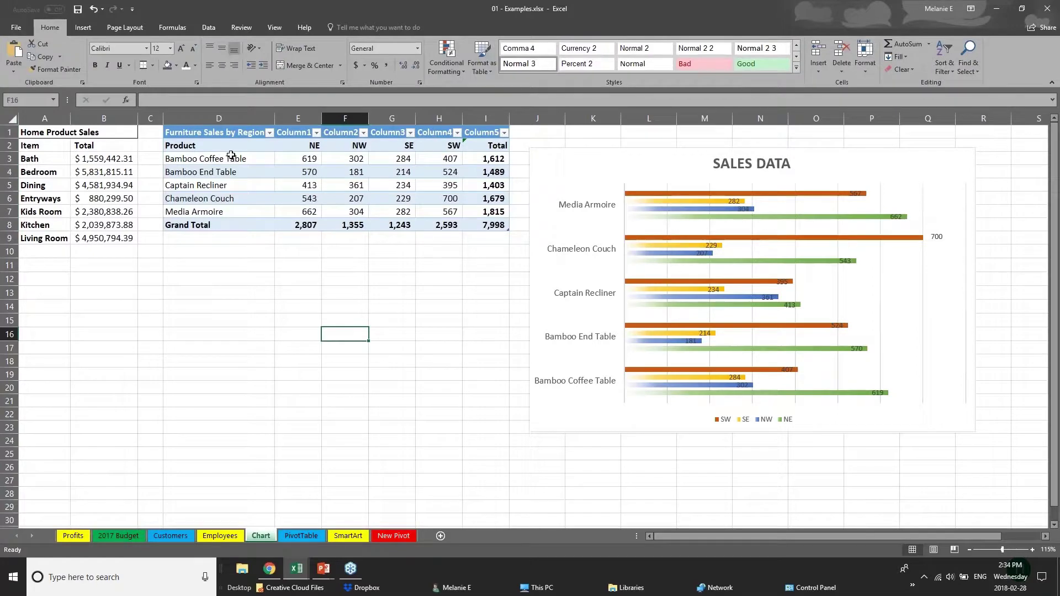
Step: Apply an orange Medium table style with gray banded rows to the furniture sales table
left_click(242, 137)
left_click_drag(242, 138, 501, 231)
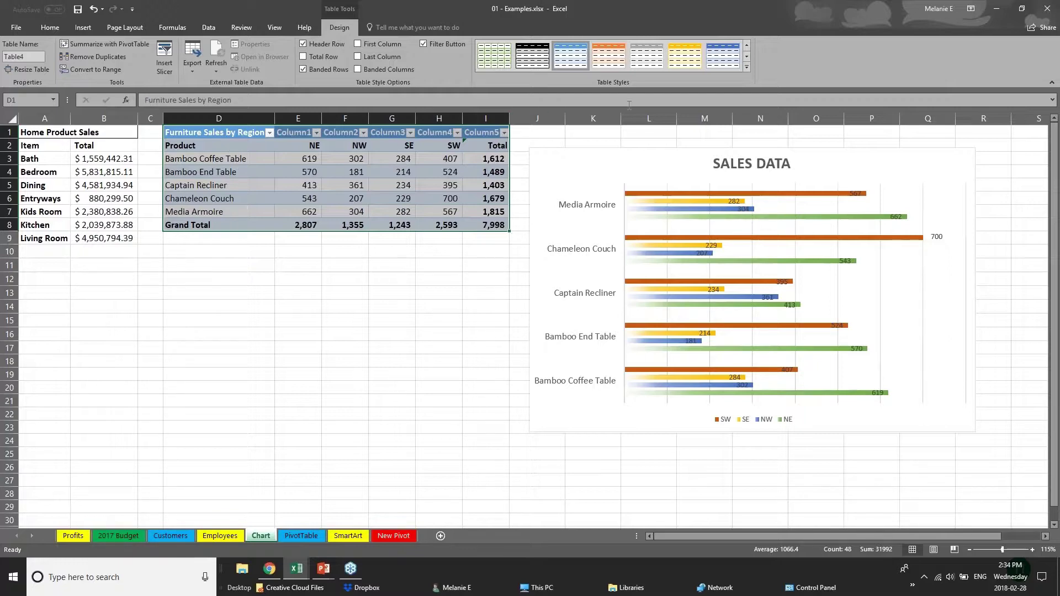
left_click(747, 67)
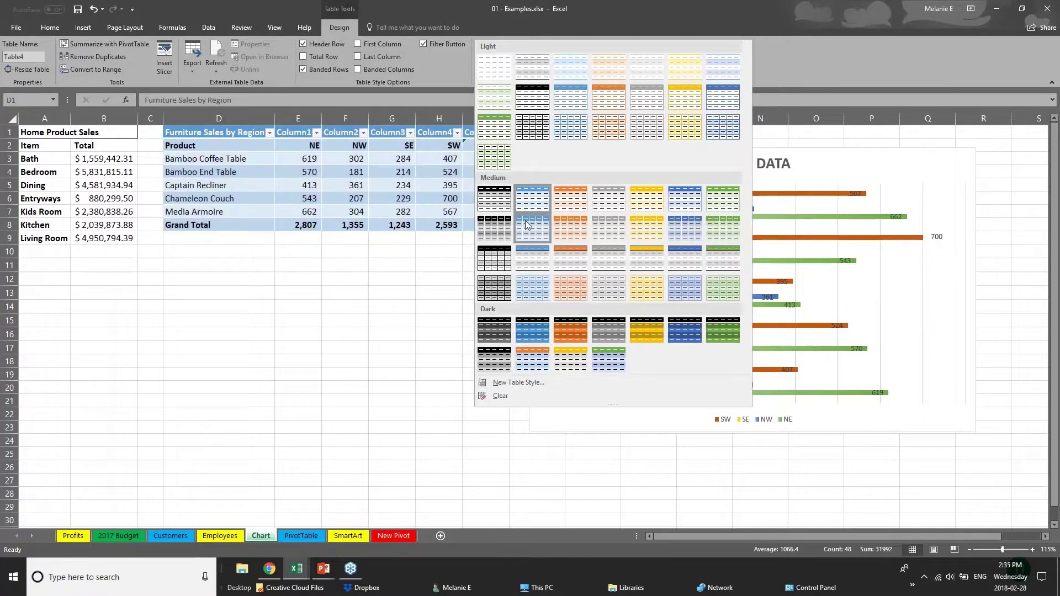
left_click(578, 267)
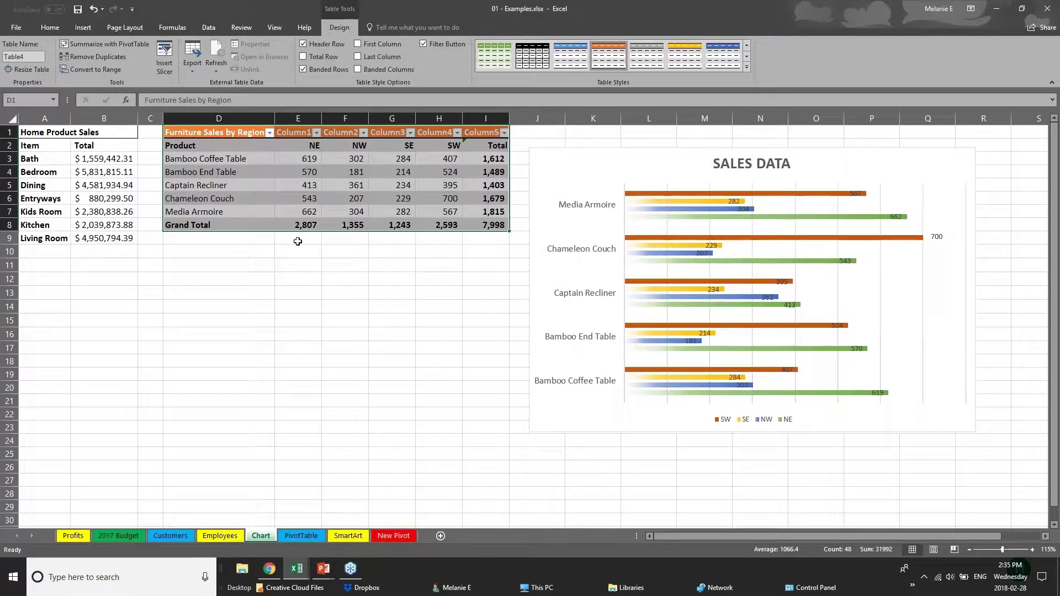
Step: Turn on First Column formatting for the furniture sales table to emphasize the product names
left_click(243, 225)
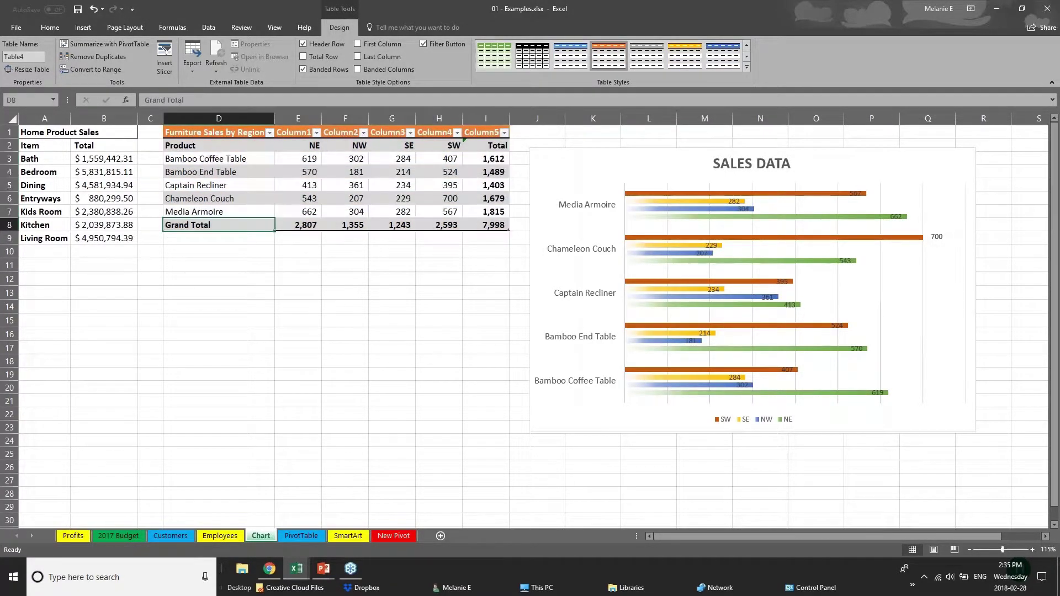
left_click(208, 145)
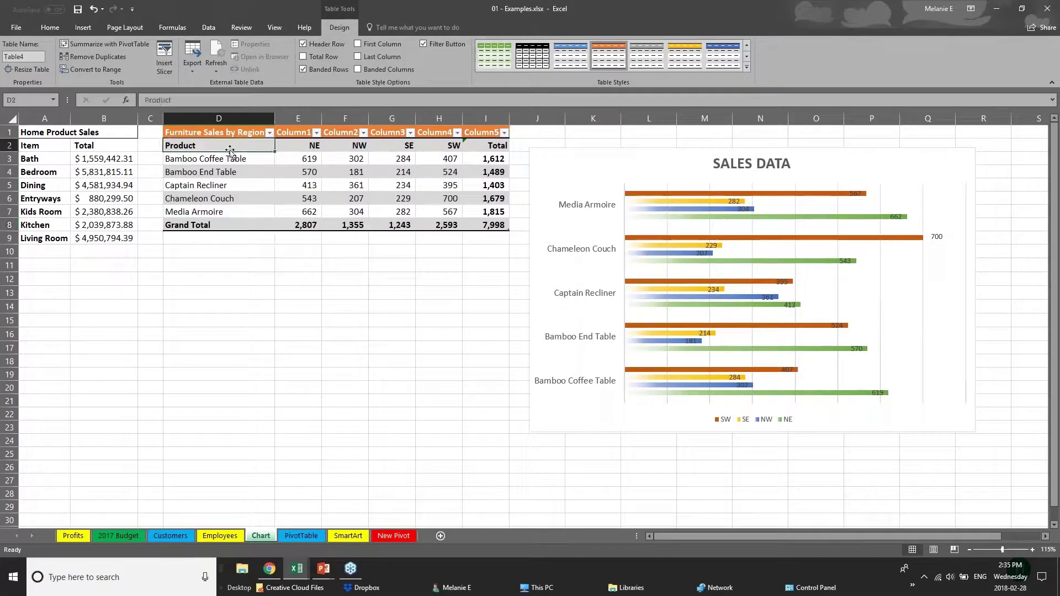
left_click_drag(231, 145, 238, 212)
left_click(358, 45)
left_click(278, 308)
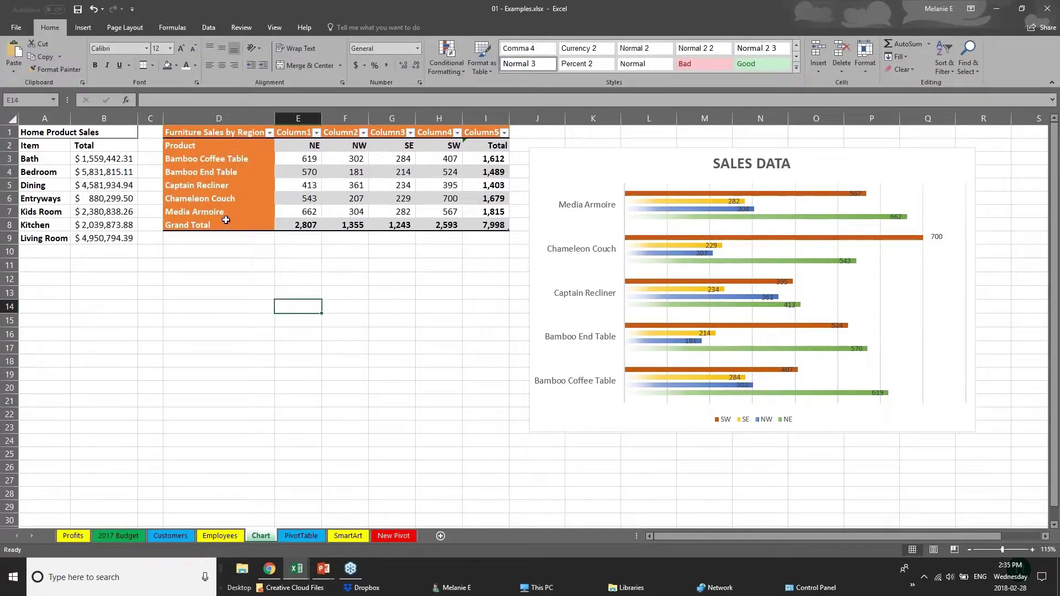
left_click(201, 137)
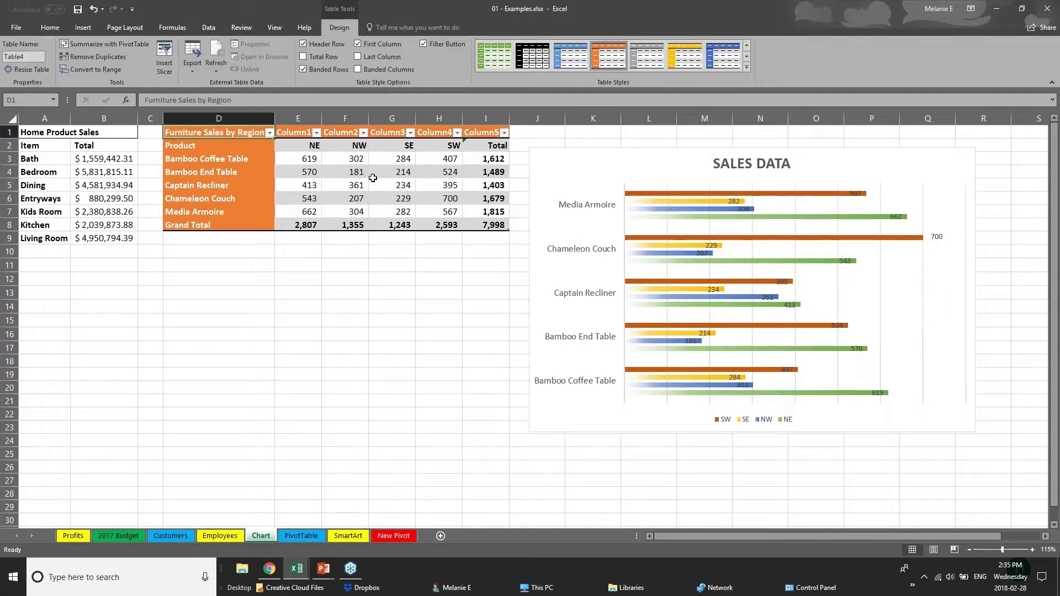
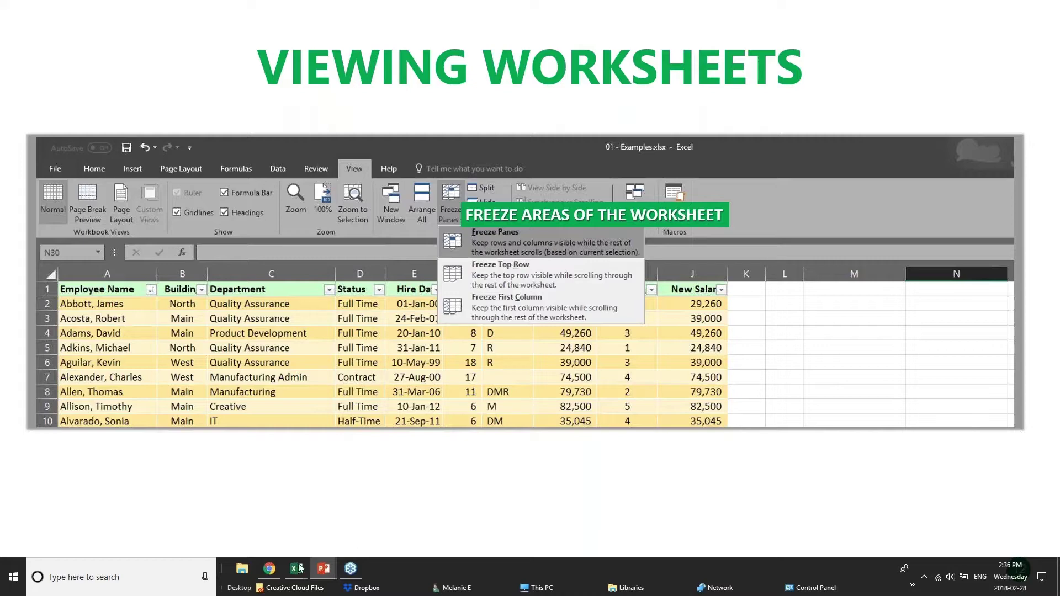
Step: Switch to the pivotTables.xlsx workbook in Excel and examine how rows far down the PivotChart sales list read without their column headings
mouse_move(294, 569)
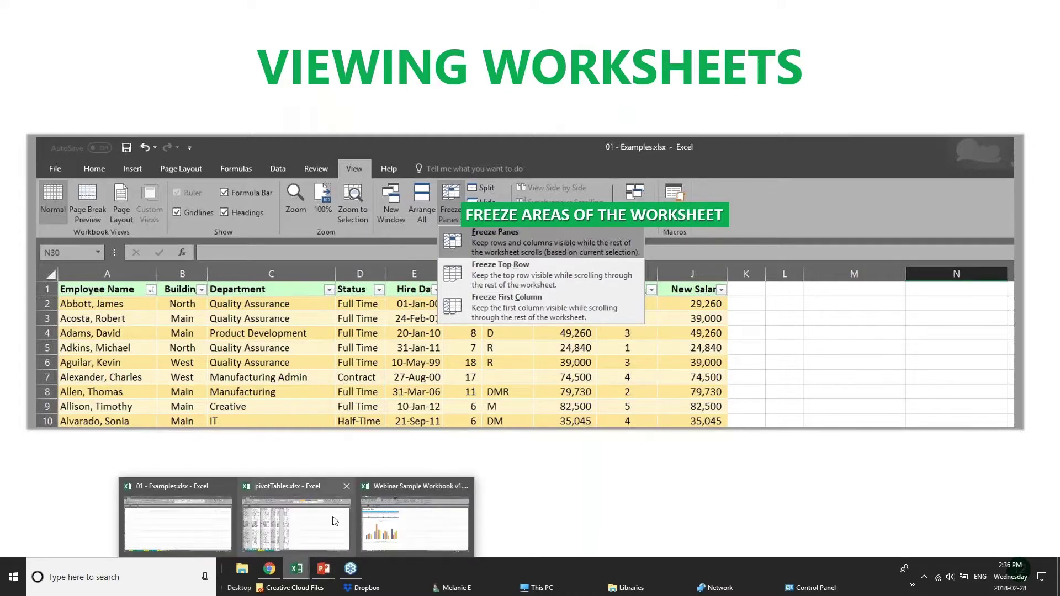
left_click(284, 531)
scroll(232, 320, "down", 20)
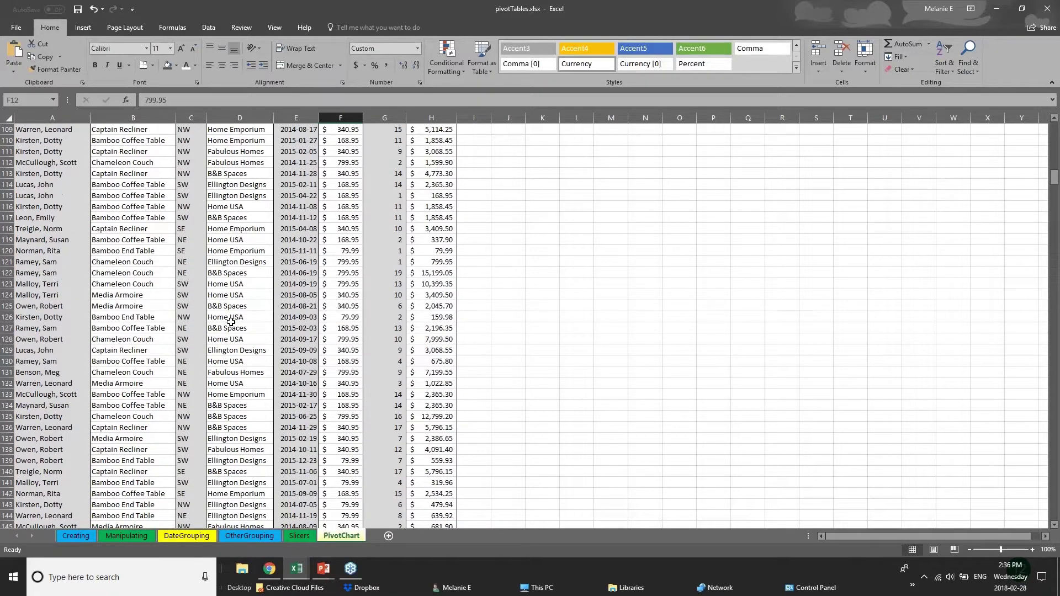
scroll(231, 322, "up", 10)
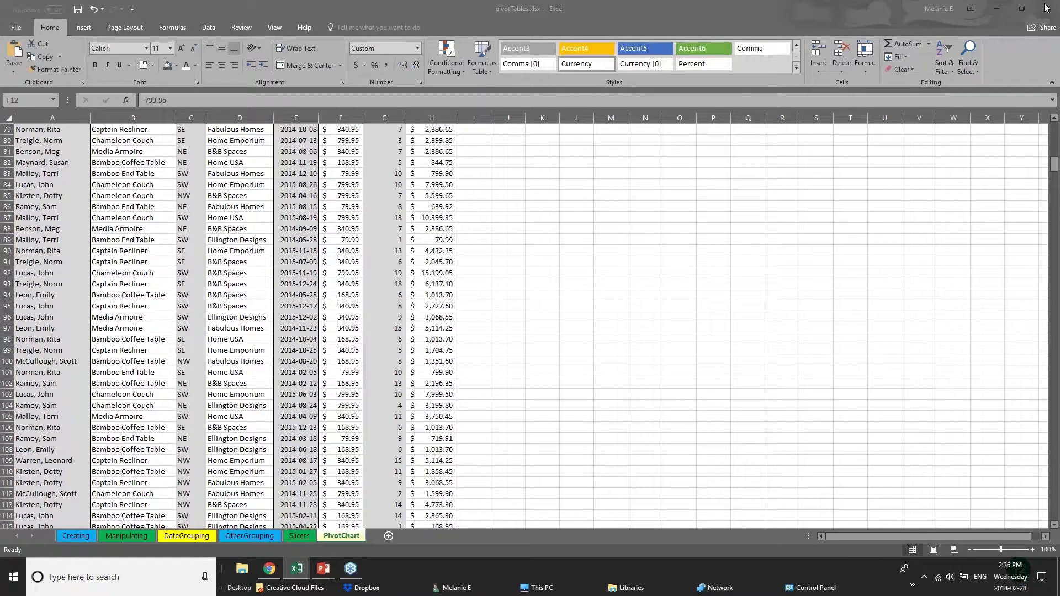
left_click_drag(1056, 163, 1055, 286)
left_click(61, 250)
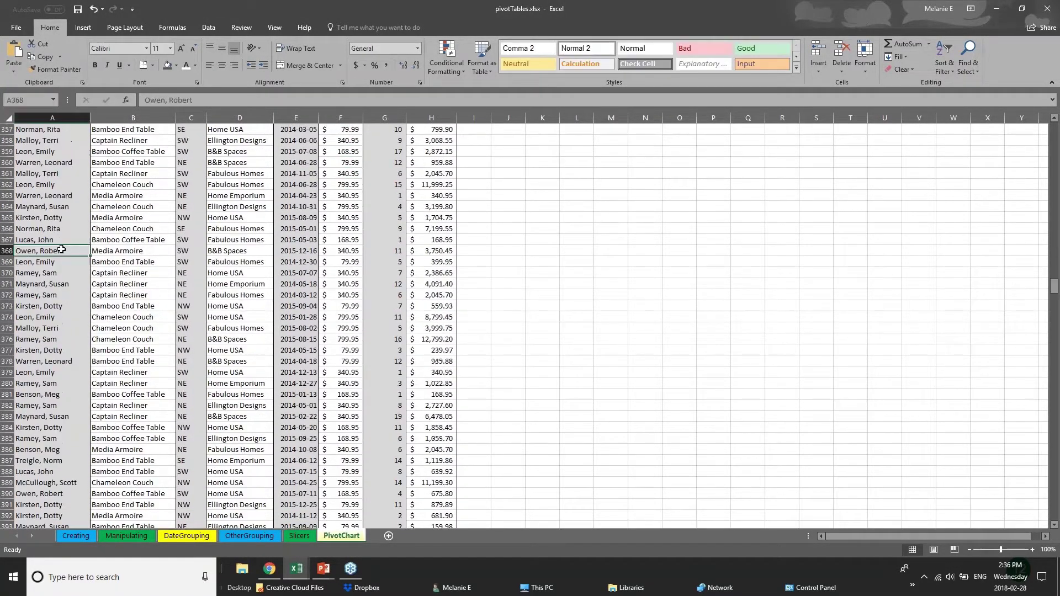
left_click(153, 242)
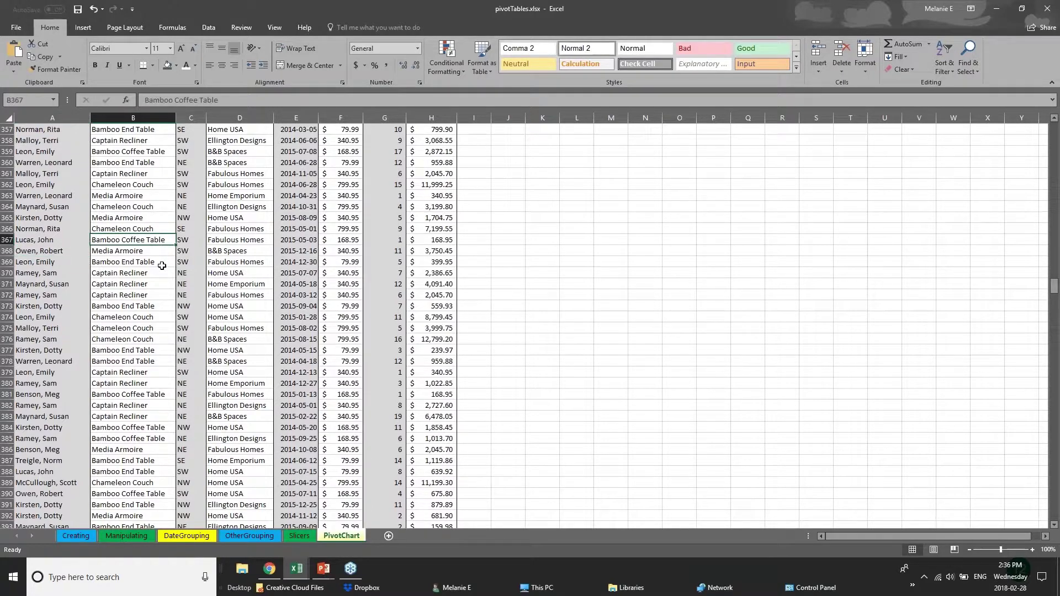
left_click(162, 265)
left_click(261, 271)
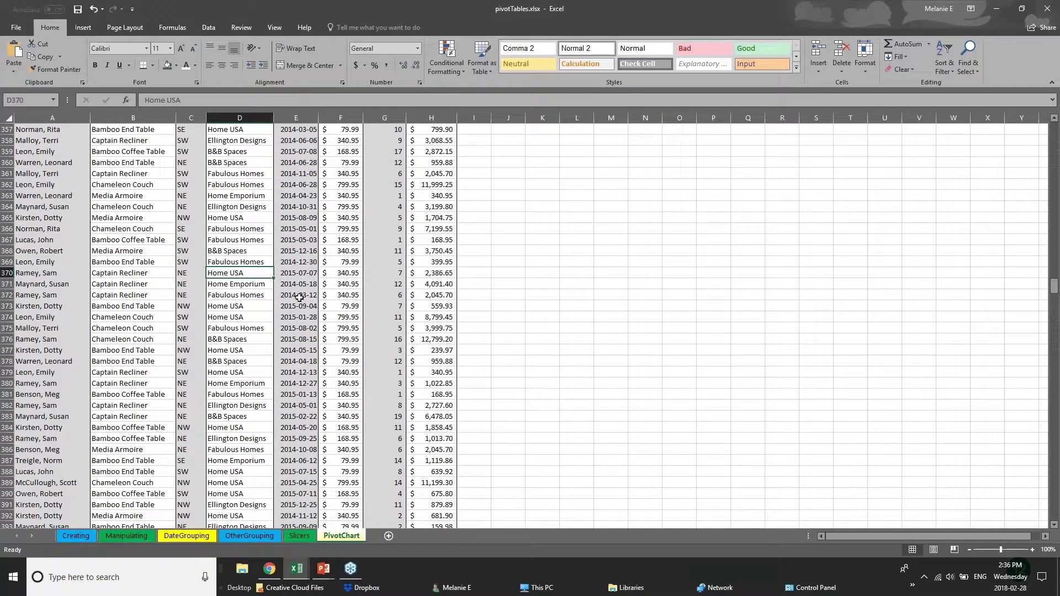
left_click_drag(1055, 286, 1055, 128)
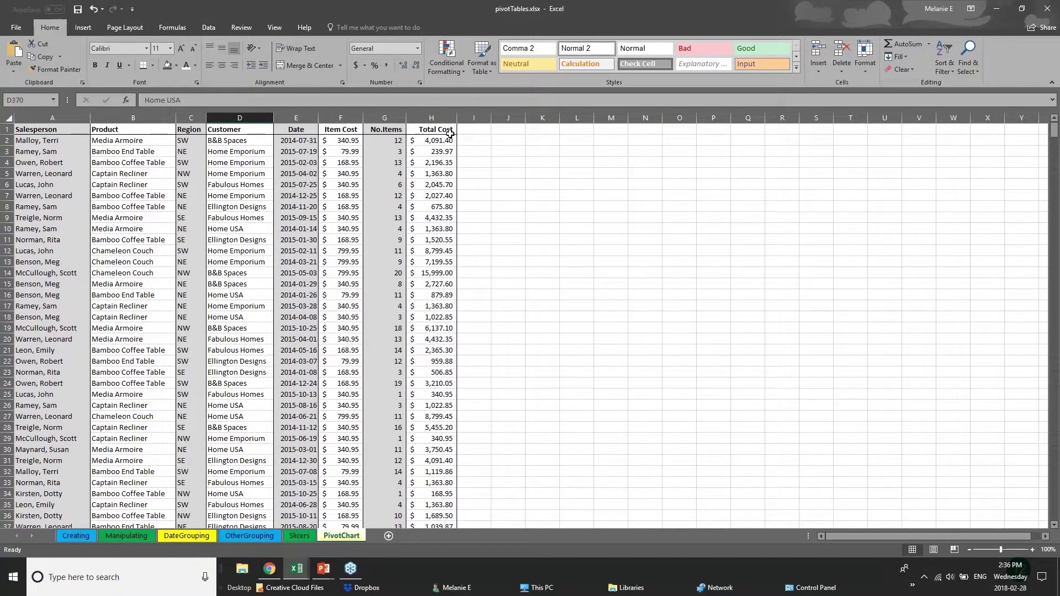
Step: Select the entire header row 1 of the sales list and bring up the worksheet viewing commands
left_click(7, 130)
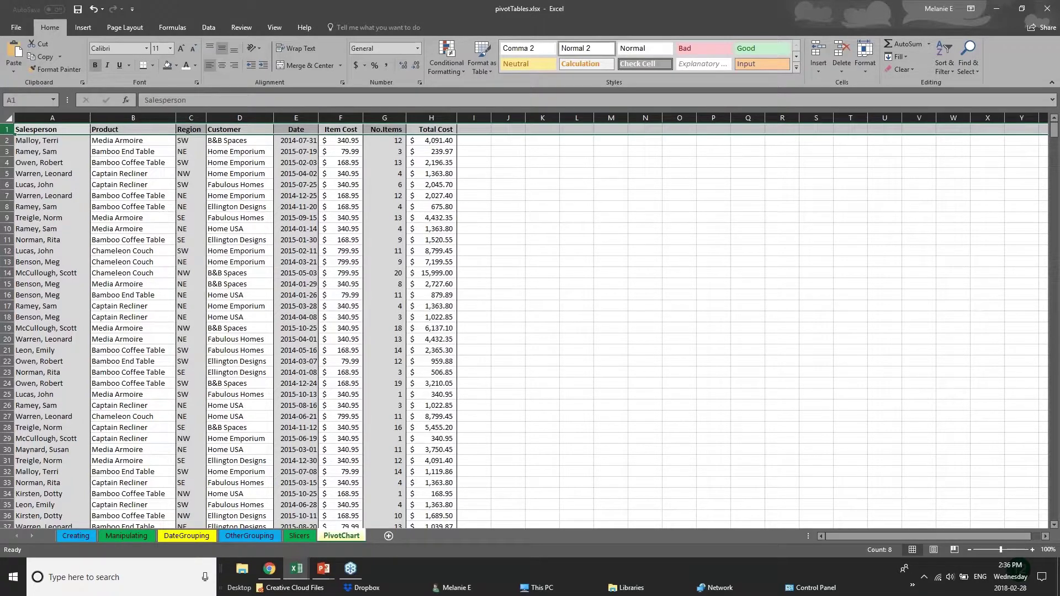
left_click(279, 28)
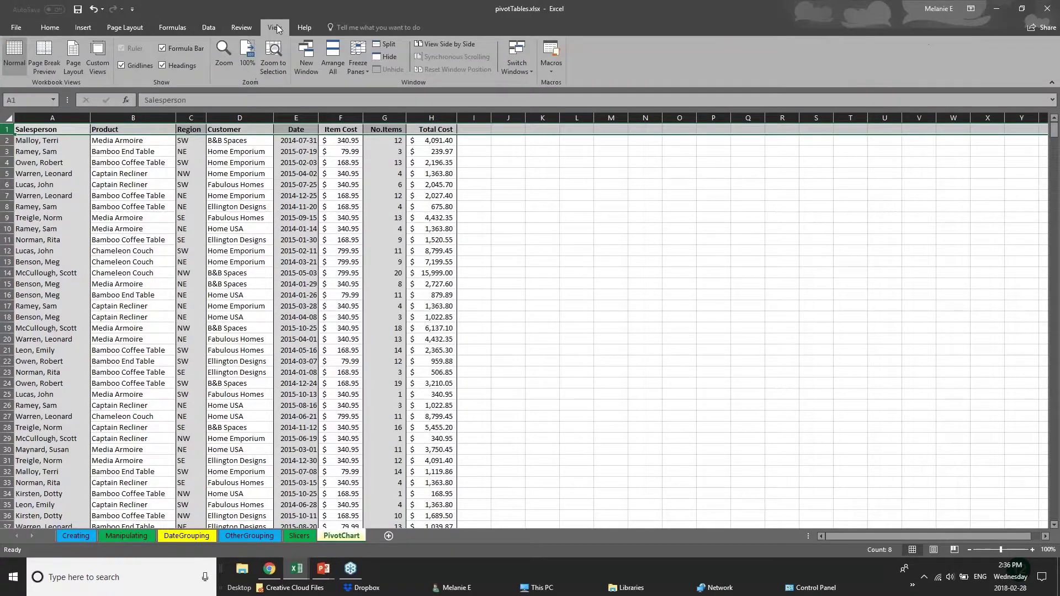
Step: Freeze the first column, Salesperson, on the PivotChart sheet
left_click(359, 68)
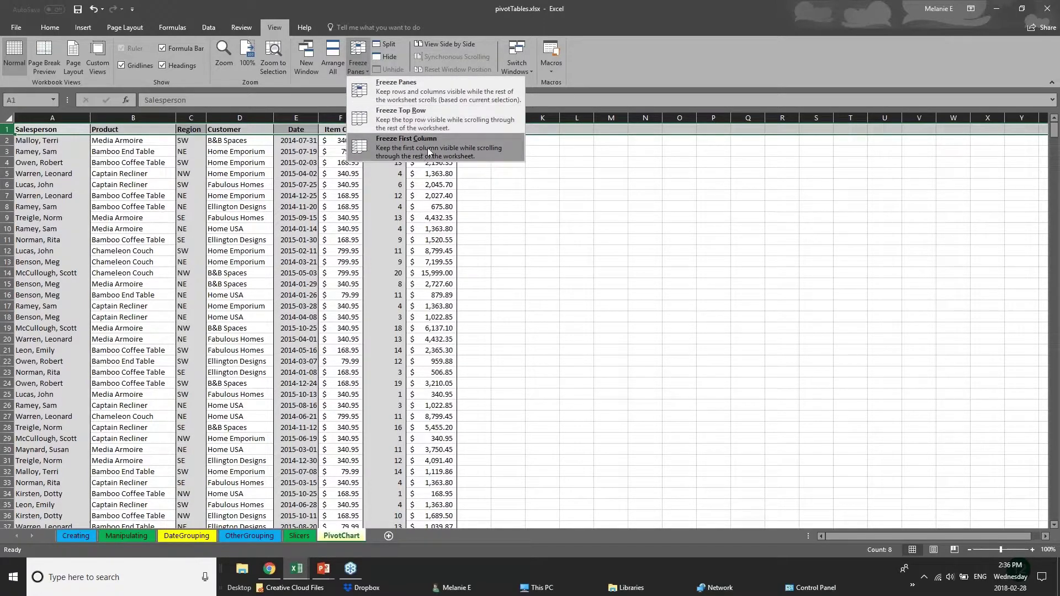
left_click(106, 164)
left_click(42, 174)
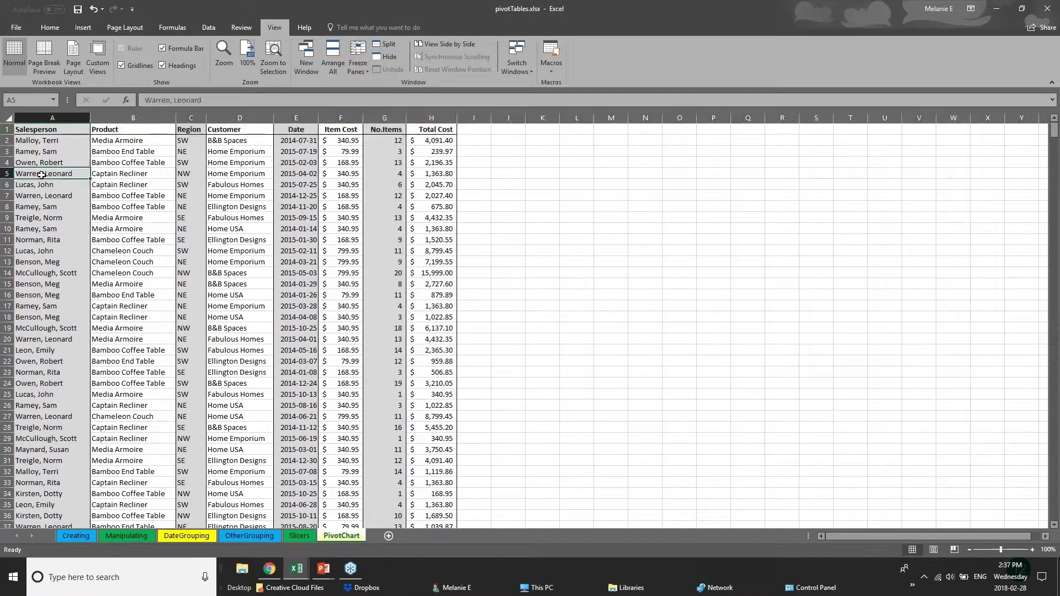
left_click(53, 117)
left_click(358, 61)
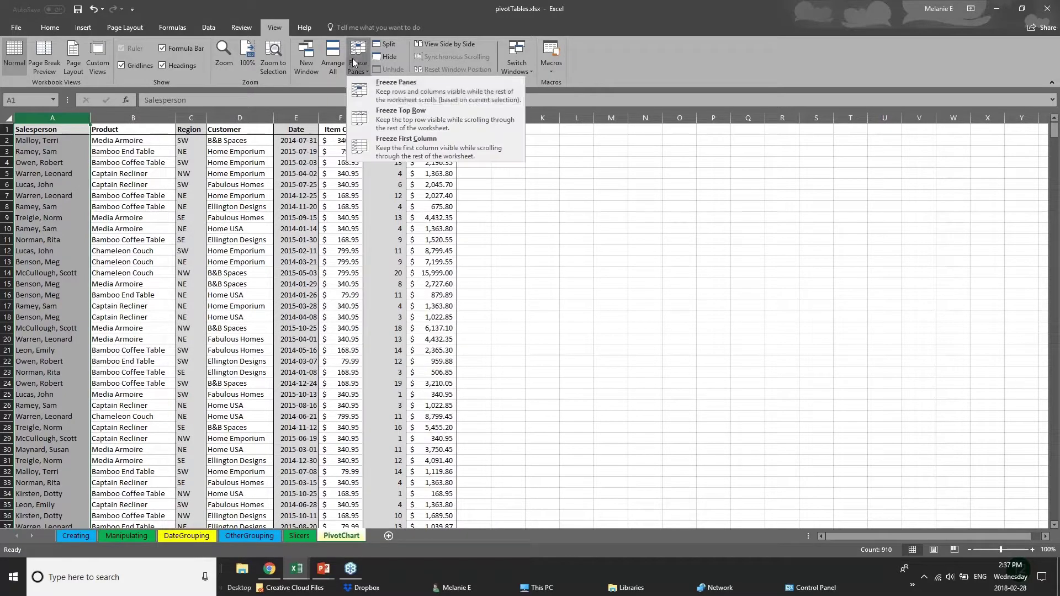
left_click(381, 141)
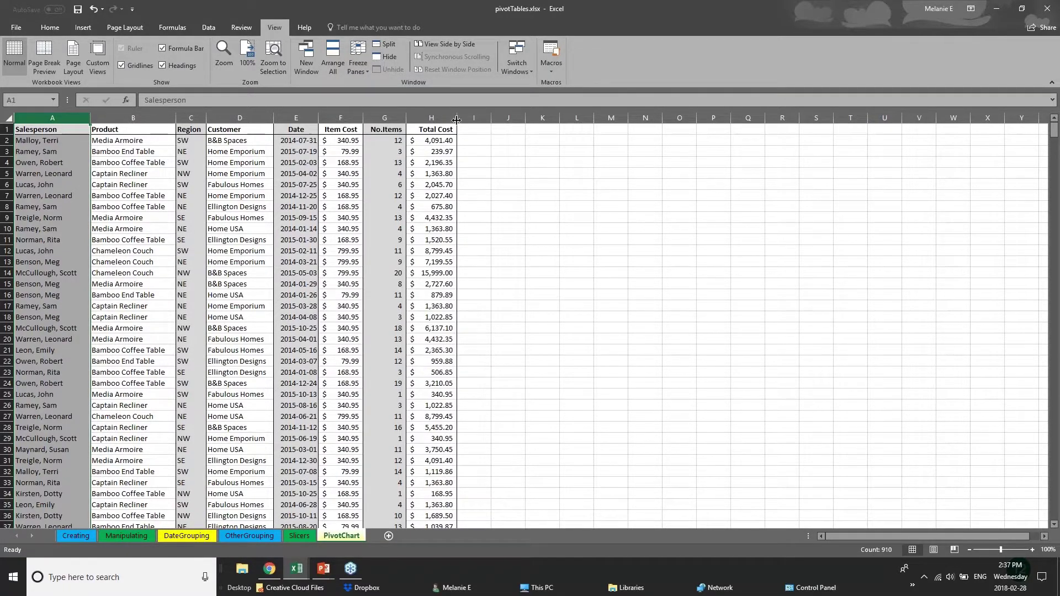
Step: Widen the Total Cost, No.Items and Item Cost columns well beyond their contents
left_click_drag(457, 118, 936, 125)
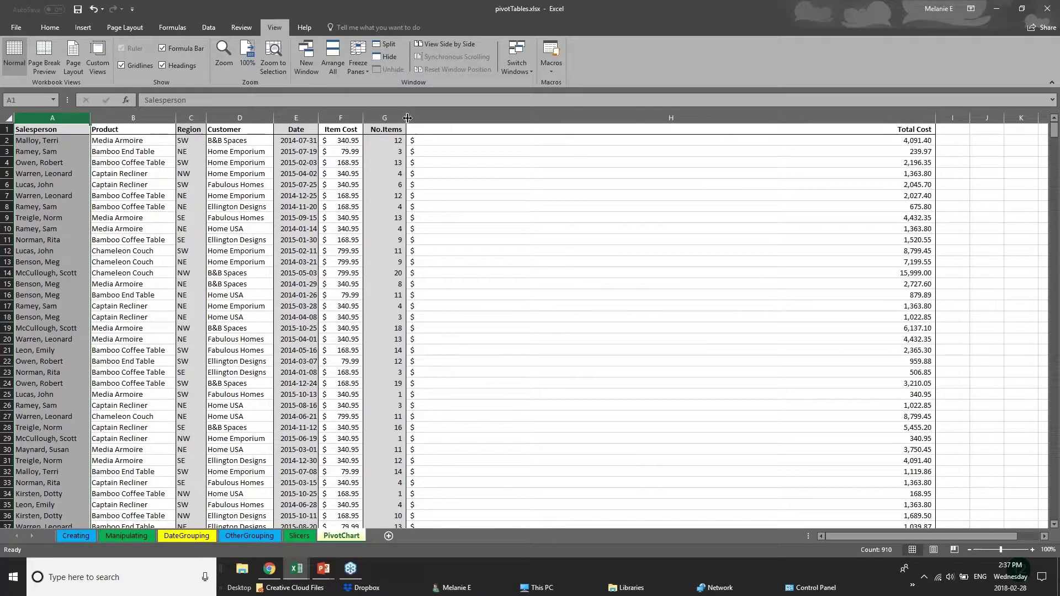
left_click_drag(406, 119, 666, 130)
left_click_drag(363, 119, 451, 118)
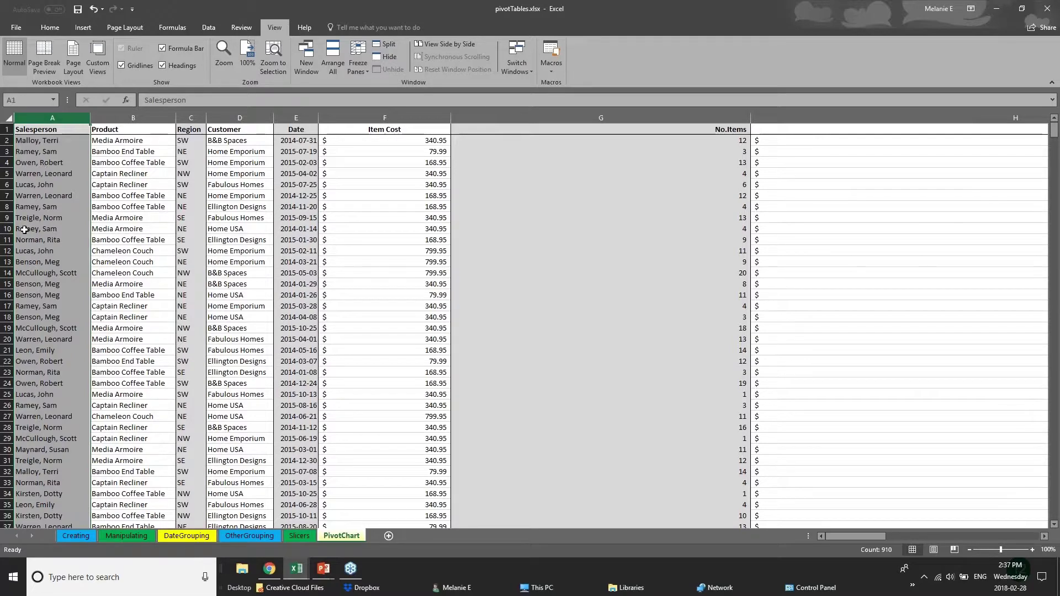
Step: Freeze the top row that holds the column headers of the sales list
left_click(7, 129)
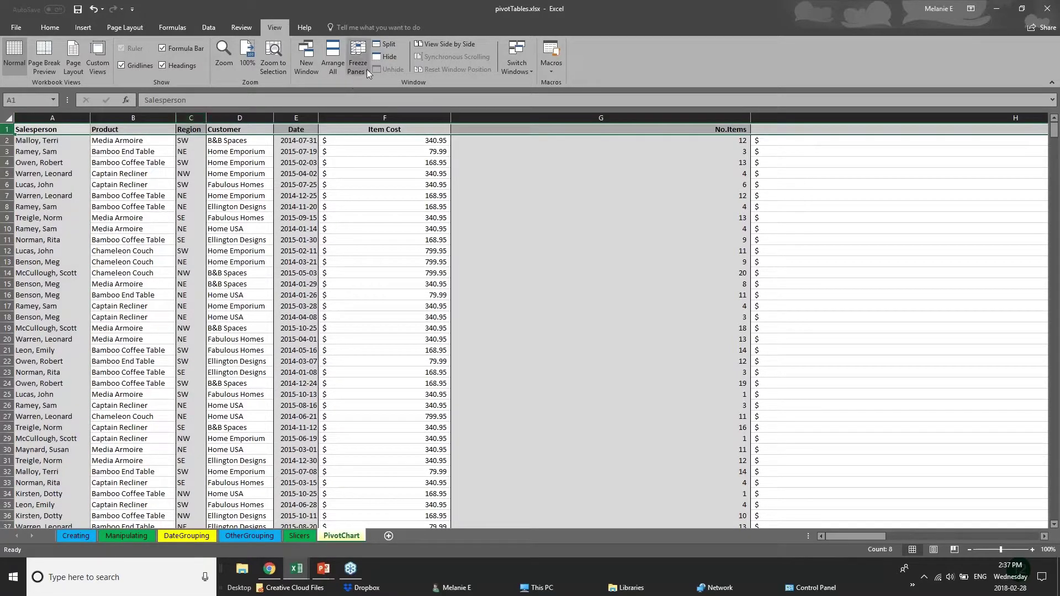
left_click(357, 68)
left_click(398, 109)
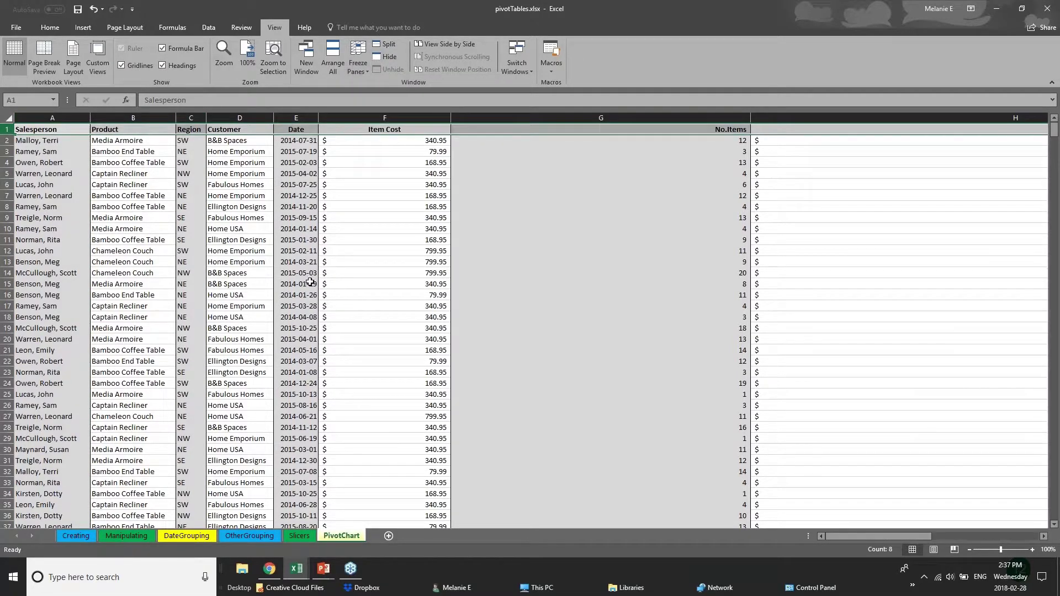
Step: Look through the sales records well down the list and back, checking the header row against the moving data
left_click(493, 327)
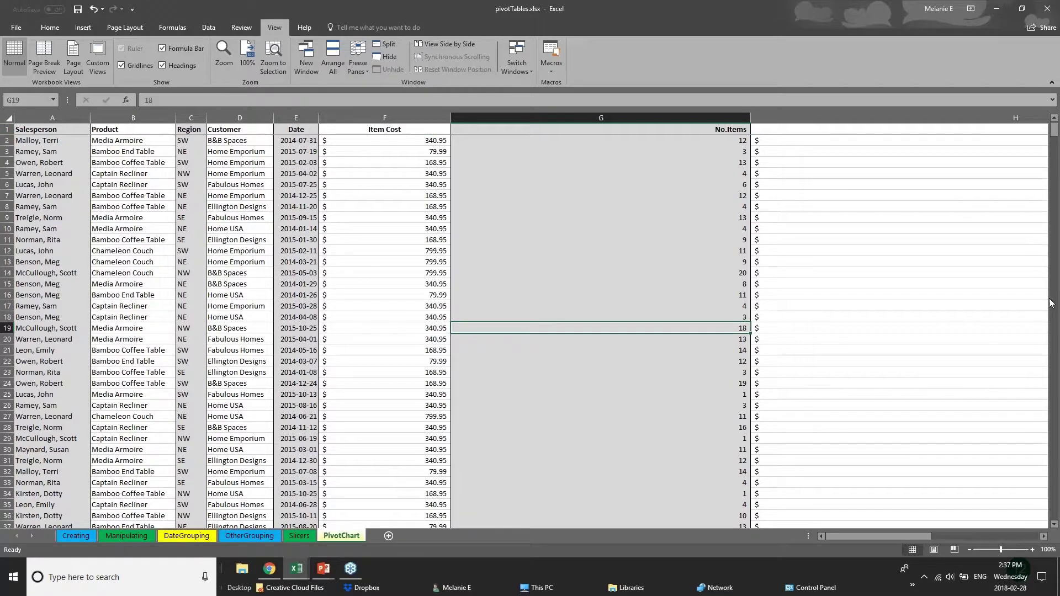
scroll(1056, 149, "down", 3)
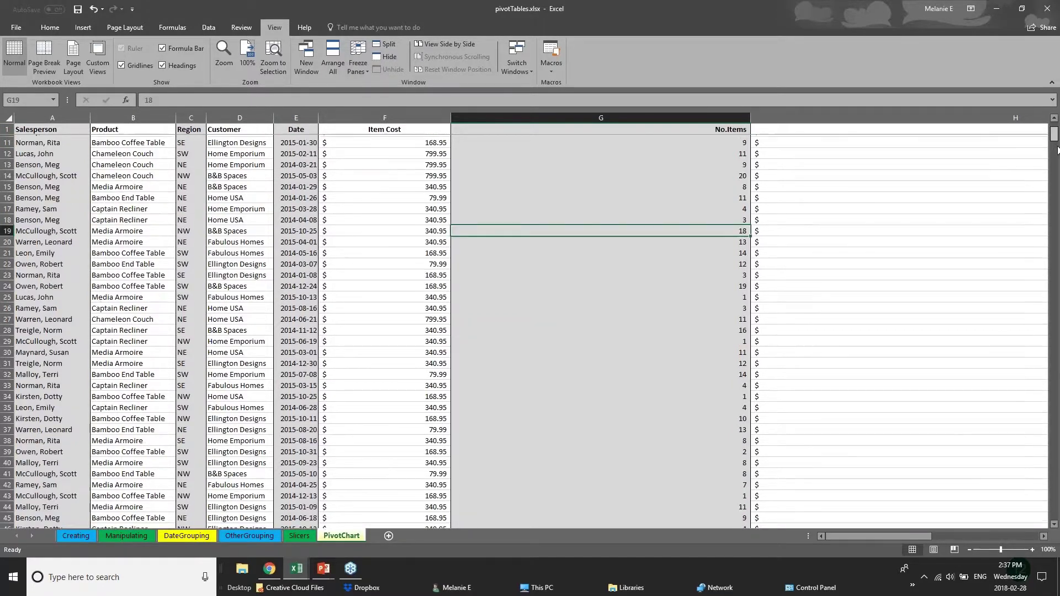
mouse_move(1058, 147)
left_mouse_down()
mouse_move(1059, 346)
mouse_move(1057, 132)
left_mouse_up()
left_click(48, 132)
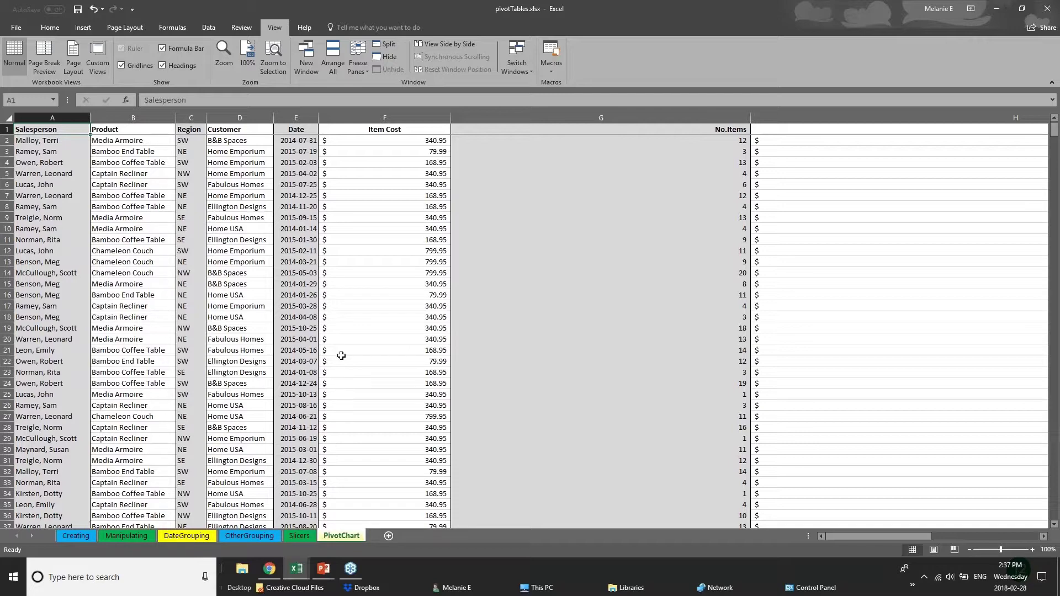
left_click(338, 339)
scroll(320, 375, "down", 2)
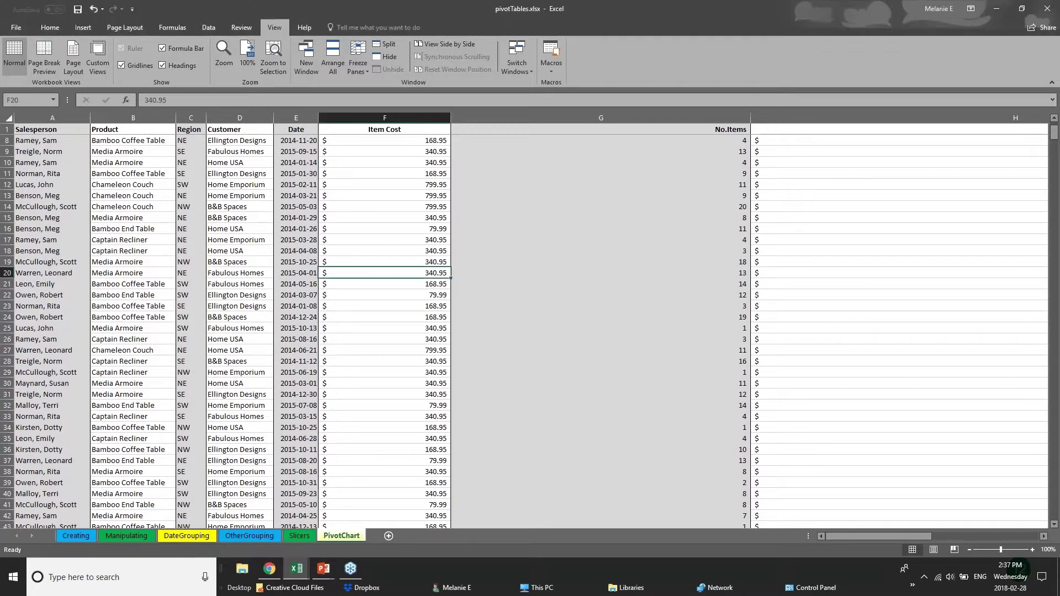
left_click(239, 372)
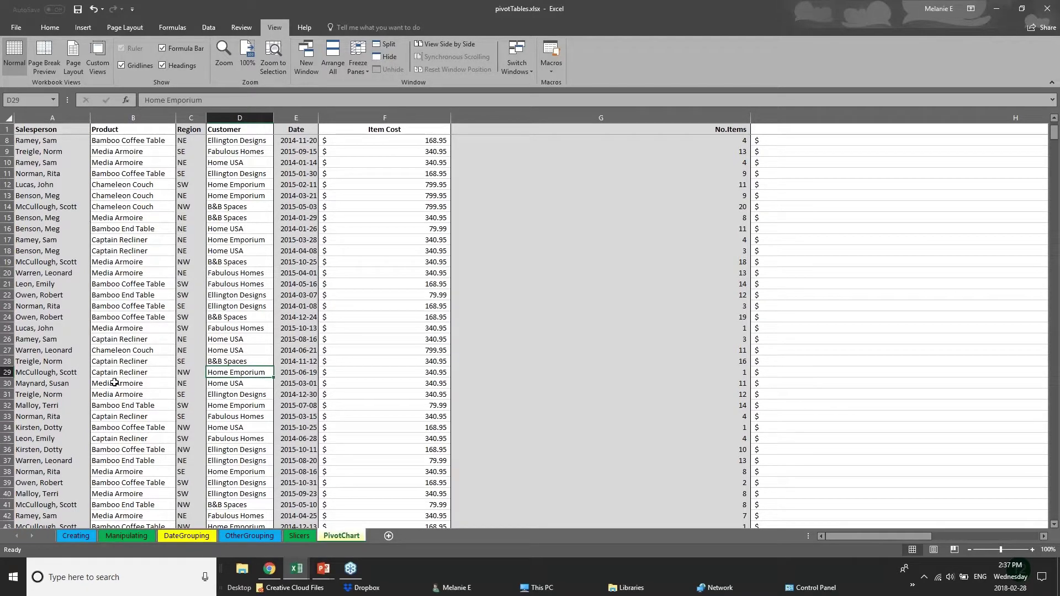
scroll(114, 383, "down", 2)
scroll(114, 383, "down", 13)
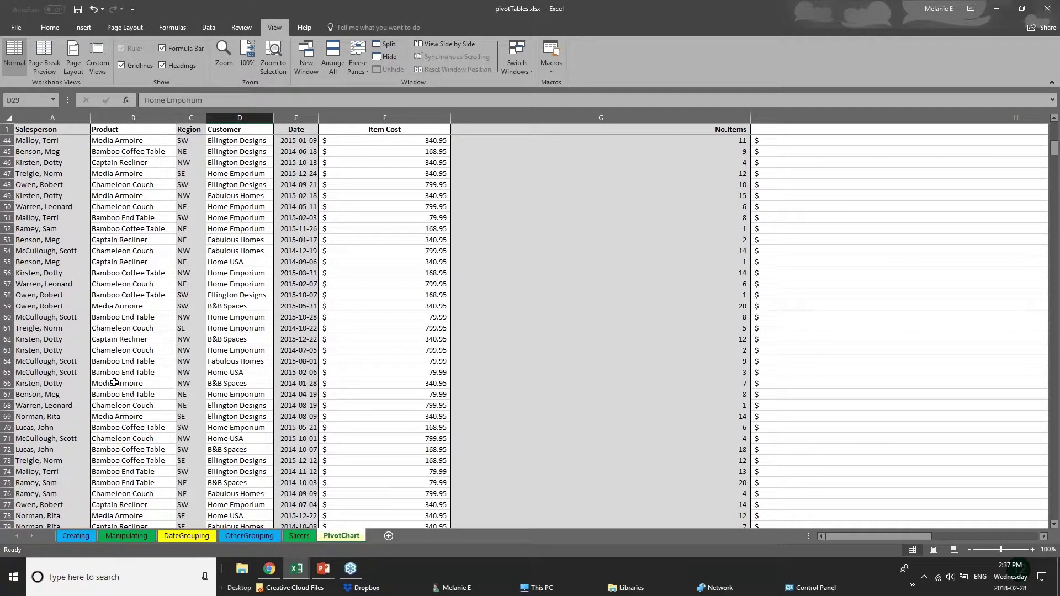
scroll(54, 421, "up", 4)
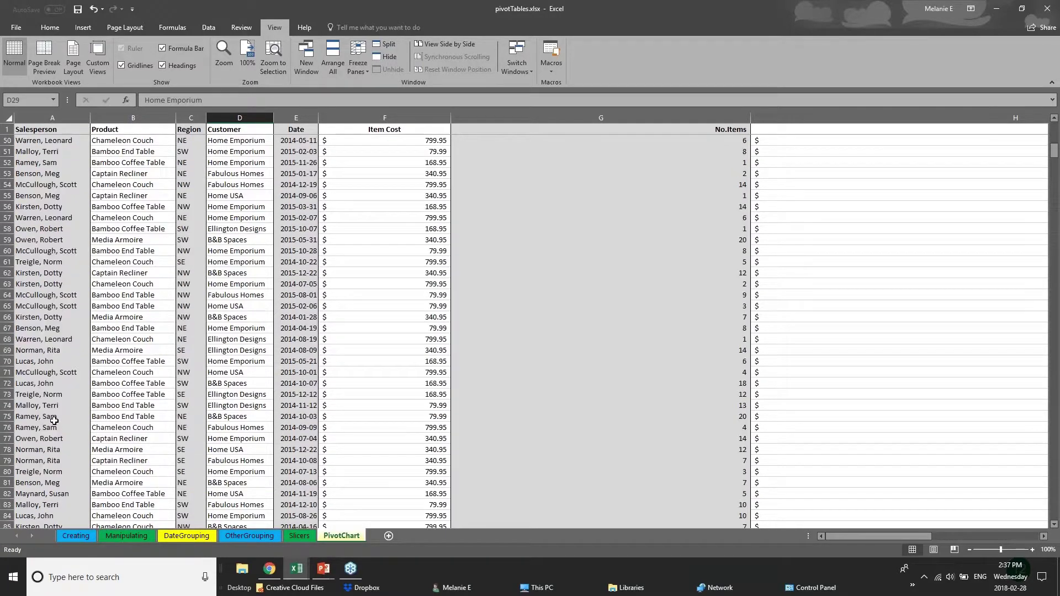
scroll(54, 421, "up", 8)
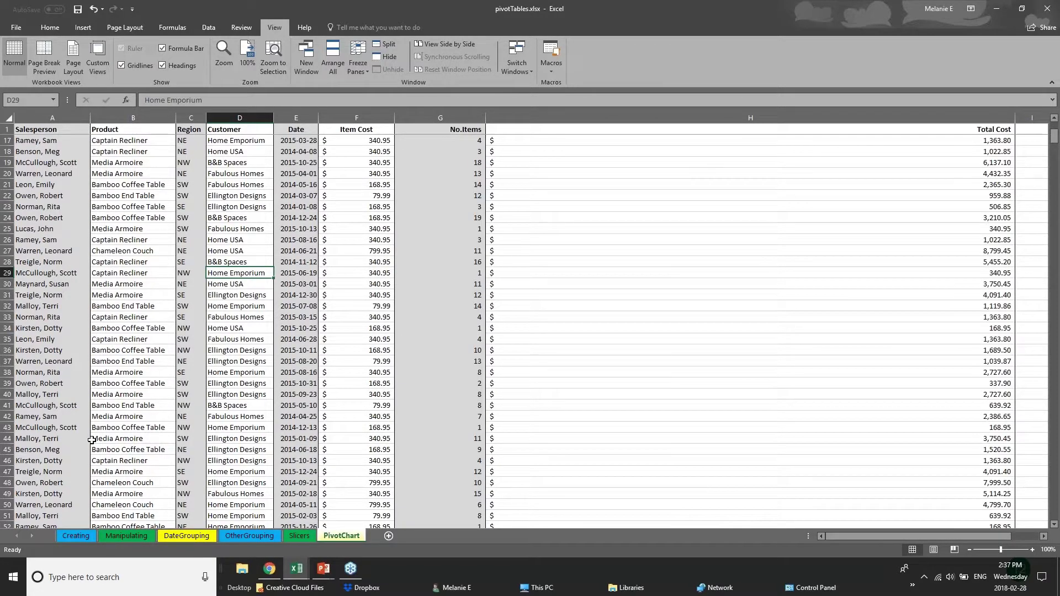
scroll(92, 440, "down", 3)
scroll(92, 440, "down", 18)
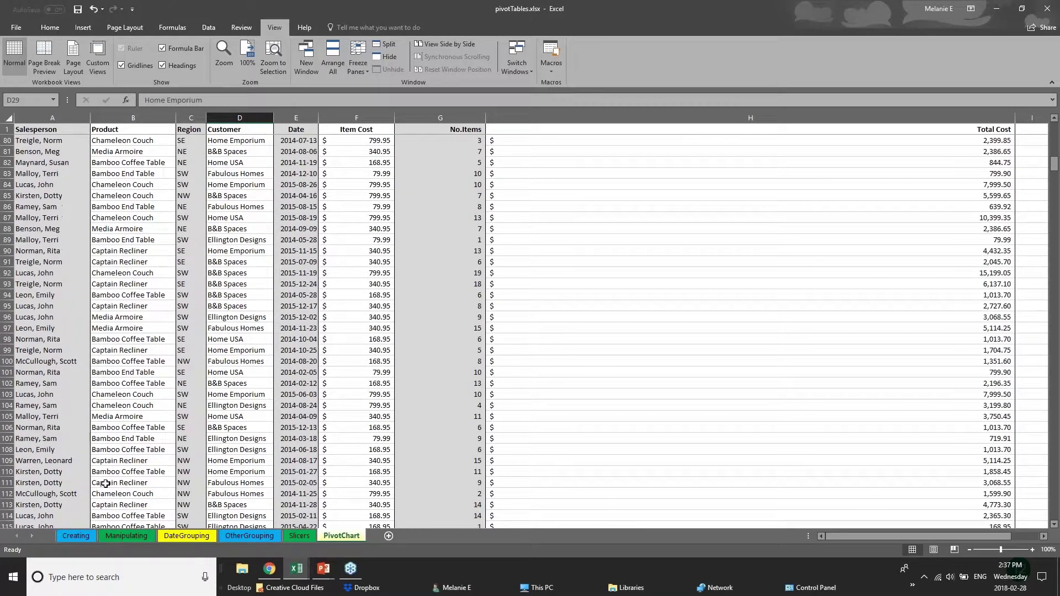
scroll(104, 484, "down", 2)
Step: Try splitting the worksheet window with row 110 selected, and examine the rows around it
left_click(6, 405)
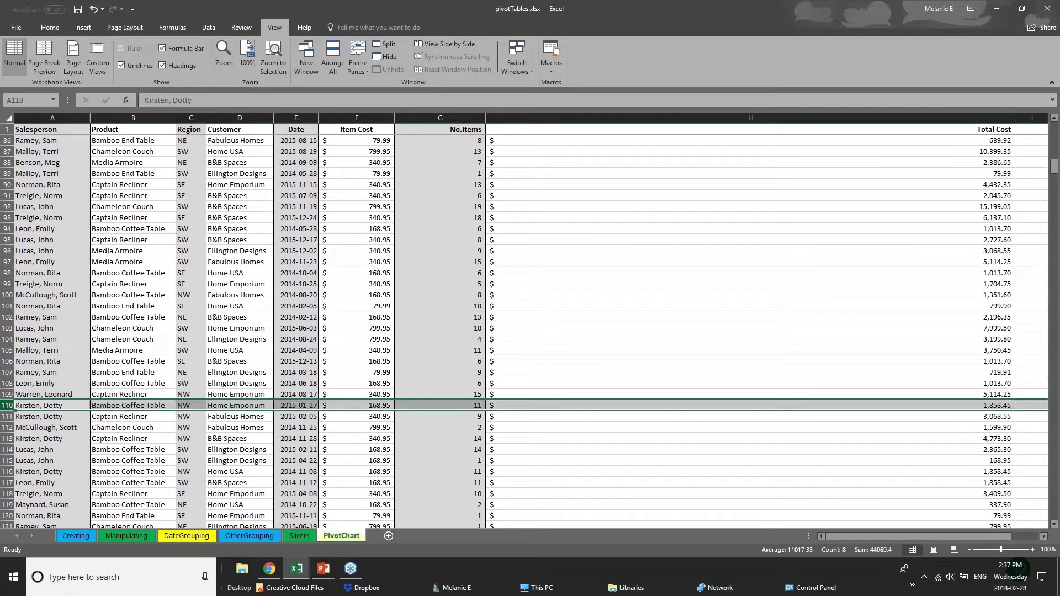
left_click(379, 49)
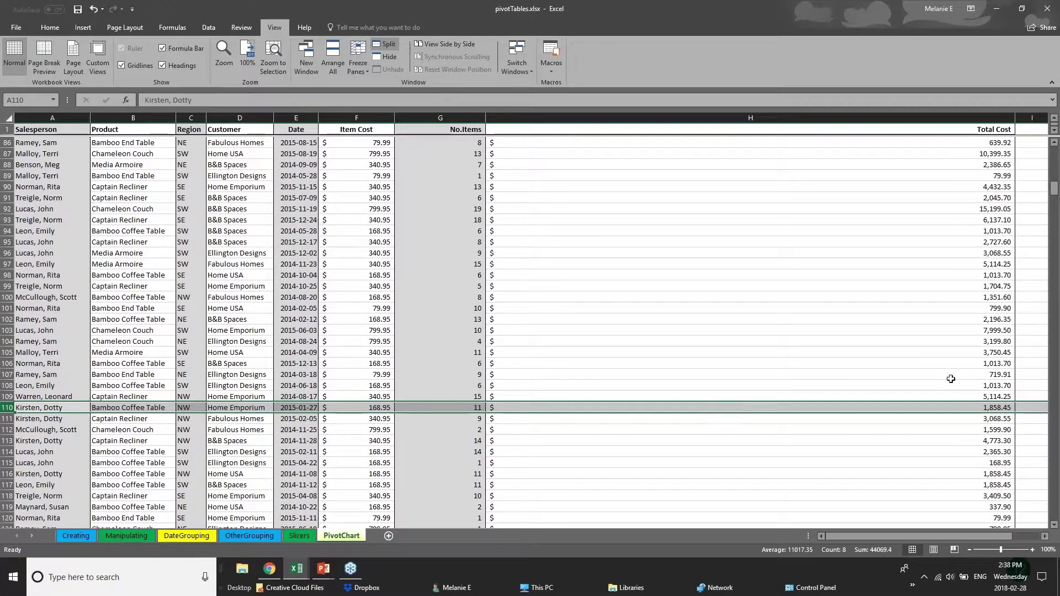
left_click(458, 362)
scroll(204, 431, "down", 3)
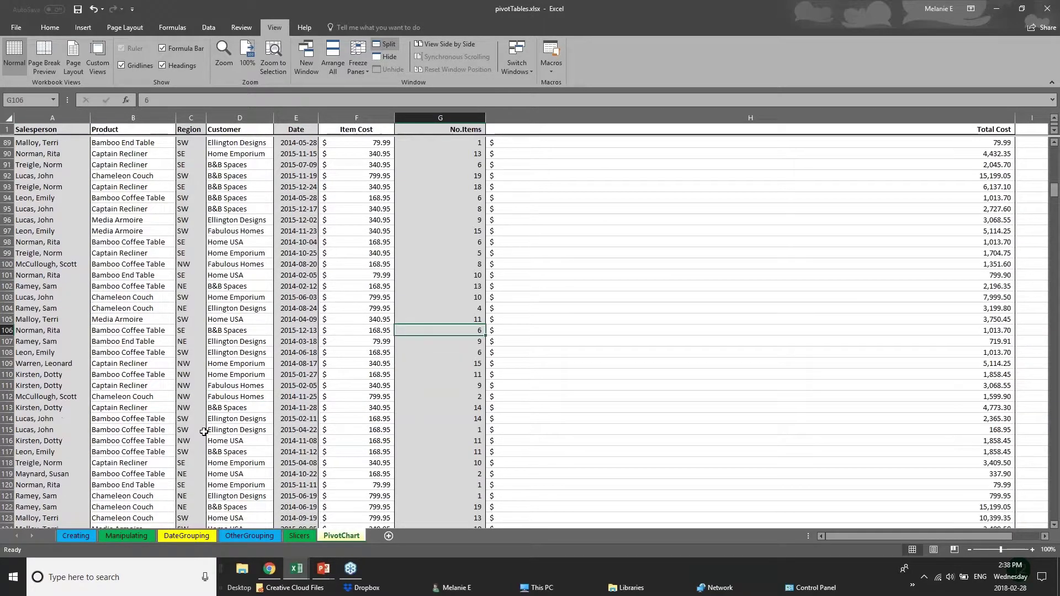
scroll(204, 431, "down", 5)
scroll(204, 431, "up", 1)
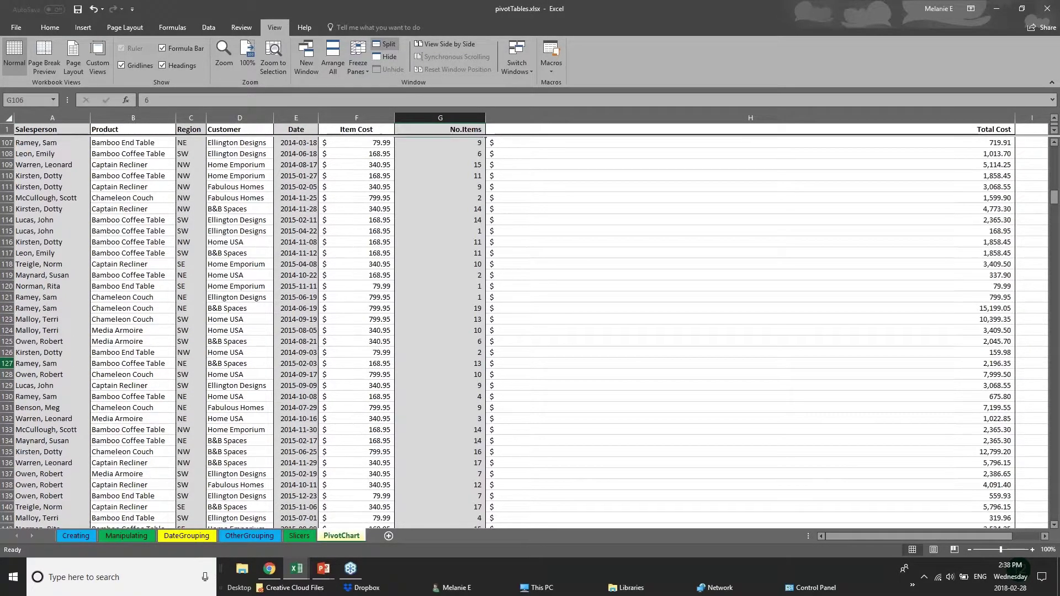
scroll(8, 314, "up", 6)
Step: Replace the existing split with a four-pane split above row 19 and before the Total Cost column
left_click(6, 330)
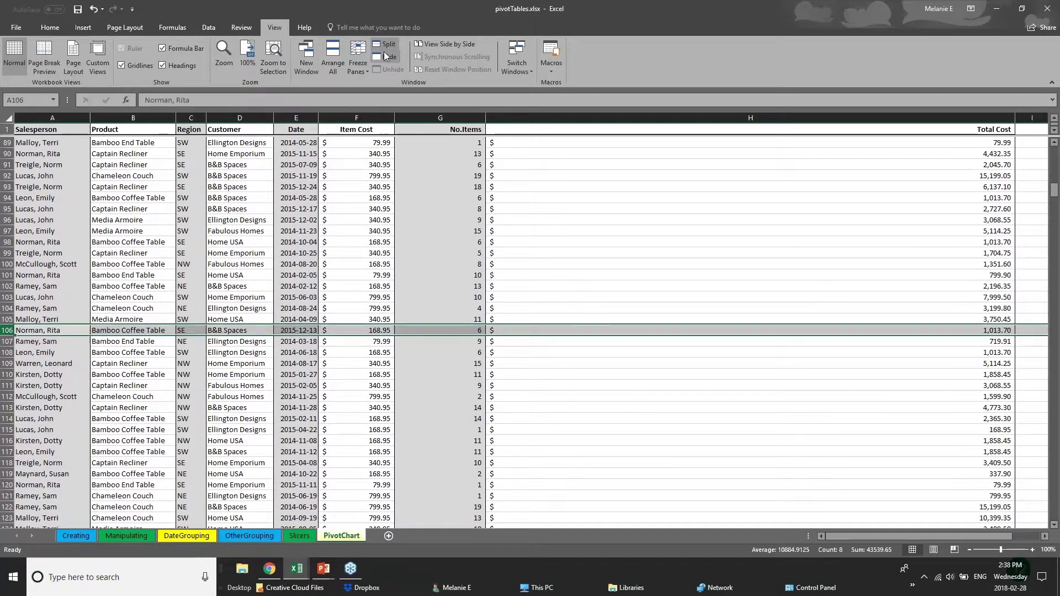
left_click(385, 45)
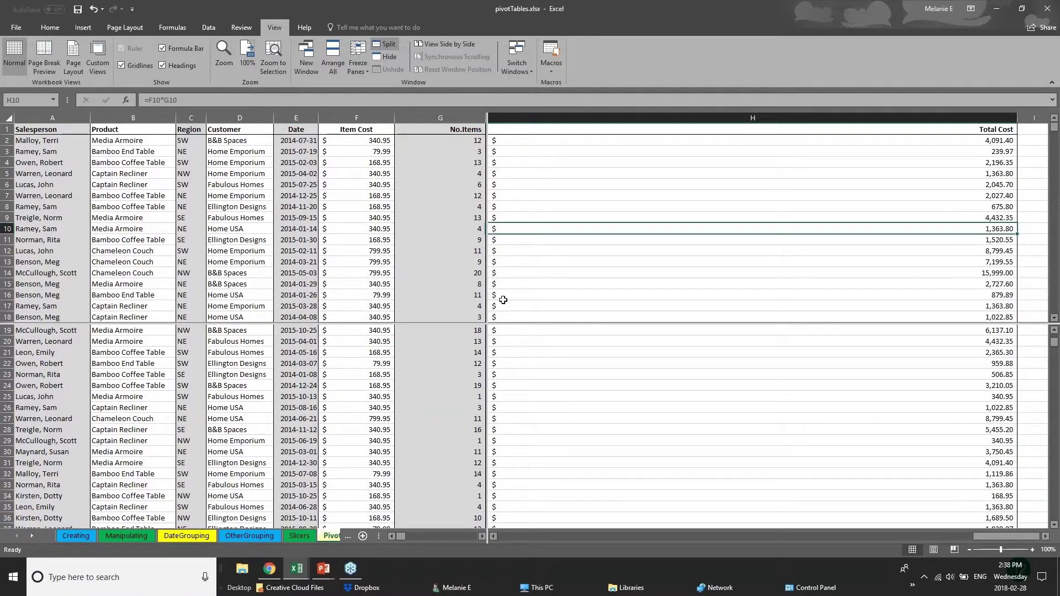
left_click(458, 329)
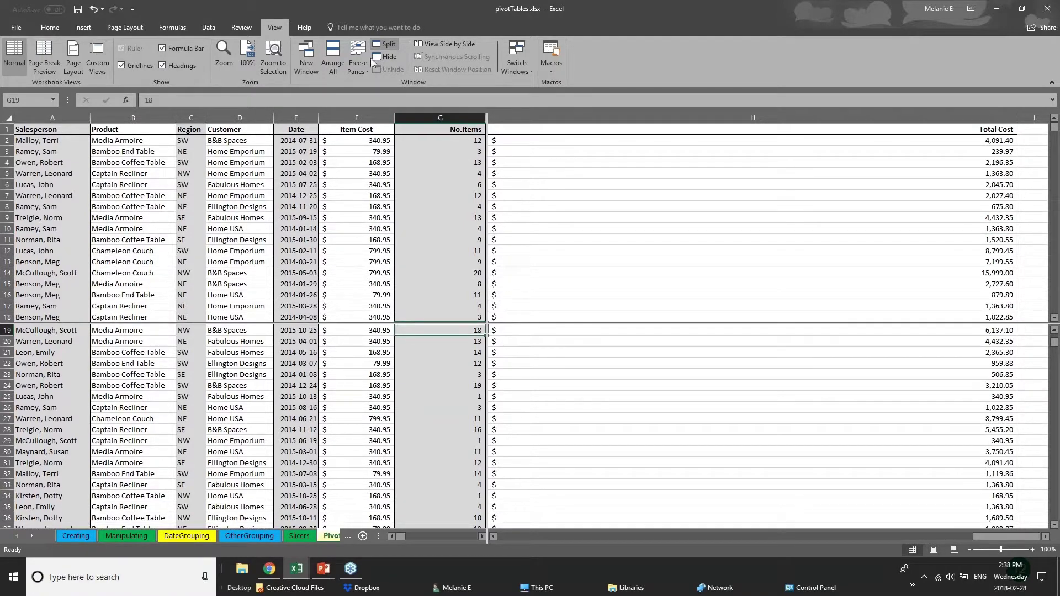
left_click(358, 63)
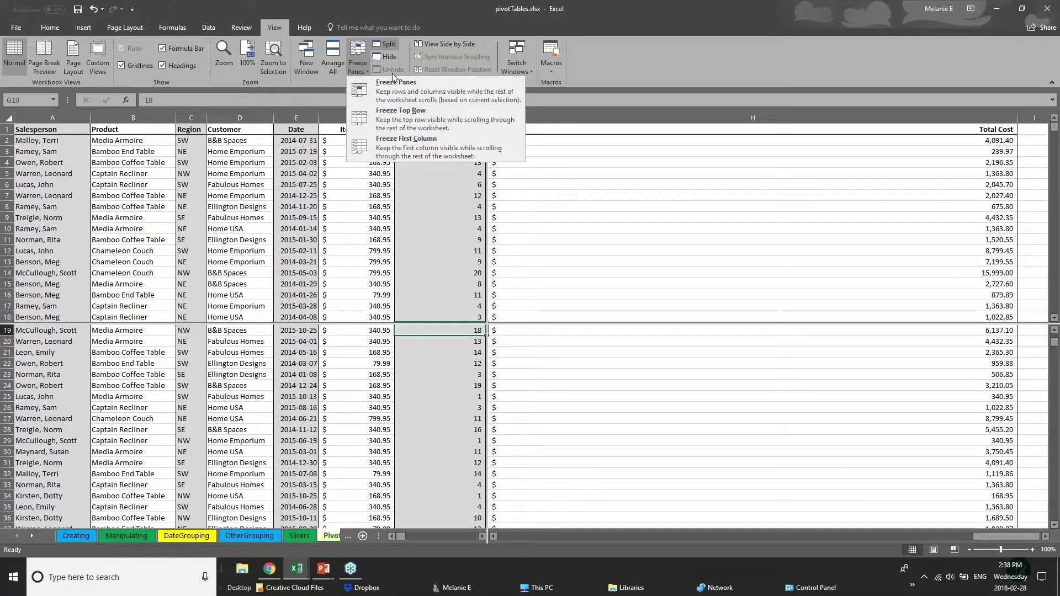
left_click(584, 210)
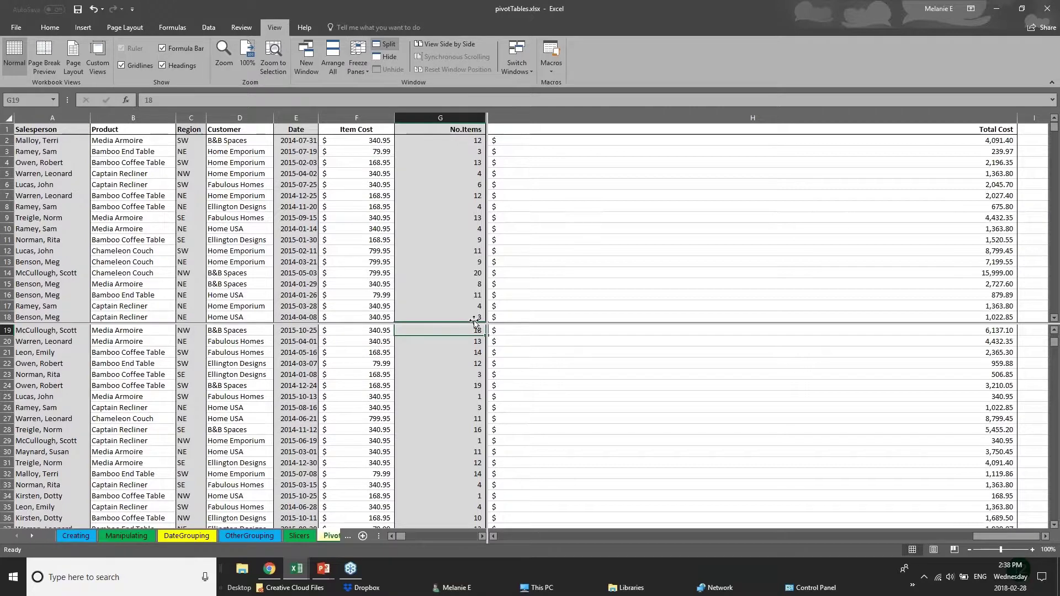
Step: Browse the lower and upper panes independently to compare distant rows of the sales list
scroll(438, 414, "up", 4)
scroll(439, 414, "down", 4)
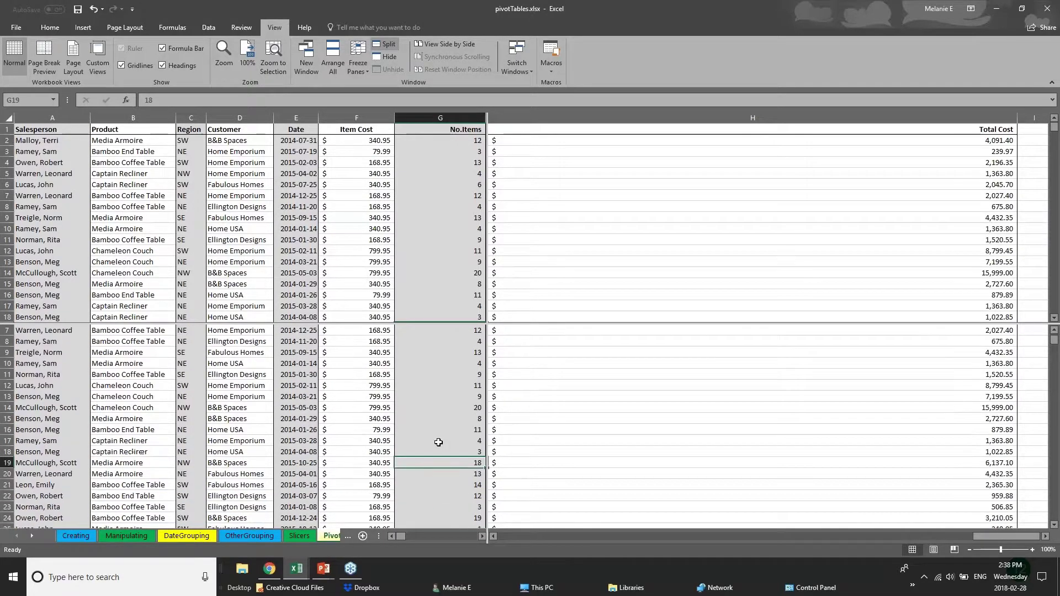
scroll(439, 442, "up", 6)
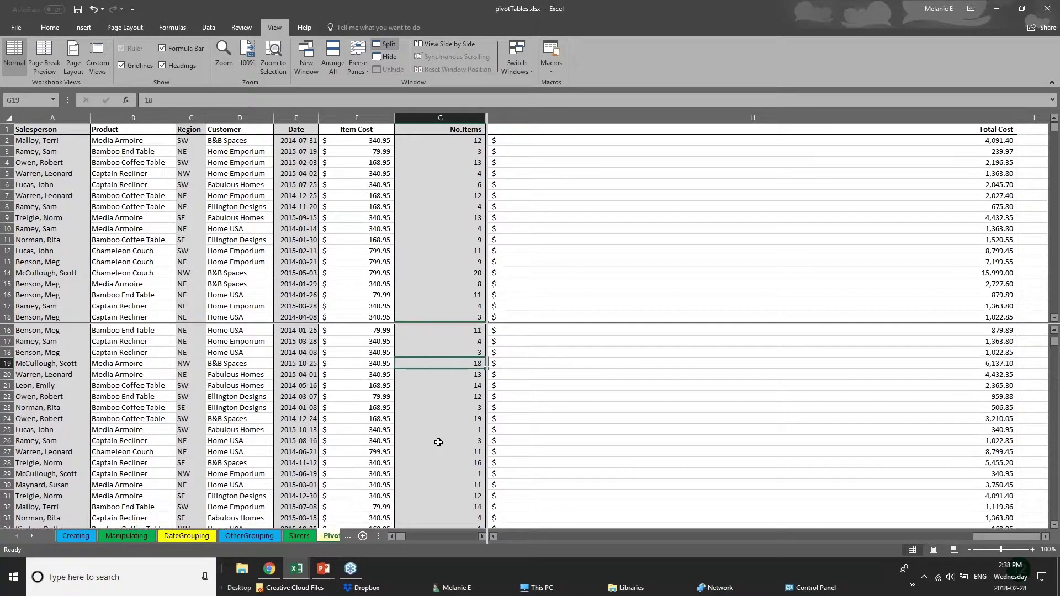
scroll(438, 442, "down", 13)
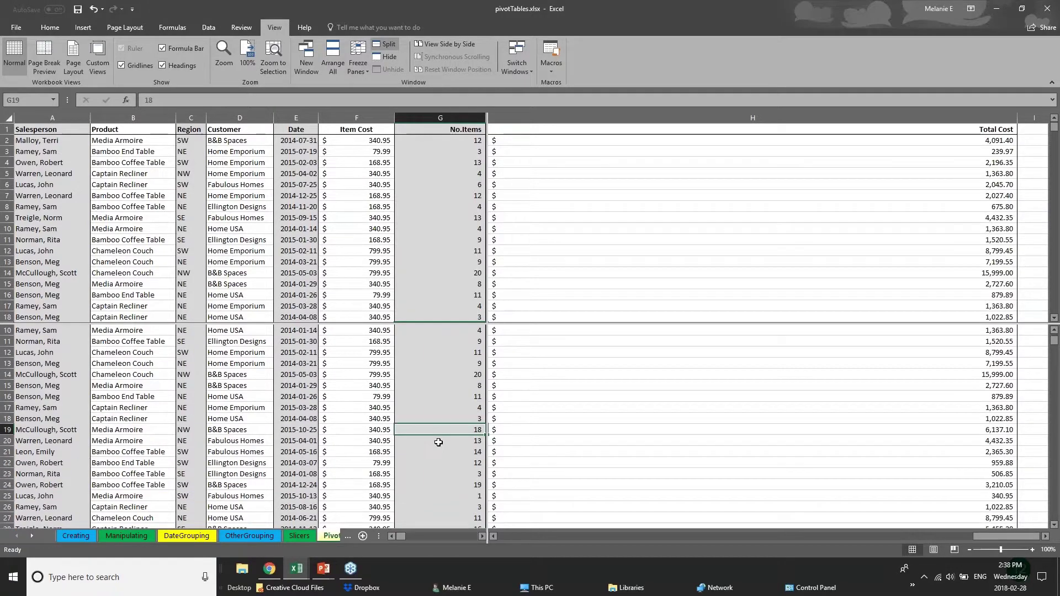
scroll(438, 442, "down", 20)
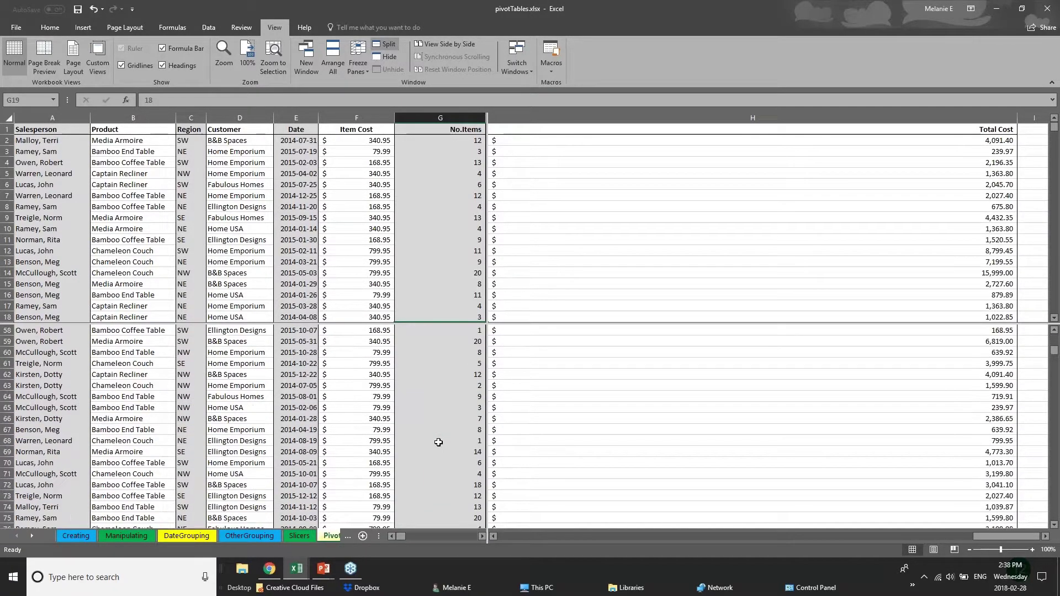
scroll(438, 442, "up", 4)
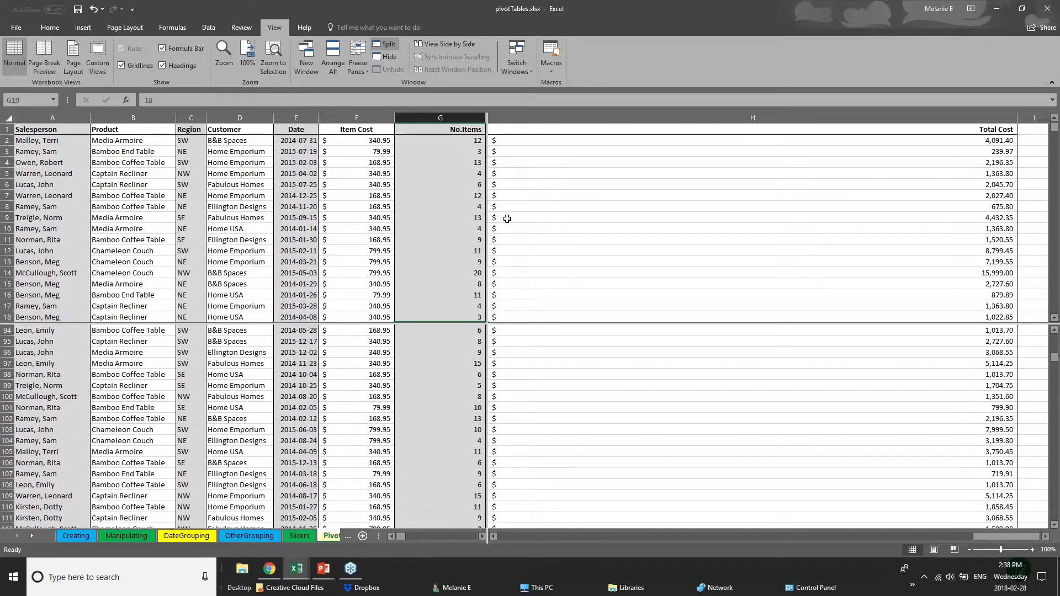
left_click(301, 246)
scroll(301, 247, "down", 15)
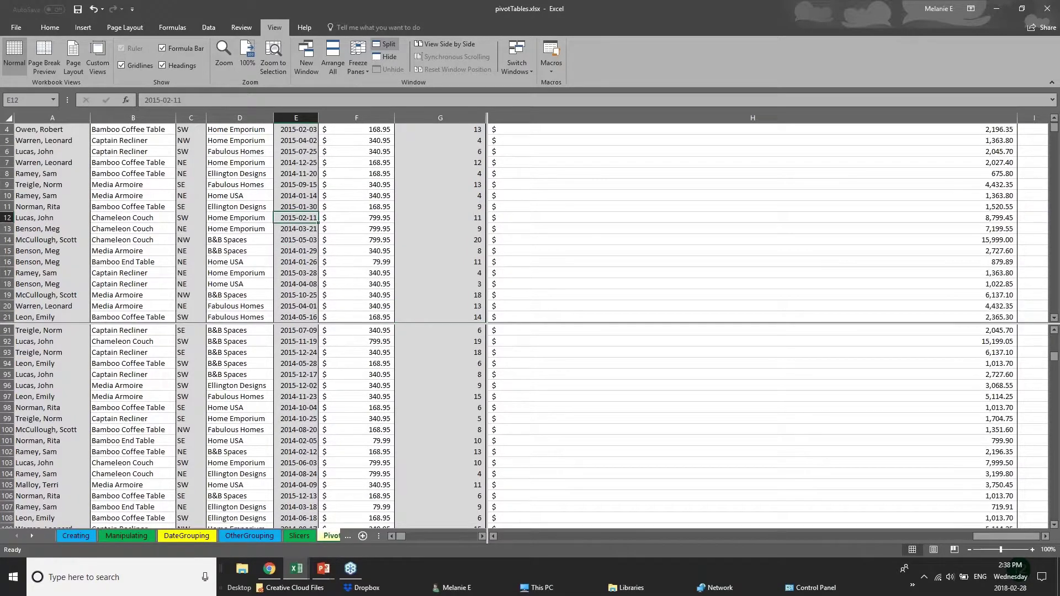
left_click(191, 218)
left_click(20, 226)
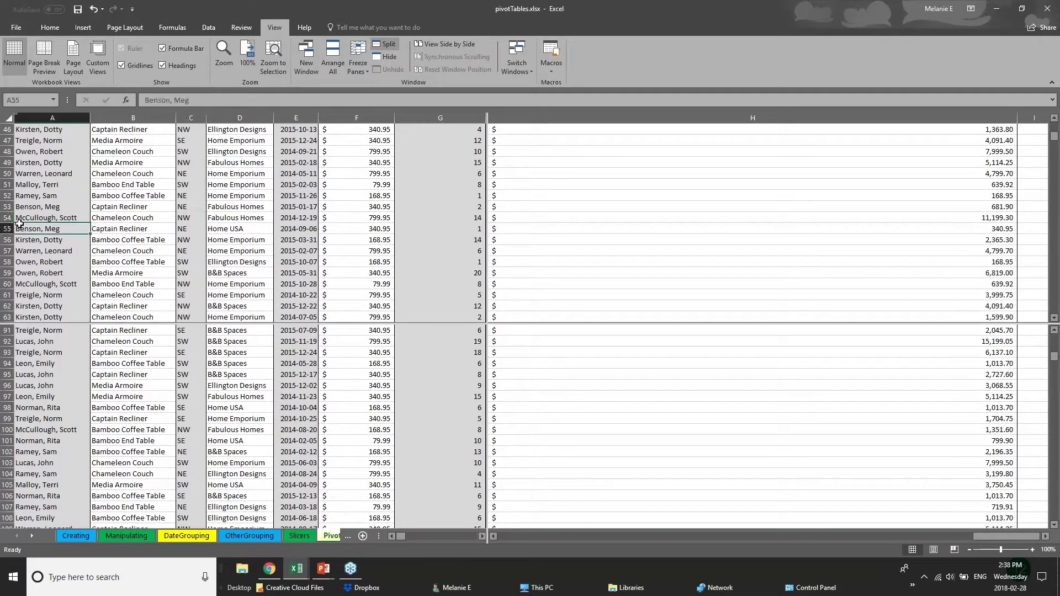
scroll(65, 279, "up", 4)
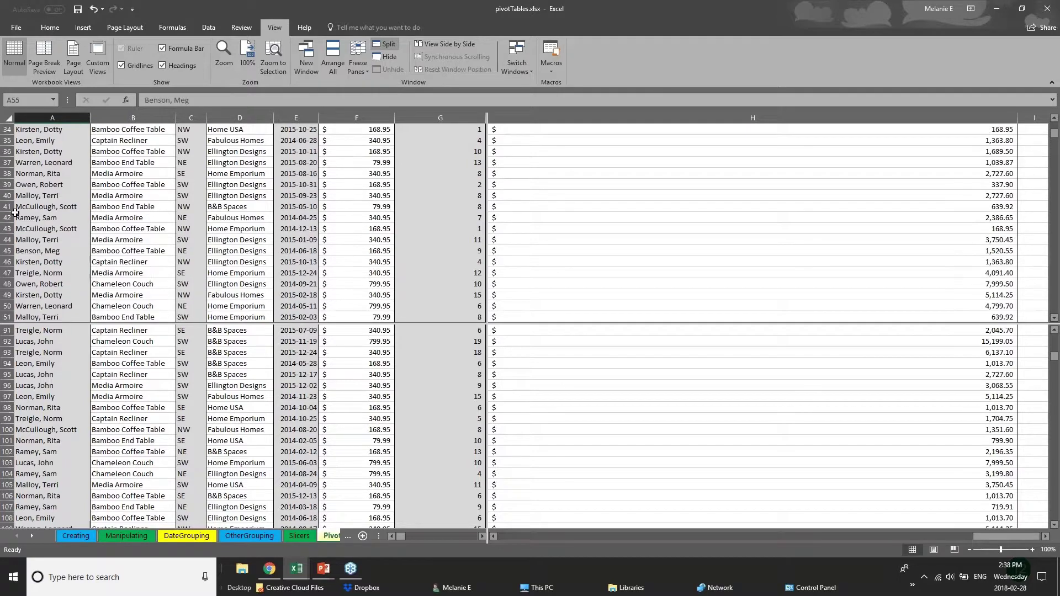
left_click(67, 394)
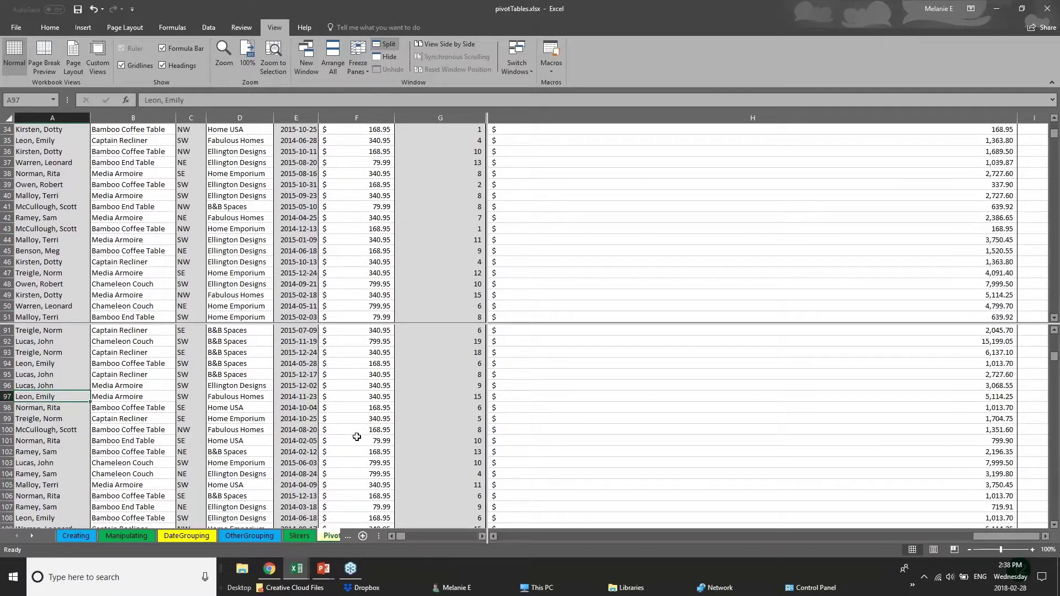
Step: Look through the DateGrouping, OtherGrouping and PivotChart sheets, and browse the lower pane of the split sales list
left_click(332, 537)
left_click(229, 540)
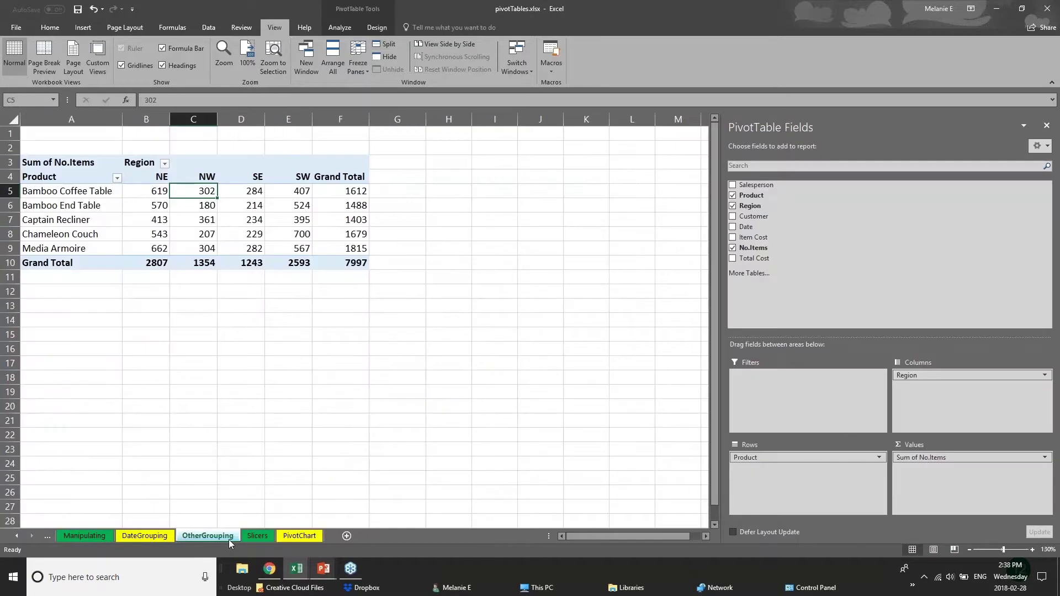
left_click(157, 537)
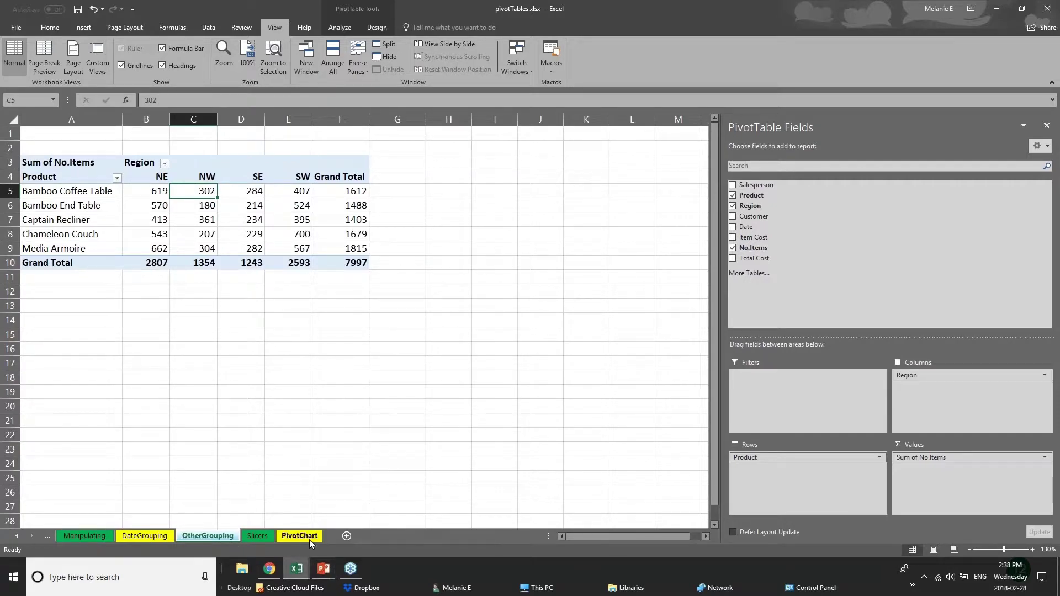
left_click(92, 540)
left_click(117, 537)
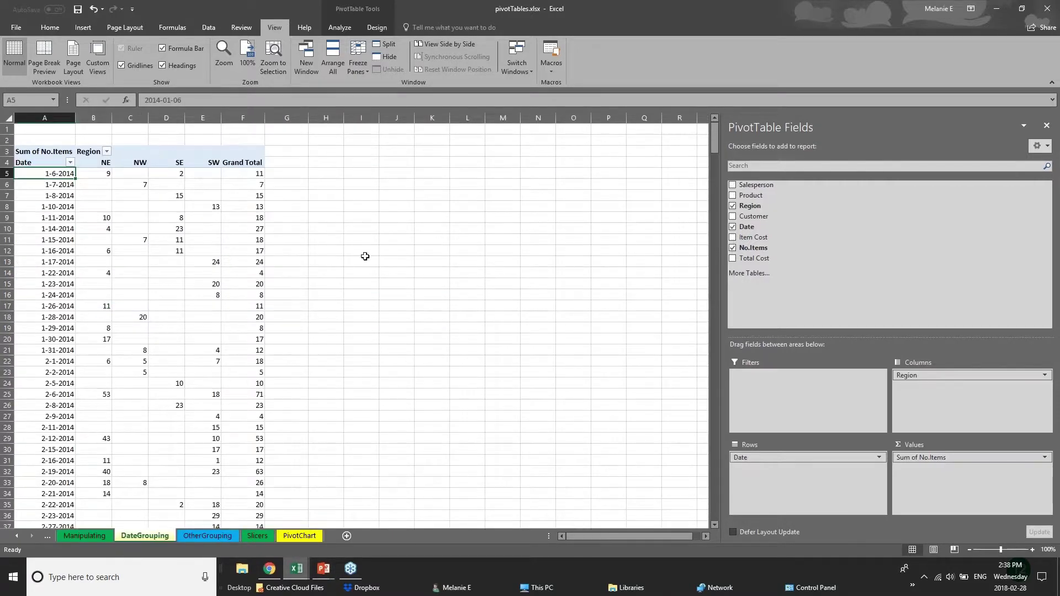
left_click(198, 541)
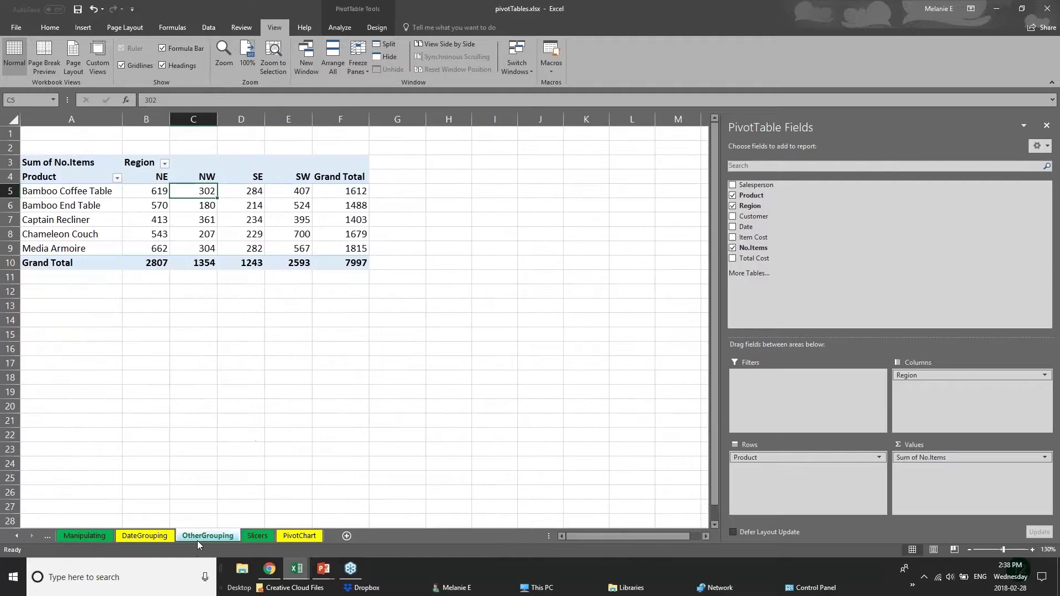
left_click(296, 538)
scroll(259, 393, "down", 6)
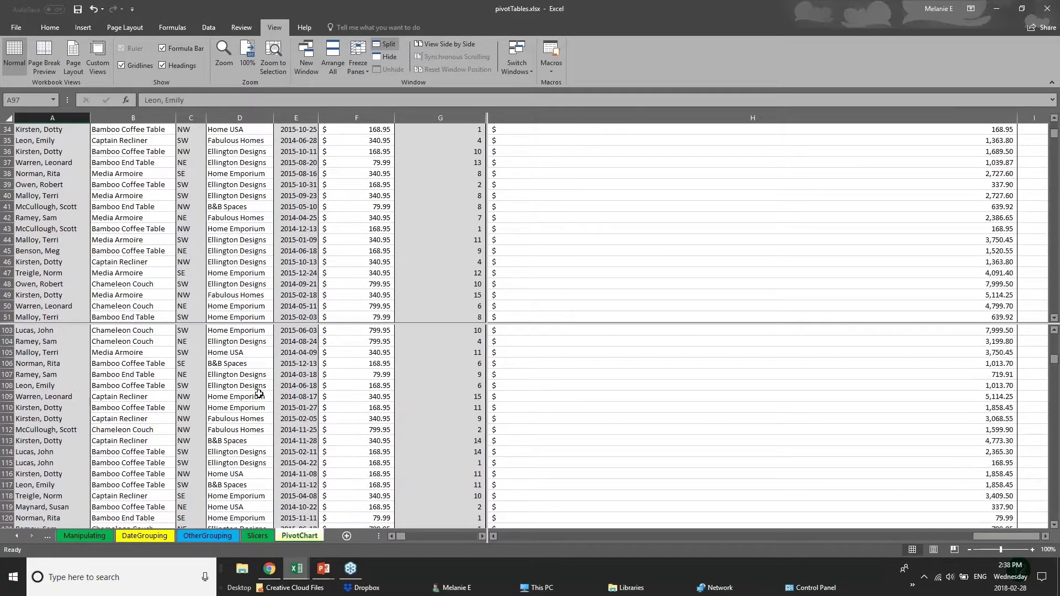
scroll(249, 243, "up", 6)
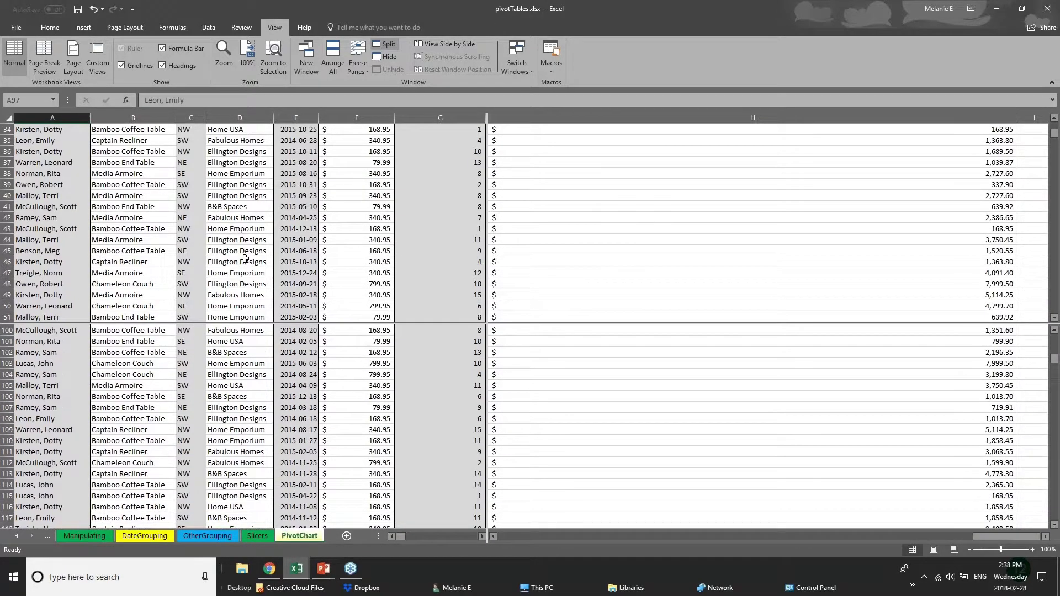
scroll(244, 259, "up", 5)
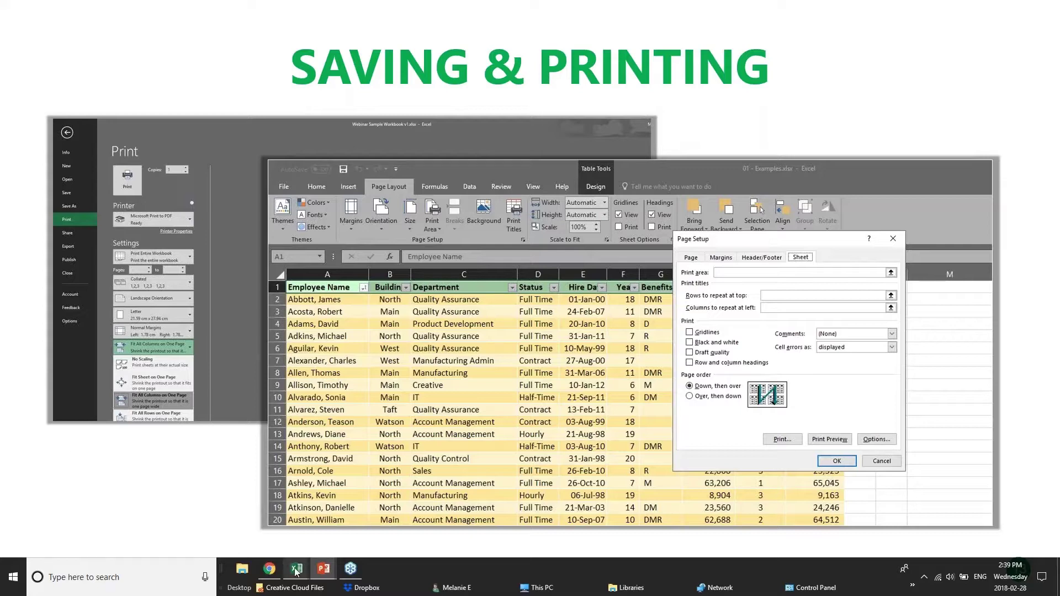
Step: Return to the pivot workbook, look over its sheets, and switch to the 2017 Budget sheet of 01 - Examples.xlsx
mouse_move(306, 553)
left_click(319, 527)
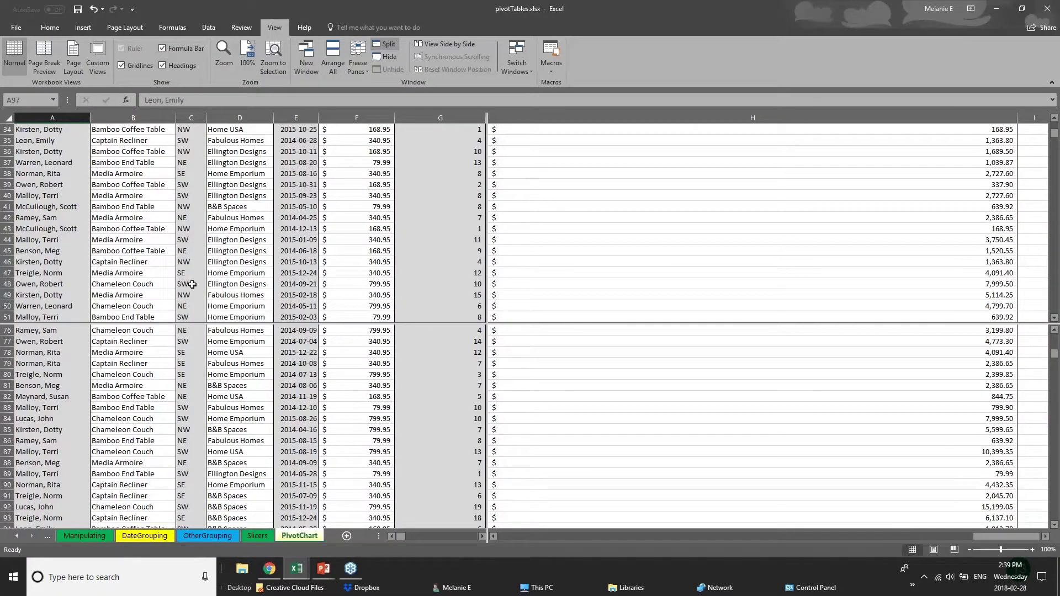
scroll(319, 519, "down", 11)
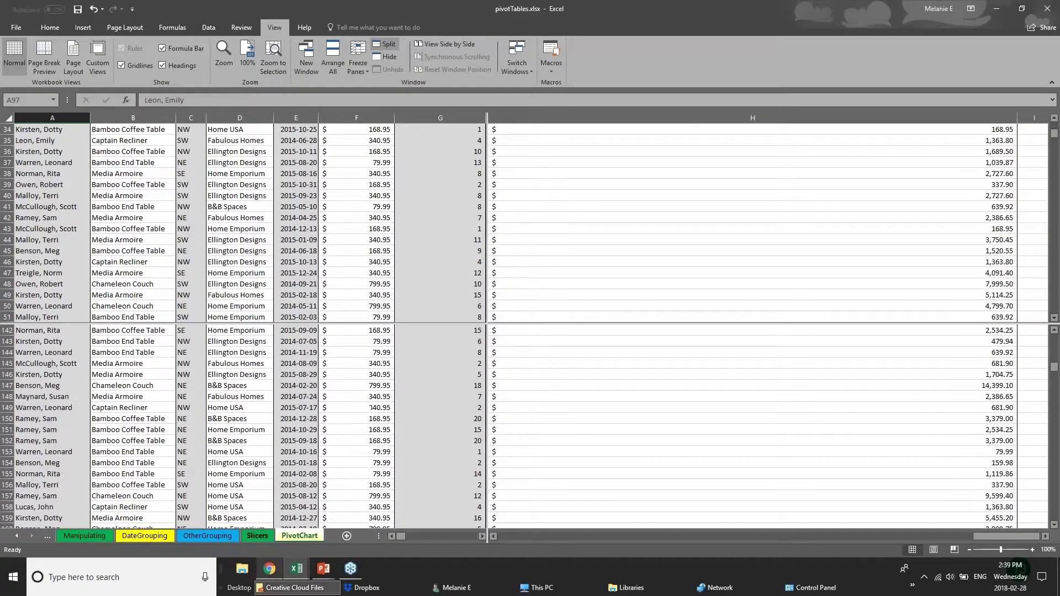
left_click(208, 536)
left_click(145, 535)
left_click(84, 536)
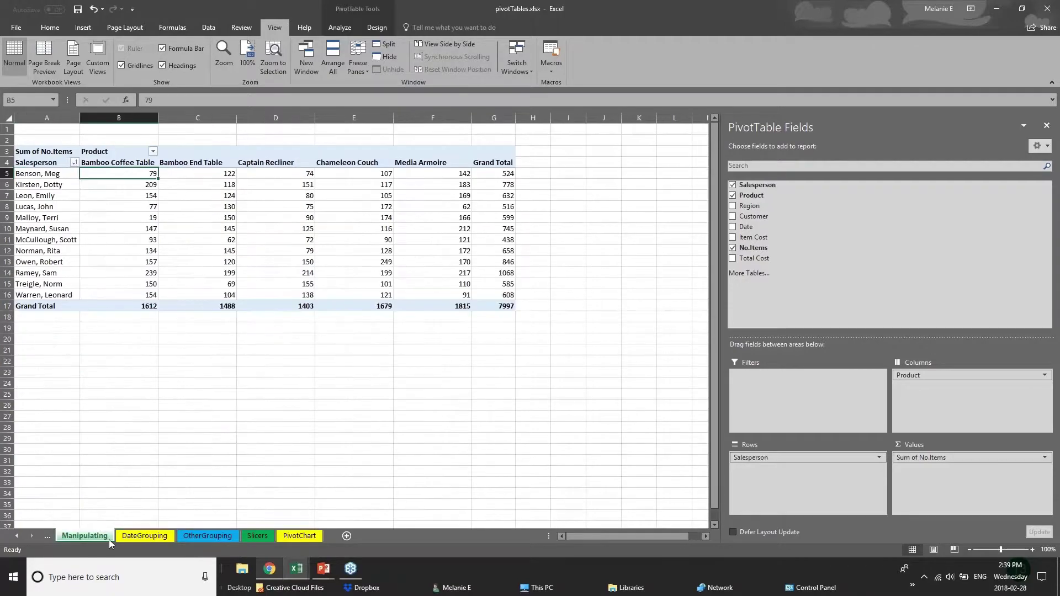
left_click(297, 569)
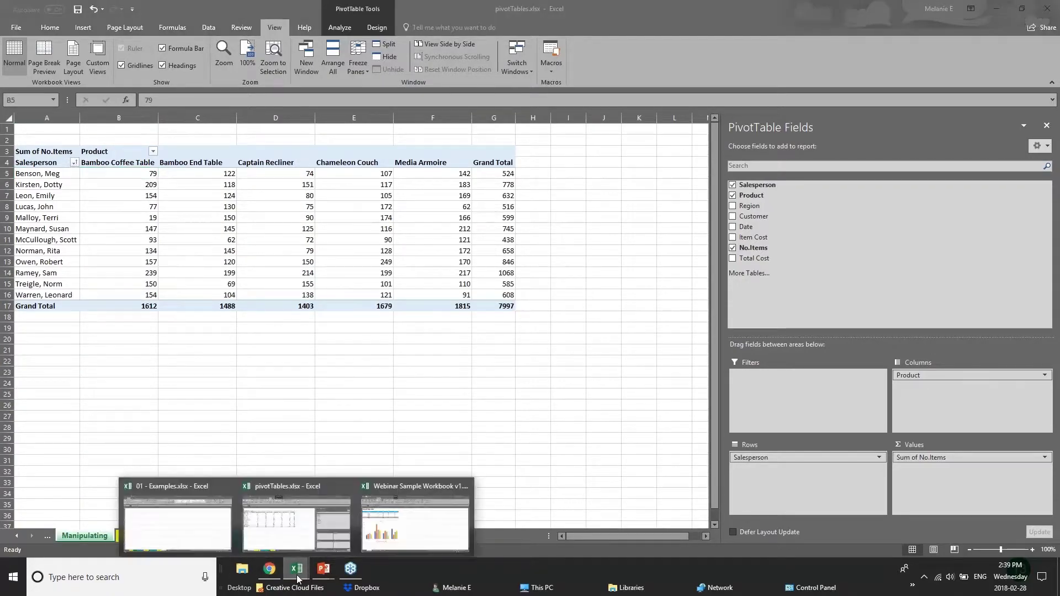
left_click(198, 515)
left_click(164, 535)
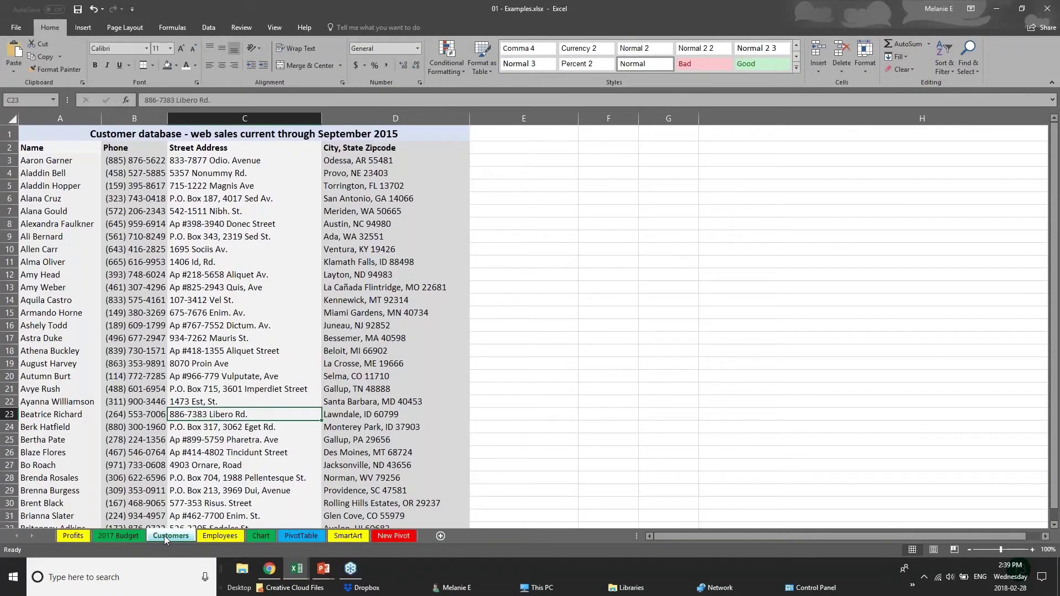
left_click(118, 535)
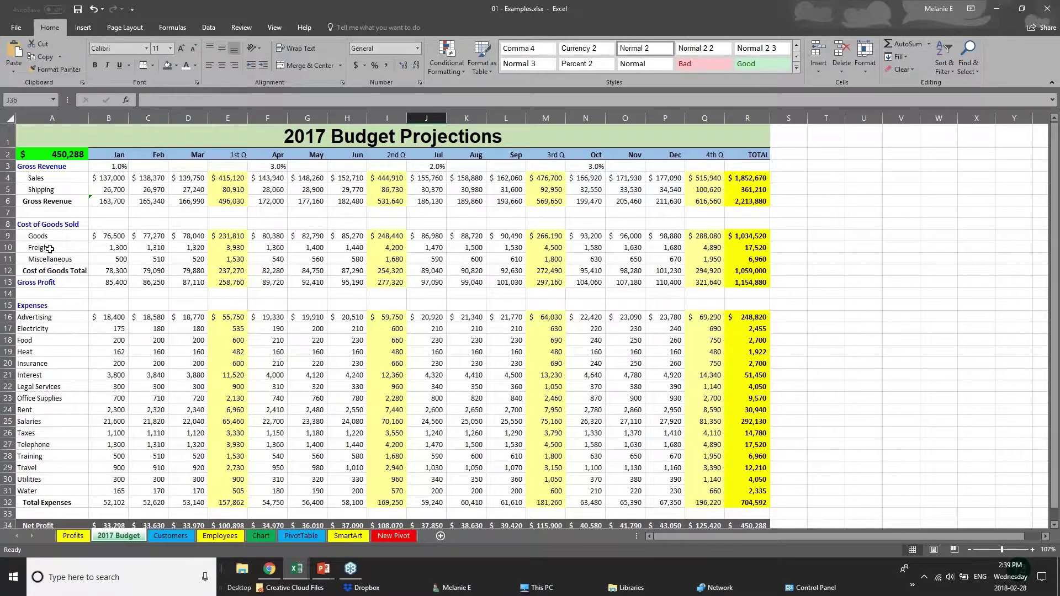
Step: Save the budget workbook under its existing name and display the Save As locations
left_click(15, 28)
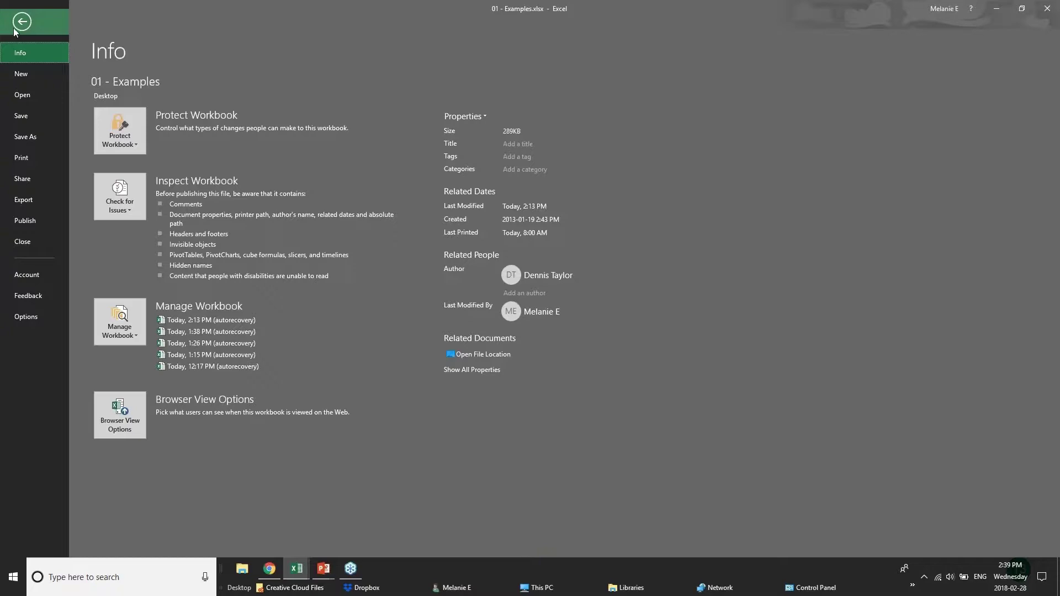
left_click(45, 119)
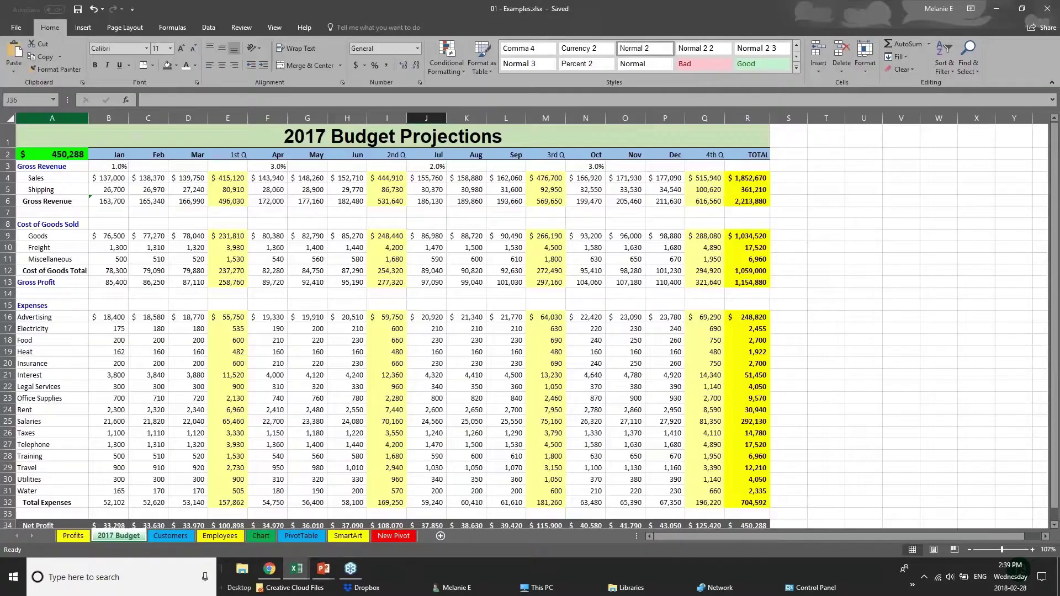
left_click(12, 26)
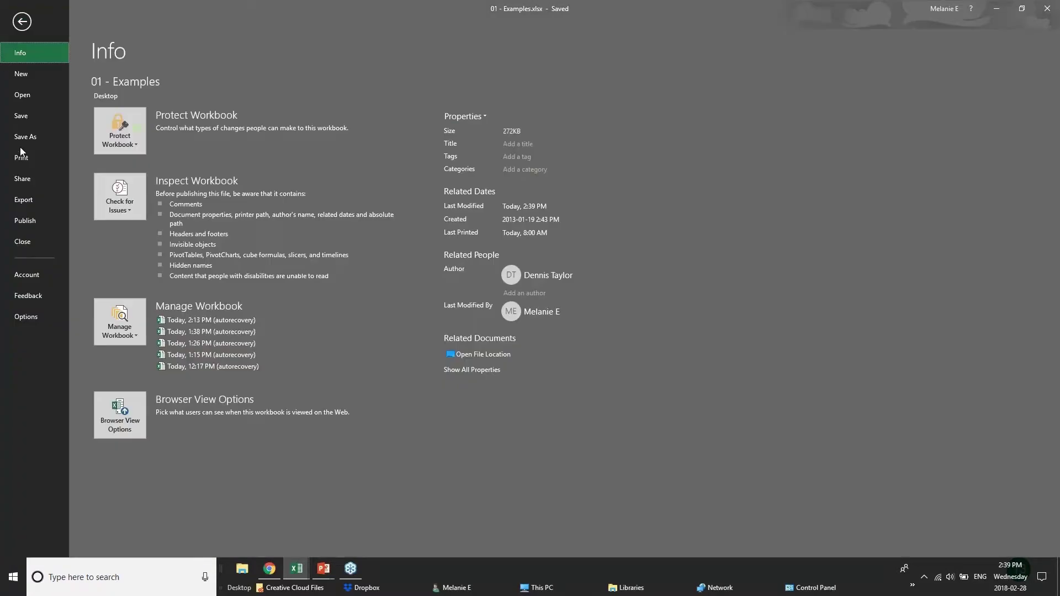
left_click(25, 145)
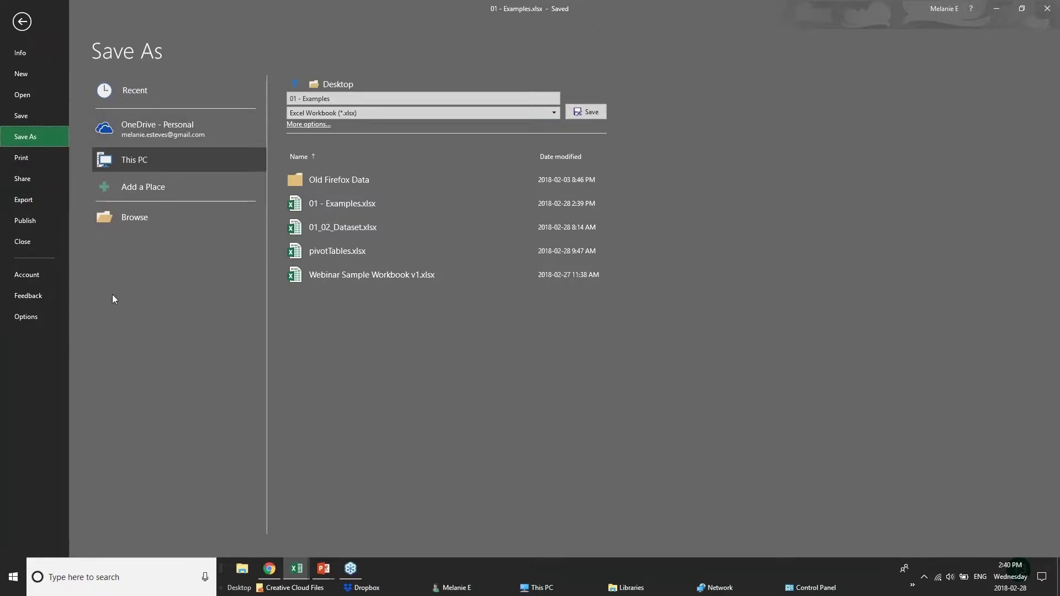
Step: Bring up the print settings for the 2017 Budget sheet and choose Microsoft Print to PDF as the printer
key("ctrl+p")
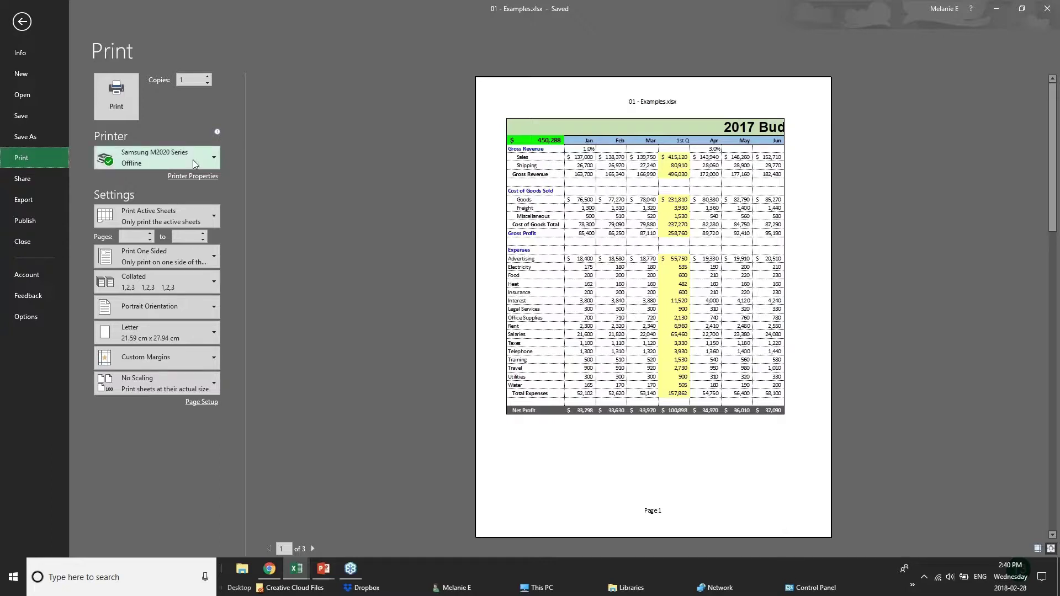
mouse_move(193, 164)
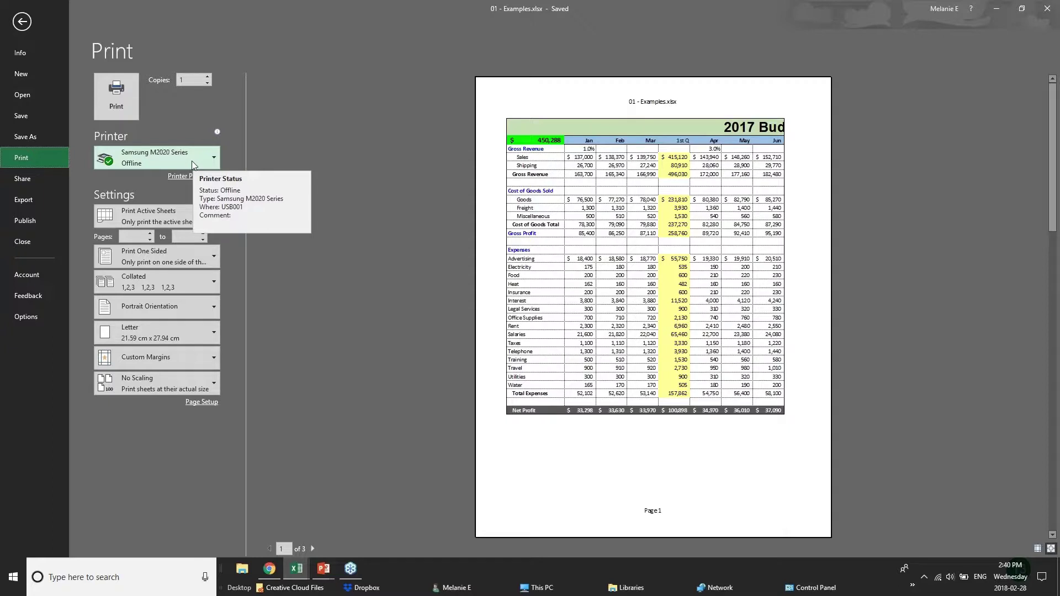
left_click(194, 161)
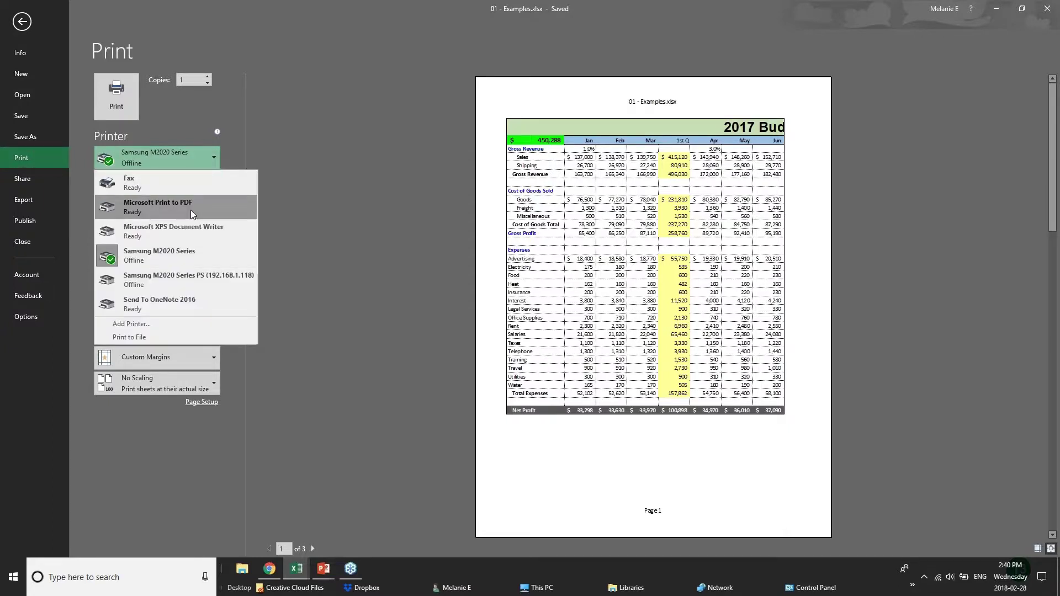
left_click(191, 210)
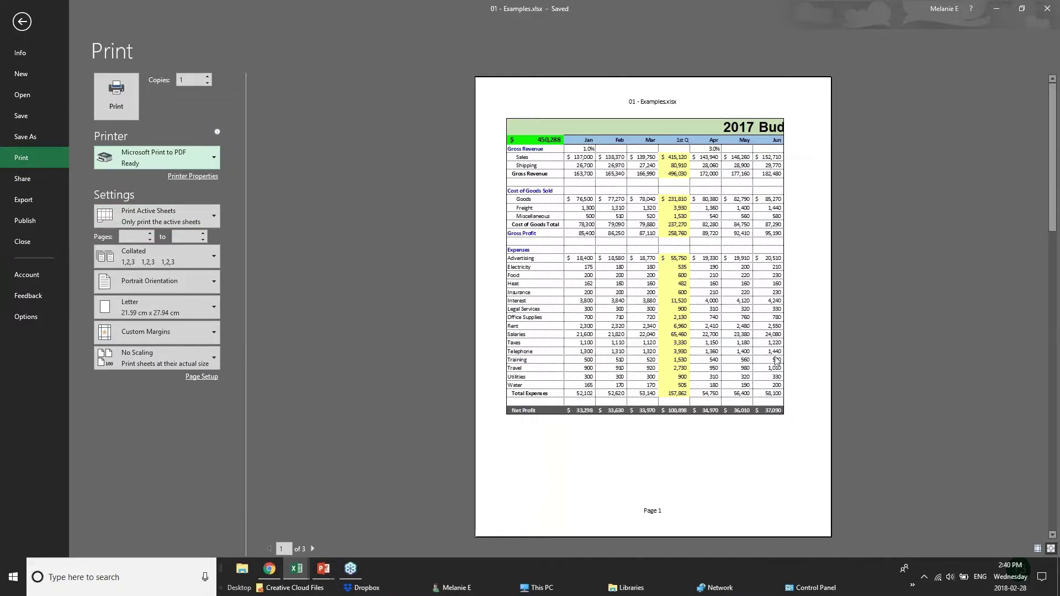
Step: Check every page of the budget's print preview and change the page orientation to landscape
left_click(313, 548)
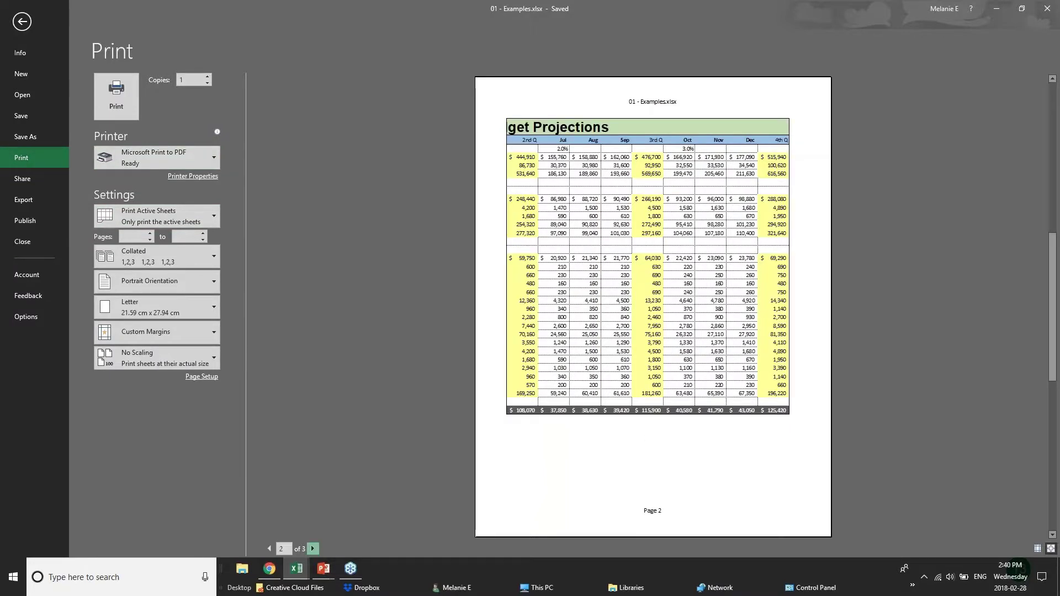
left_click(313, 549)
left_click(269, 549)
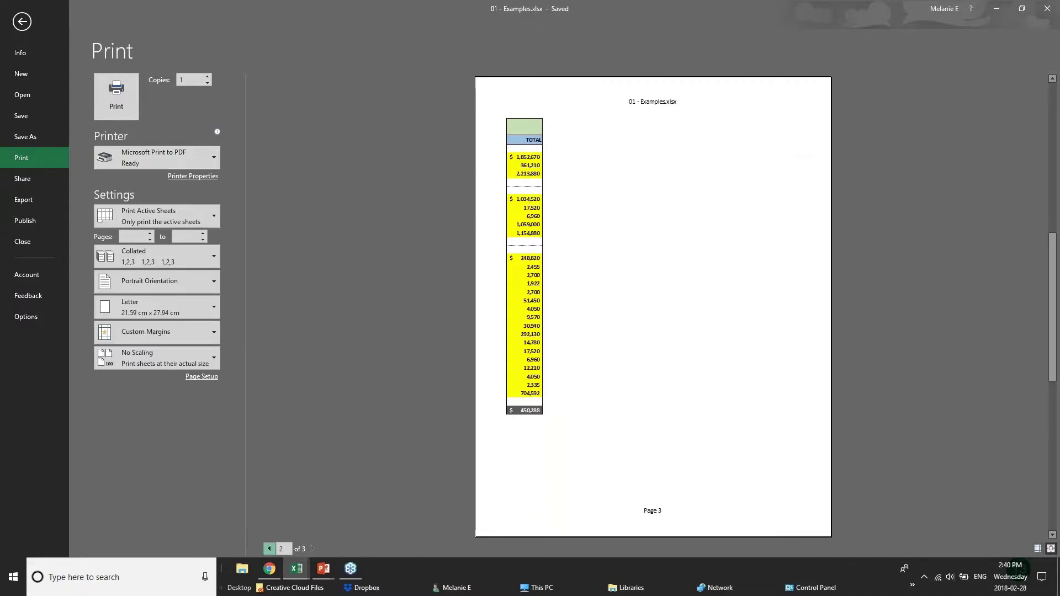
left_click(269, 548)
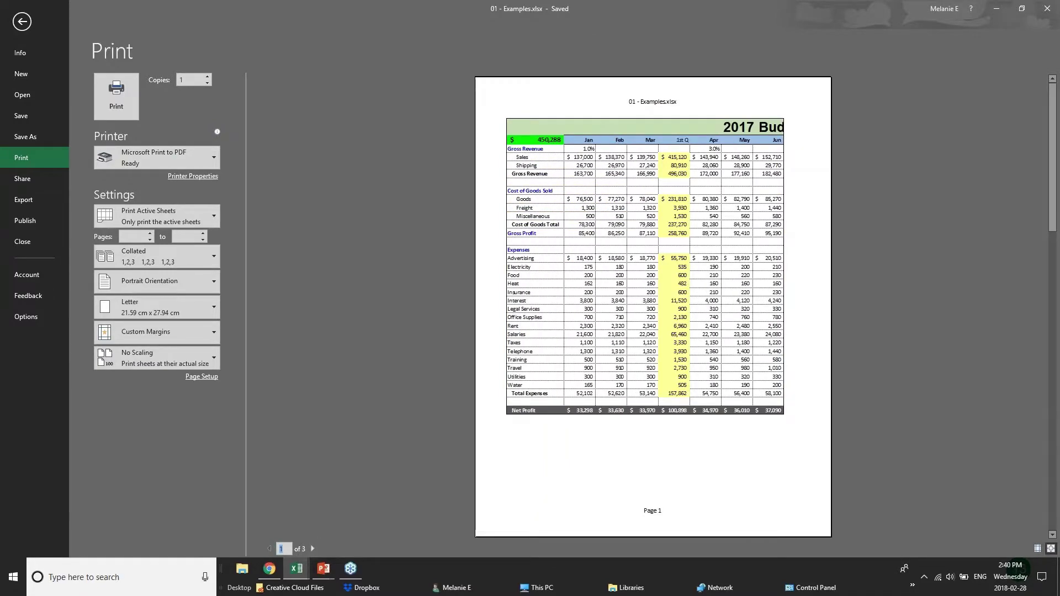
left_click(201, 285)
left_click(194, 331)
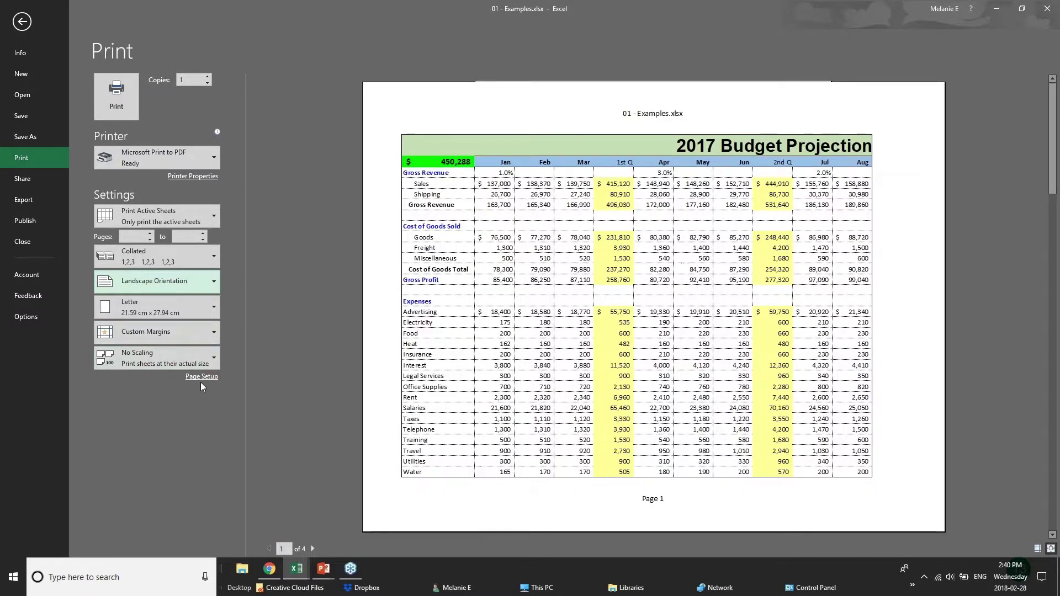
Step: Try limiting the printout to the current selection, and switch back to printing the active sheets
left_click(214, 218)
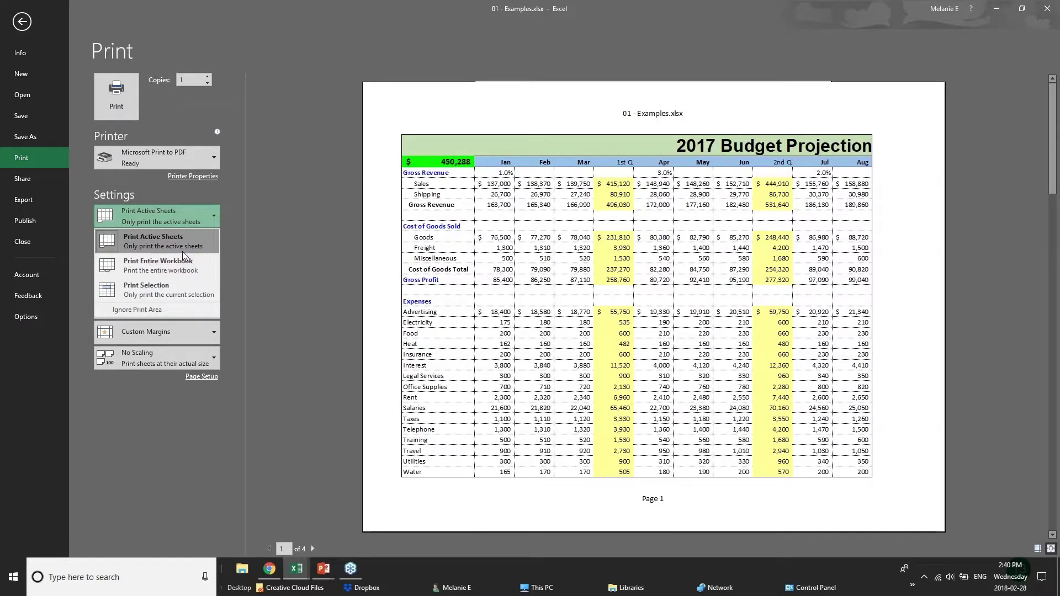
left_click(184, 288)
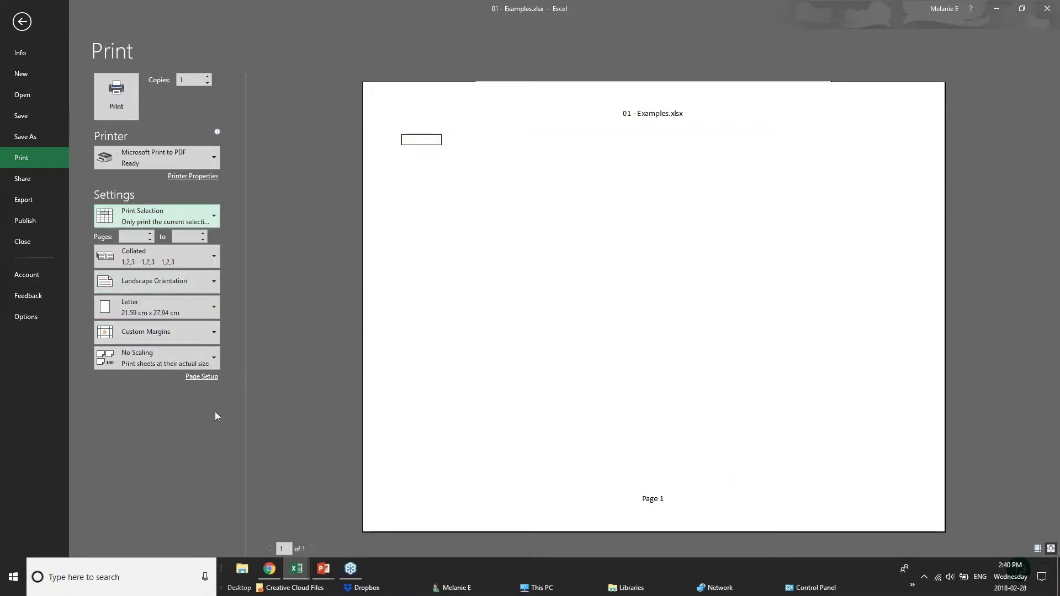
left_click(190, 209)
left_click(174, 250)
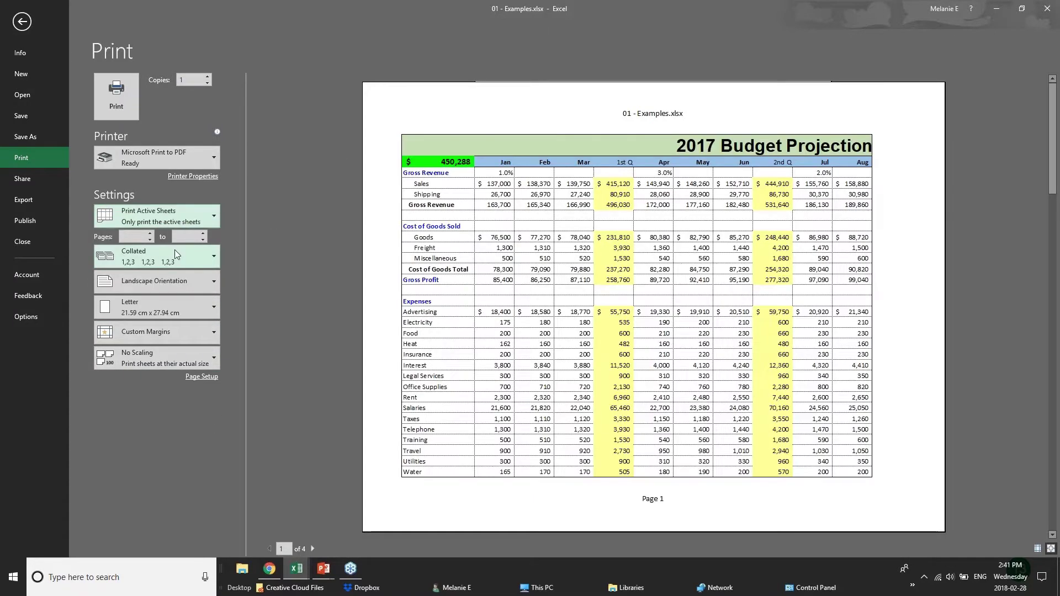
Step: Apply Narrow margins to the budget printout and set its scaling to fit 1 page wide by 1 tall
left_click(208, 331)
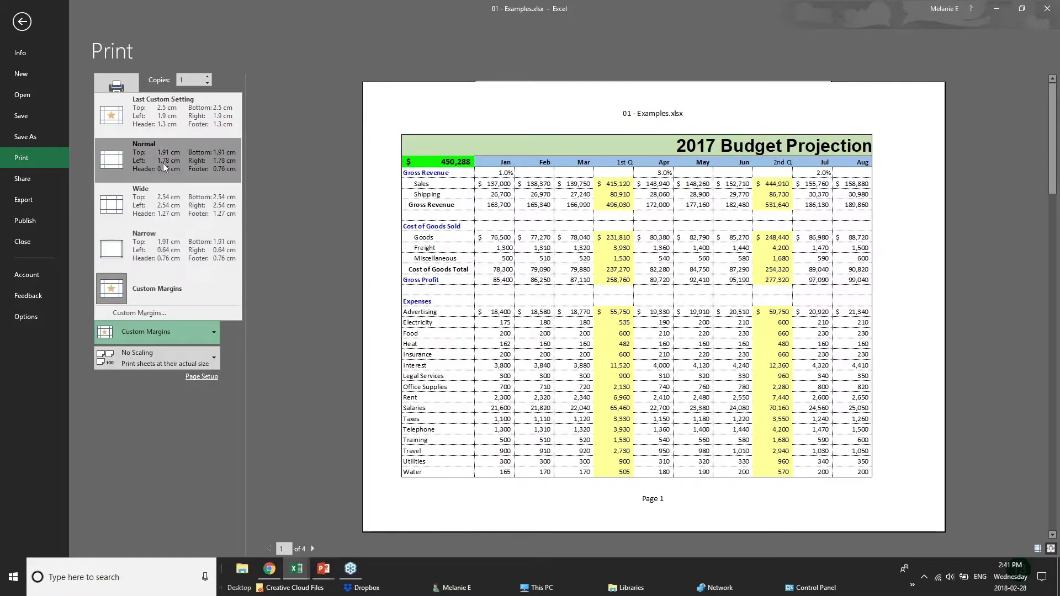
left_click(165, 249)
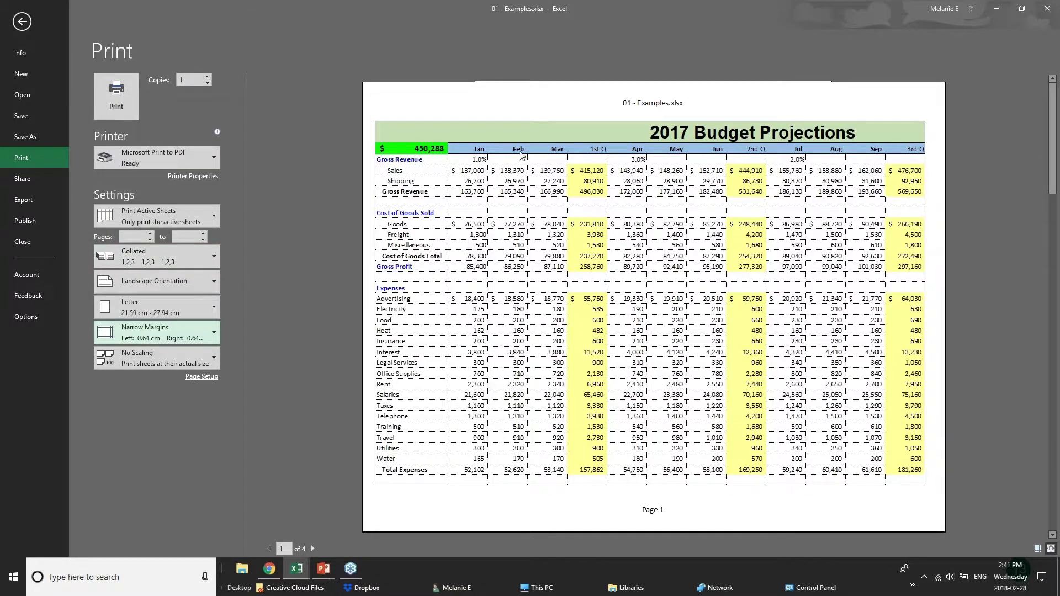
left_click(200, 377)
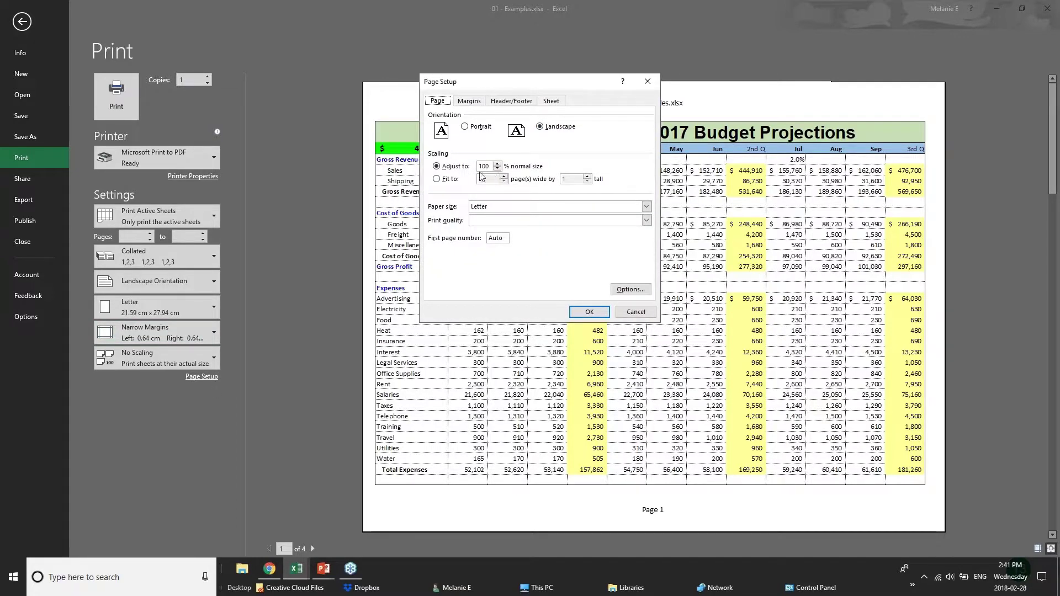
left_click(498, 169)
left_click(498, 166)
left_click(498, 169)
left_click(437, 179)
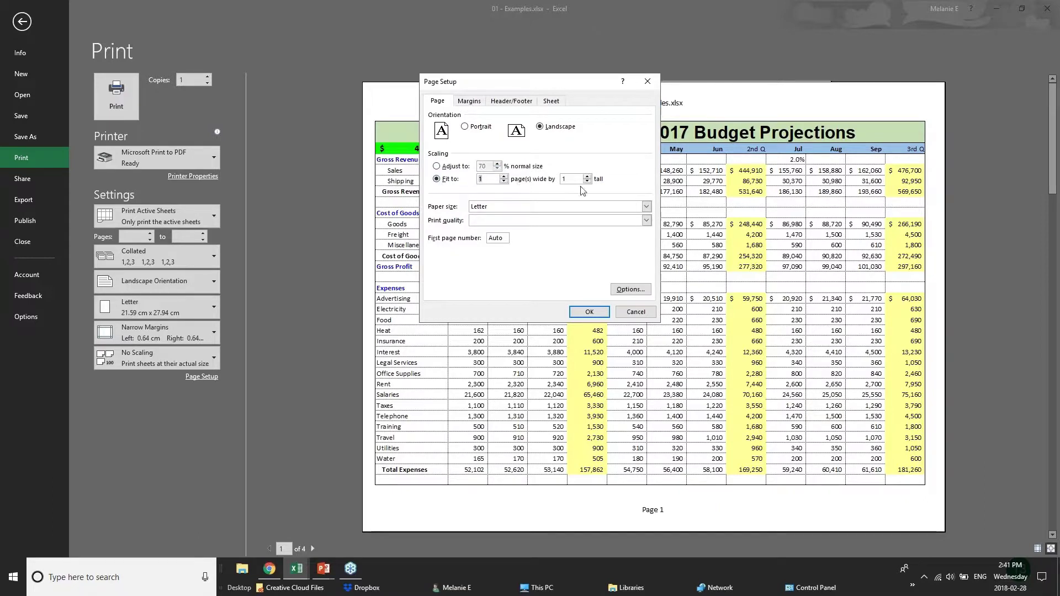
Step: Review the page setup's margin settings and the preset headers available for the budget printout
left_click(476, 101)
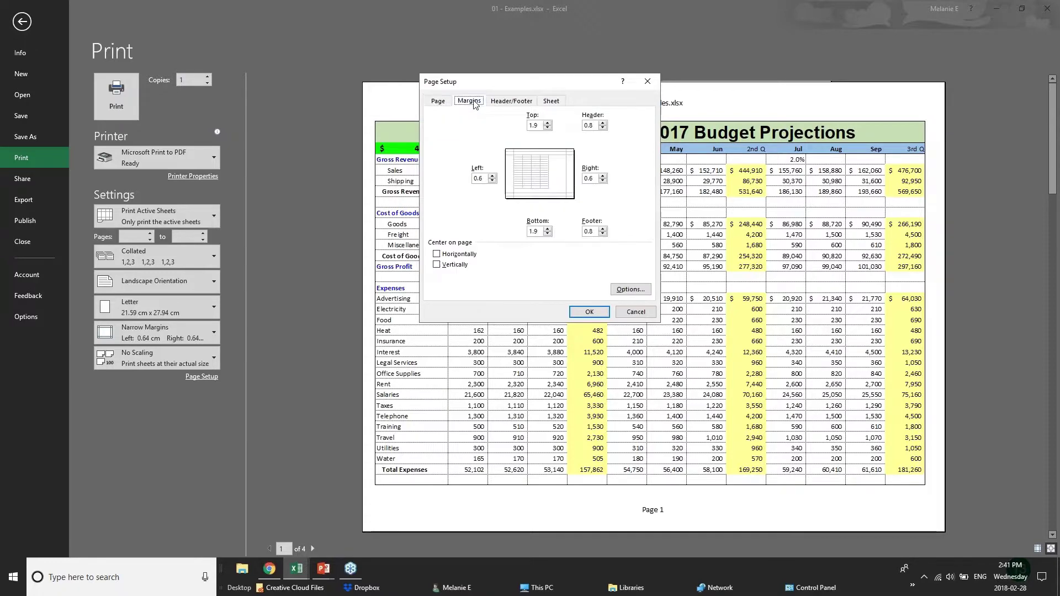
left_click(511, 101)
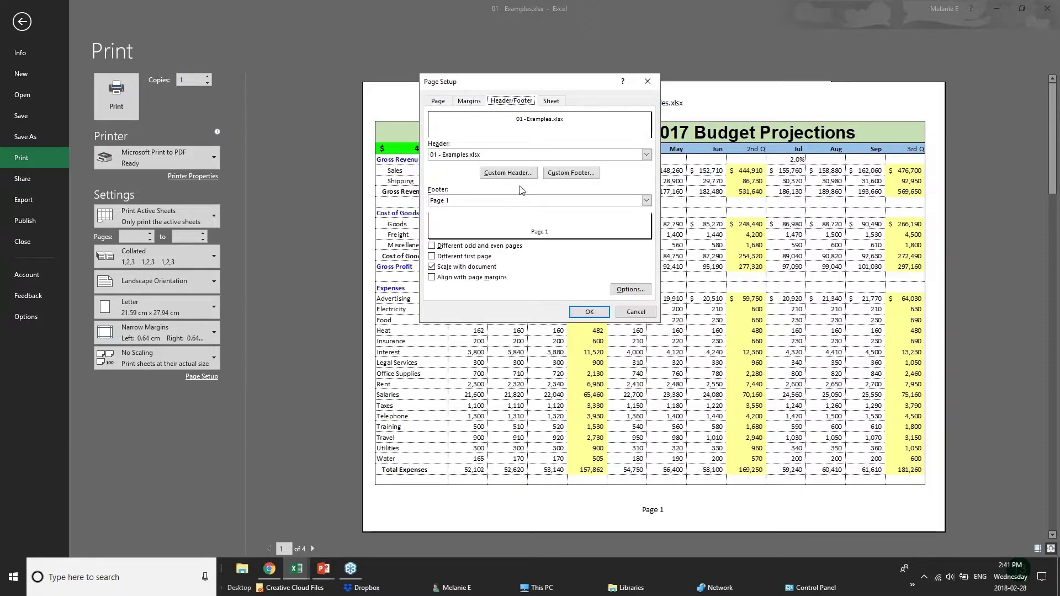
left_click(495, 155)
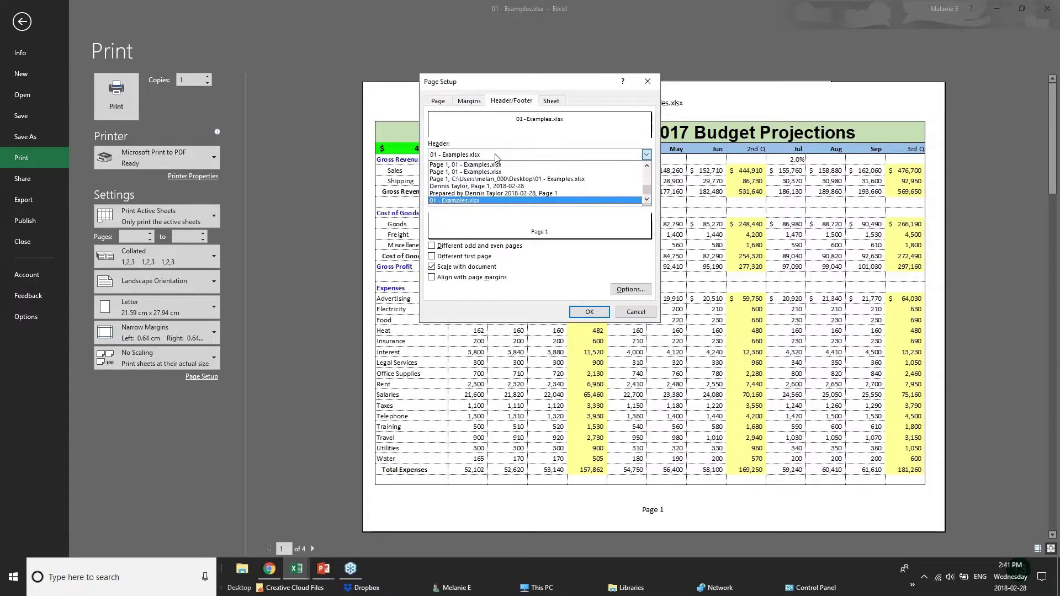
left_click(496, 155)
Step: Create a custom header with BUDGET PROJECTIONS on the left and CONFIDENTIAL replacing the file name in the center, and apply the page setup
left_click(504, 174)
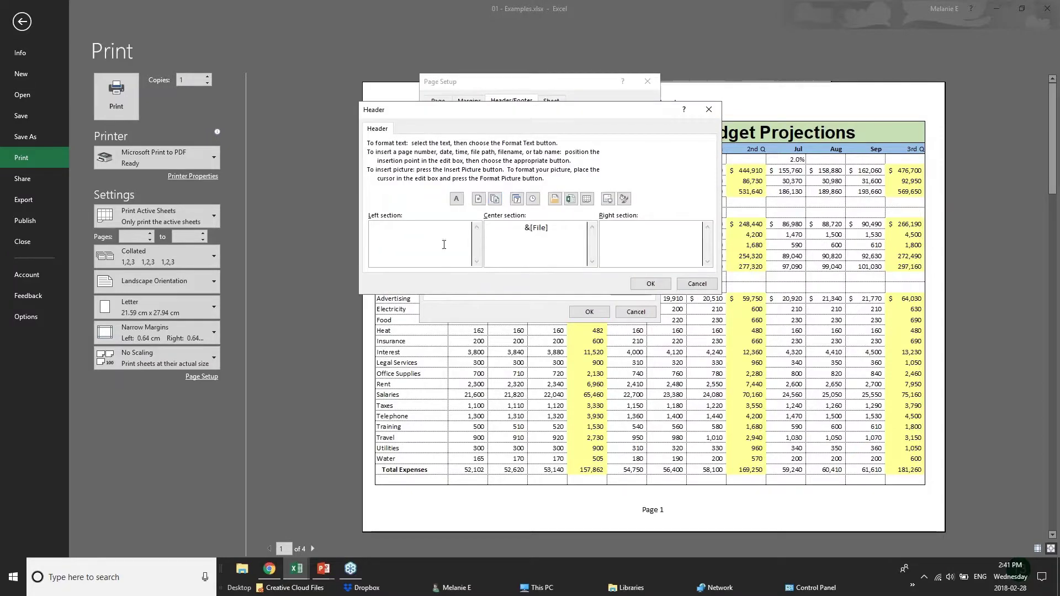
type("BUDGET PROD")
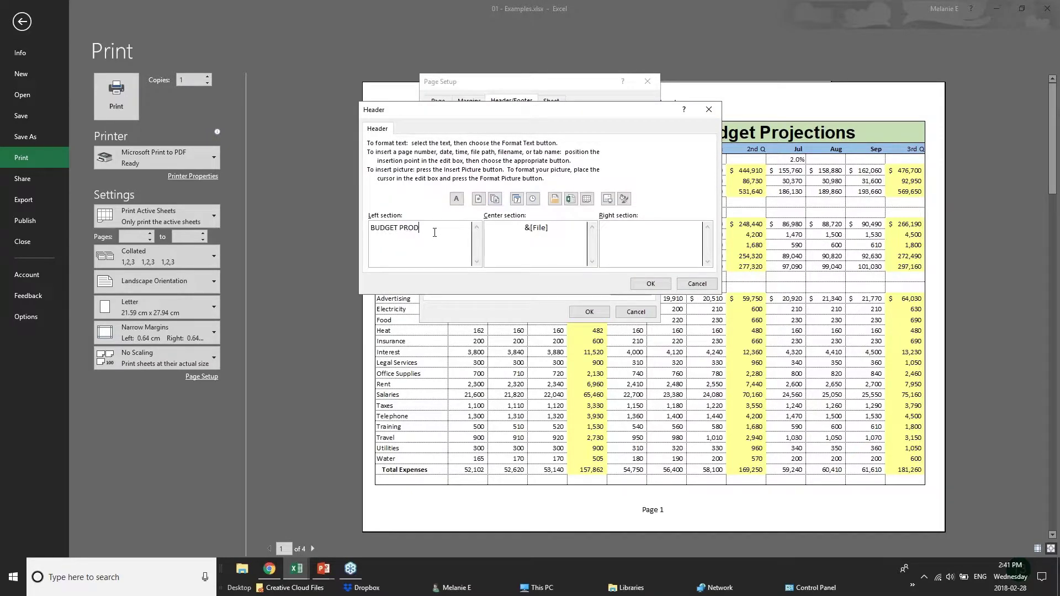
key("BackSpace")
type("JECTIONS")
left_click_drag(576, 230, 486, 226)
type("CONFIDENTIAL")
left_click(649, 283)
left_click(589, 312)
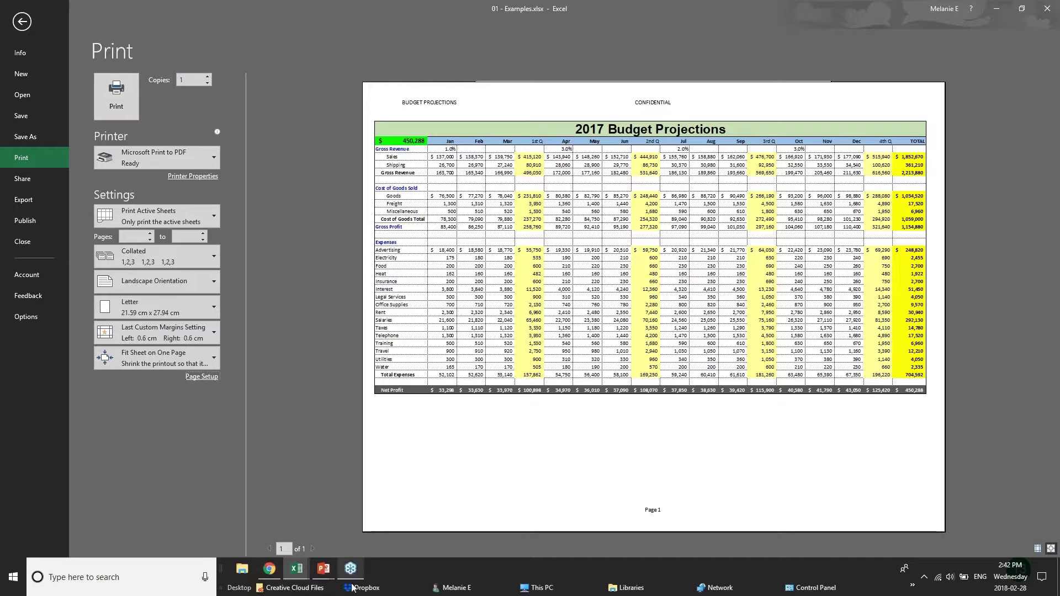
Step: Switch to the PowerPoint slide show to view the Sharing & Security slide, and return to the Examples workbook in Excel
mouse_move(324, 578)
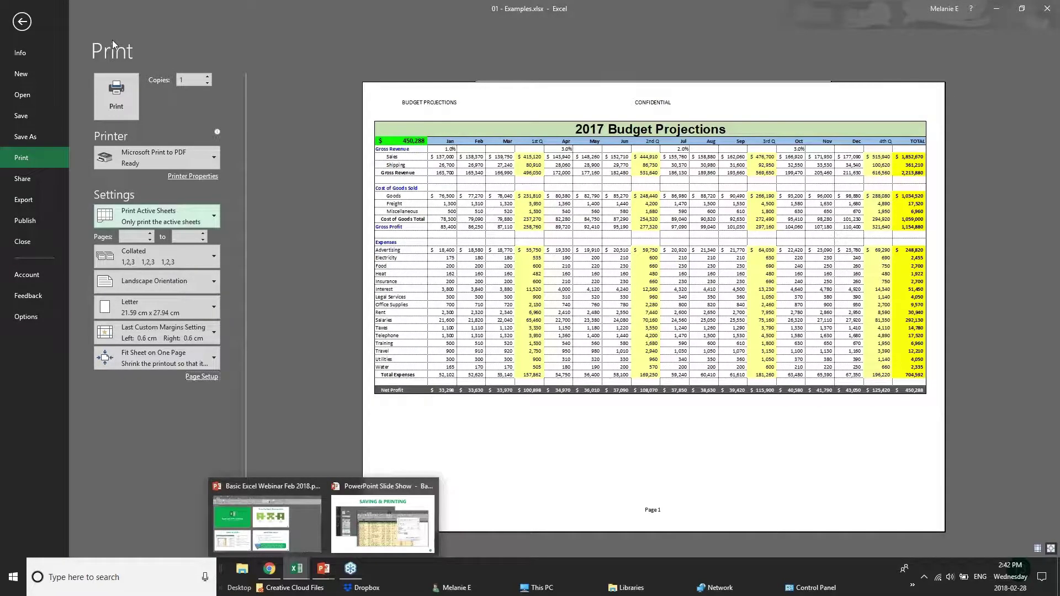
left_click(383, 523)
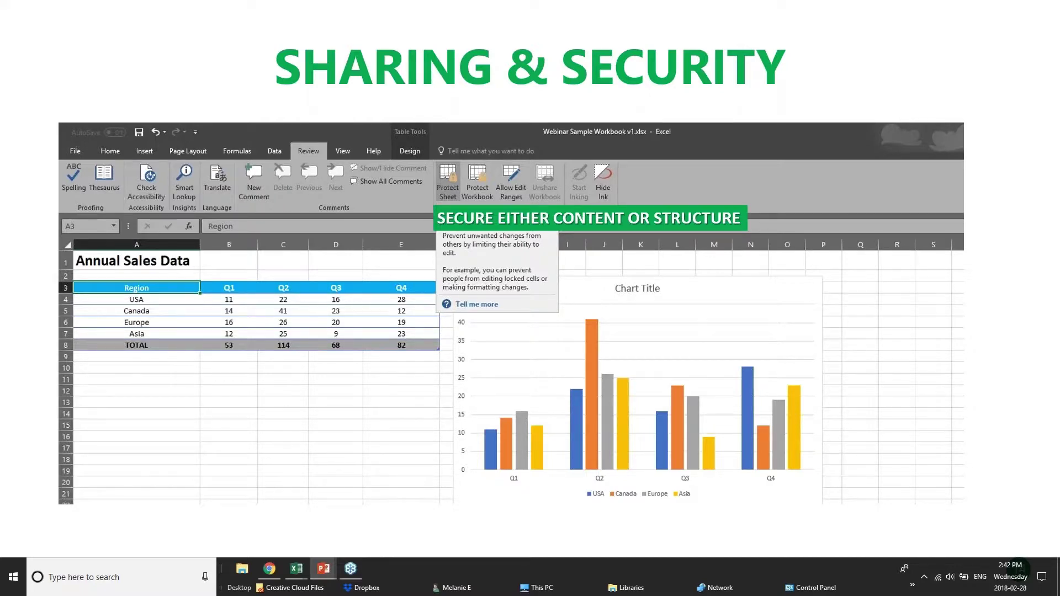
left_click(276, 569)
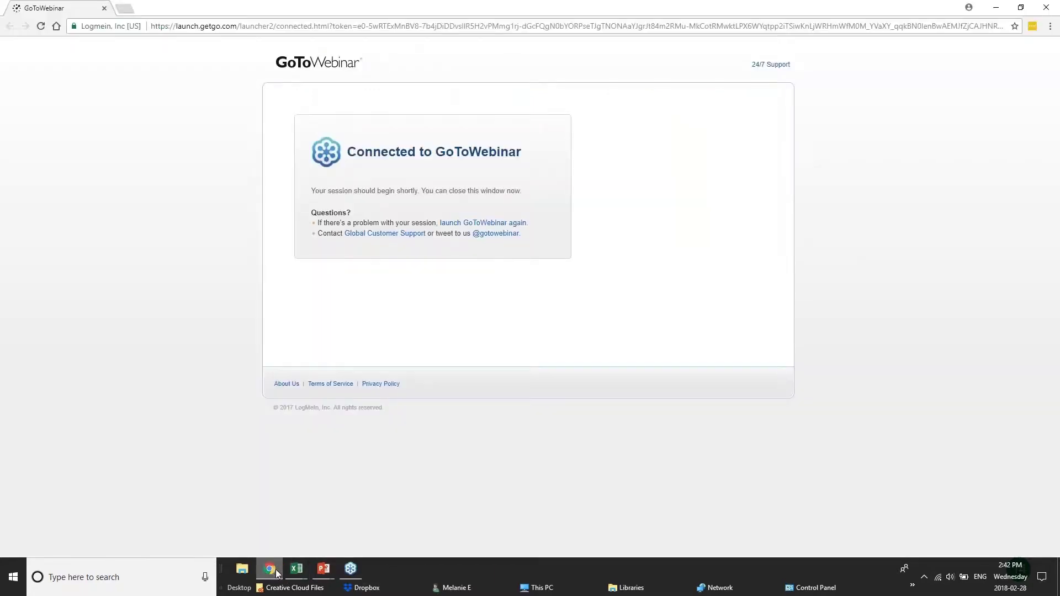
mouse_move(297, 565)
left_click(182, 521)
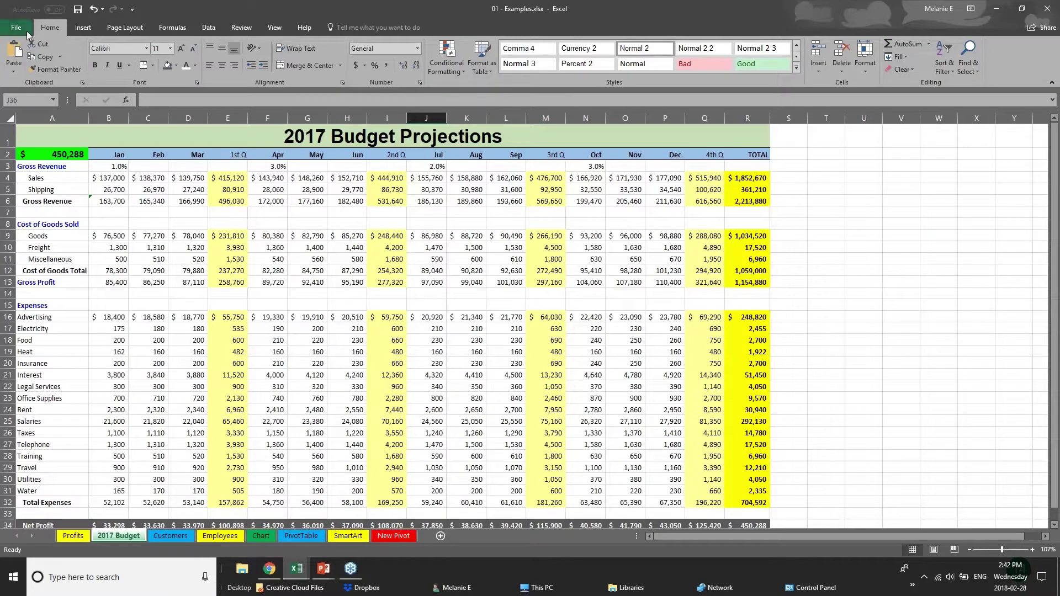
Step: Examine the password options available when saving the workbook to This PC, and return to the budget sheet without saving
left_click(17, 29)
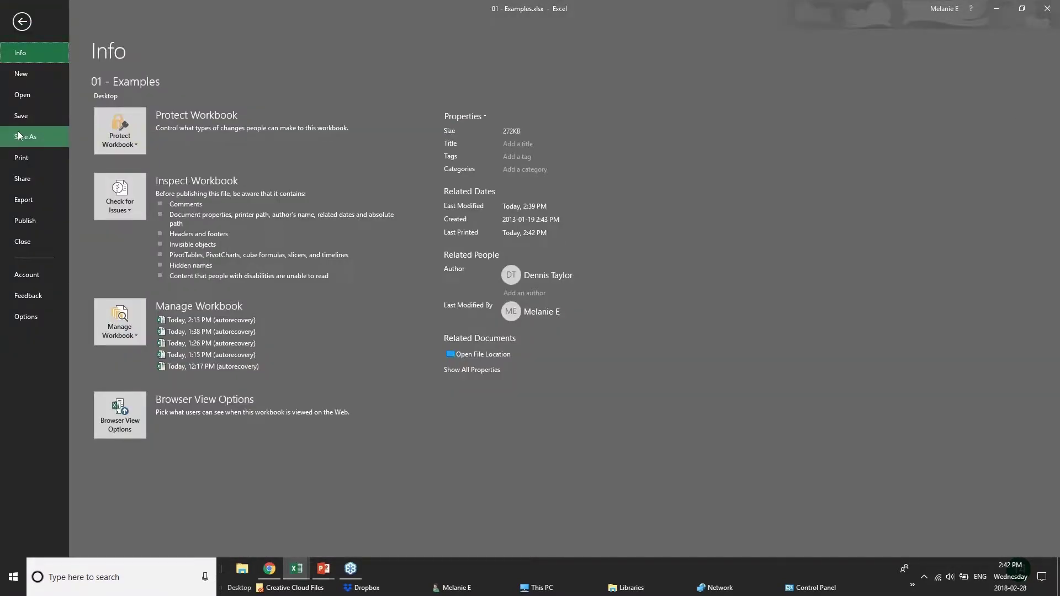
left_click(20, 137)
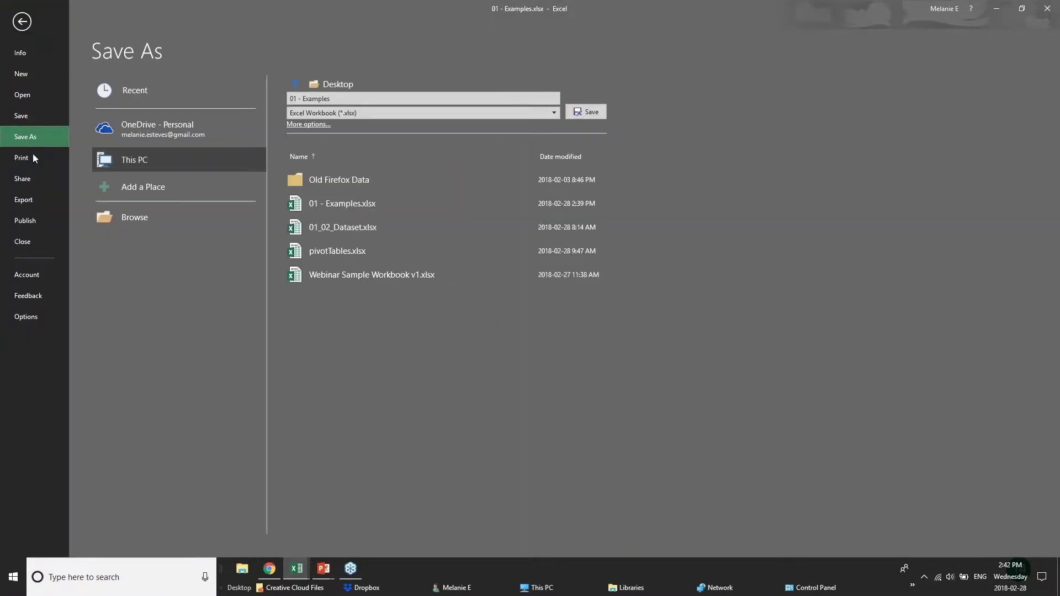
left_click(132, 136)
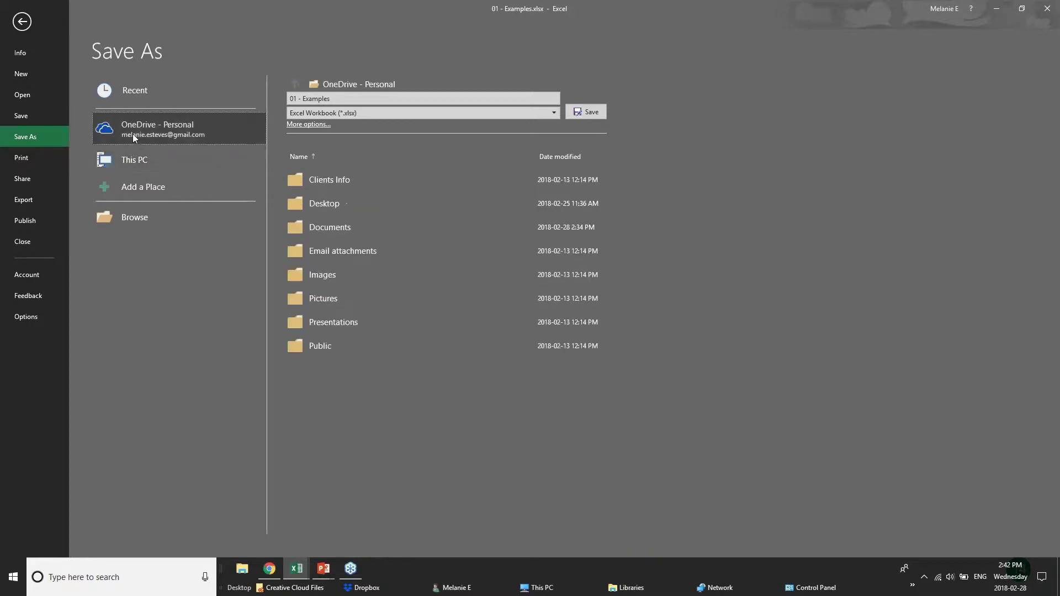
left_click(143, 162)
left_click(301, 125)
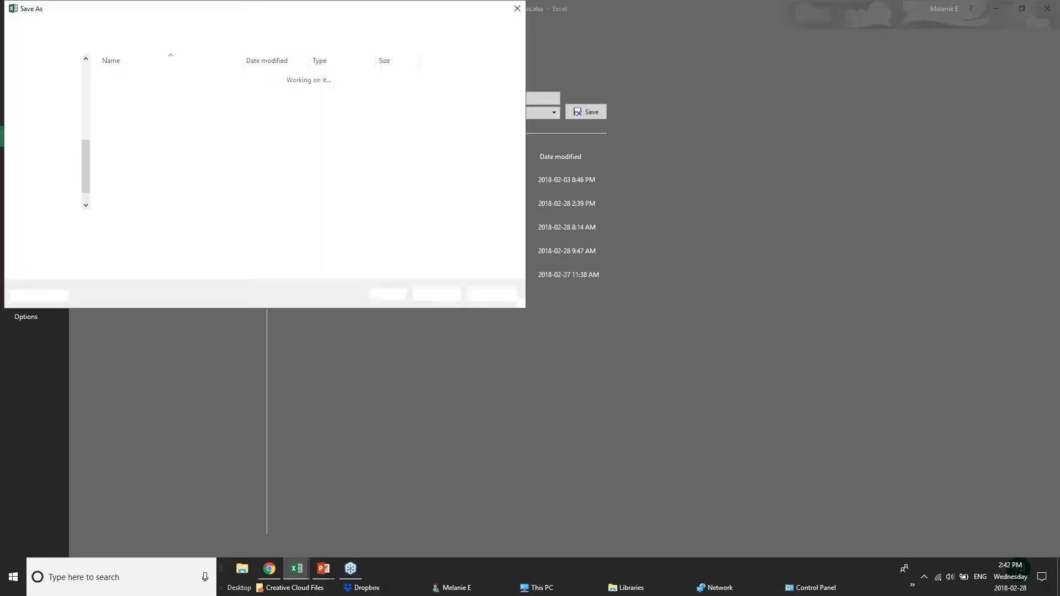
left_click(382, 295)
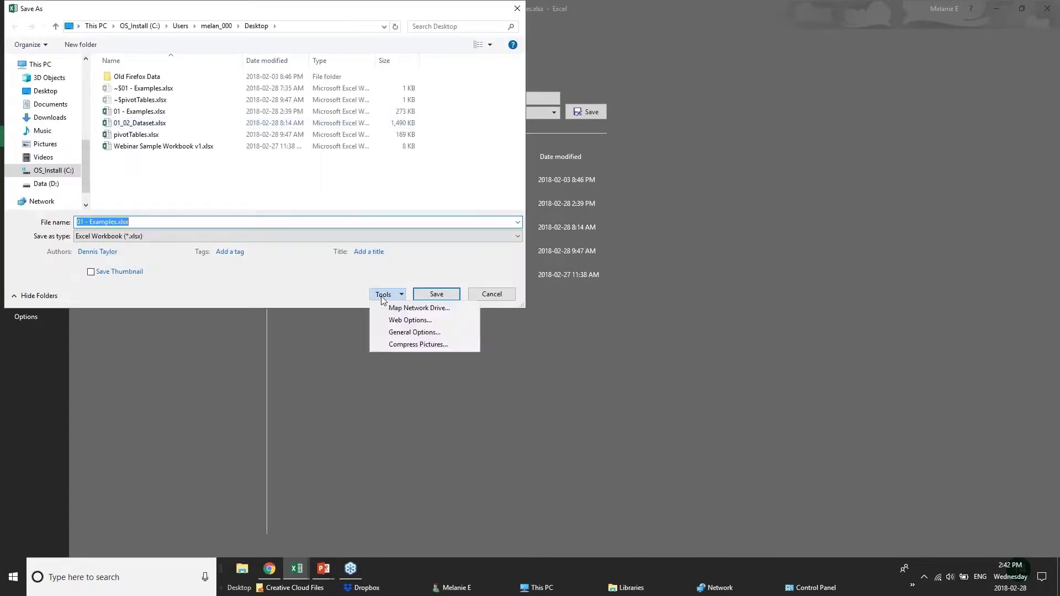
left_click(409, 332)
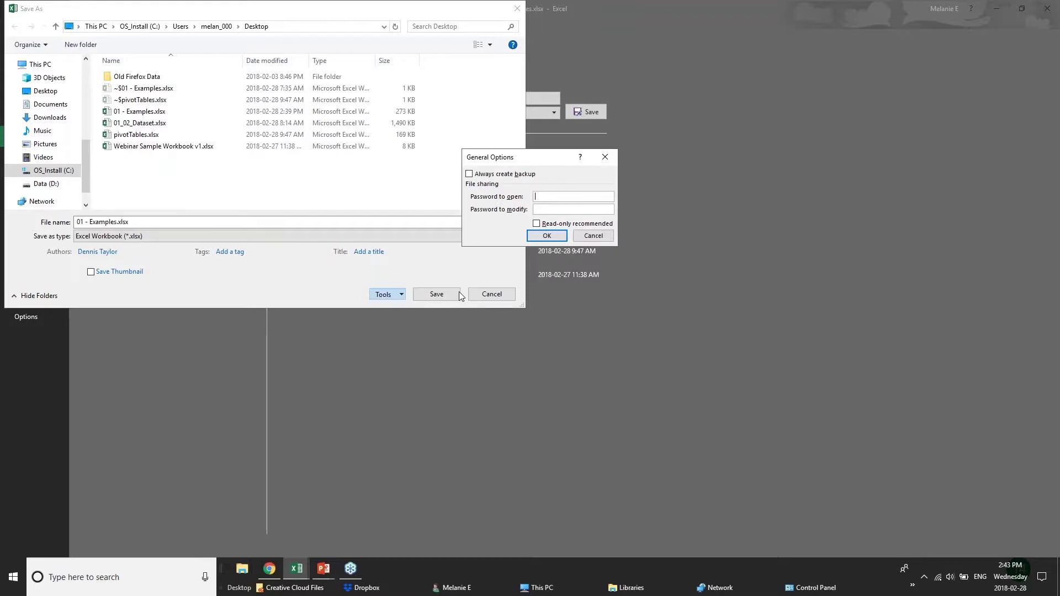
left_click(594, 236)
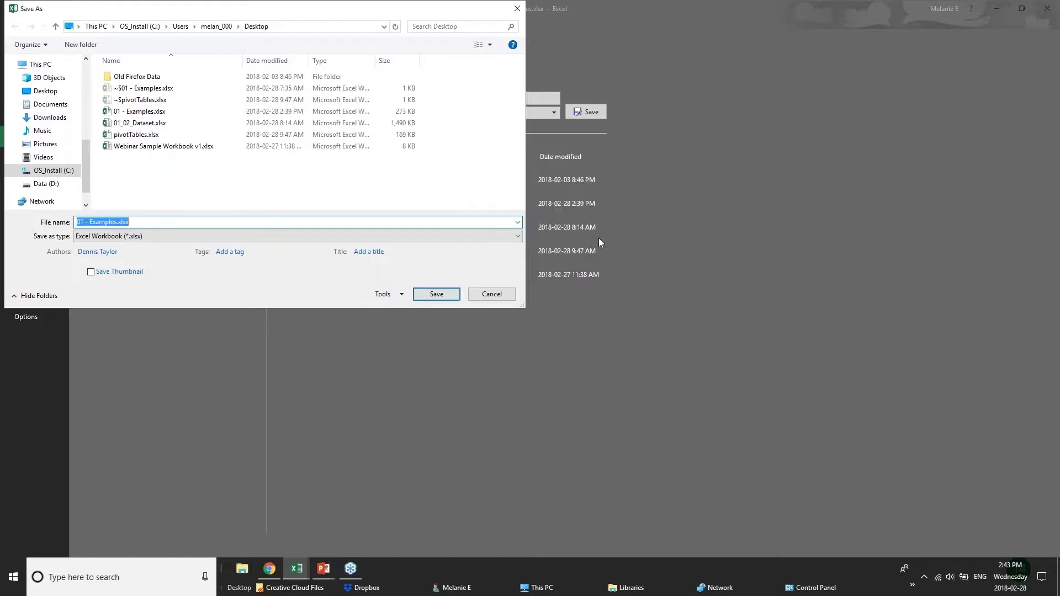
left_click(491, 294)
left_click(15, 20)
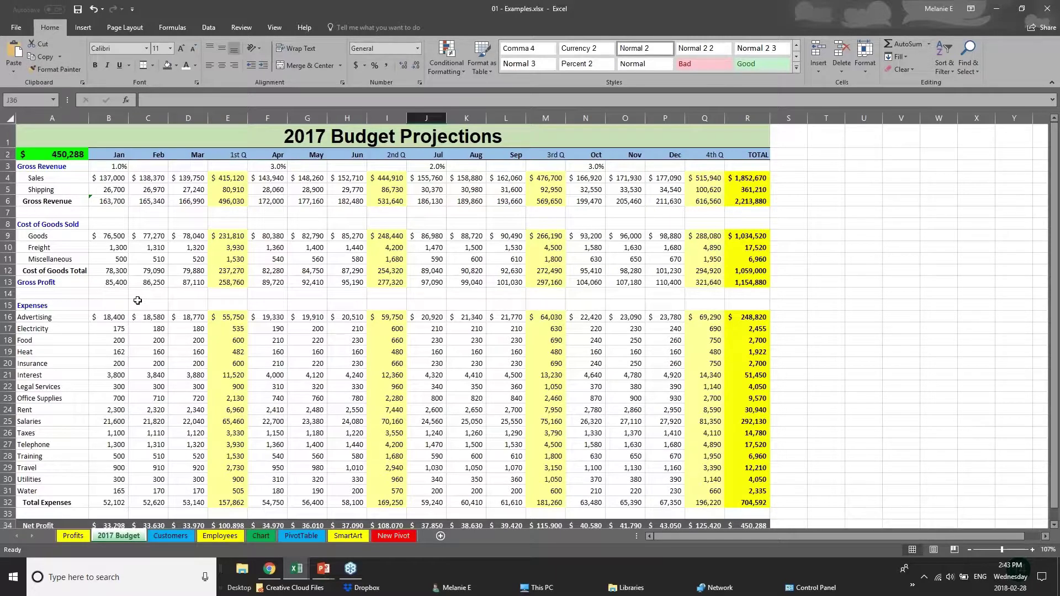
left_click(137, 301)
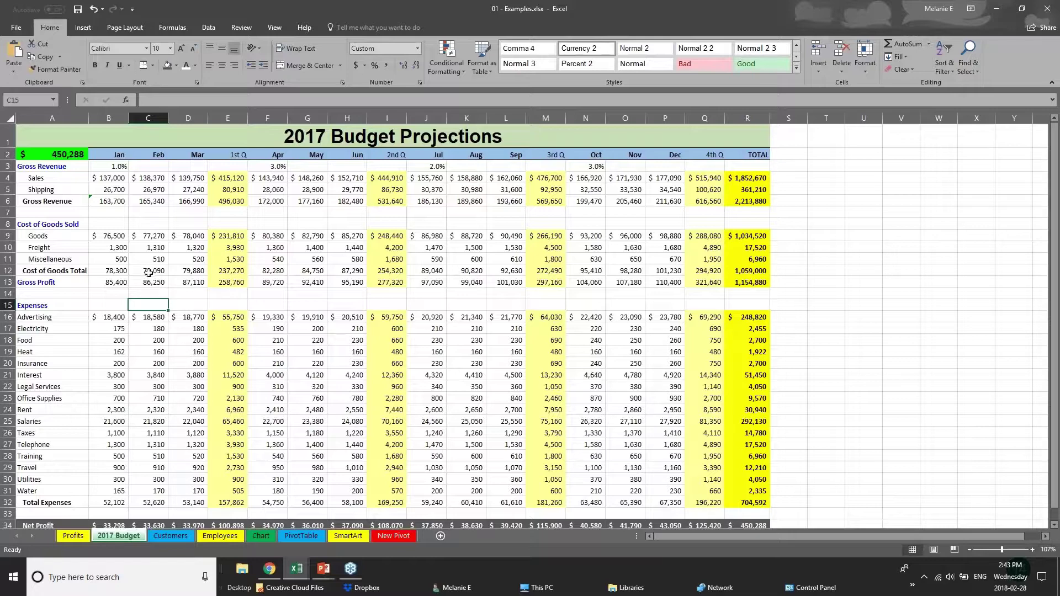
left_click(216, 269)
left_click(232, 292)
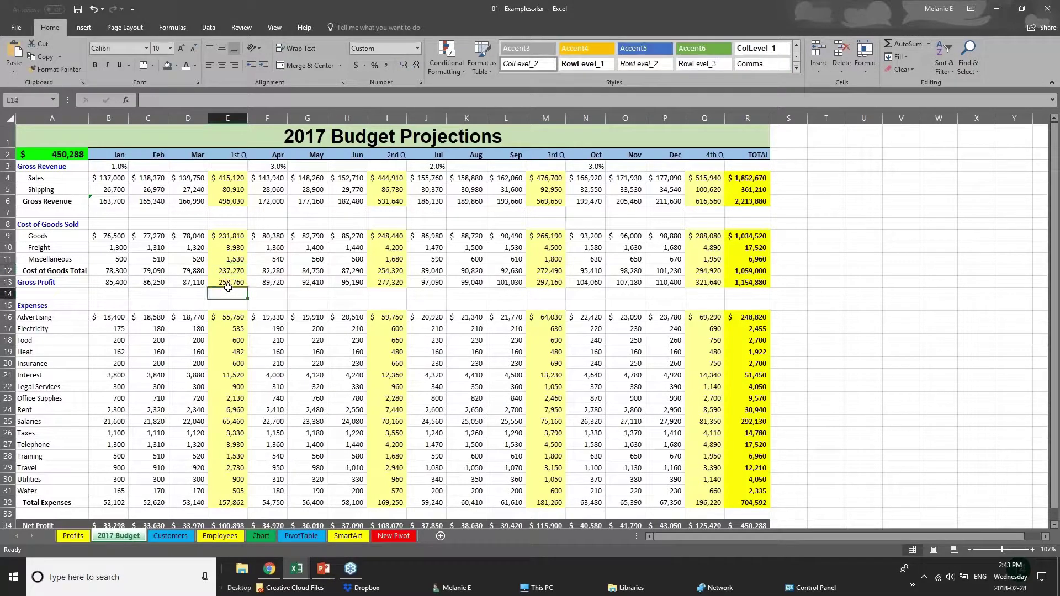
left_click(235, 281)
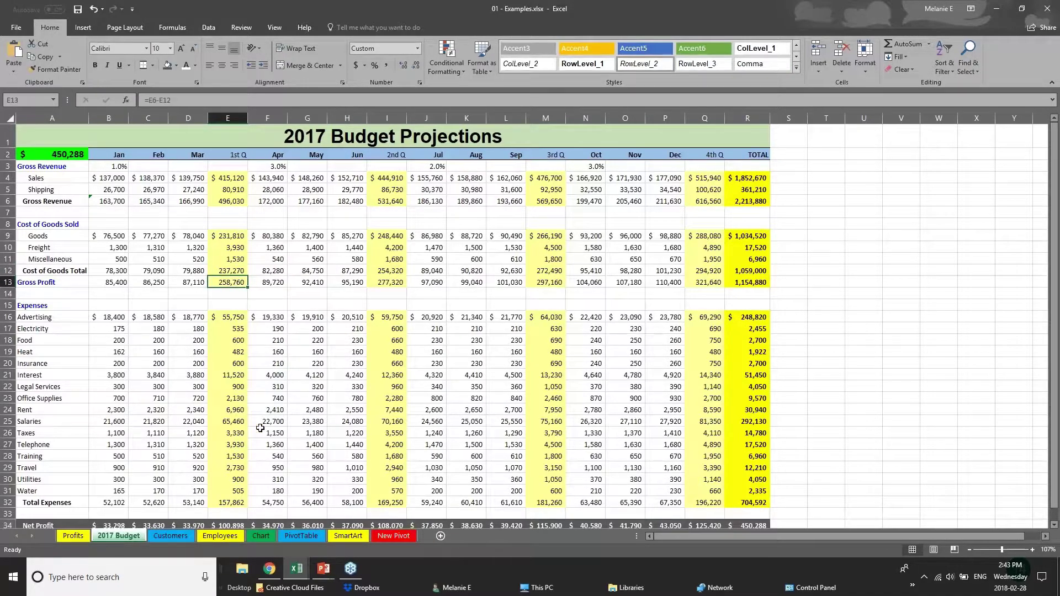
Step: Switch to the Employees sheet and go to the first rows of its table
left_click(157, 532)
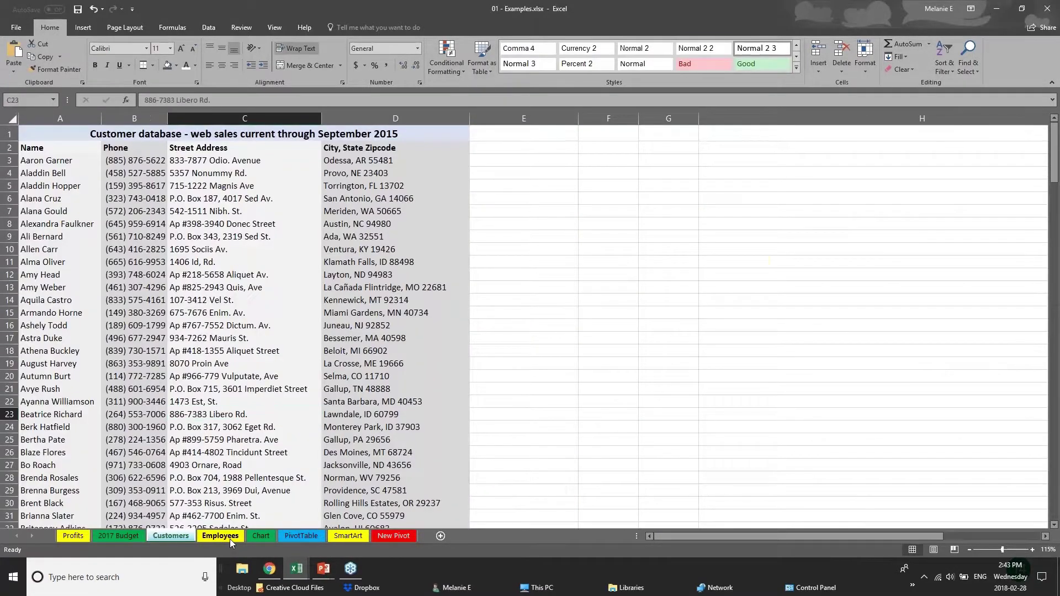
left_click(230, 539)
scroll(227, 352, "up", 1)
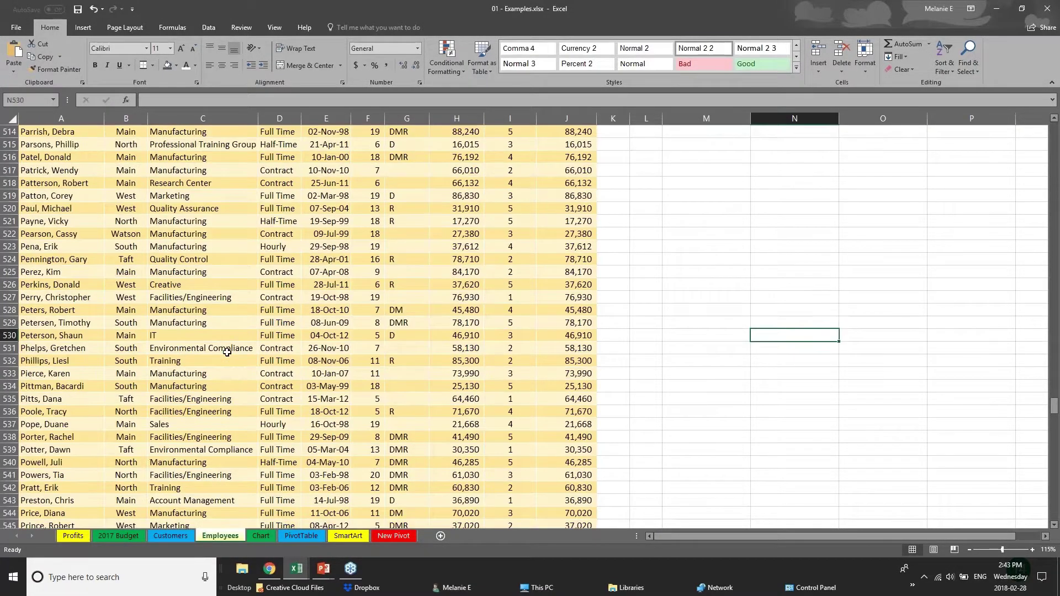
left_click_drag(1054, 406, 1054, 131)
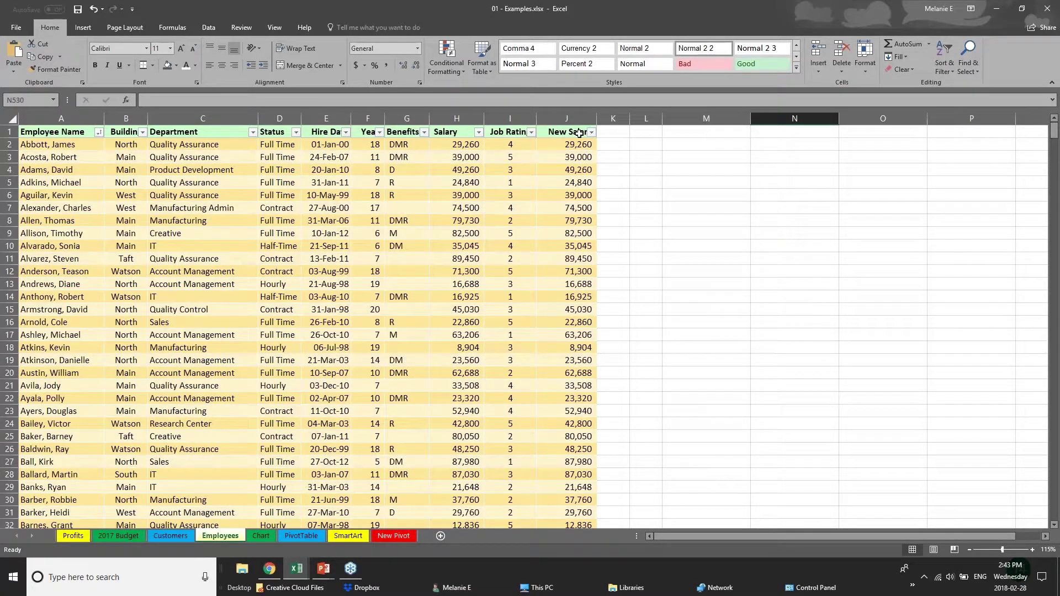
Step: Examine the Salary column and the formulas in the New Salary column of the employee table
left_click(456, 145)
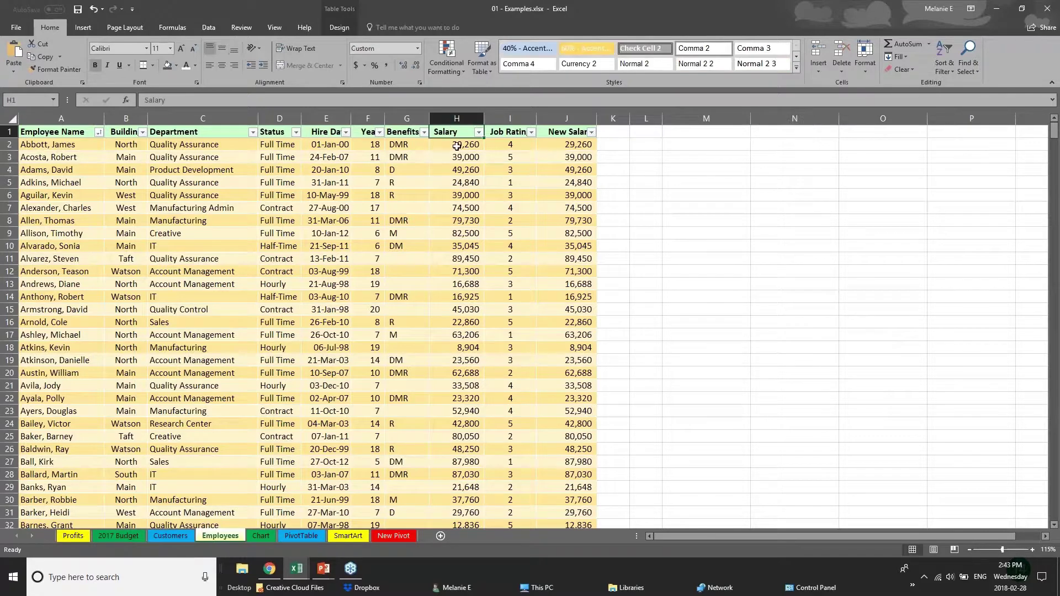
left_click(580, 146)
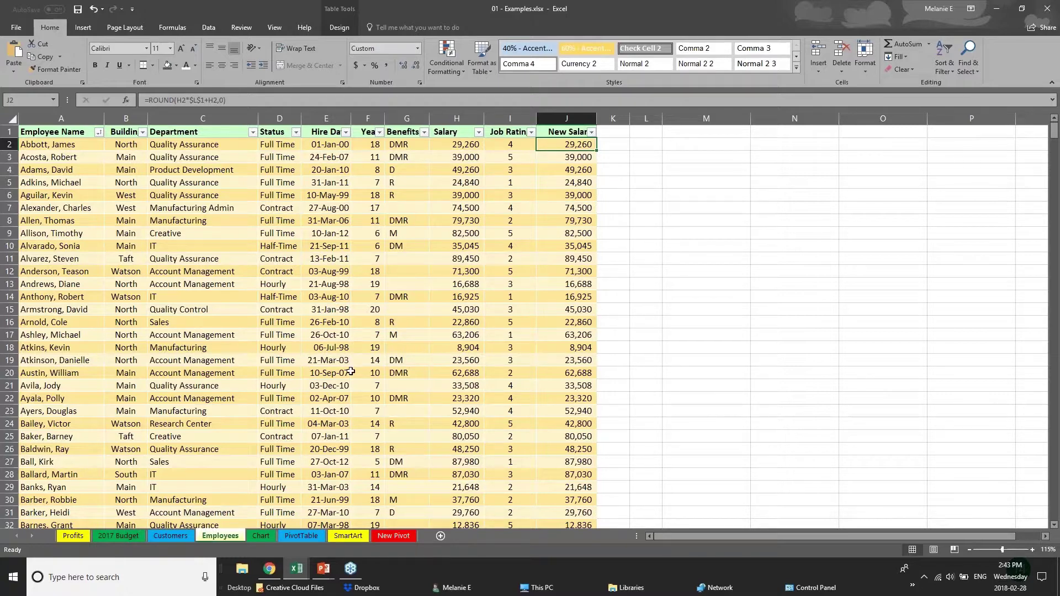
left_click(311, 351)
left_click(560, 134)
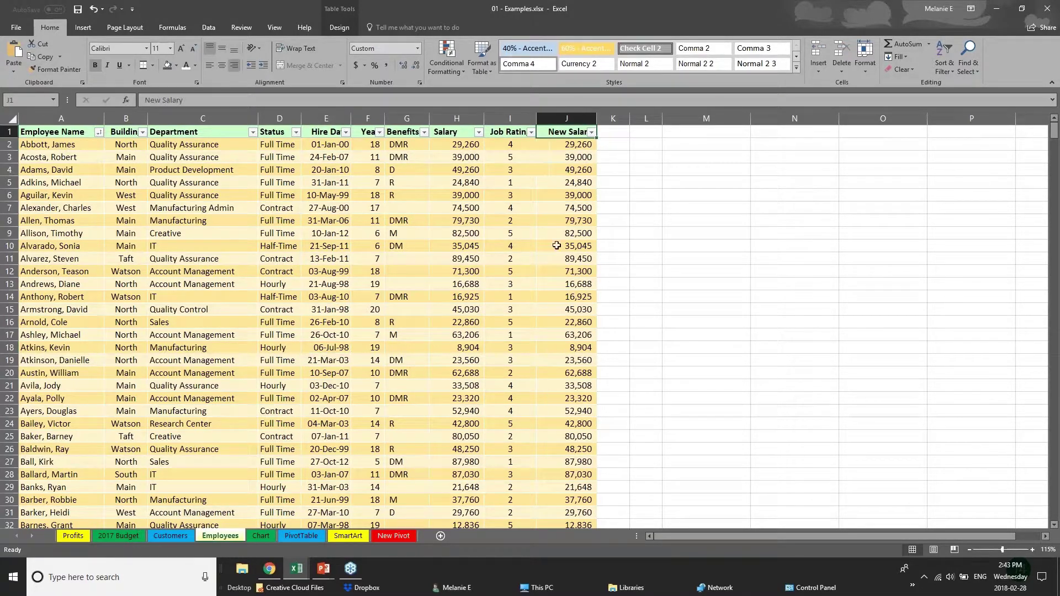
left_click(585, 145)
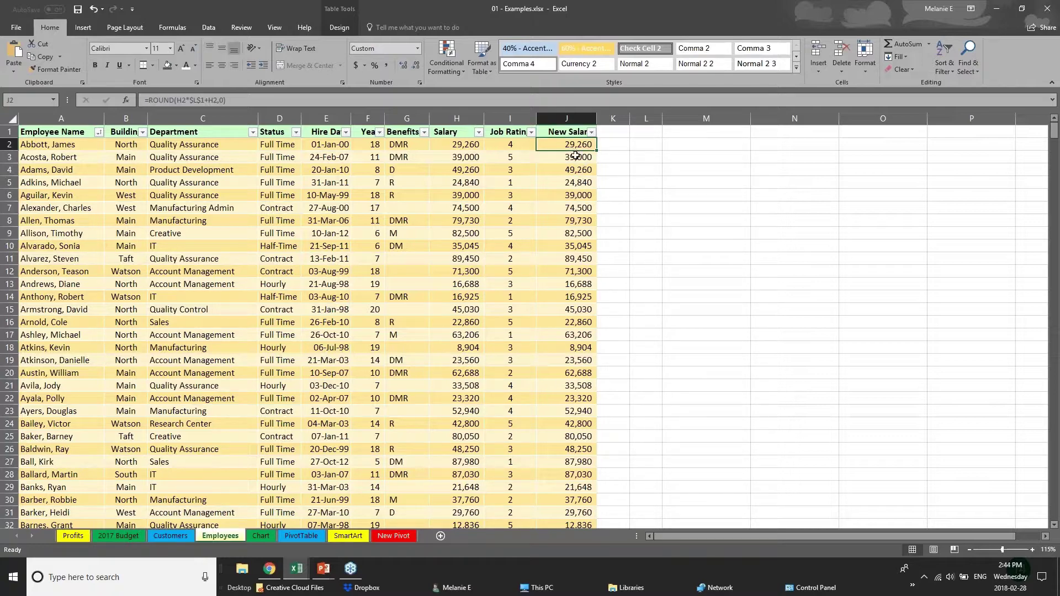
left_click(578, 167)
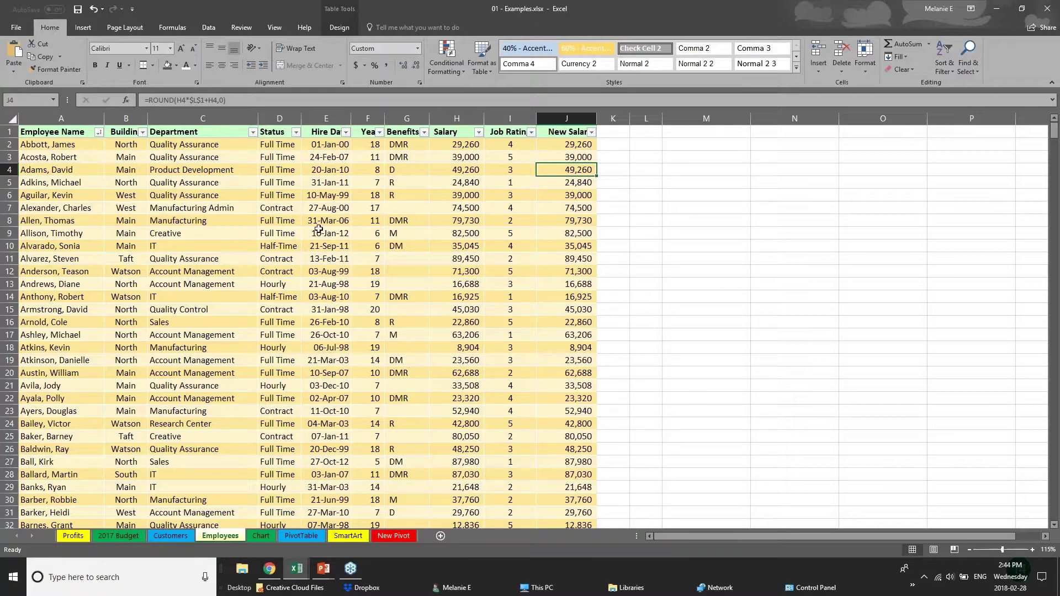
Step: Select the Salary column on the Employees sheet, try out Protect Sheet with an unprotect password, and cancel it
left_click(232, 32)
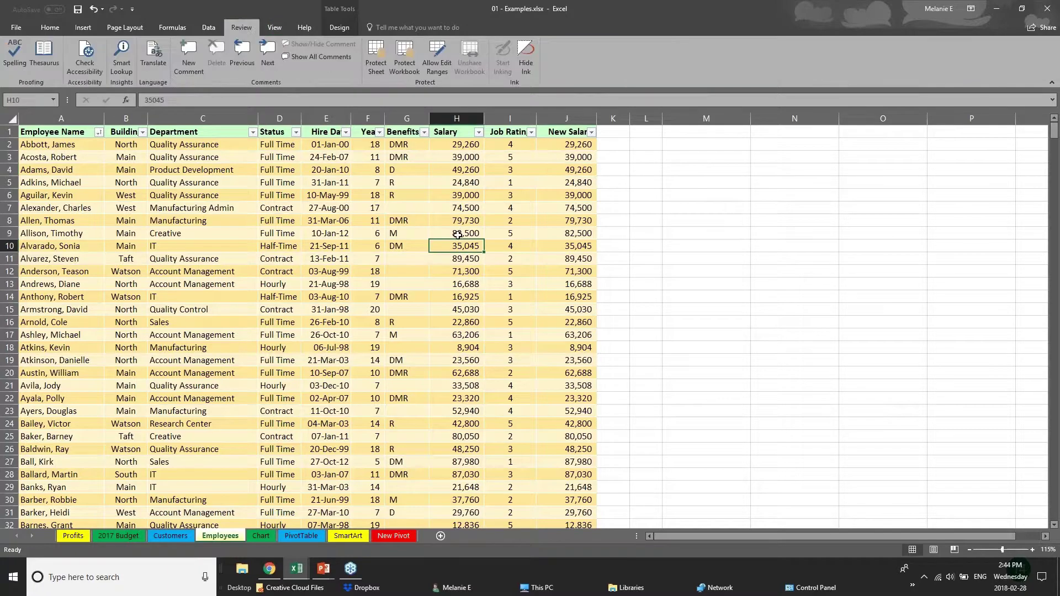
left_click(457, 146)
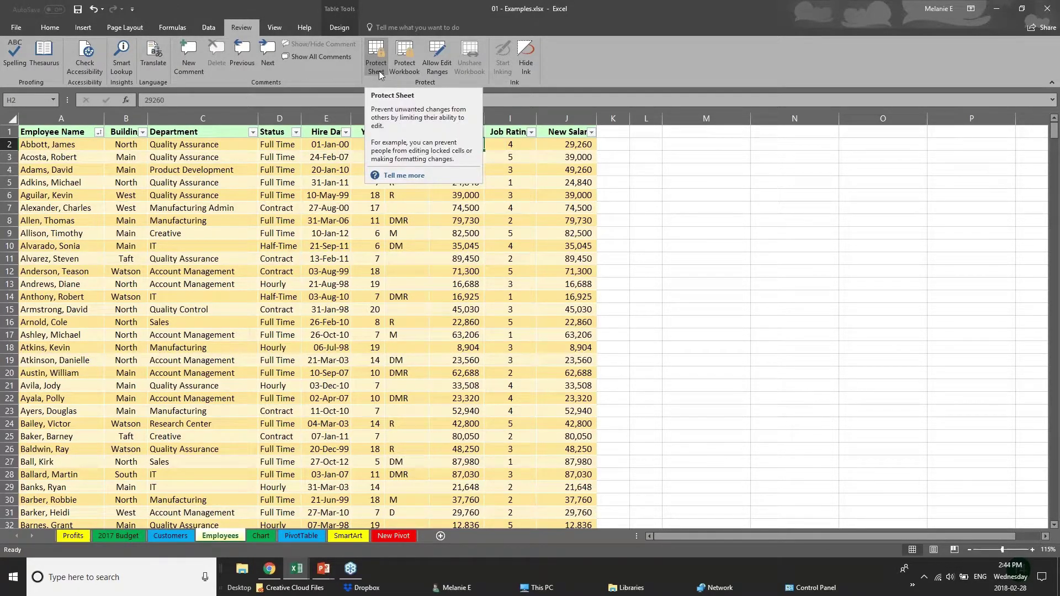
left_click(354, 238)
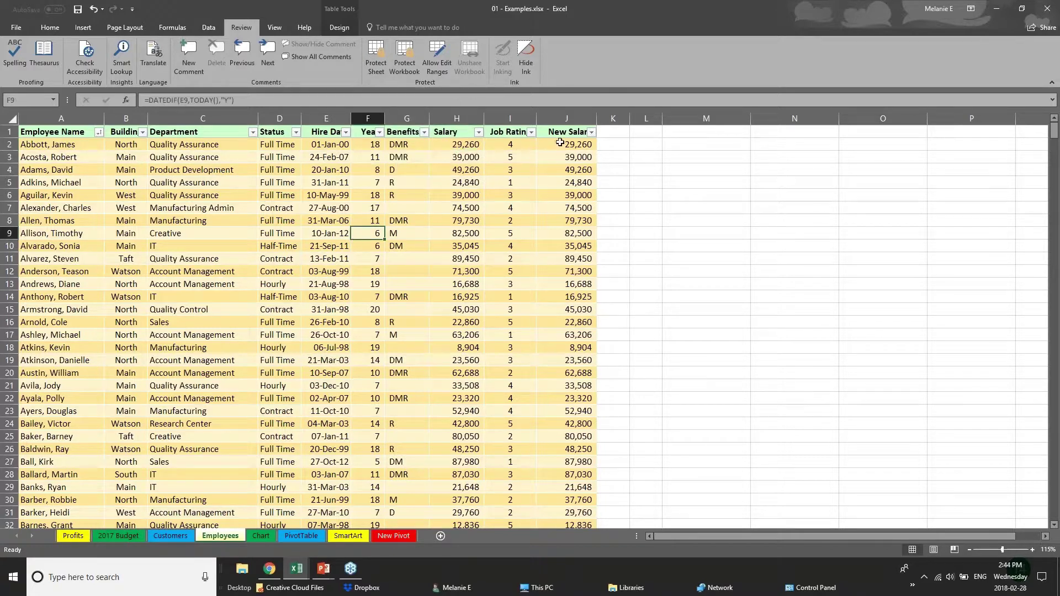
left_click_drag(572, 133, 576, 263)
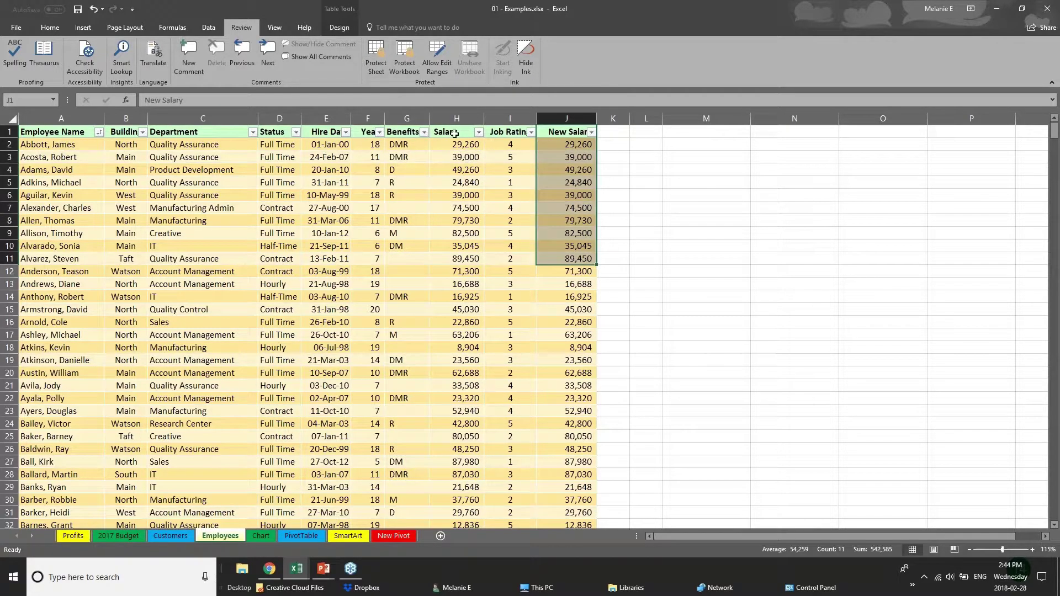
left_click(457, 118)
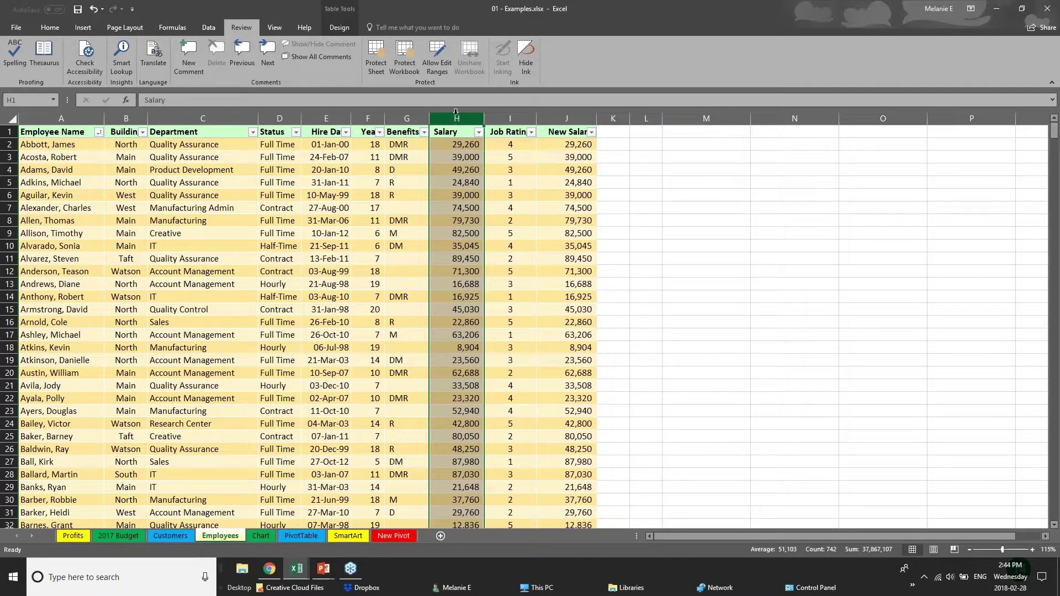
left_click(373, 66)
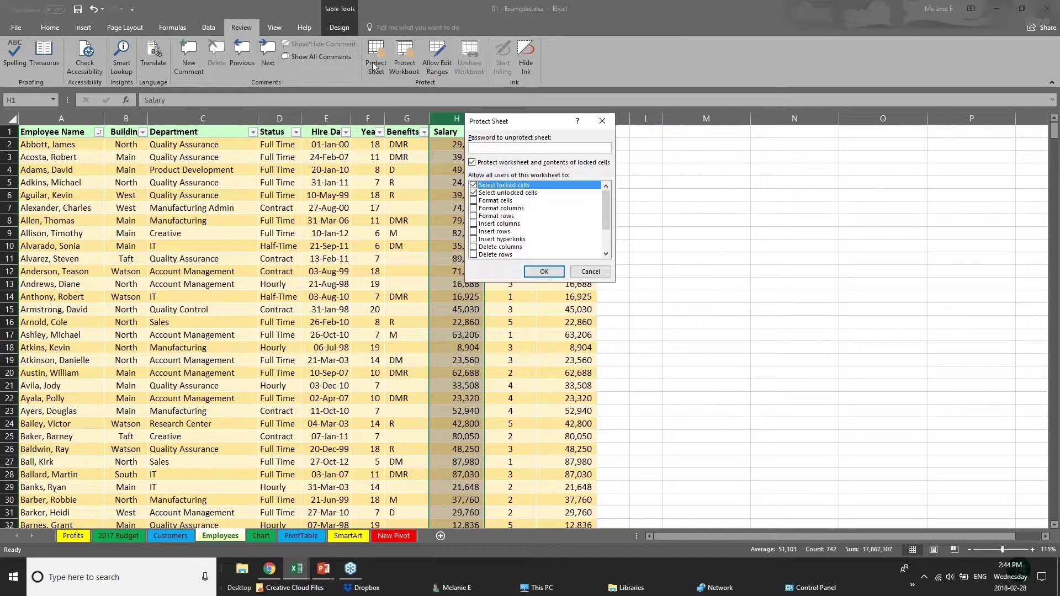
type("••")
left_click(590, 271)
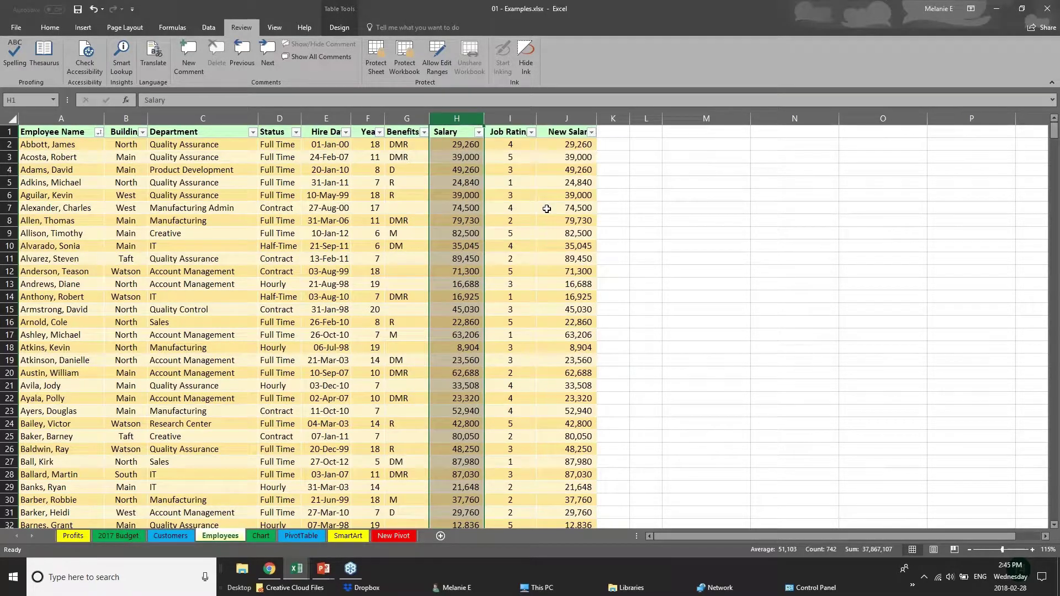
left_click(309, 448)
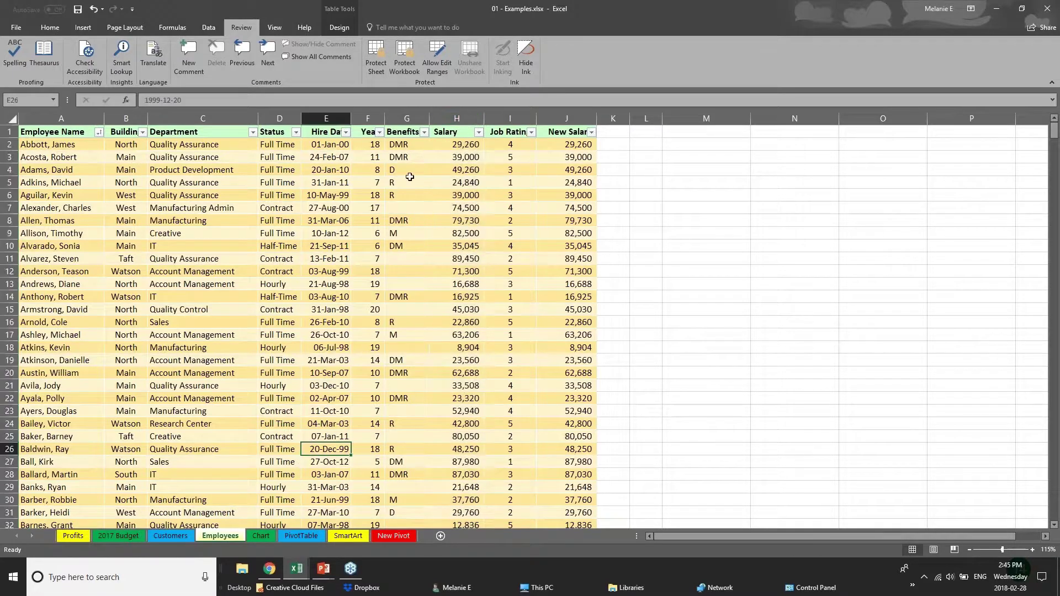
Step: Try Protect Sheet with an unprotect password, disallowing Select locked cells and allowing Edit objects, and cancel without protecting
left_click(378, 71)
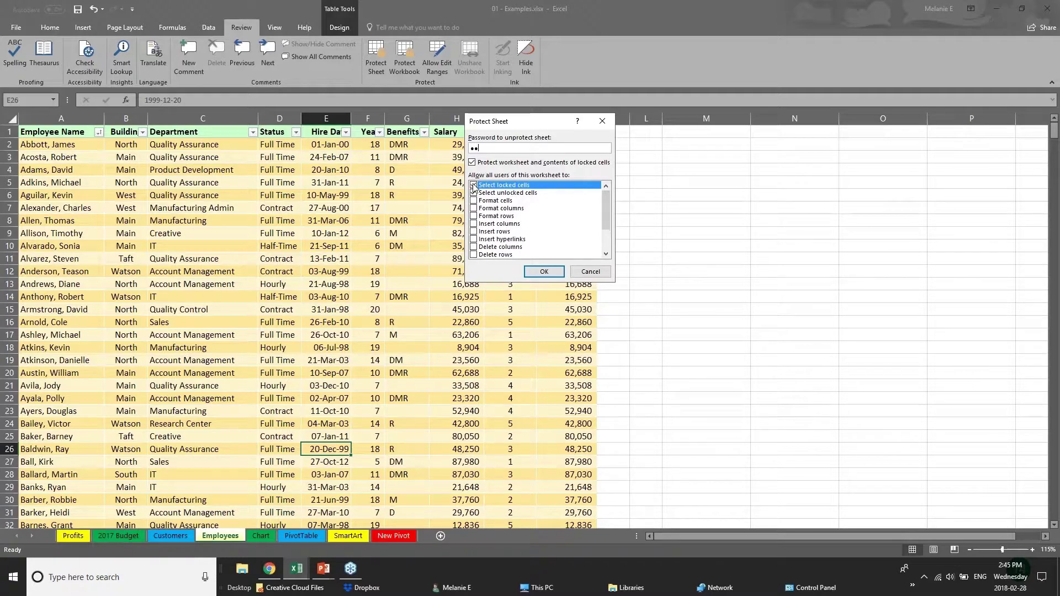
left_click(473, 186)
left_click_drag(602, 219, 603, 237)
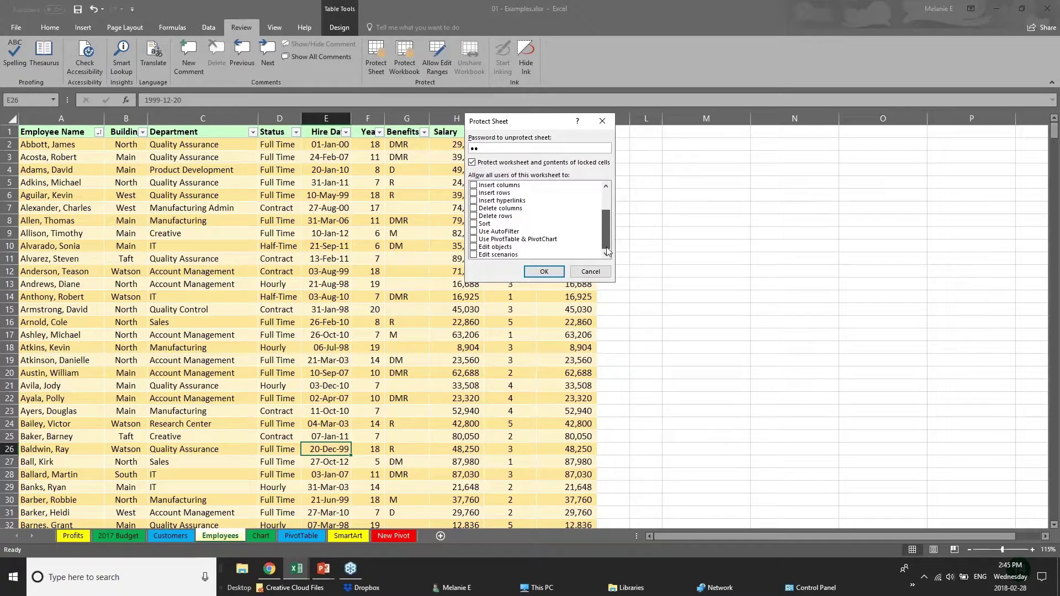
left_click(473, 247)
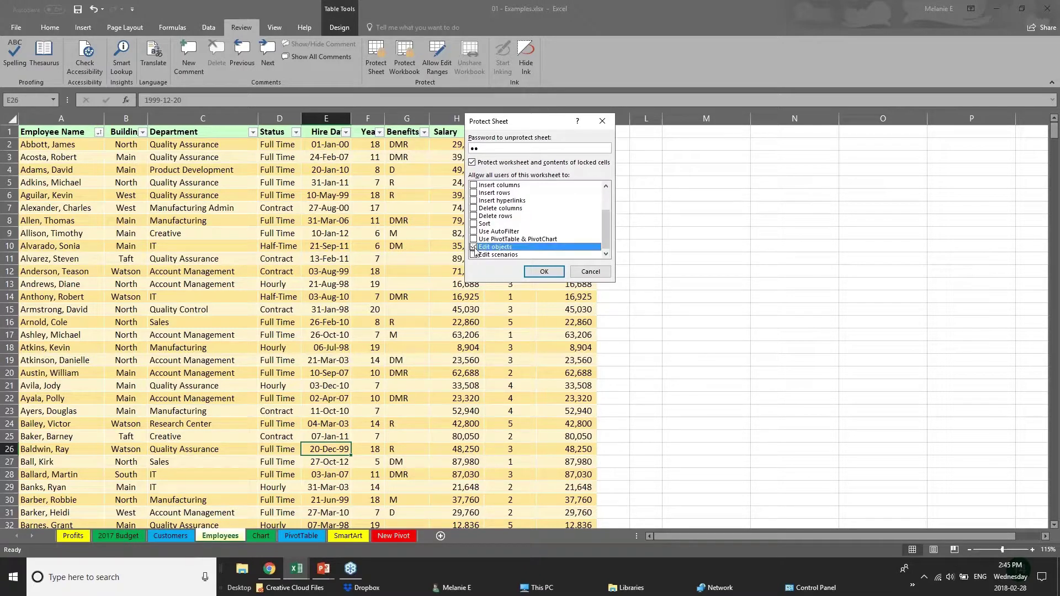
left_click_drag(606, 226, 606, 206)
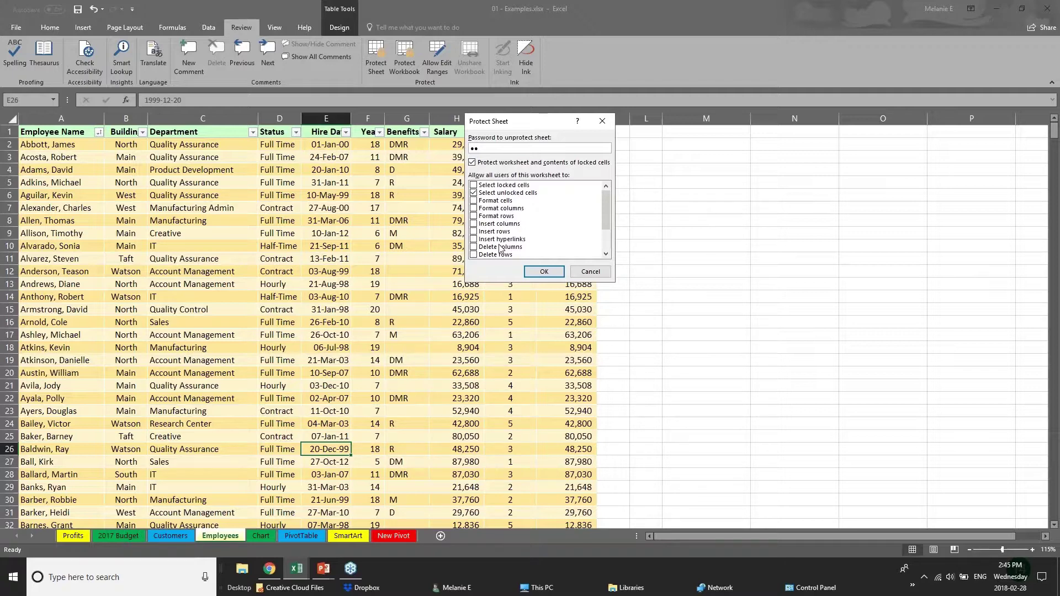
left_click(577, 271)
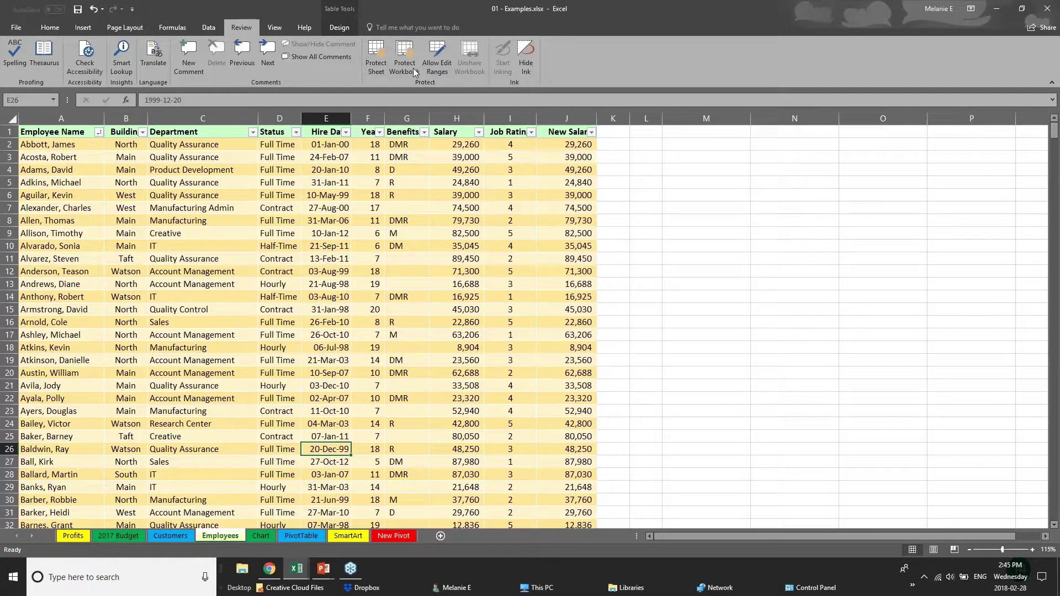
Step: Examine the Protect Workbook options for structure and windows, and dismiss them without applying protection
left_click(449, 198)
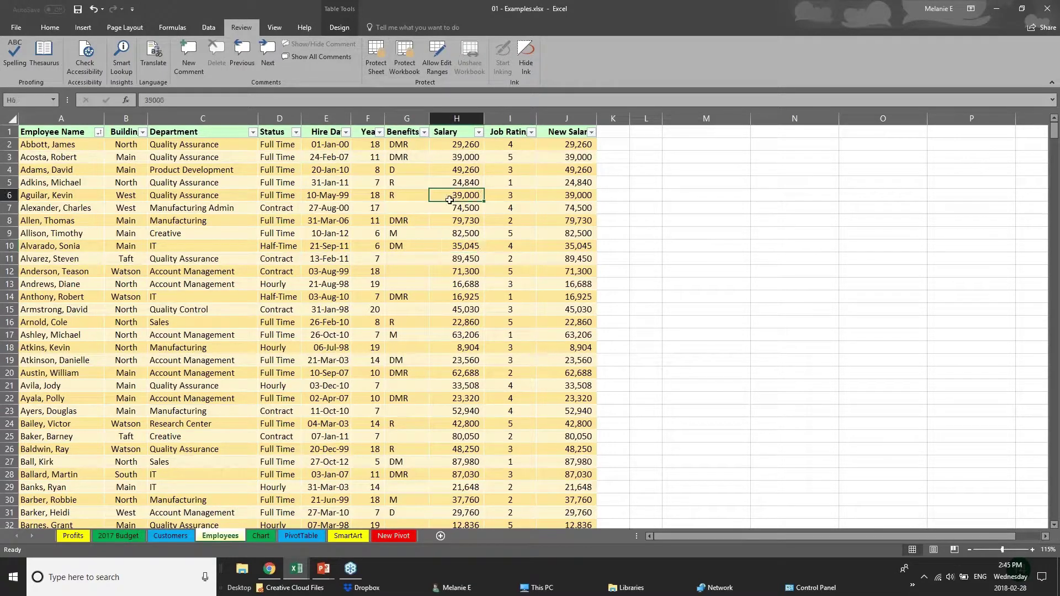
left_click(404, 72)
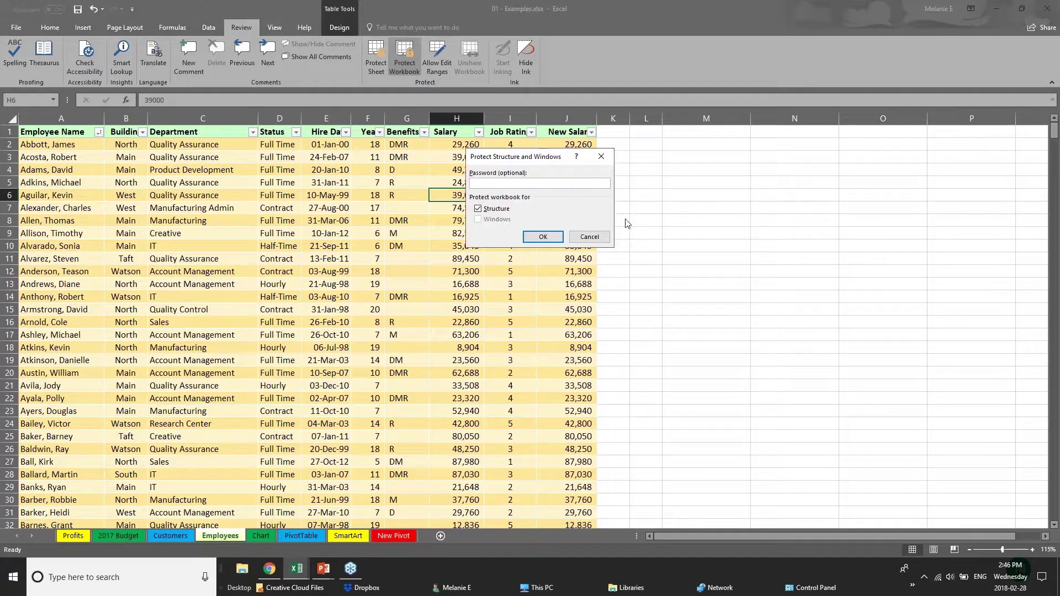
key("Escape")
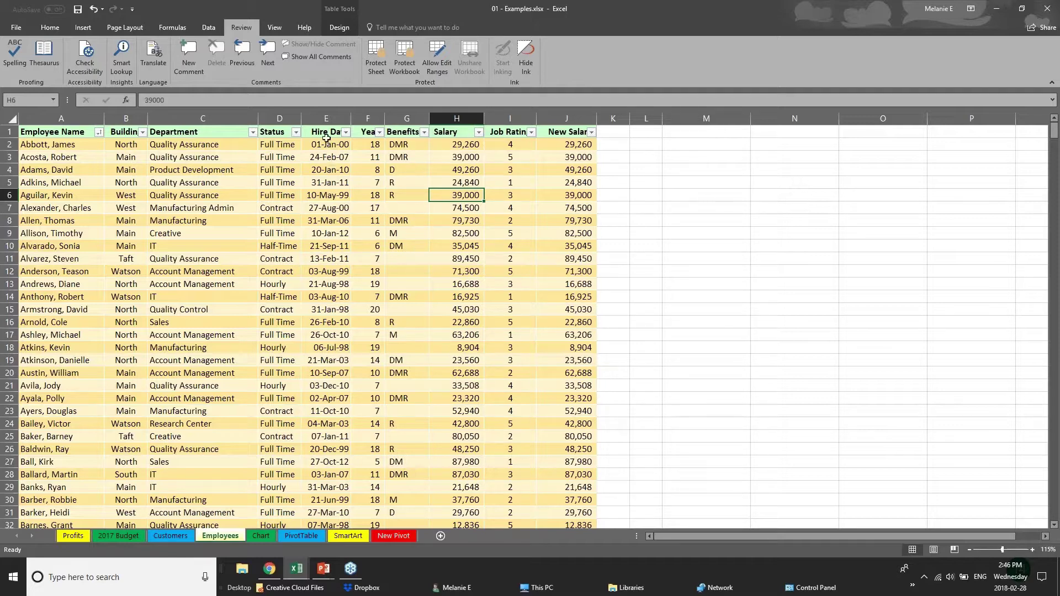
Step: Hide the Salary column H and the New Salary column J of the Employees sheet
left_click(327, 118)
left_click(367, 118)
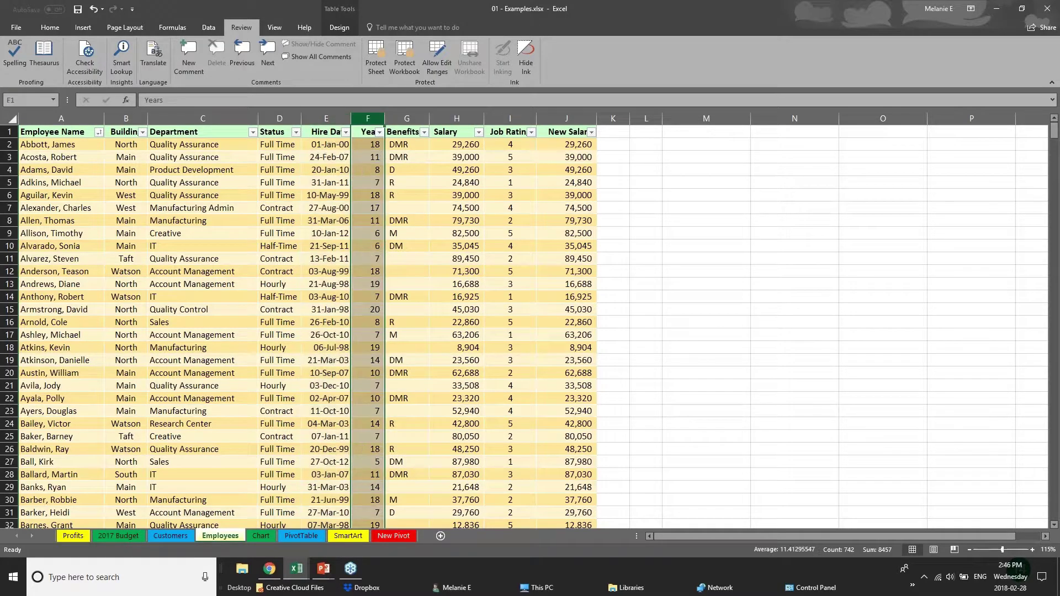
left_click(456, 118)
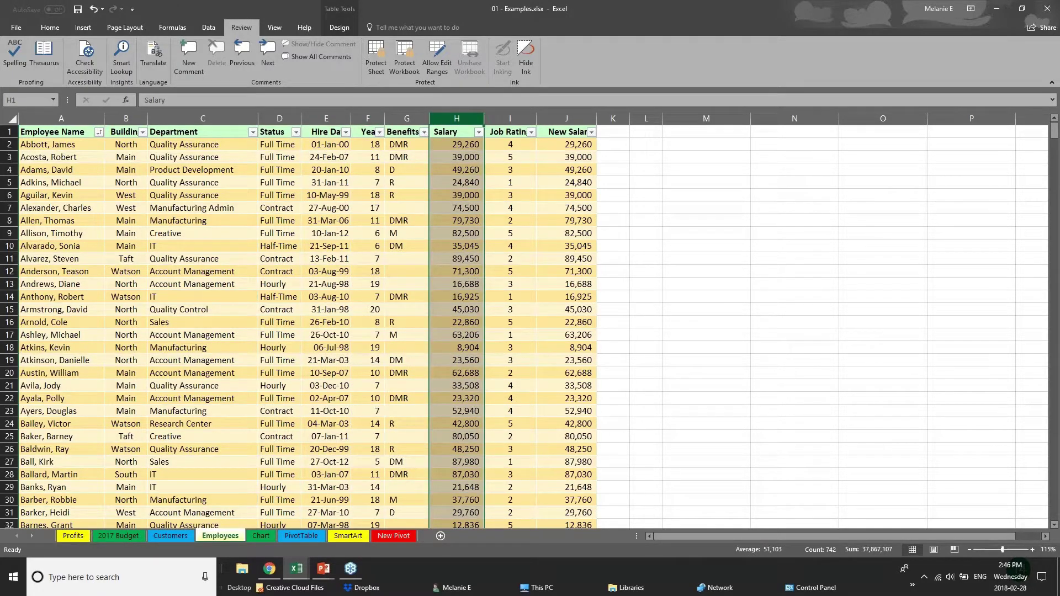
right_click(463, 121)
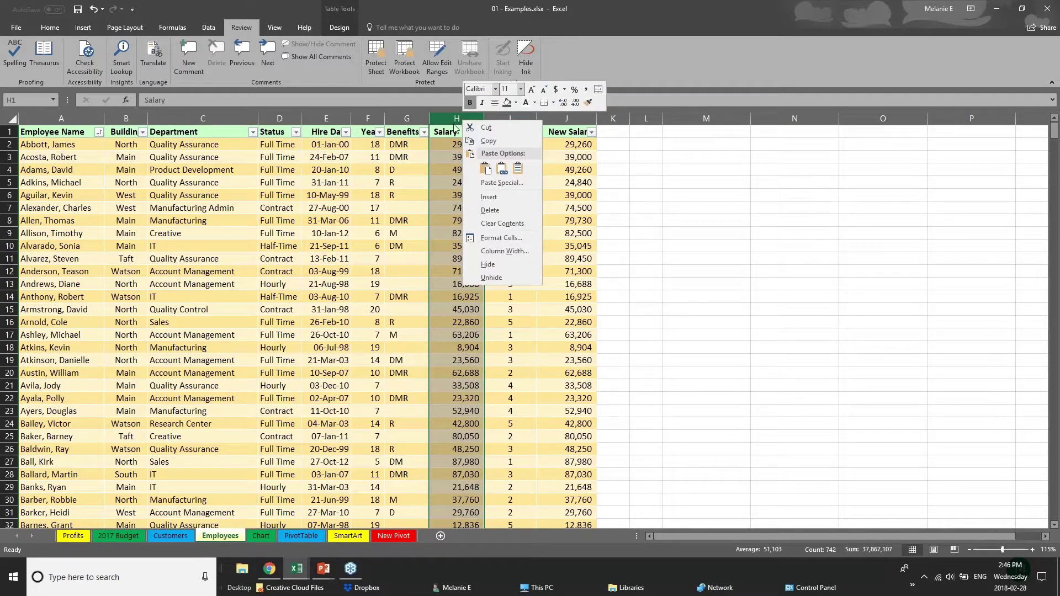
left_click(498, 264)
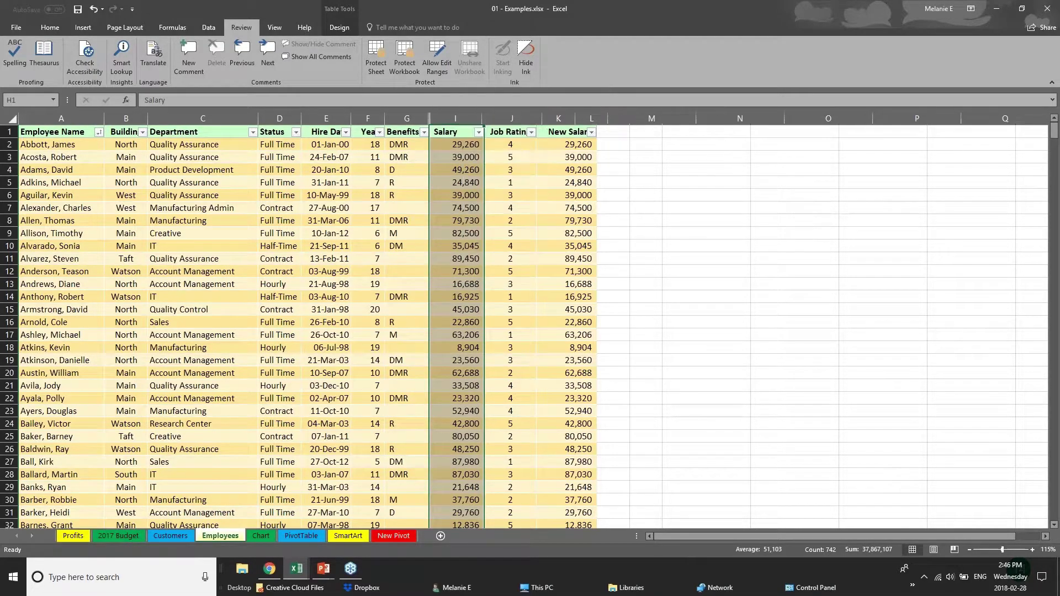
left_click(512, 119)
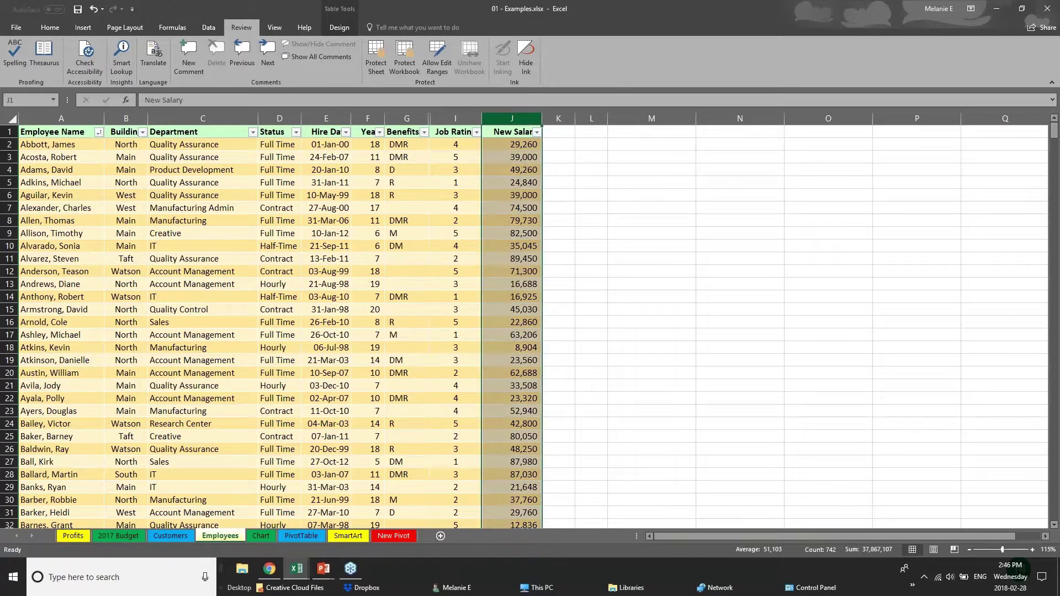
right_click(507, 120)
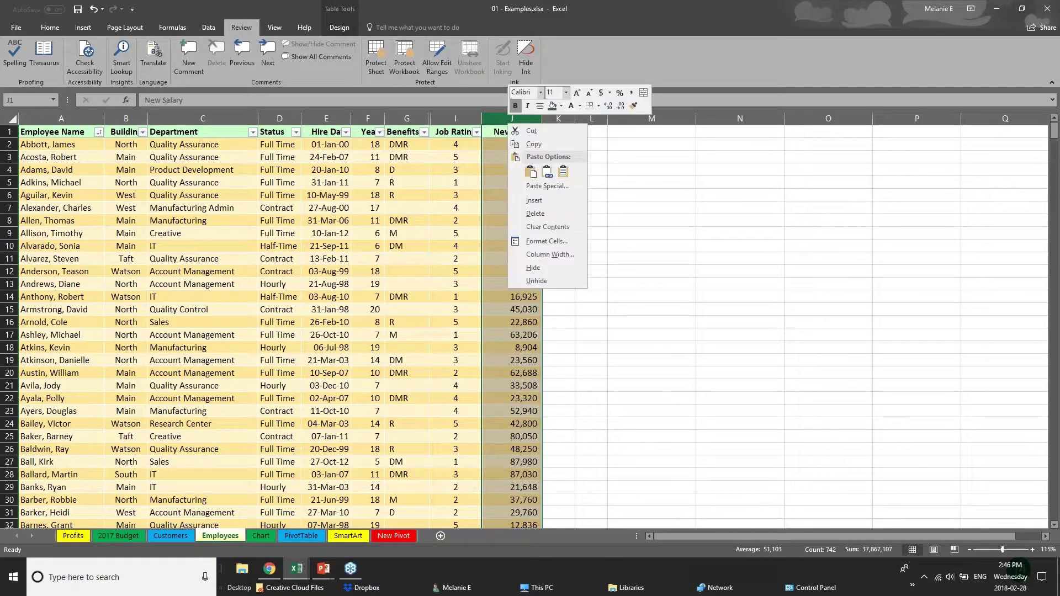
left_click(536, 267)
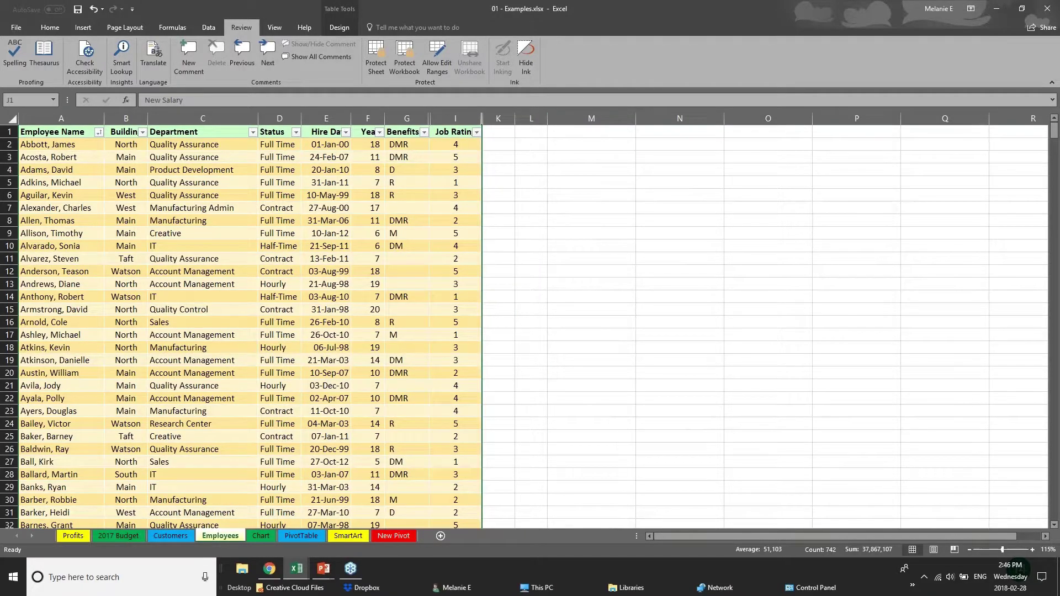
Step: Protect the workbook structure with a password, and re-enter the password in the confirmation
left_click(410, 54)
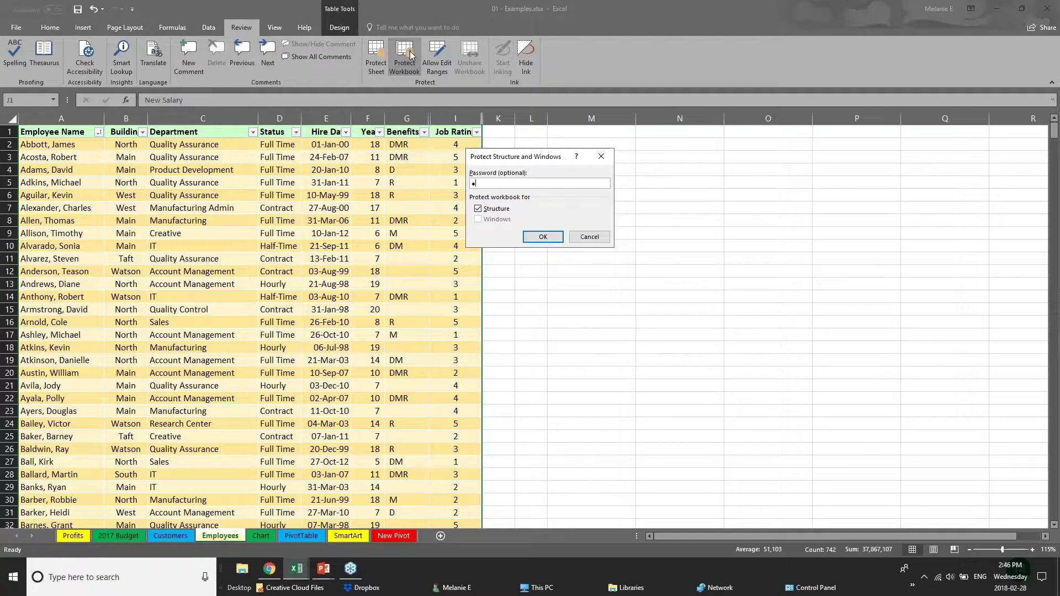
key("Return")
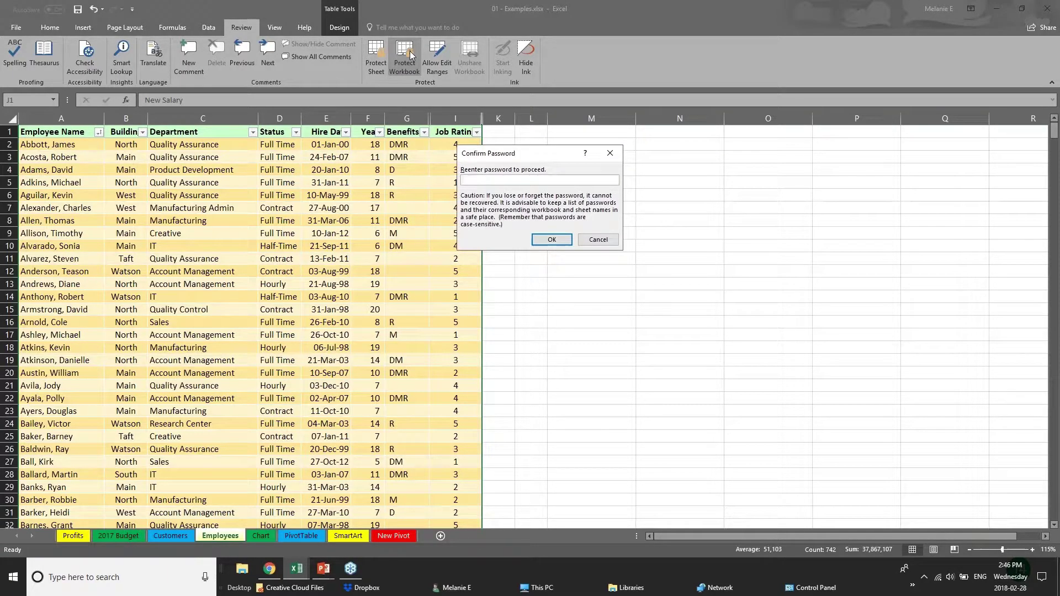
type("••")
key("Return")
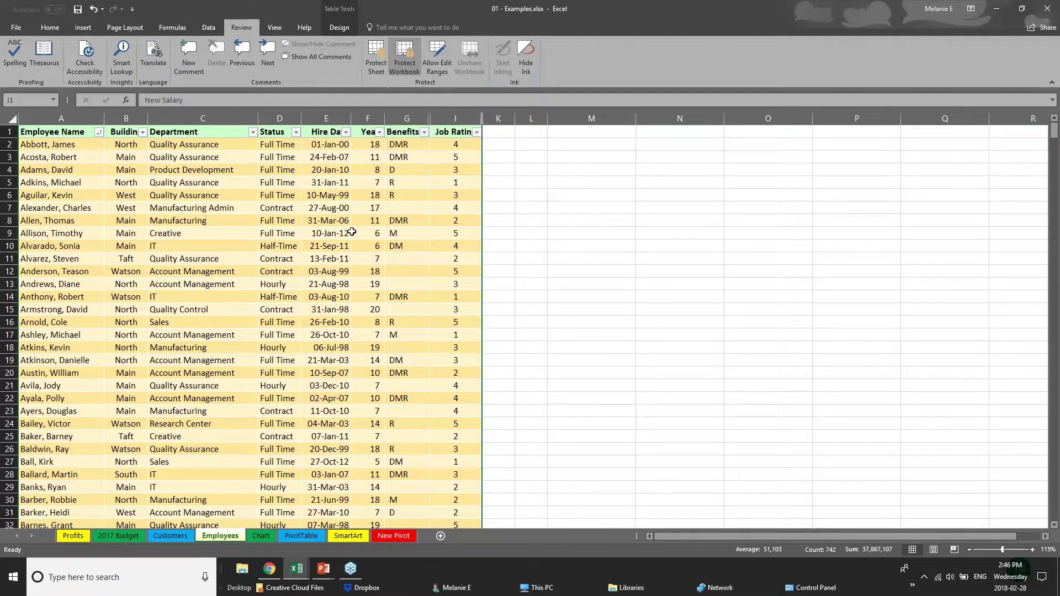
Step: Examine the remaining visible columns and rows of the Employees table under workbook structure protection
left_click(412, 220)
left_click(137, 142)
left_click(132, 195)
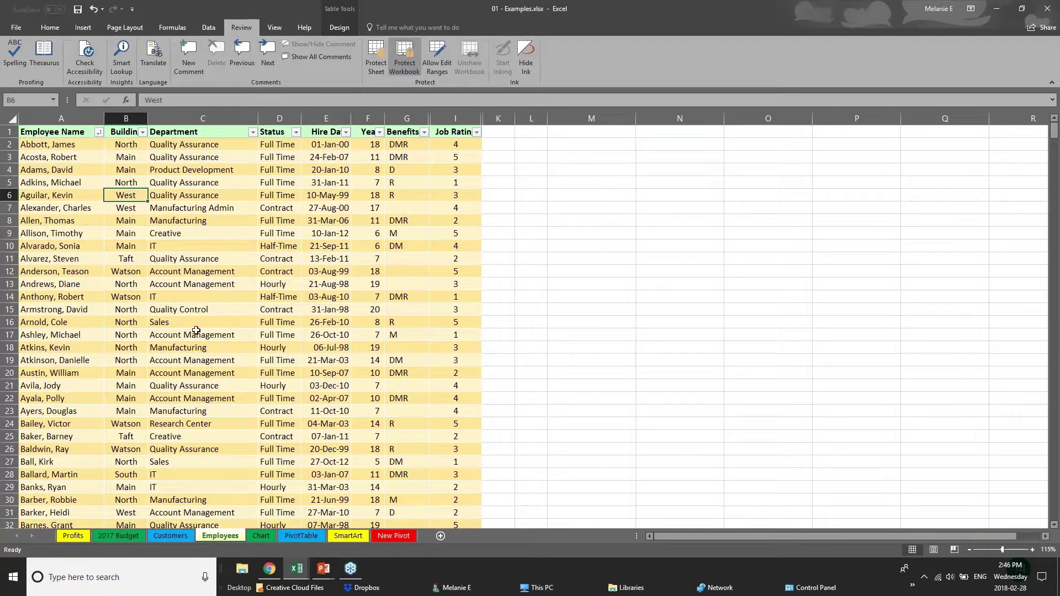
left_click(21, 386)
left_click(159, 296)
left_click(110, 249)
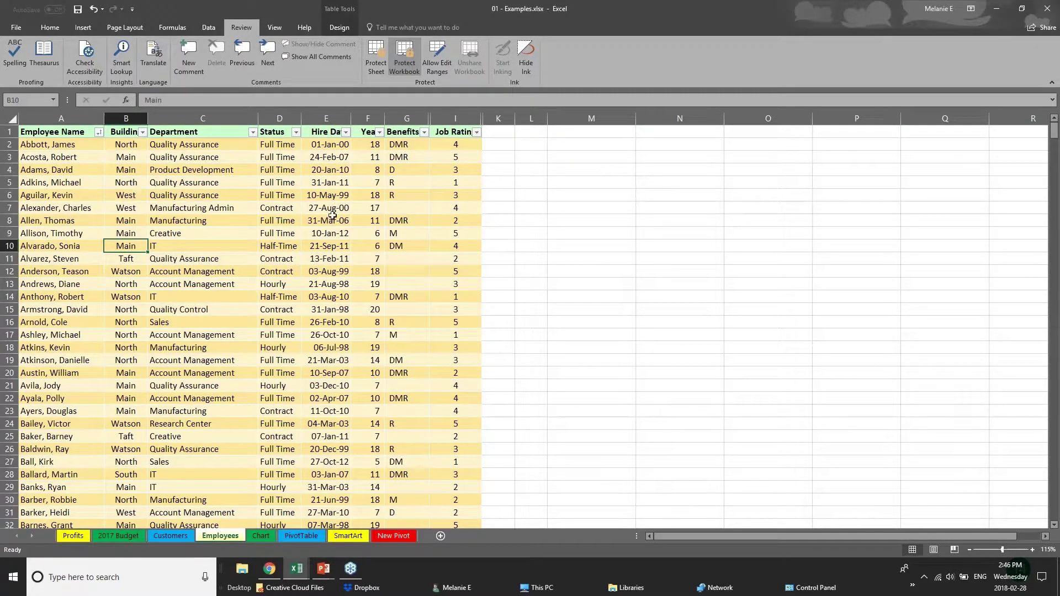
left_click(313, 308)
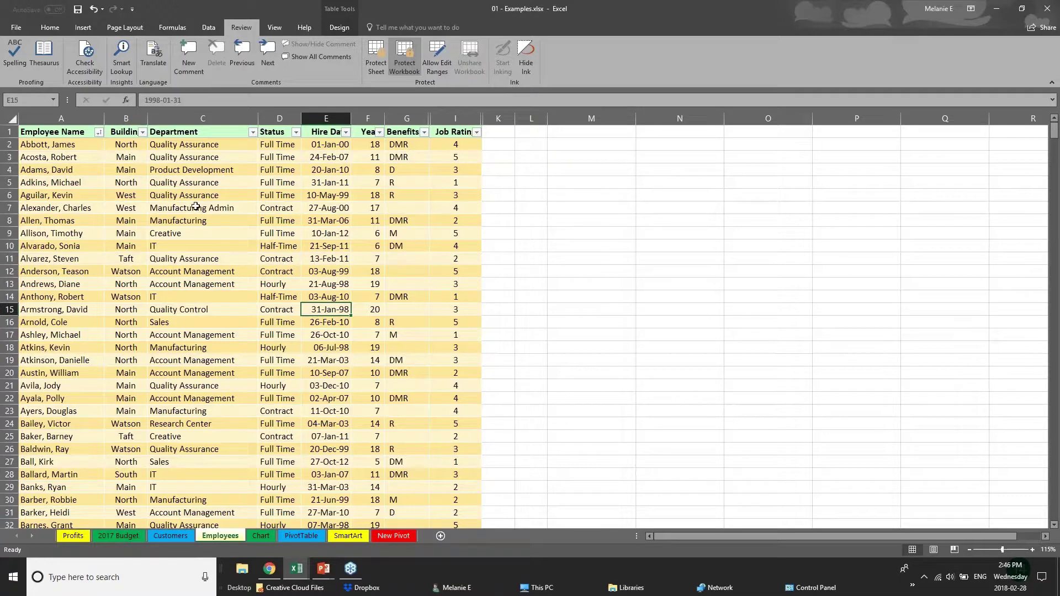
left_click(407, 118)
left_click(223, 196)
left_click(296, 235)
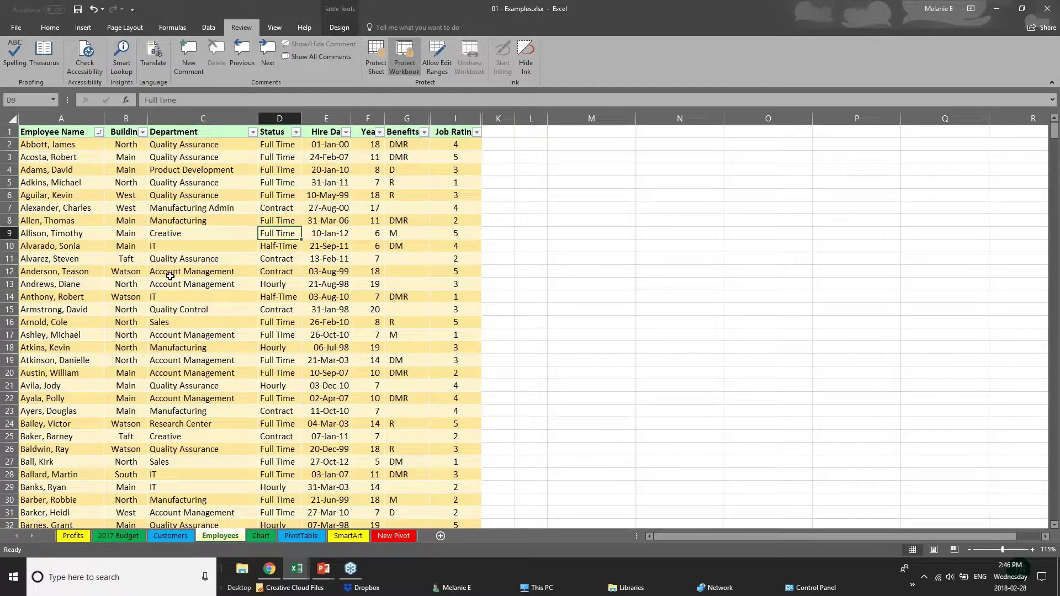
left_click(166, 272)
scroll(165, 271, "down", 1)
scroll(181, 291, "down", 11)
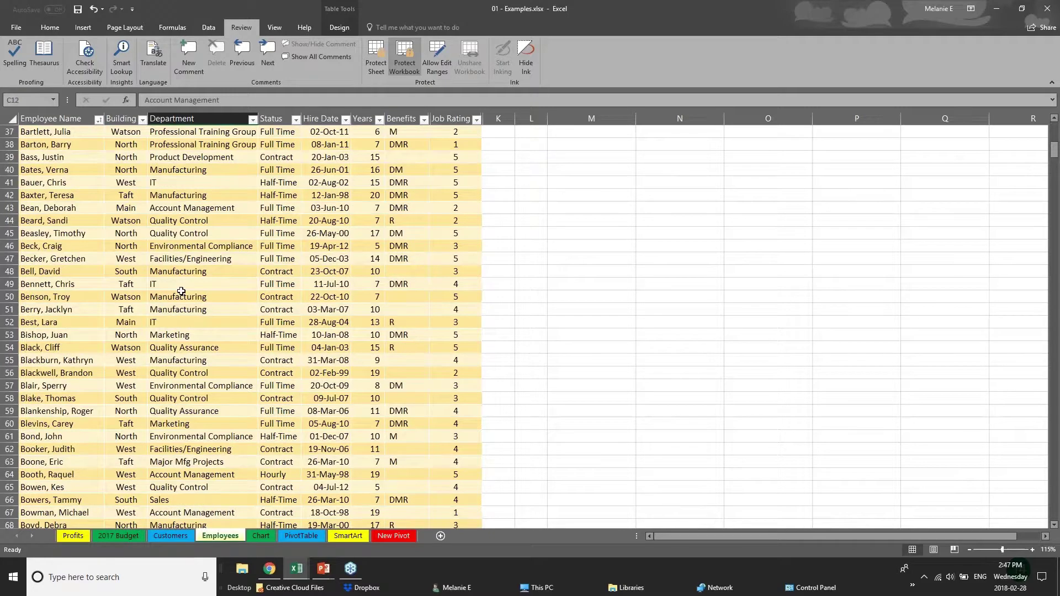
scroll(181, 291, "up", 12)
Step: Try to unhide the hidden salary columns by applying Unhide to the Years column and the Benefits column
right_click(203, 113)
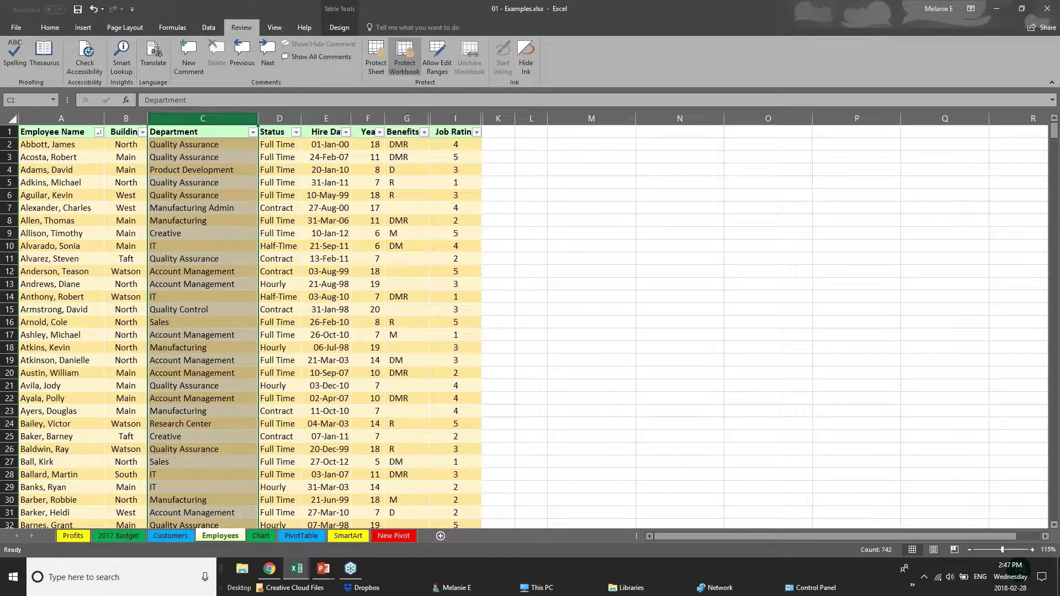
right_click(276, 118)
left_click(376, 123)
right_click(375, 120)
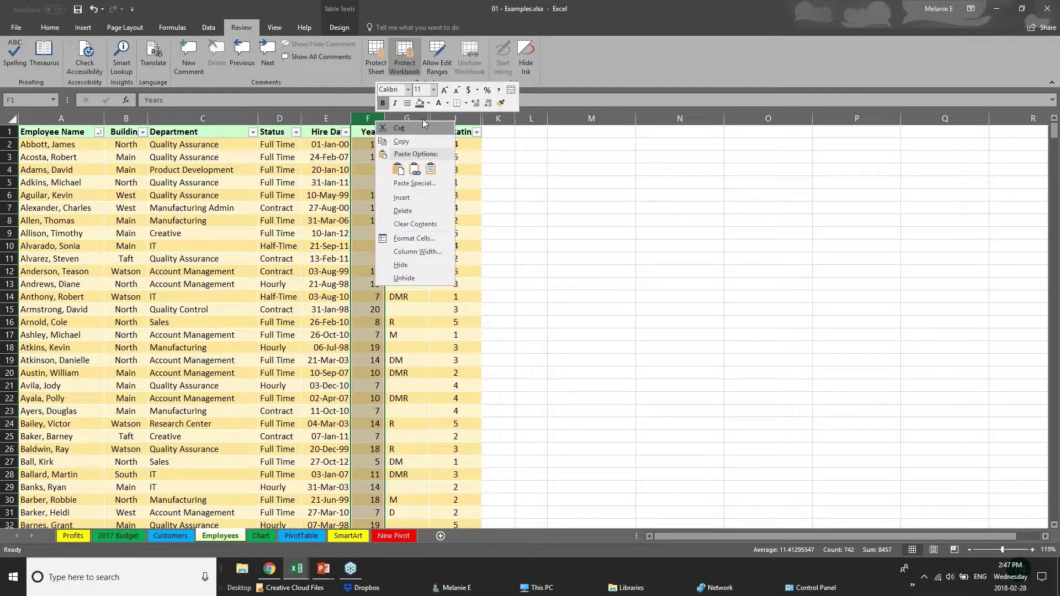
left_click(423, 279)
right_click(415, 118)
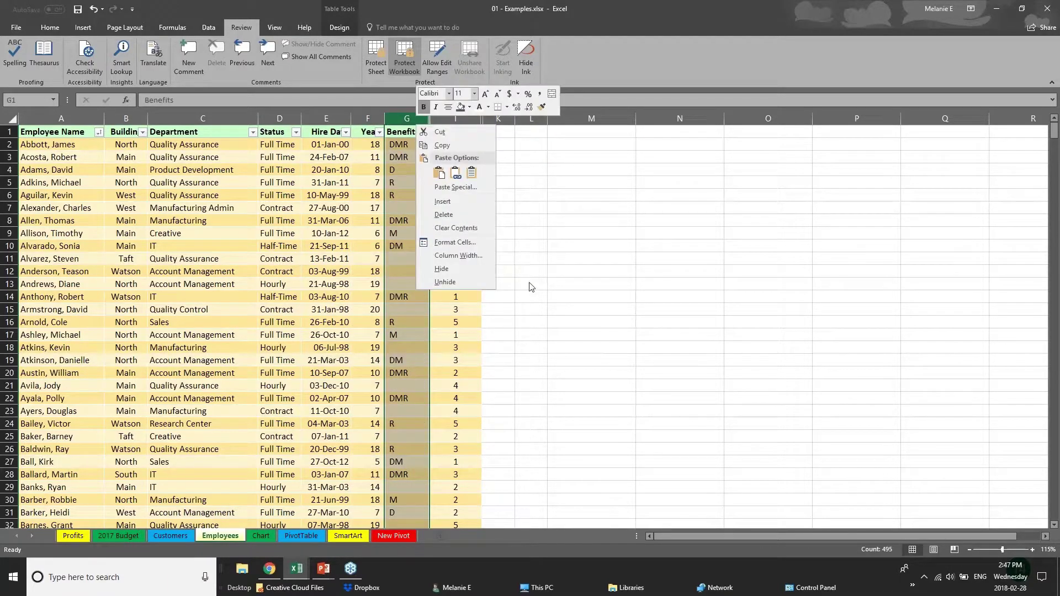
left_click(458, 283)
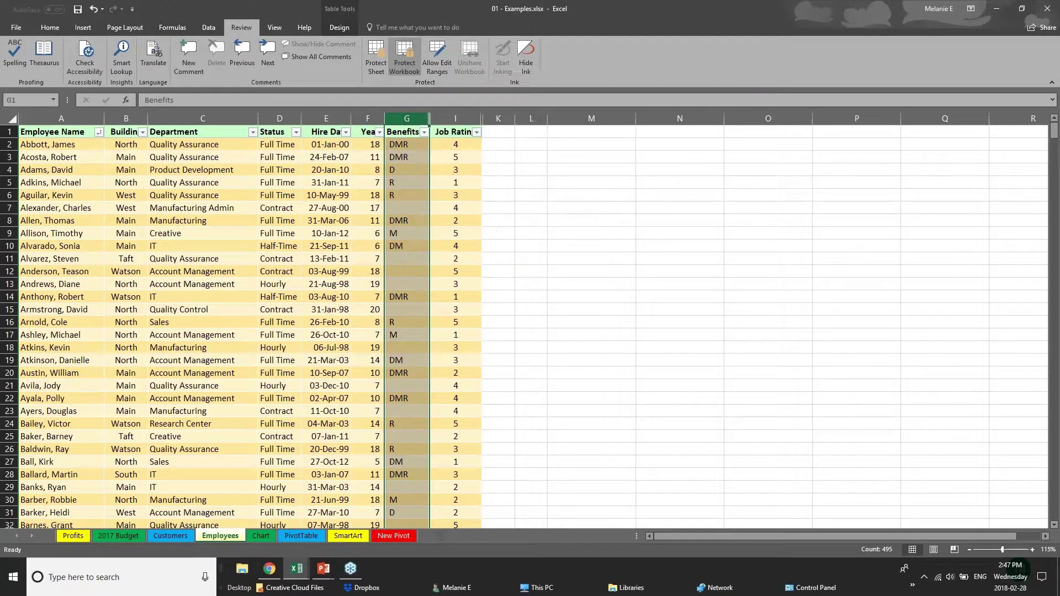
right_click(395, 116)
left_click(267, 123)
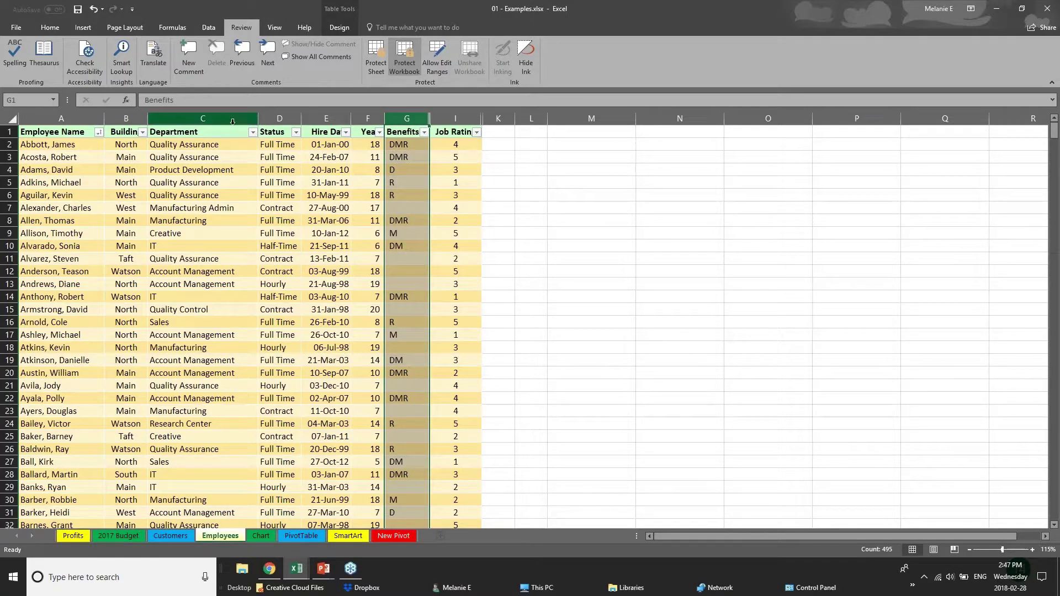
left_click(203, 119)
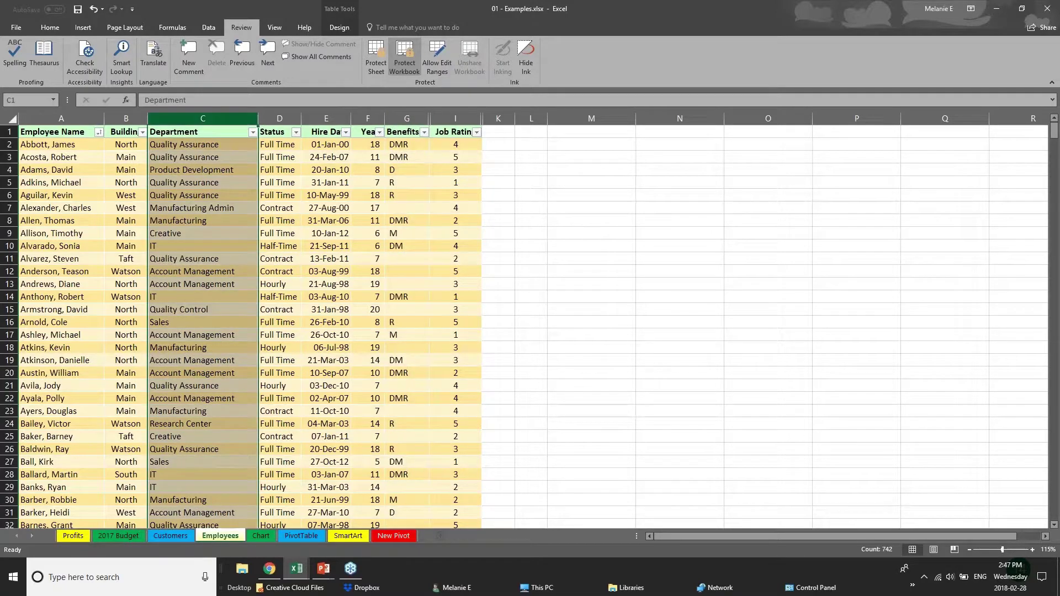
left_click(282, 119)
left_click(327, 119)
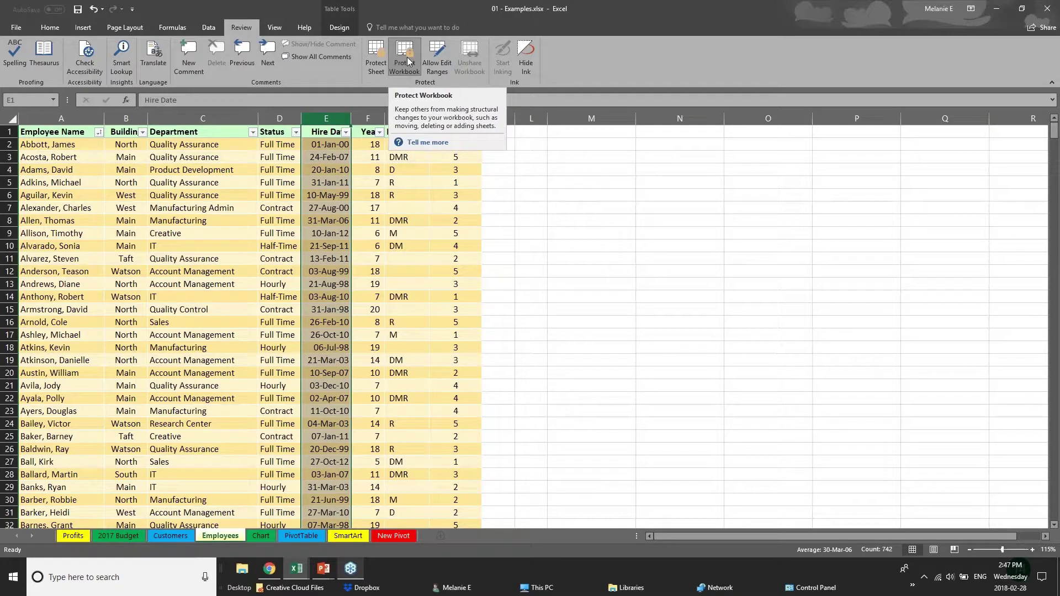
Step: Look through the 2017 Budget, Customers, Chart and PivotTable sheets, and examine which sheet commands are available for the Employees sheet
left_click(119, 537)
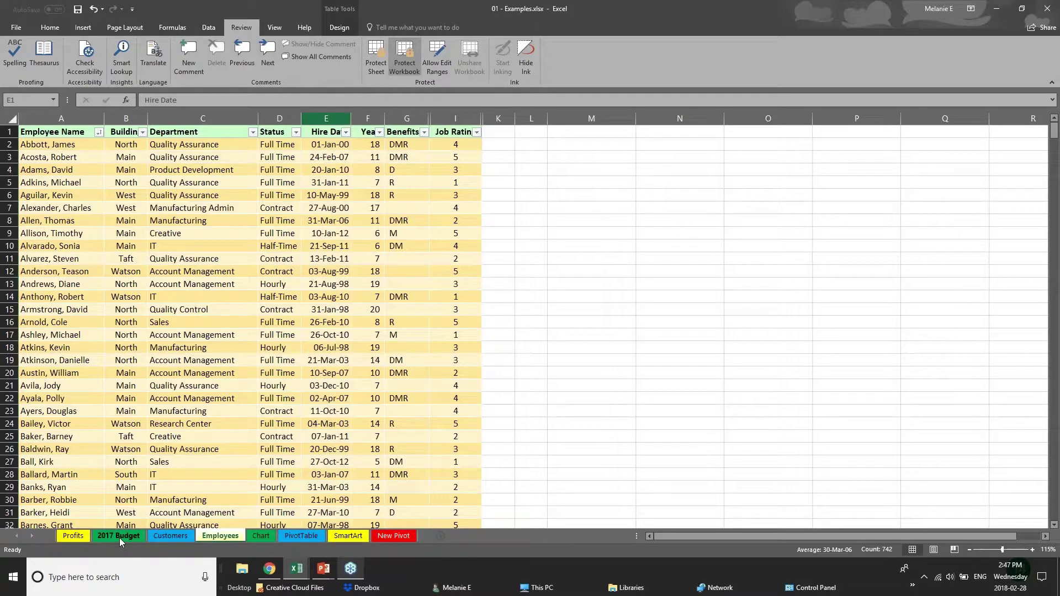
left_click(119, 538)
left_click(171, 536)
left_click(220, 535)
left_click(257, 535)
left_click(296, 538)
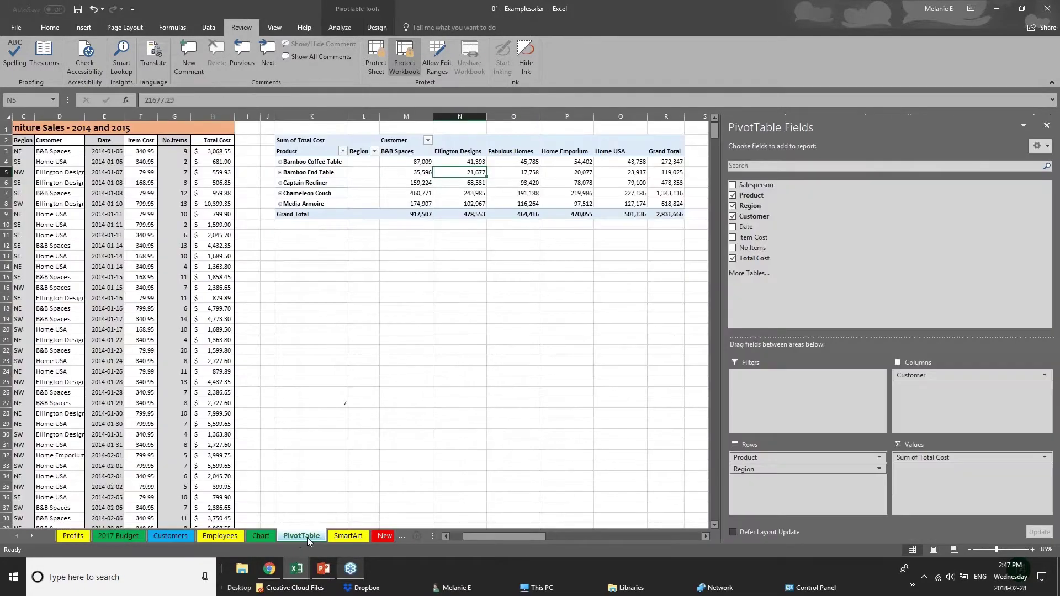
left_click(166, 535)
left_click(220, 535)
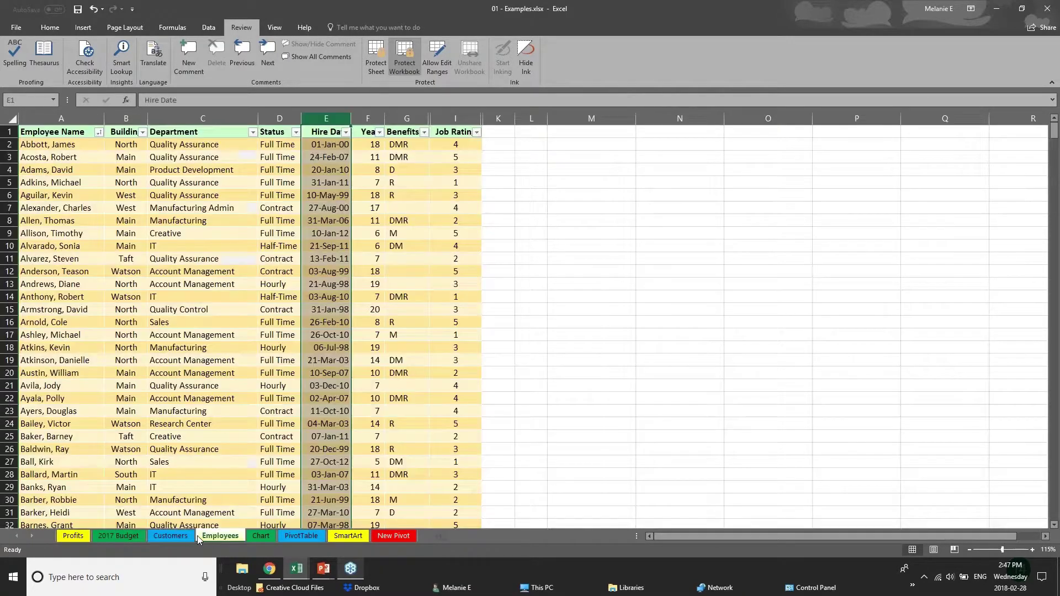
right_click(227, 538)
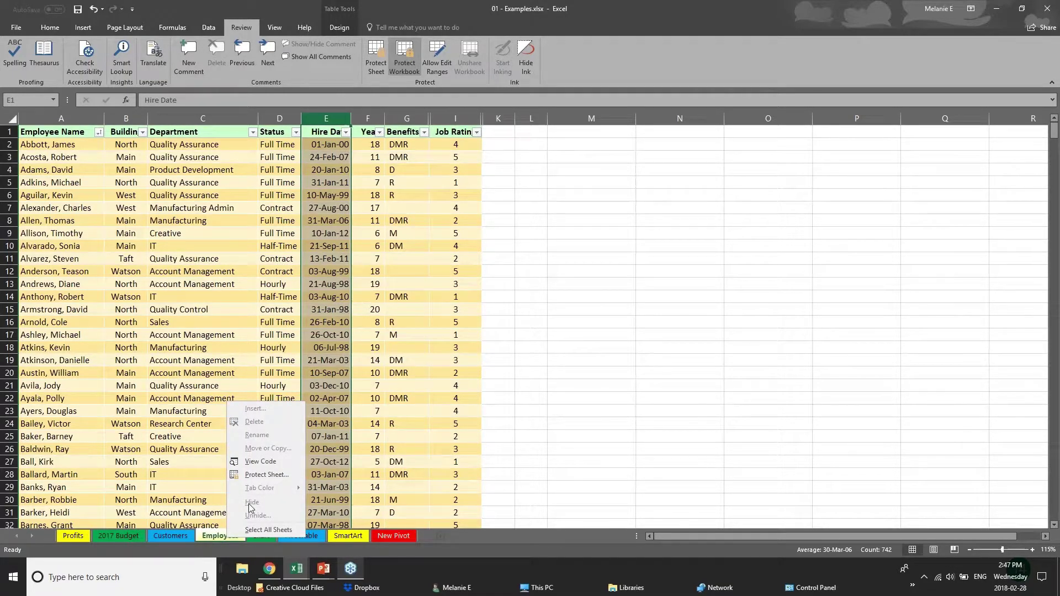
Step: Unprotect the workbook structure with its password and hide the Employees sheet
left_click(411, 65)
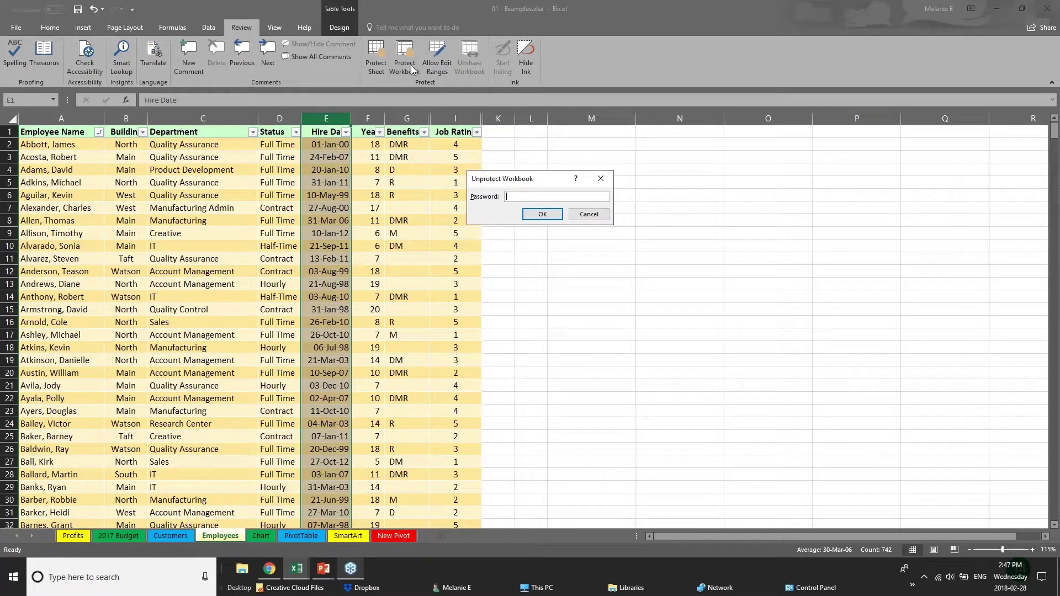
type("•")
key("Return")
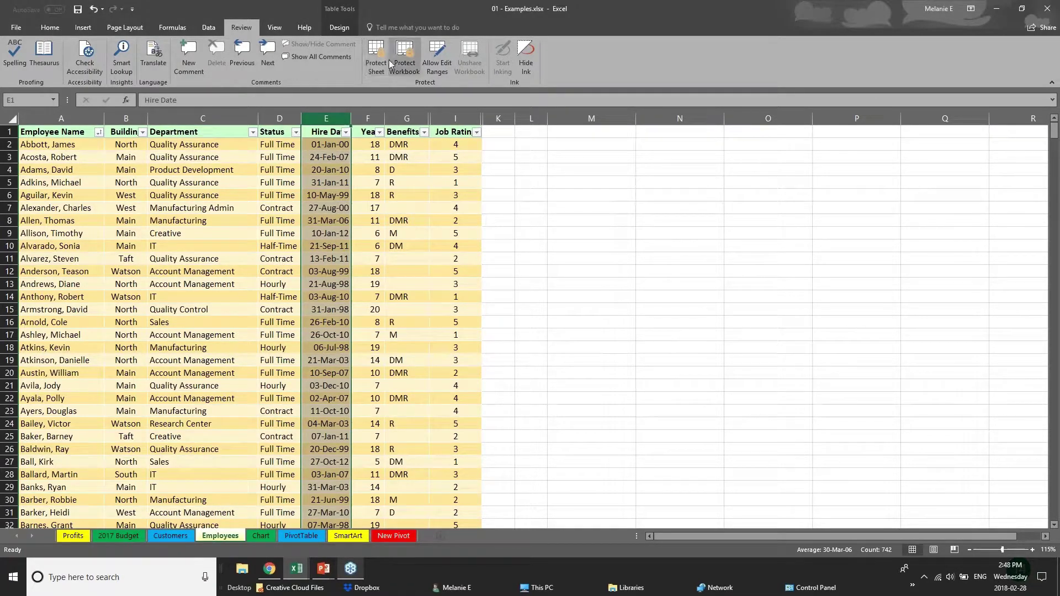
right_click(231, 536)
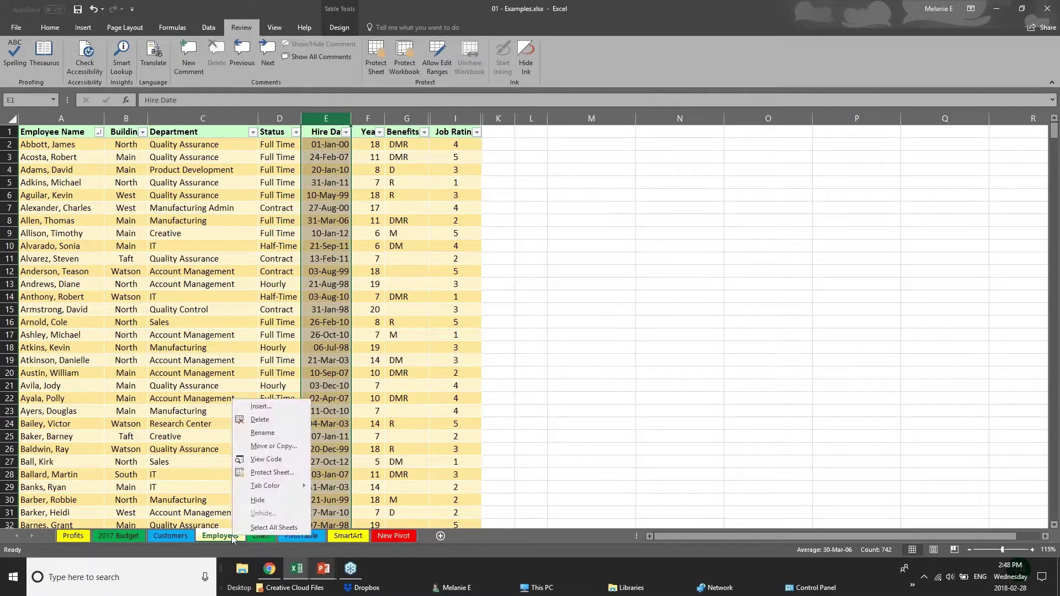
left_click(257, 500)
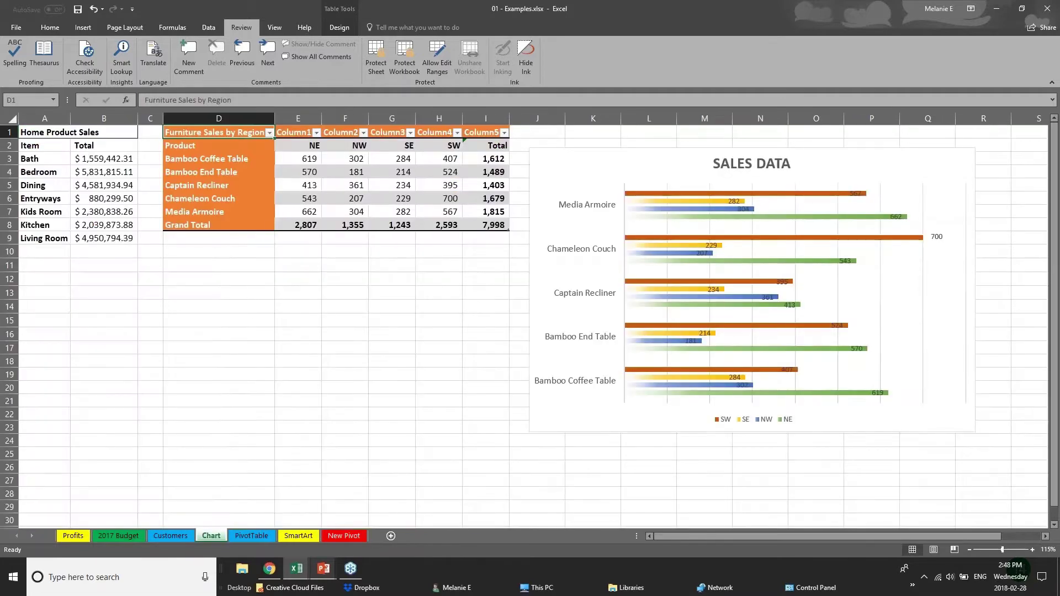
Step: Protect the workbook structure again with a password, and re-enter the password to confirm it
left_click(409, 67)
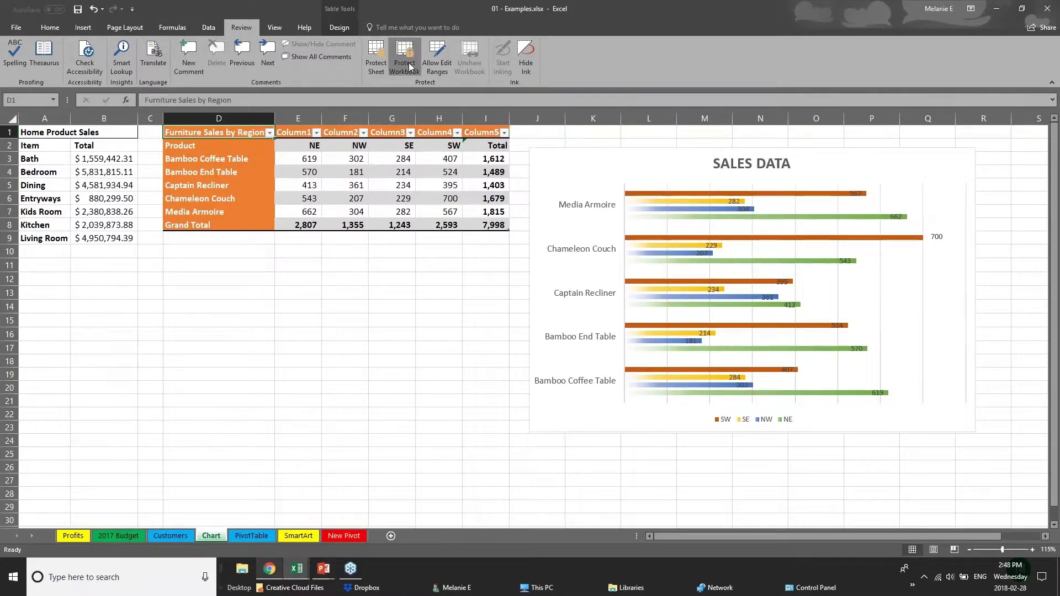
type("••")
key("Return")
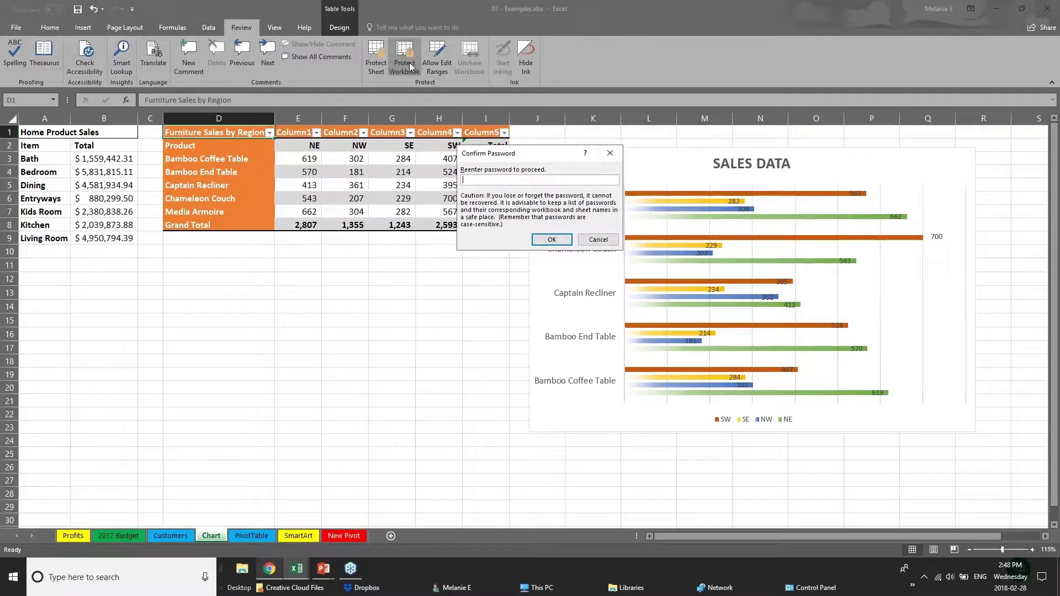
type("••")
key("Return")
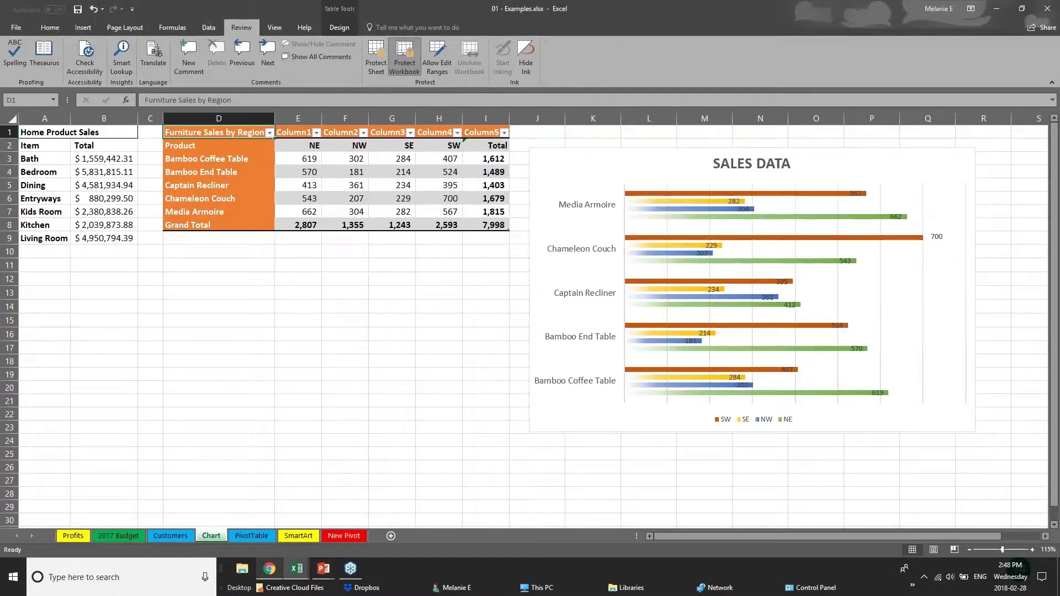
Step: Examine which sheet commands are available for the PivotTable sheet, and look through the 2017 Budget, Customers and Chart sheets
left_click(185, 536)
left_click(252, 536)
right_click(252, 536)
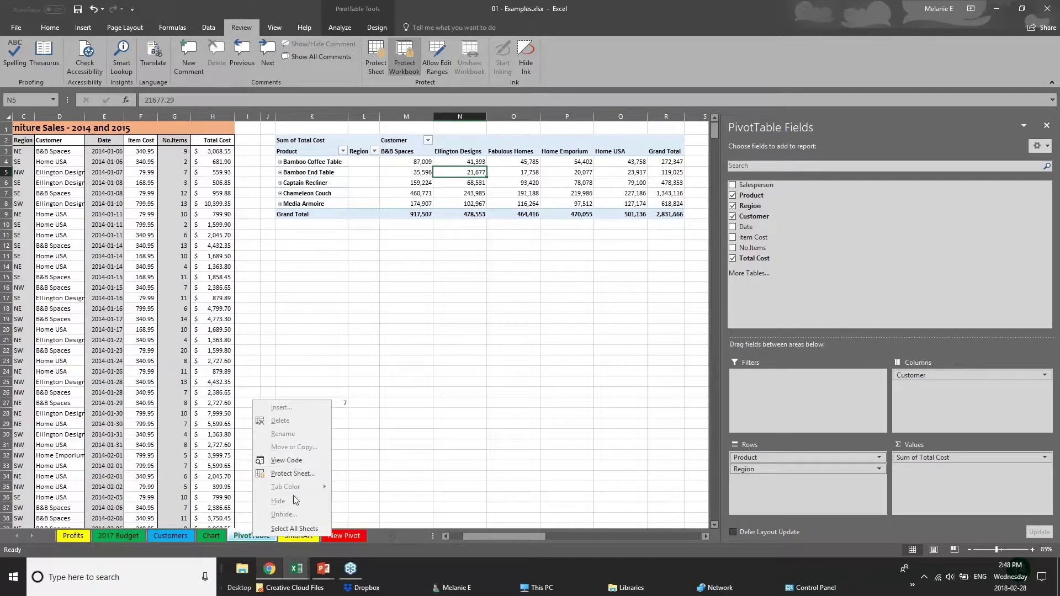
left_click(179, 538)
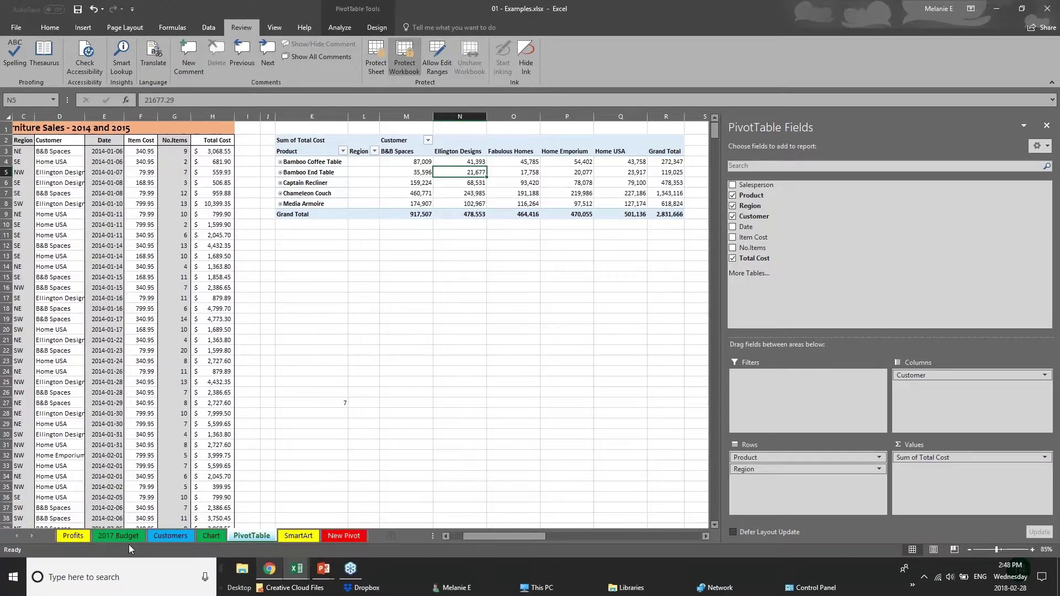
left_click(140, 536)
left_click(184, 535)
left_click(218, 535)
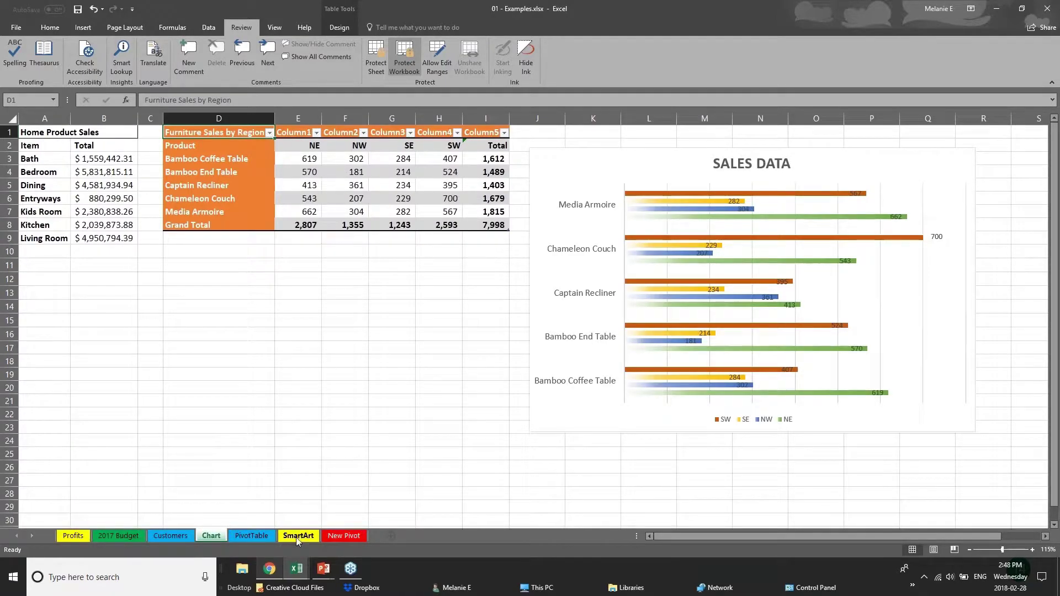
Step: Remove the workbook structure protection by entering its password
left_click(402, 50)
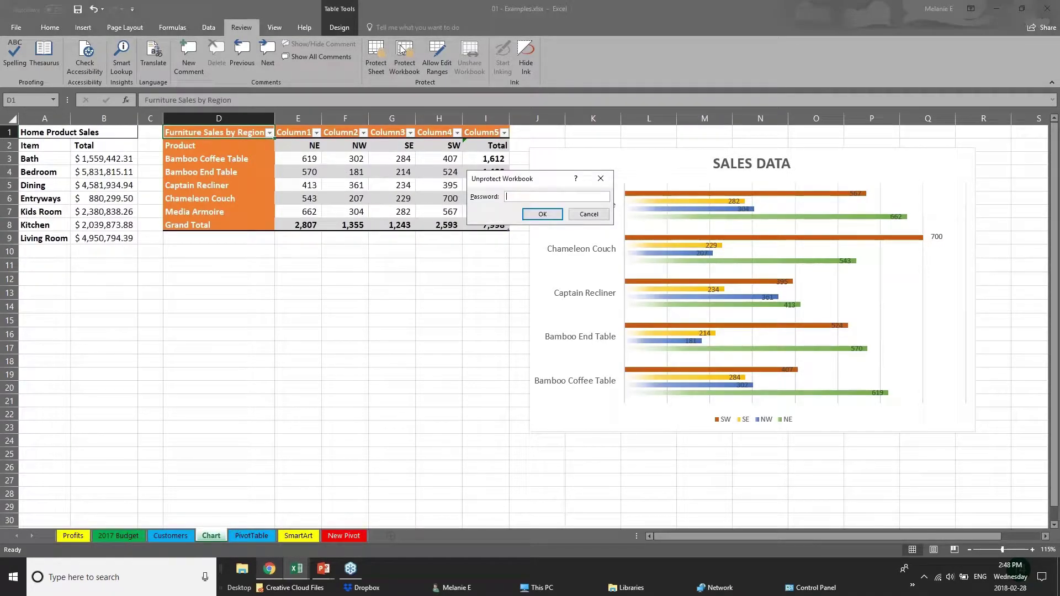
key("Escape")
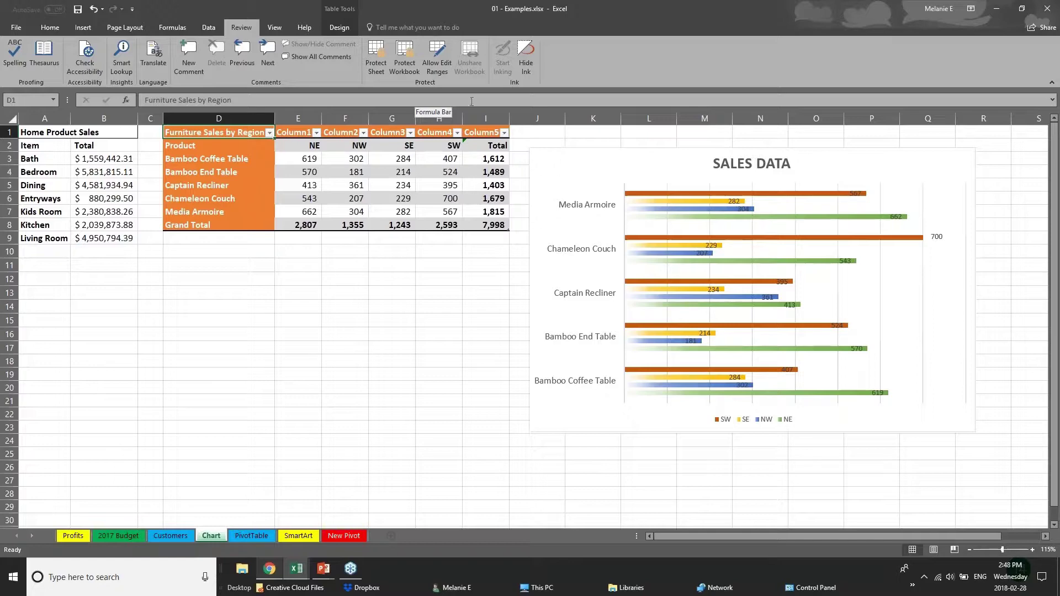
left_click(324, 568)
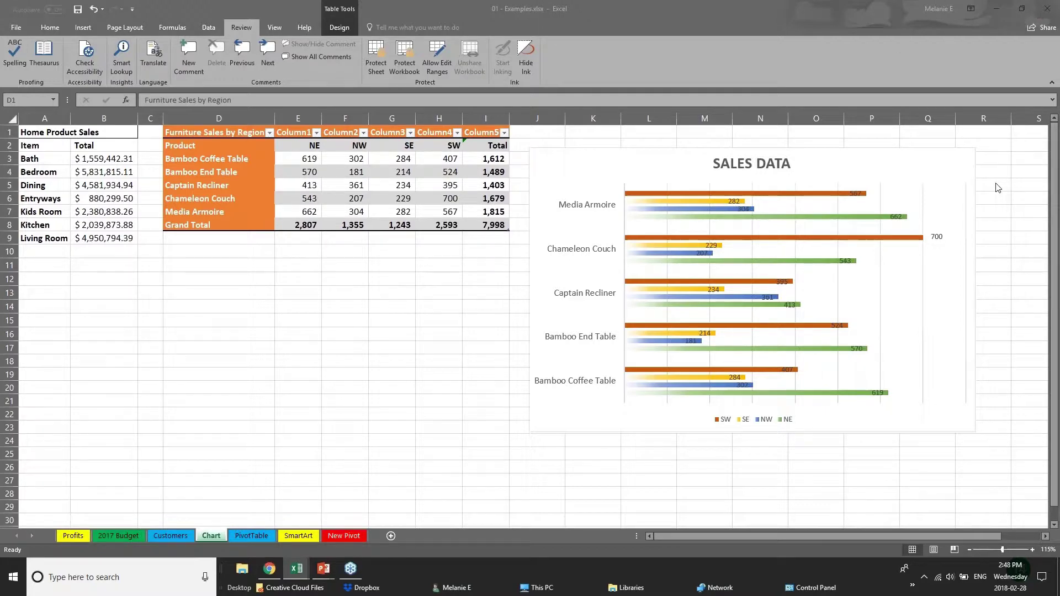
Step: Start sharing the workbook by uploading a copy of it to the personal OneDrive
left_click(1035, 32)
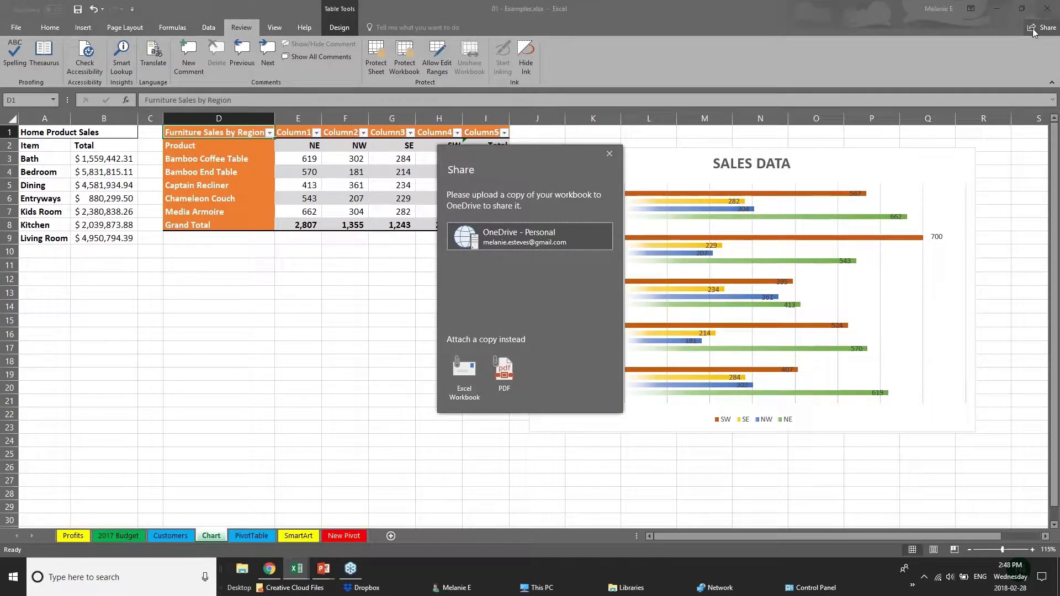
left_click(463, 241)
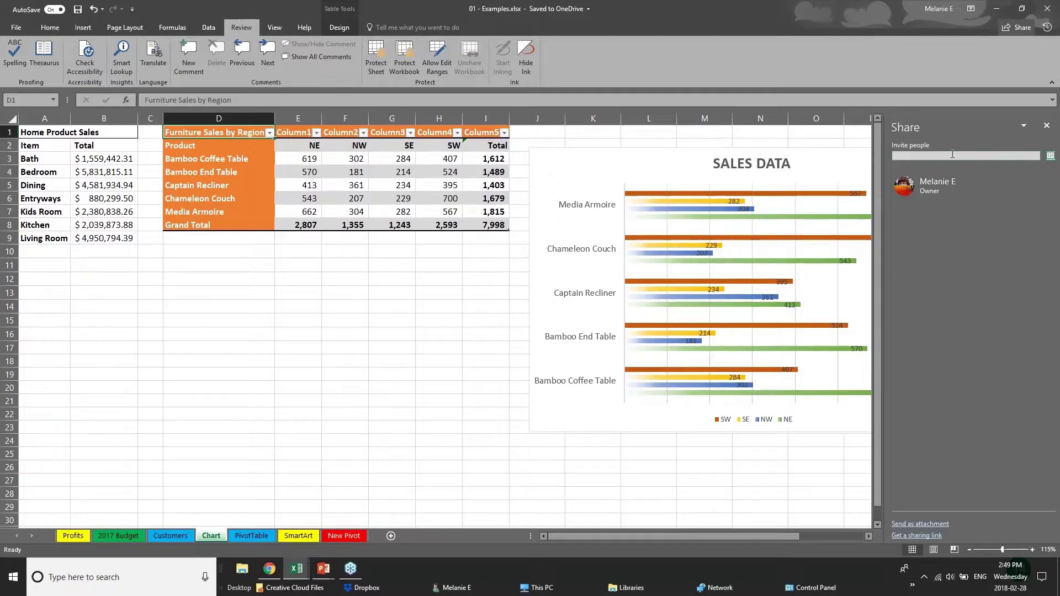
Step: Address a sharing invitation to a suggested contact, view its edit and view permission options, and close it without sending
left_click(953, 154)
type("cheryl")
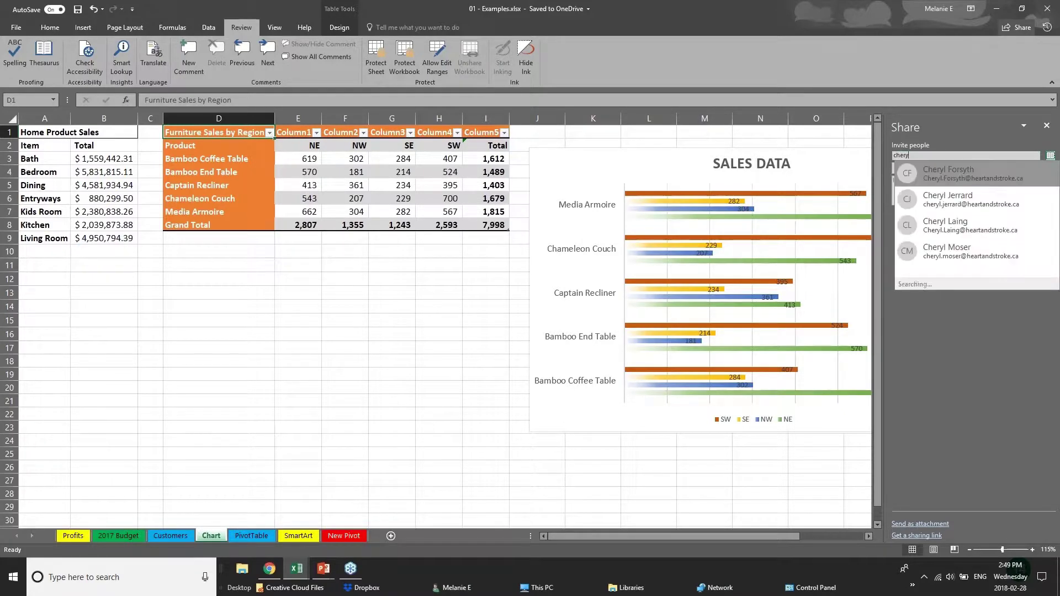
left_click(996, 230)
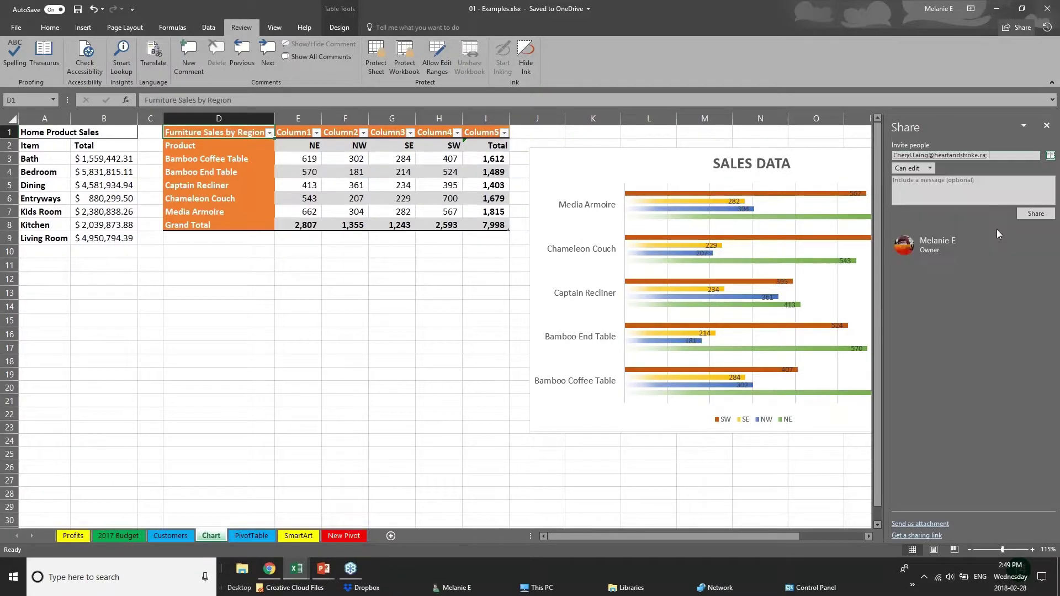
left_click(917, 169)
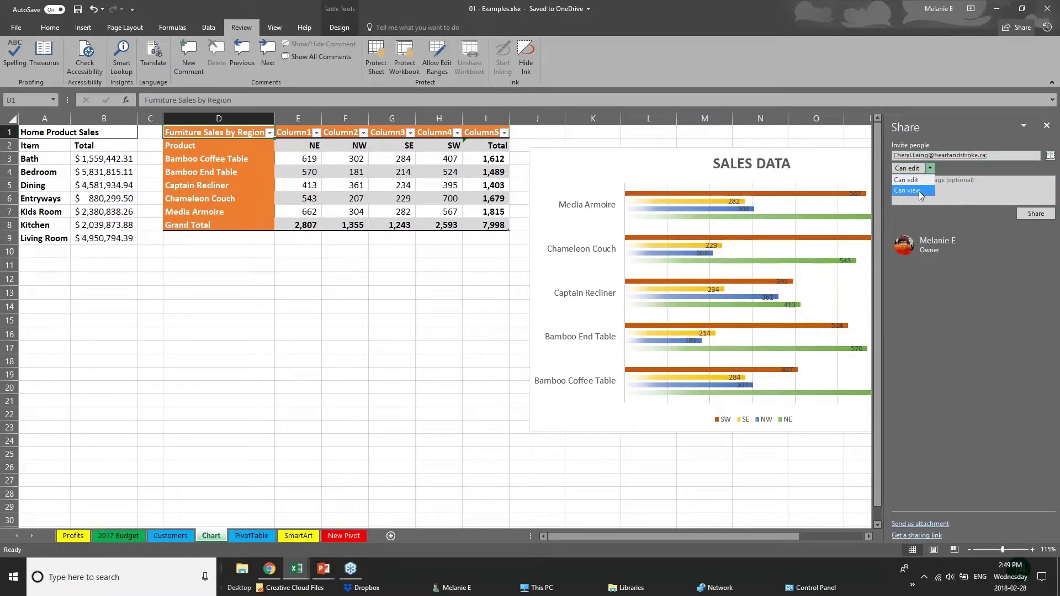
left_click(932, 221)
left_click(1046, 126)
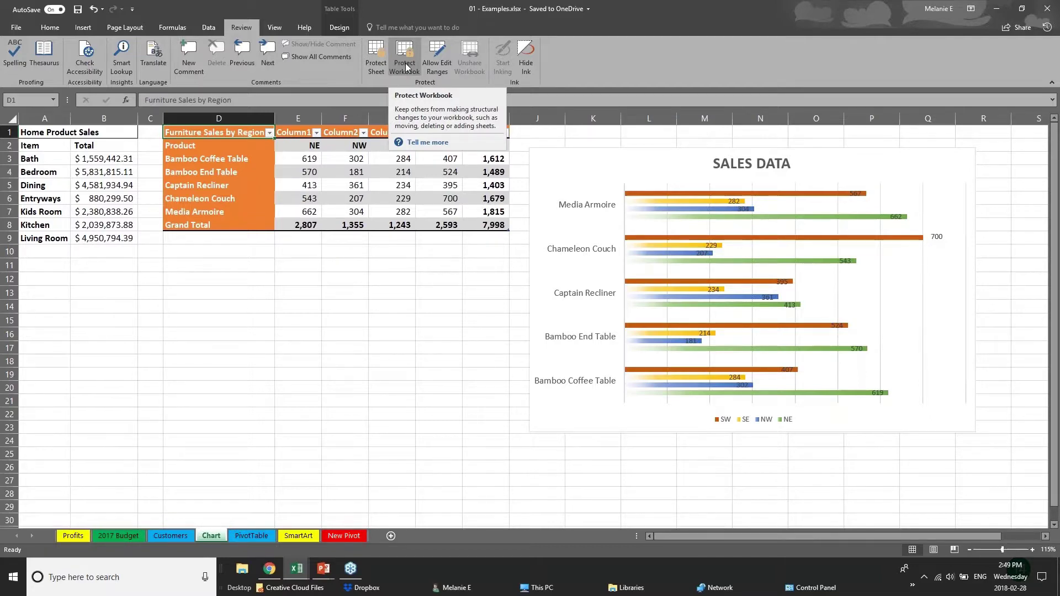
Step: Switch to PowerPoint, advance to the Quick Analysis Tool slide, and switch to Webinar Sample Workbook v1.xlsx in Excel
left_click(323, 568)
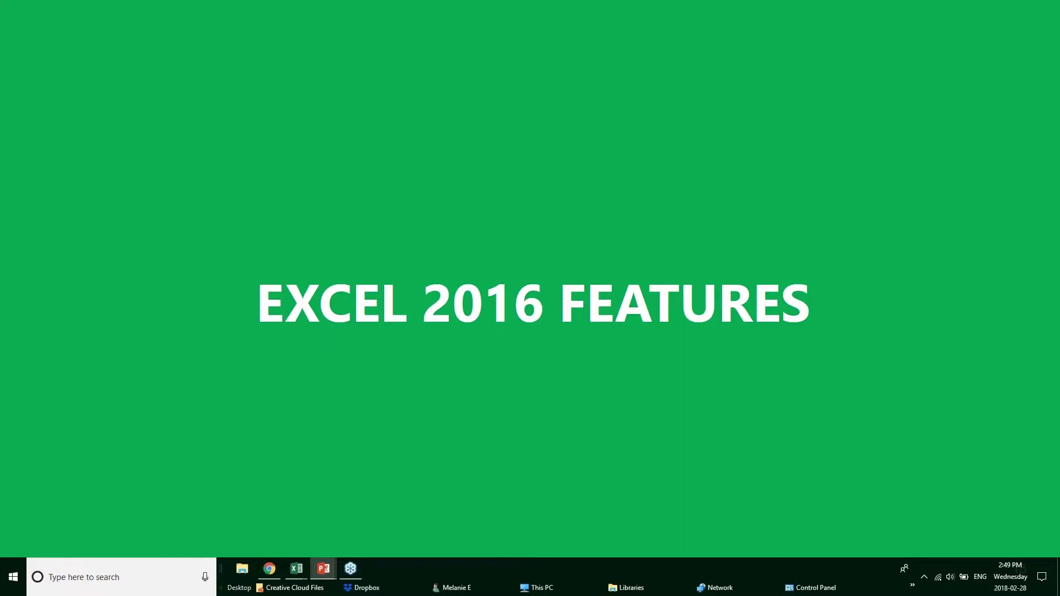
key("Right")
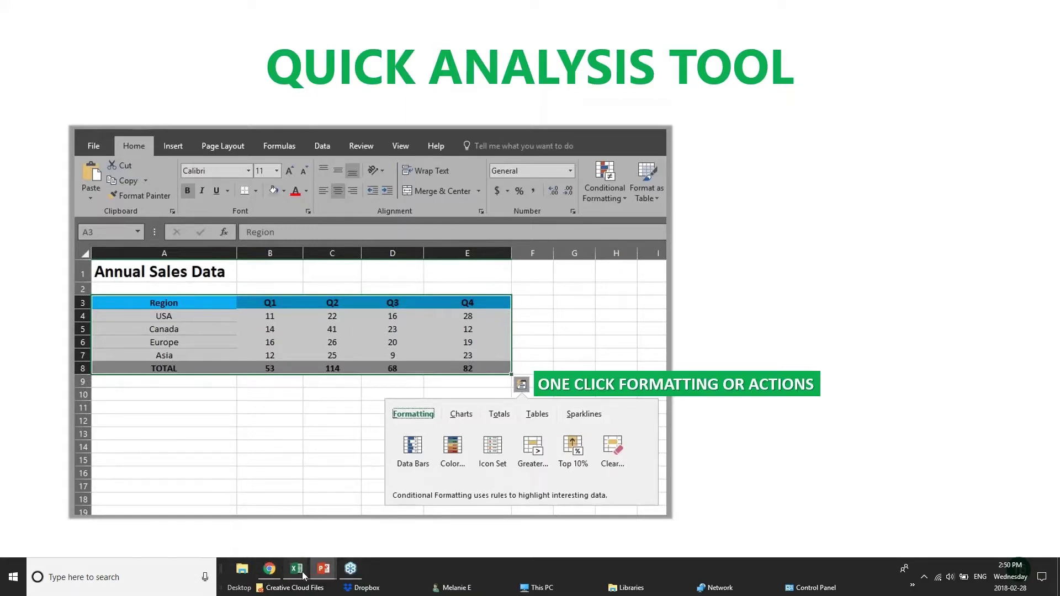
mouse_move(303, 576)
left_click(426, 525)
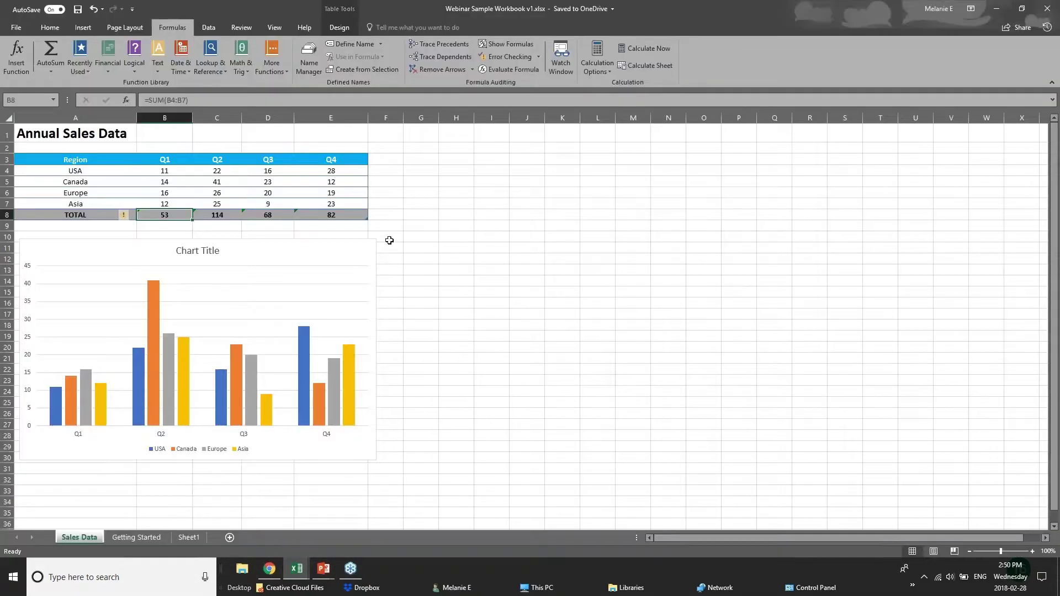
Step: Apply color scale formatting to the Annual Sales Data table A3:E8 with Quick Analysis, after viewing its Totals options
left_click(389, 245)
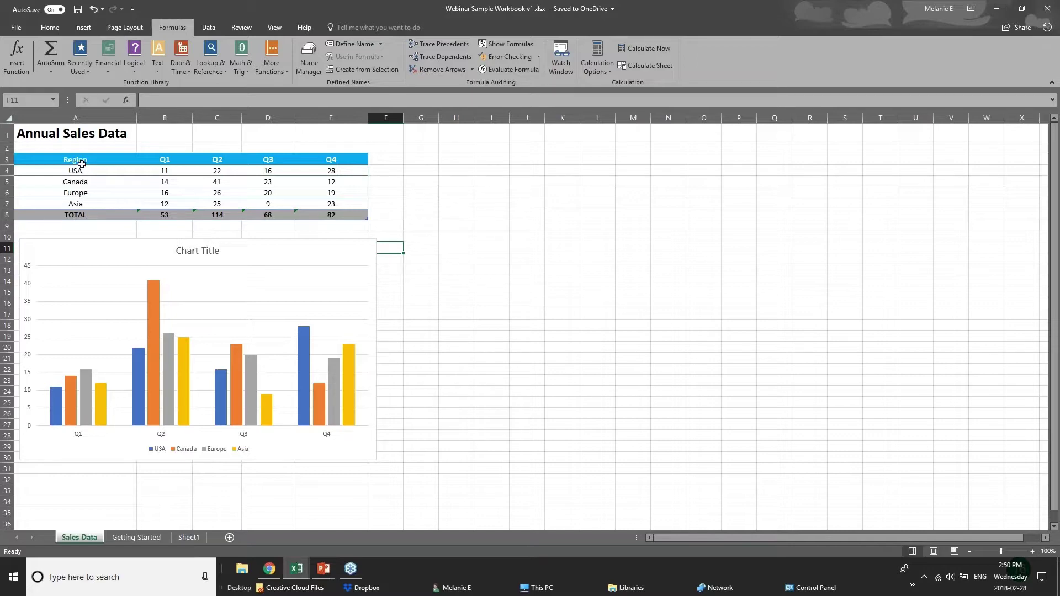
left_click_drag(80, 162, 352, 212)
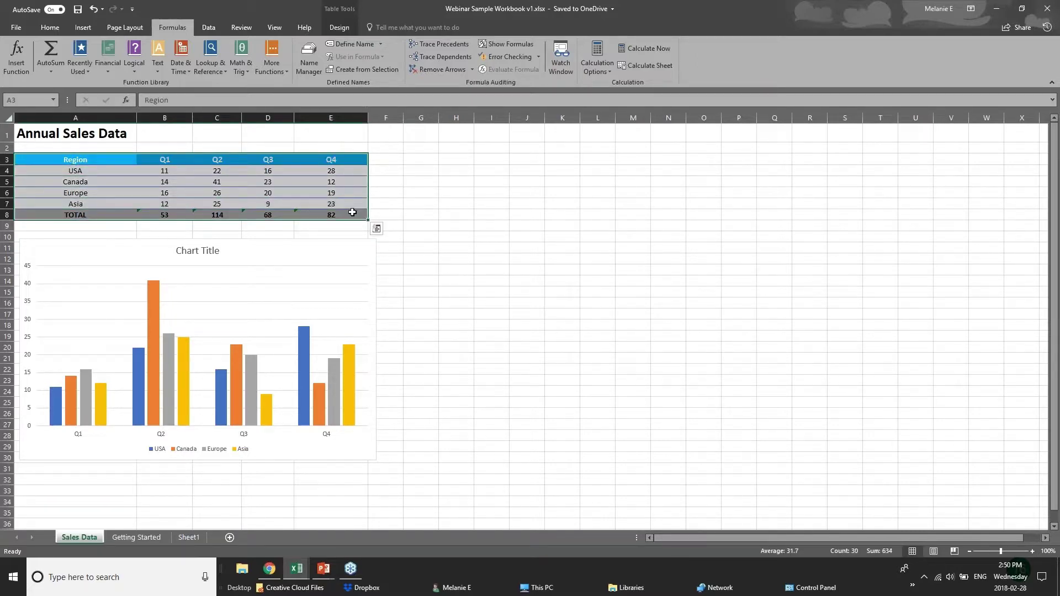
left_click(377, 229)
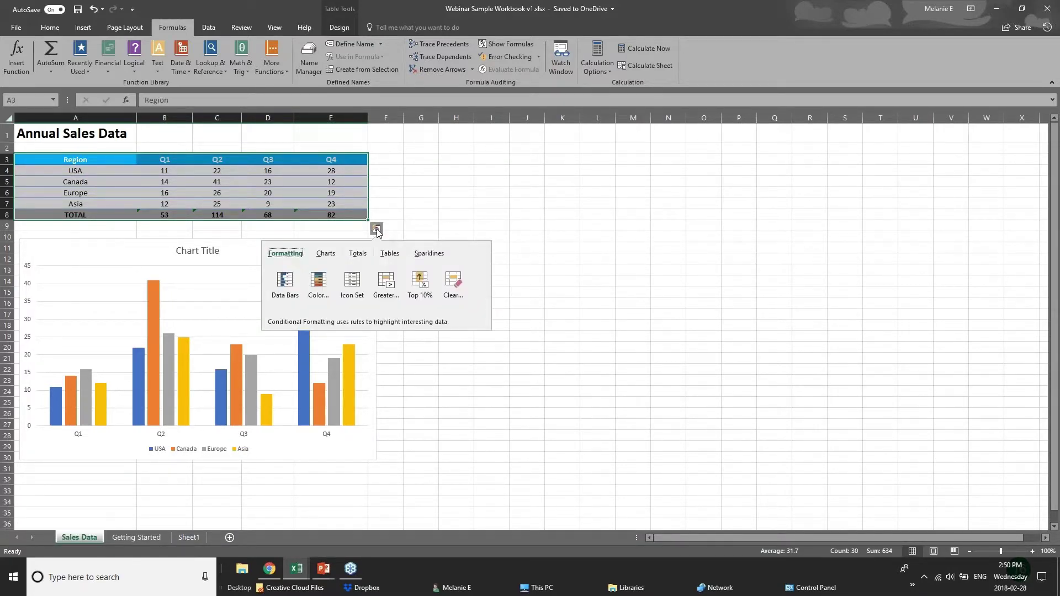
left_click(358, 254)
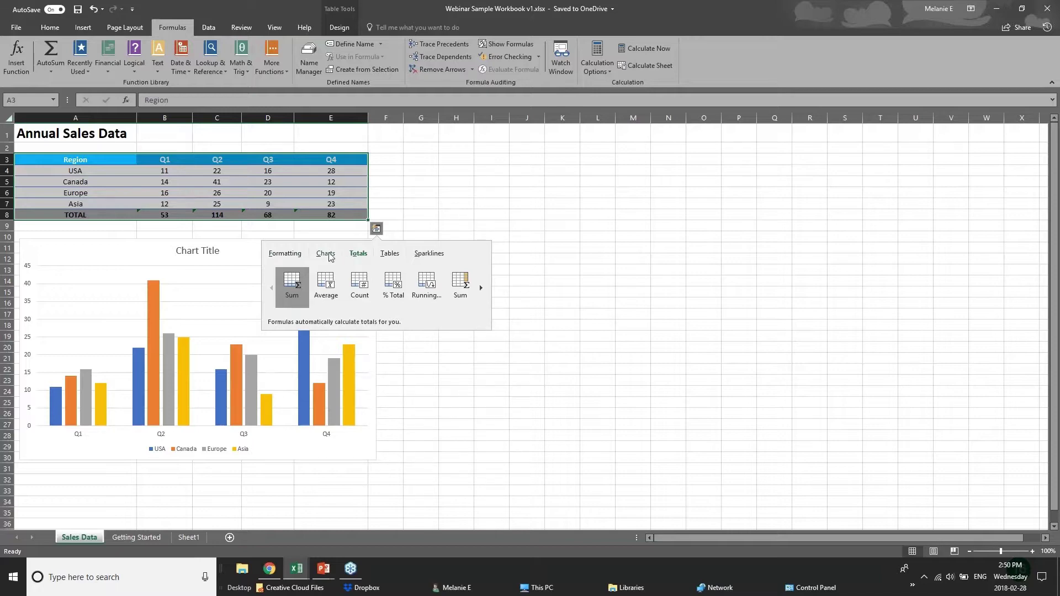
left_click(284, 254)
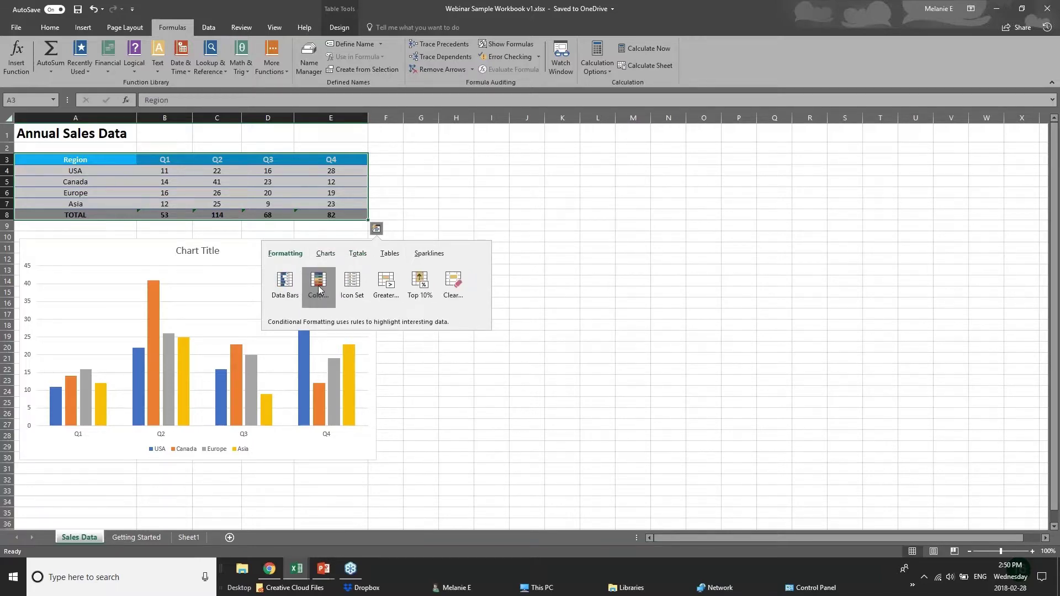
left_click(318, 287)
Step: Add data bars to B4:E8 with Quick Analysis, and highlight values greater than 50 with Light Red Fill with Dark Red Text
left_click(376, 228)
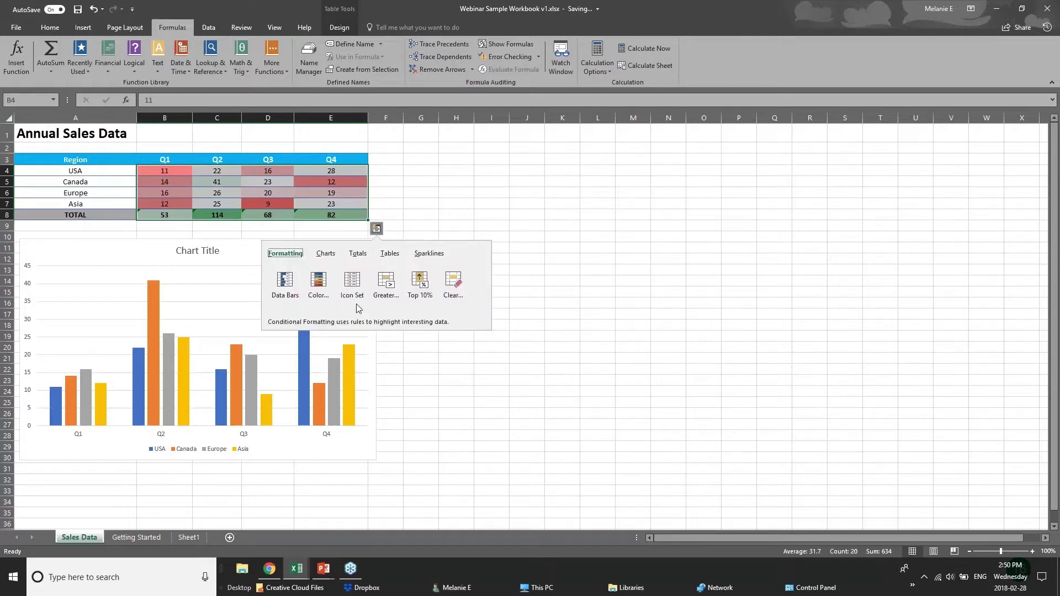
left_click(285, 284)
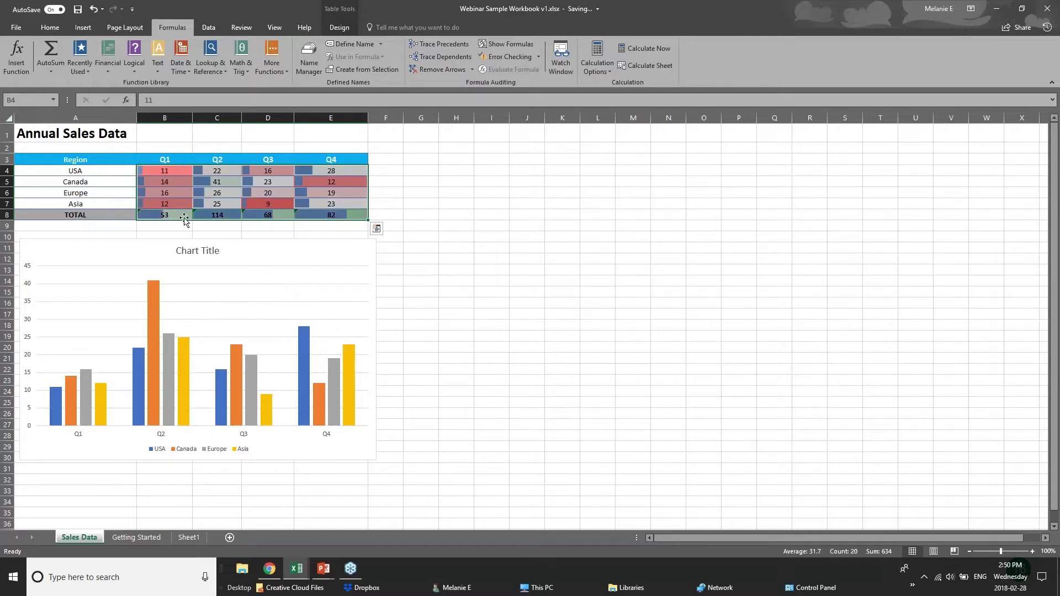
left_click(376, 229)
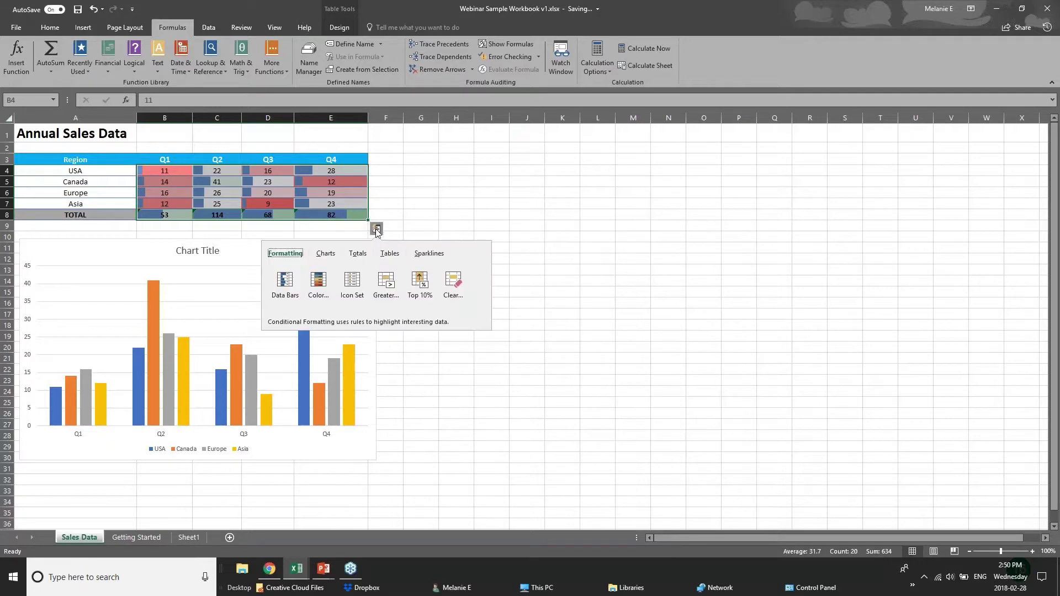
left_click(386, 292)
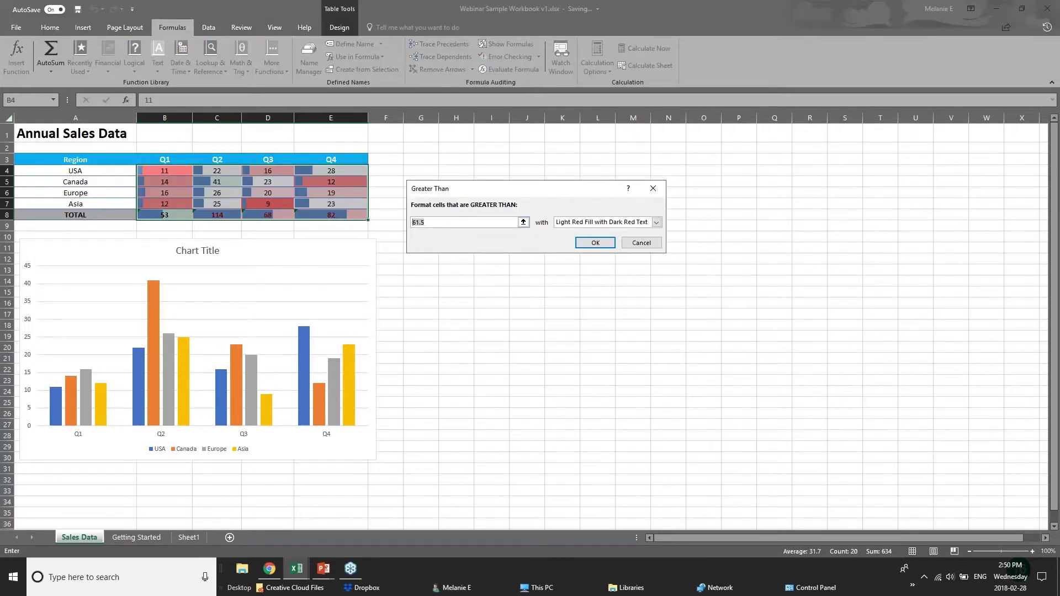
type("50")
key("Return")
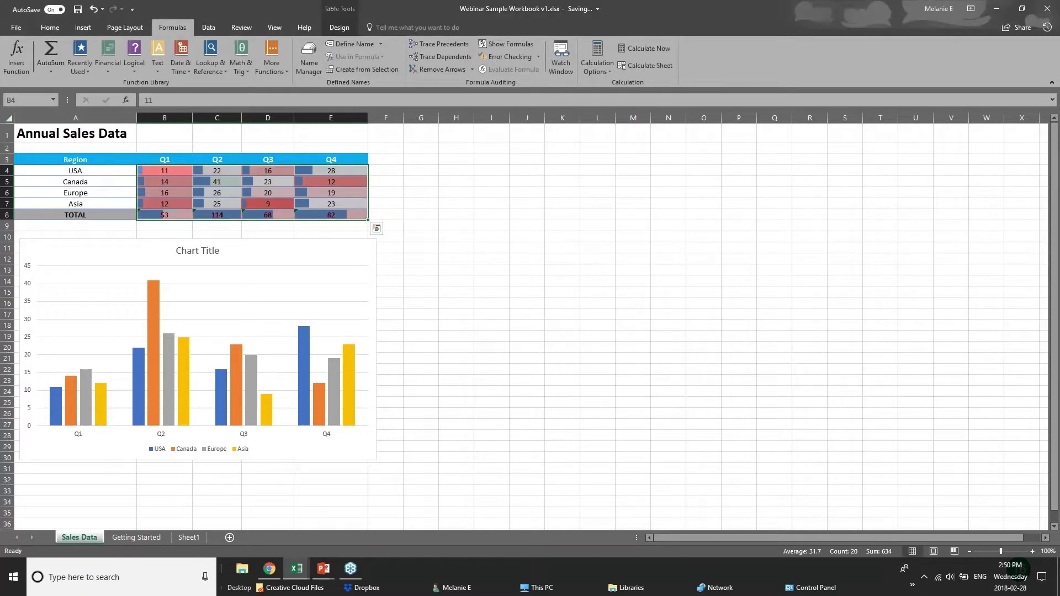
left_click(337, 245)
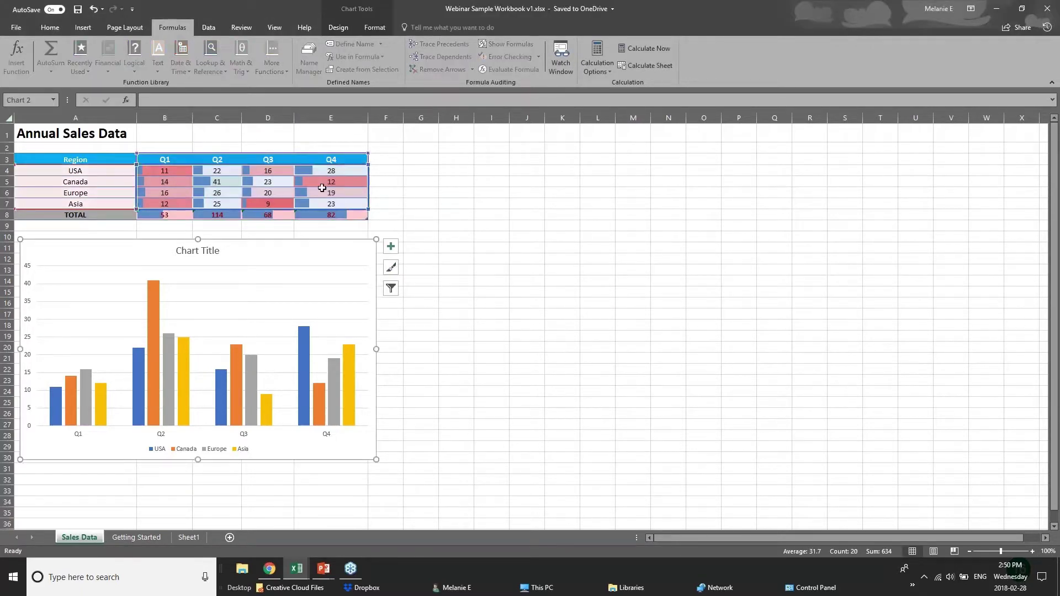
left_click(304, 216)
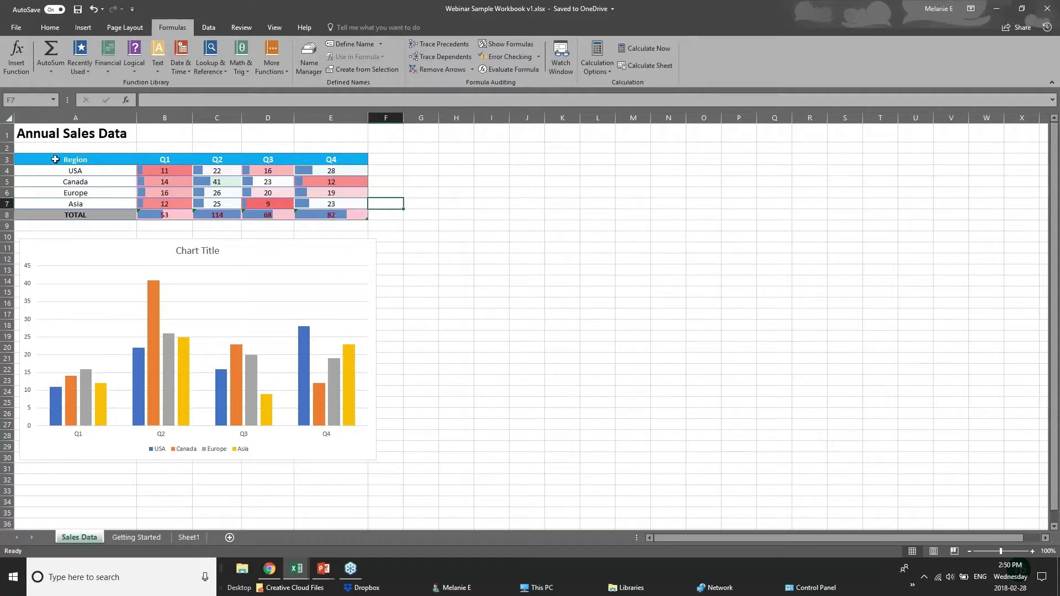
Step: View the recommended chart options in Quick Analysis for the sales table A3:E8, and leave without inserting one
left_click_drag(55, 159, 336, 215)
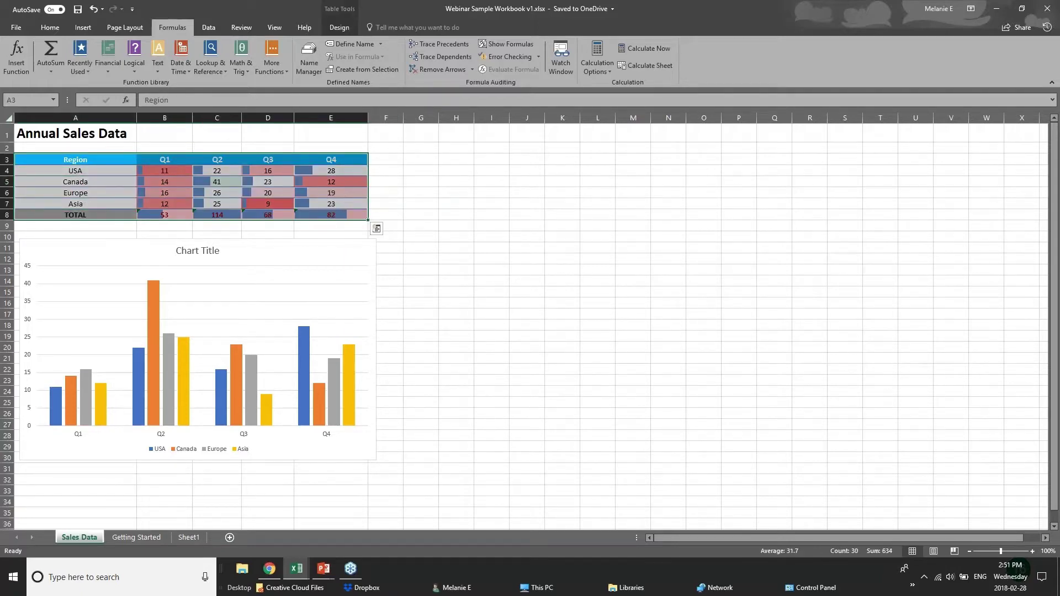
left_click(376, 229)
left_click(325, 254)
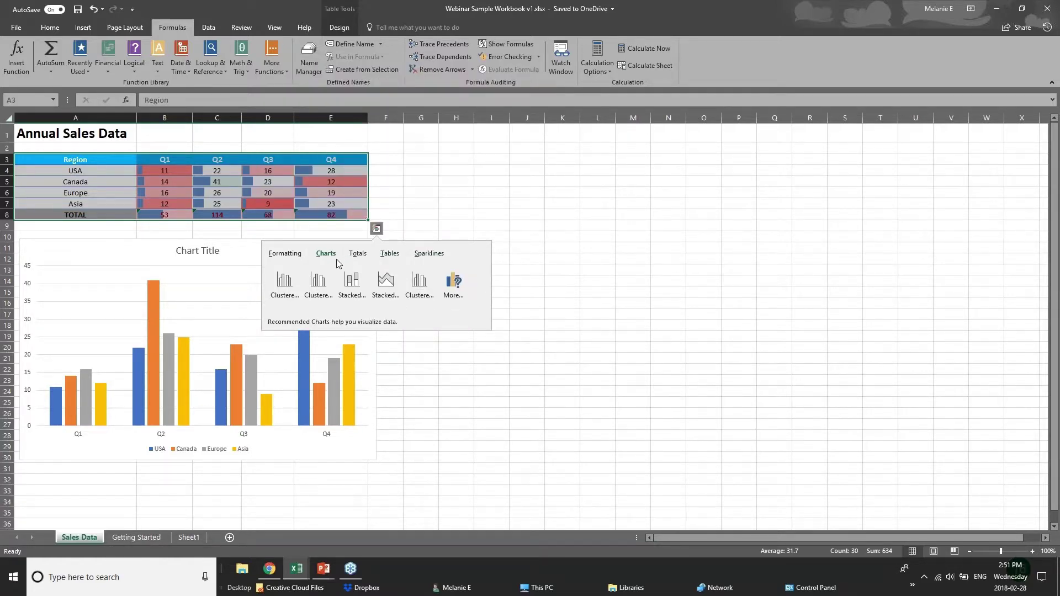
left_click(268, 160)
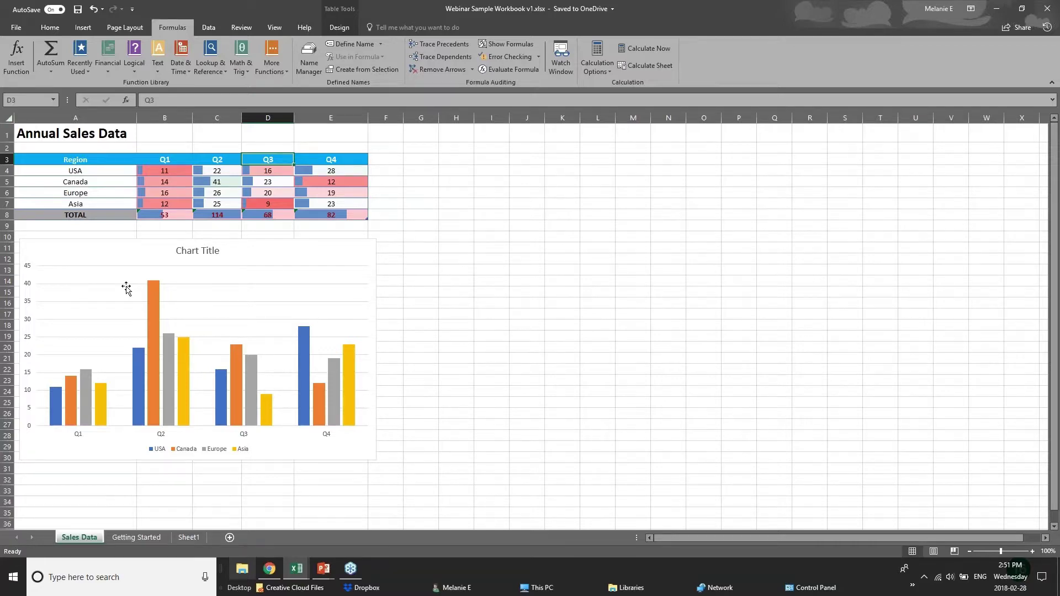
left_click_drag(78, 161, 314, 215)
left_click(384, 216)
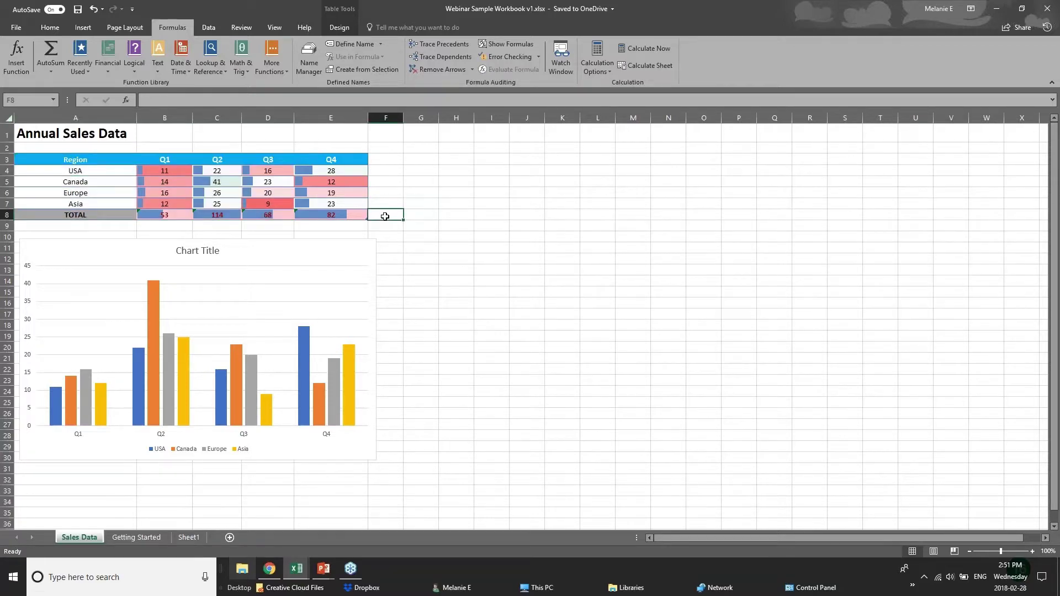
Step: Switch to the PowerPoint slide show, advance to the New Charts slide, and switch to 01 - Examples.xlsx in Excel
left_click(331, 576)
left_click(409, 508)
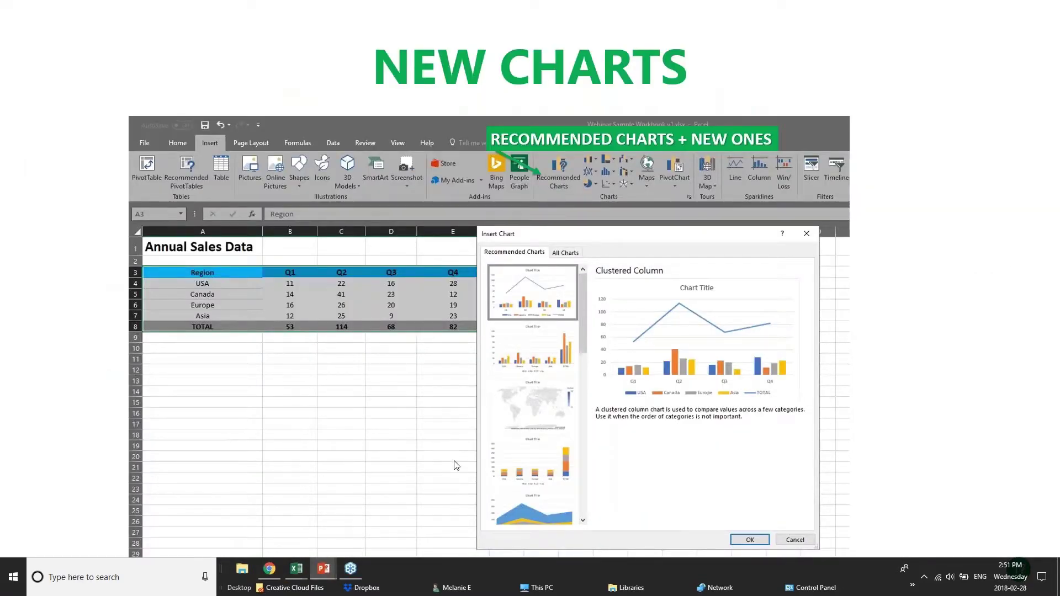
left_click(297, 568)
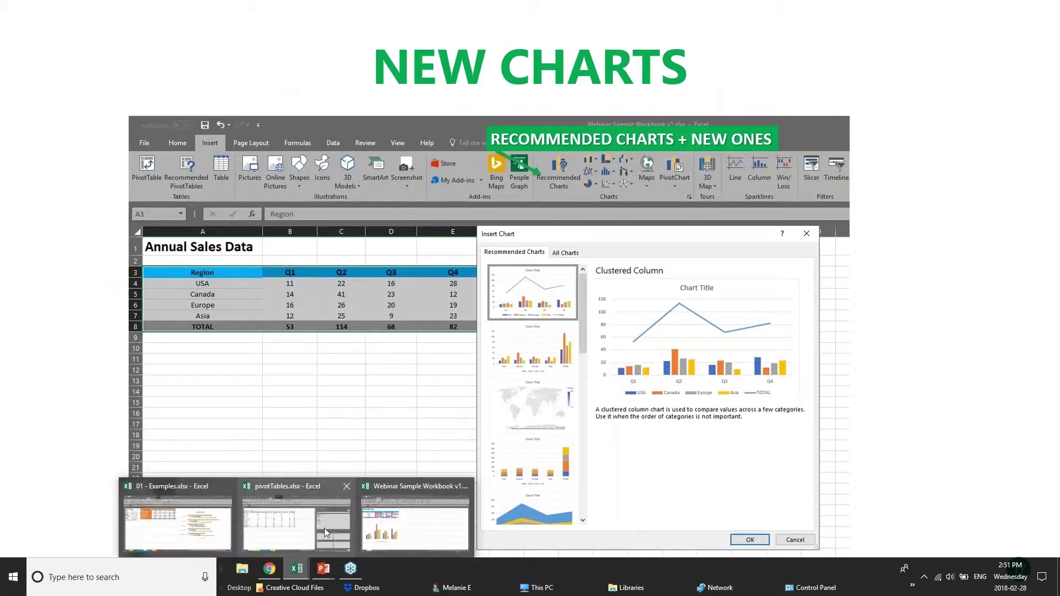
left_click(323, 528)
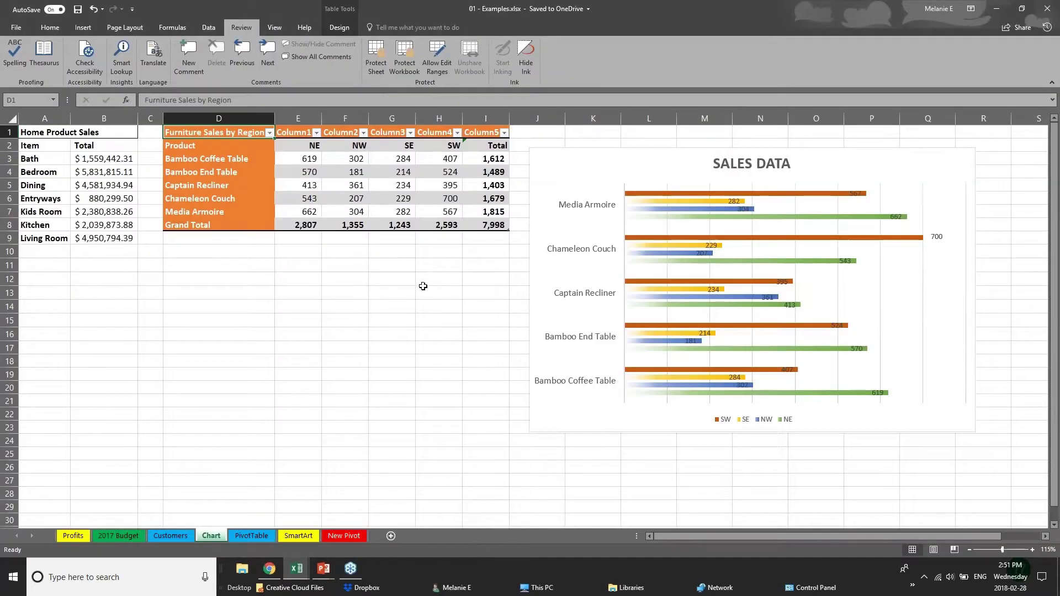
left_click_drag(423, 288, 421, 281)
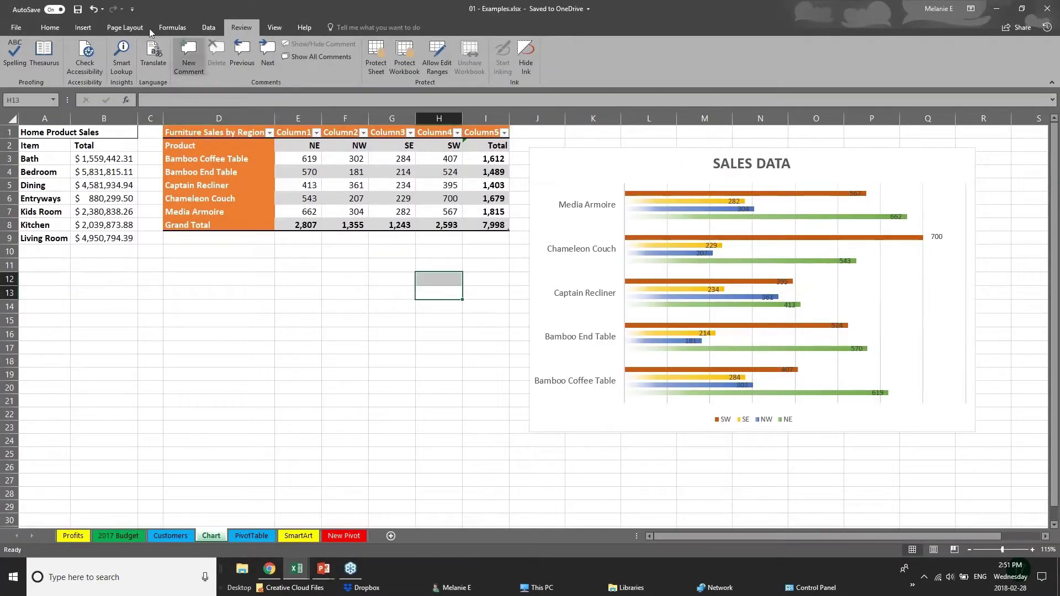
Step: Insert a Treemap hierarchy chart from the furniture sales figures in E3:I8 on the Chart sheet
left_click(83, 28)
left_click(82, 172)
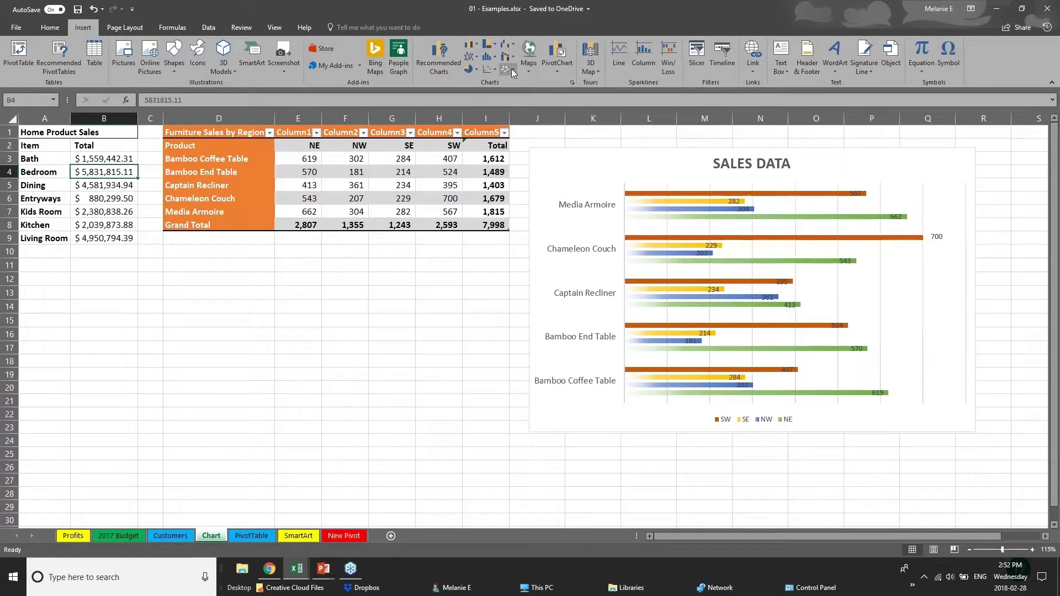
left_click(495, 47)
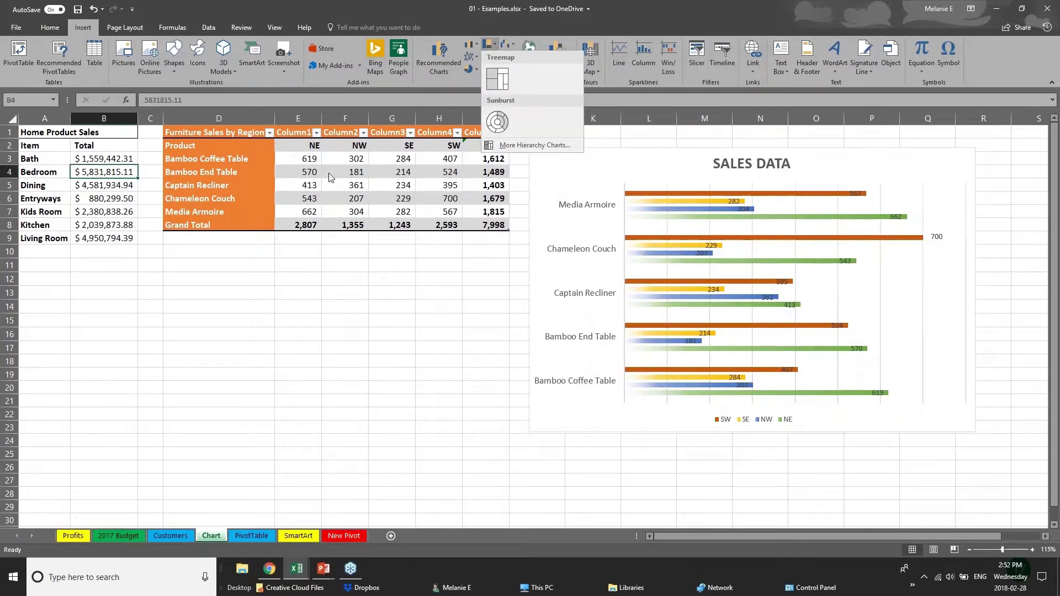
left_click(230, 133)
left_click_drag(229, 132, 409, 183)
left_click(304, 221)
left_click_drag(301, 160, 499, 226)
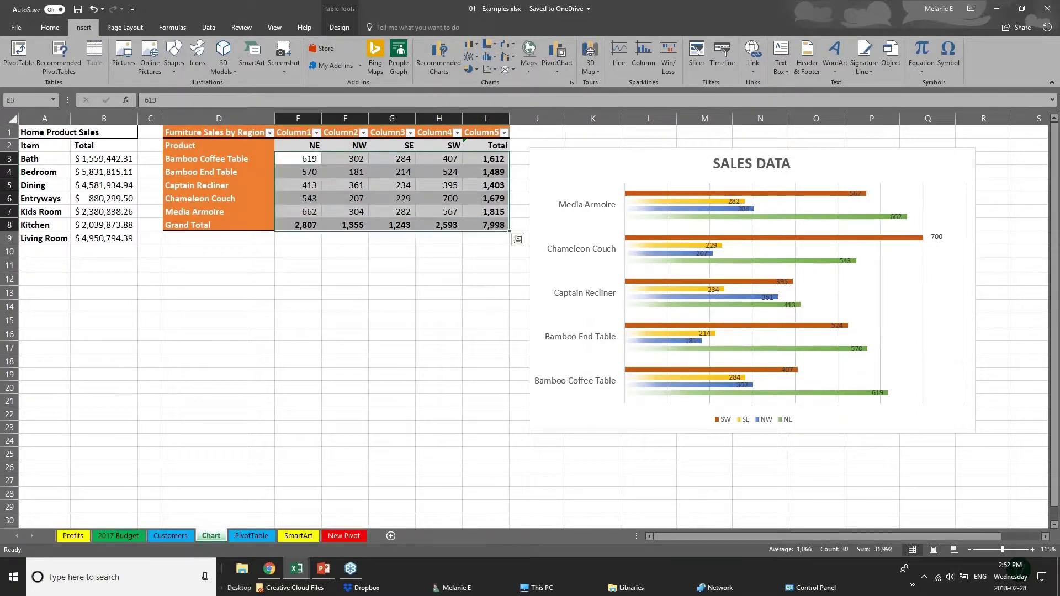
left_click(503, 48)
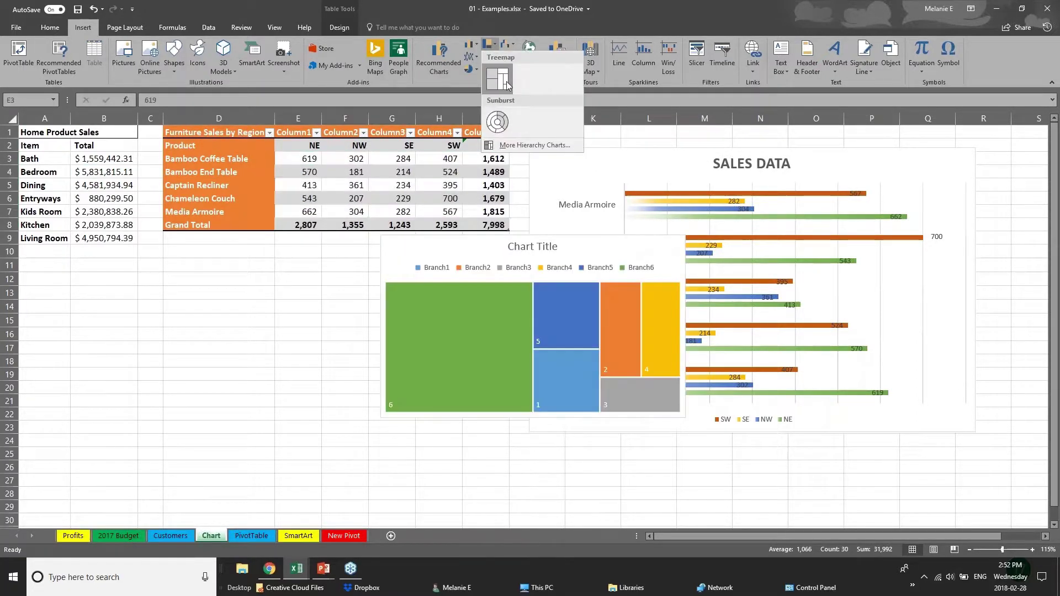
left_click(497, 72)
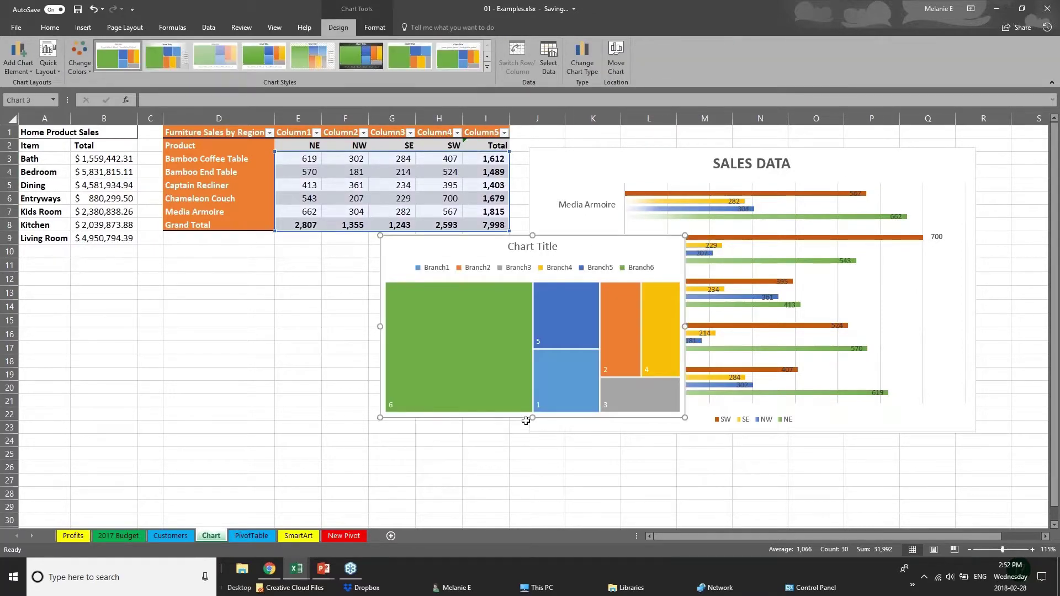
Step: Move the treemap chart into the empty area directly below the Furniture Sales by Region table
left_click(525, 439)
left_click(482, 248)
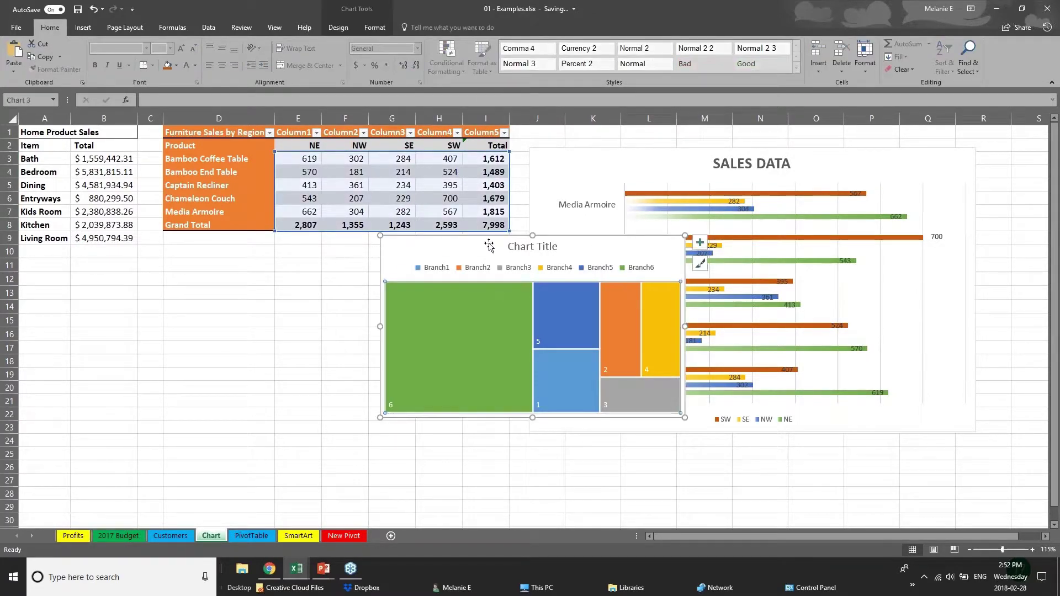
left_click_drag(486, 246, 279, 271)
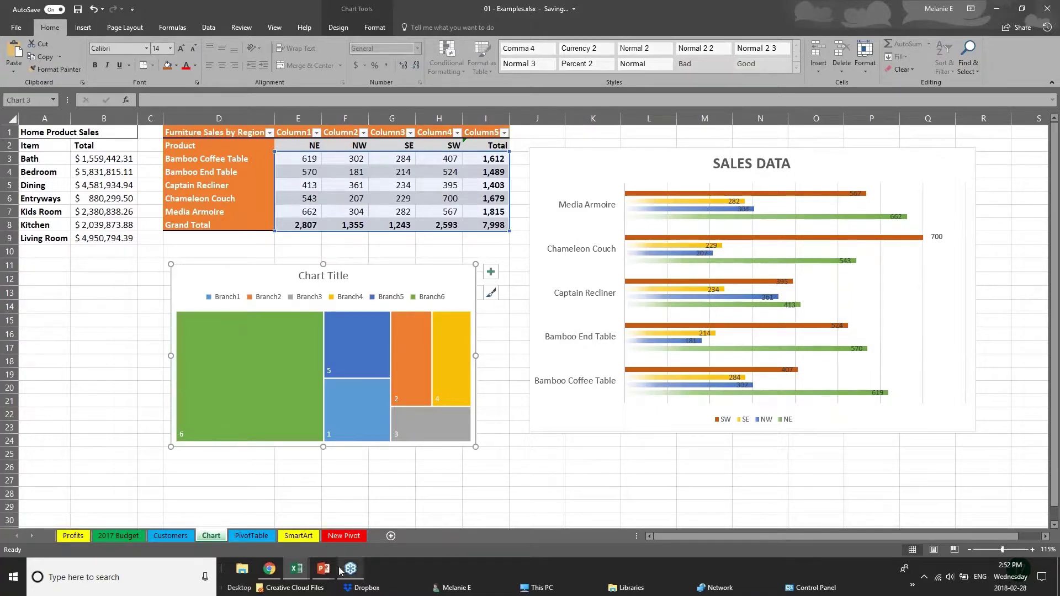
left_click(104, 374)
left_click(83, 27)
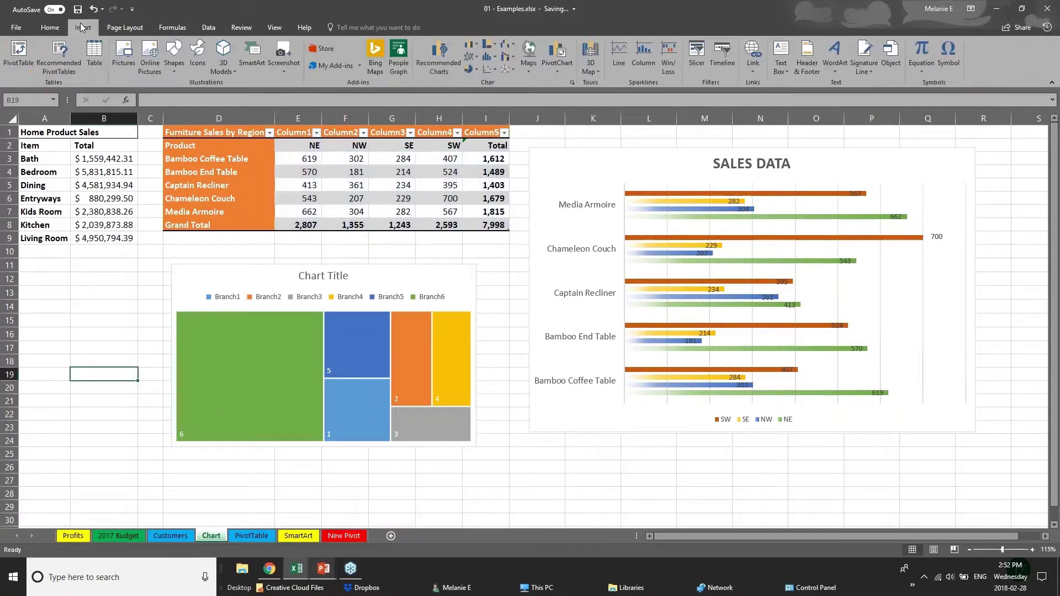
left_click(439, 55)
left_click(534, 315)
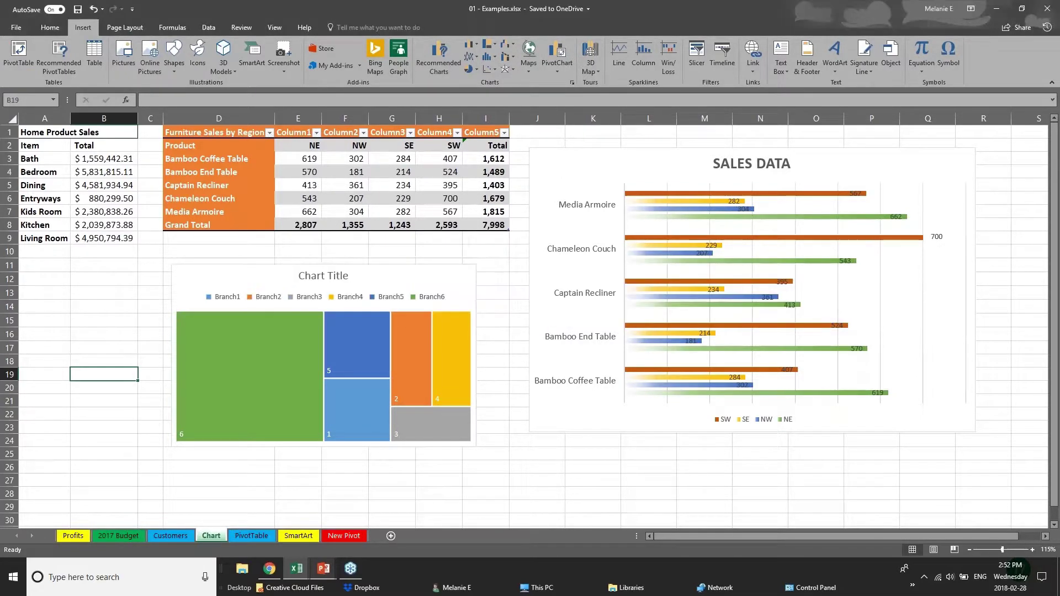
Step: Browse all insertable chart types for E3:I8, previewing Waterfall, Treemap, Box & Whisker and Sunburst
left_click(346, 208)
left_click_drag(301, 164, 499, 224)
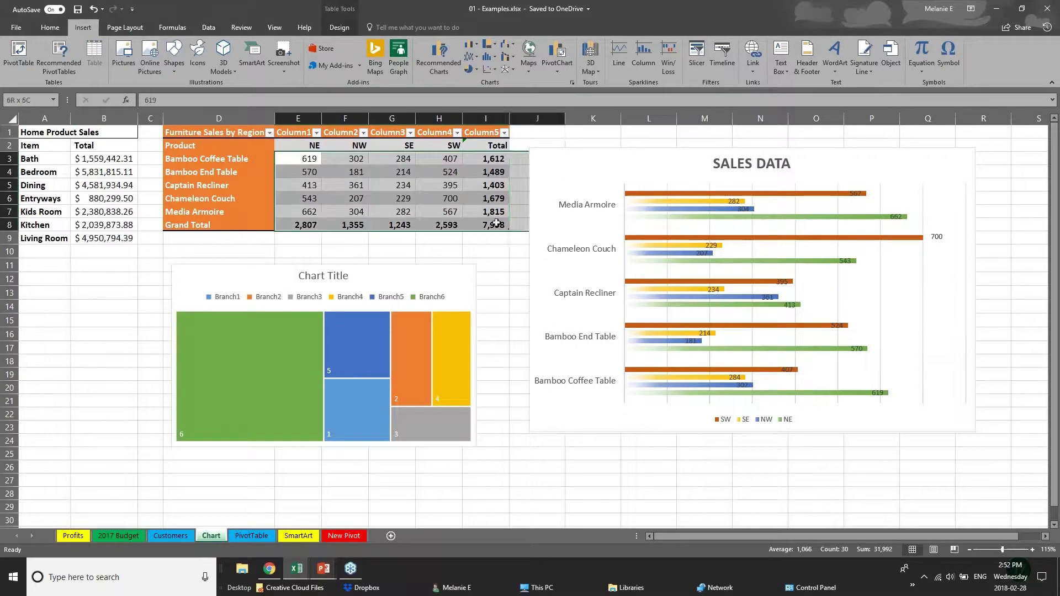
left_click(421, 45)
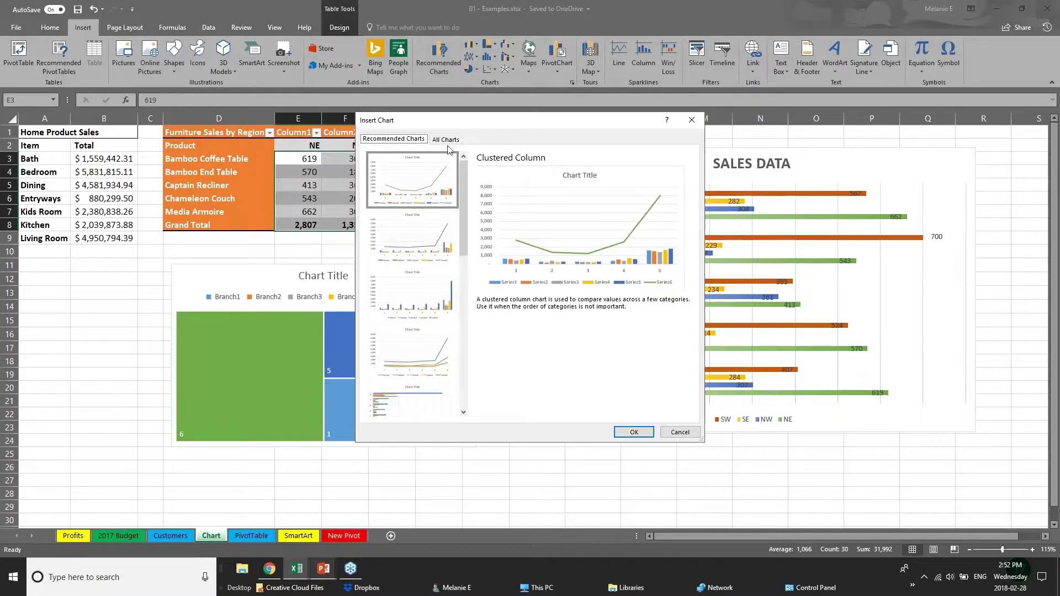
left_click(446, 139)
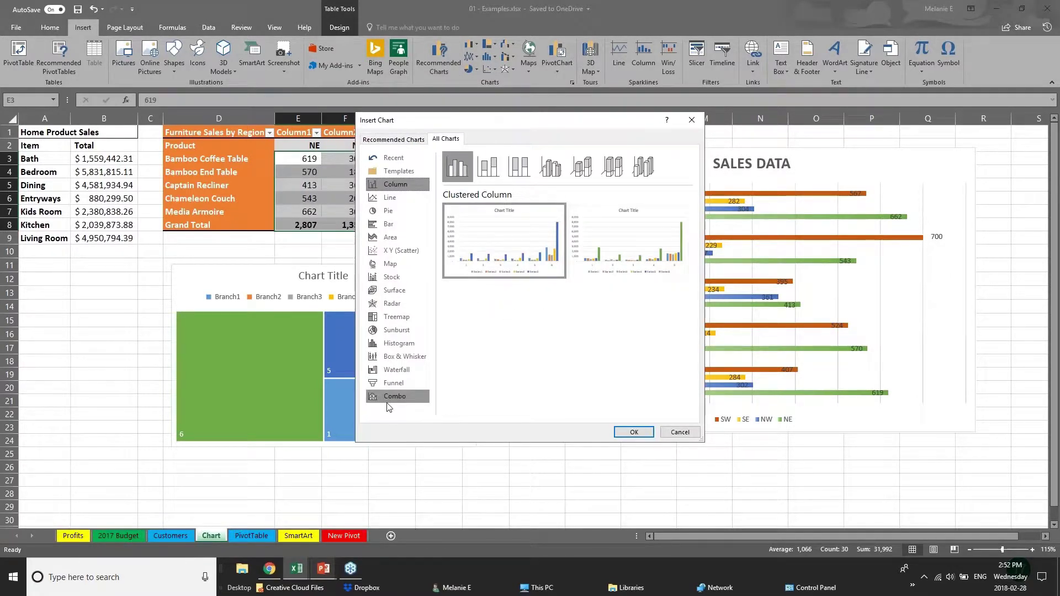
left_click(397, 371)
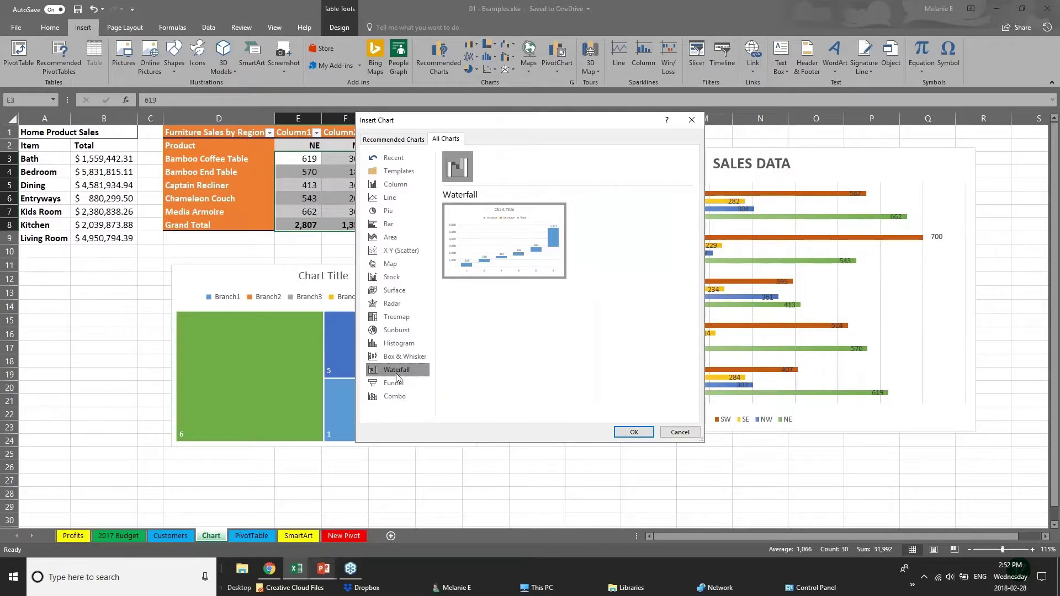
left_click(397, 317)
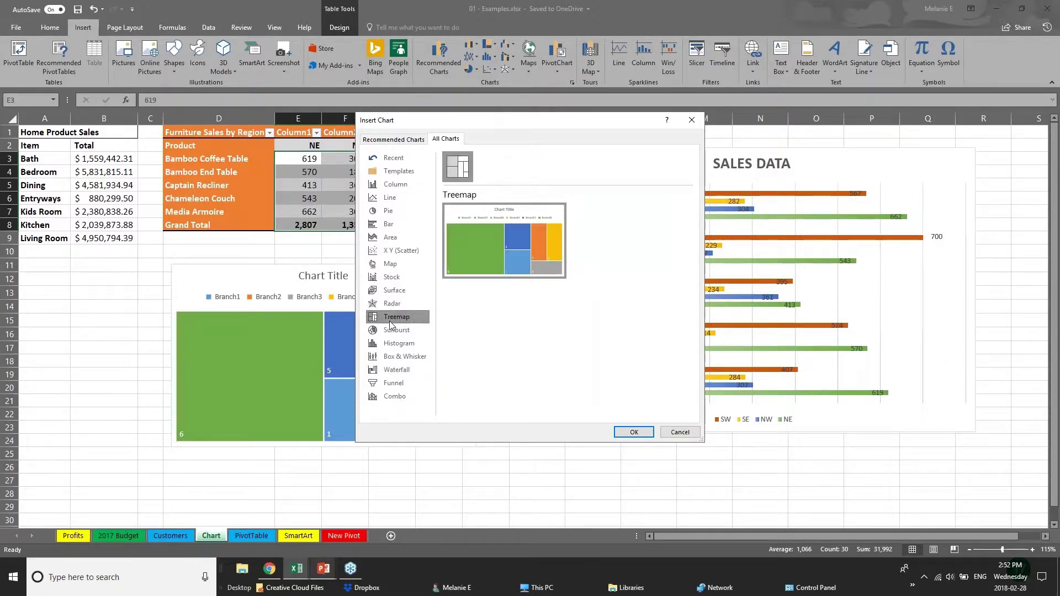
left_click(413, 358)
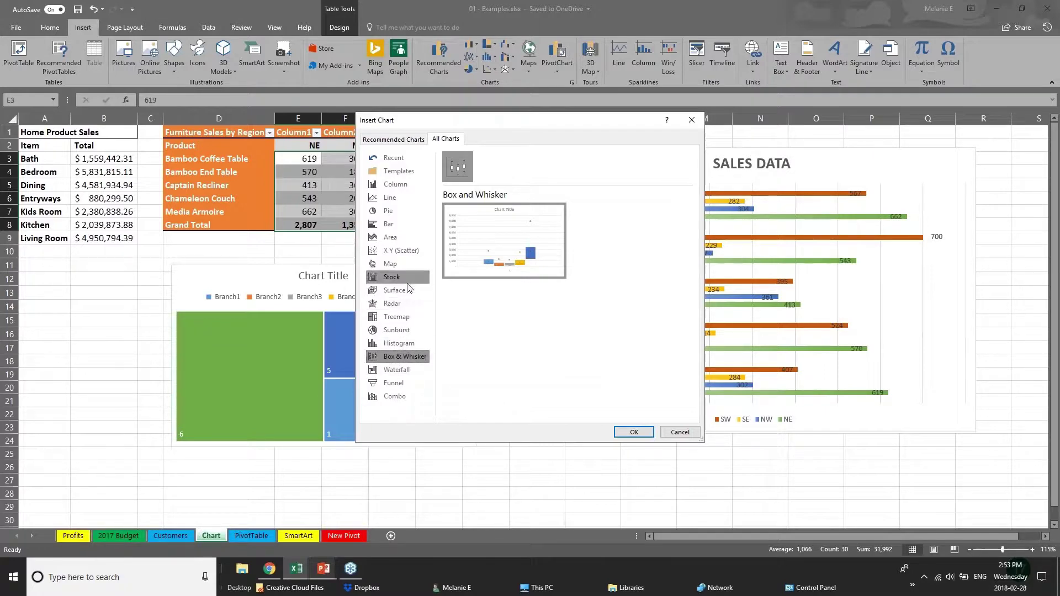
left_click(412, 329)
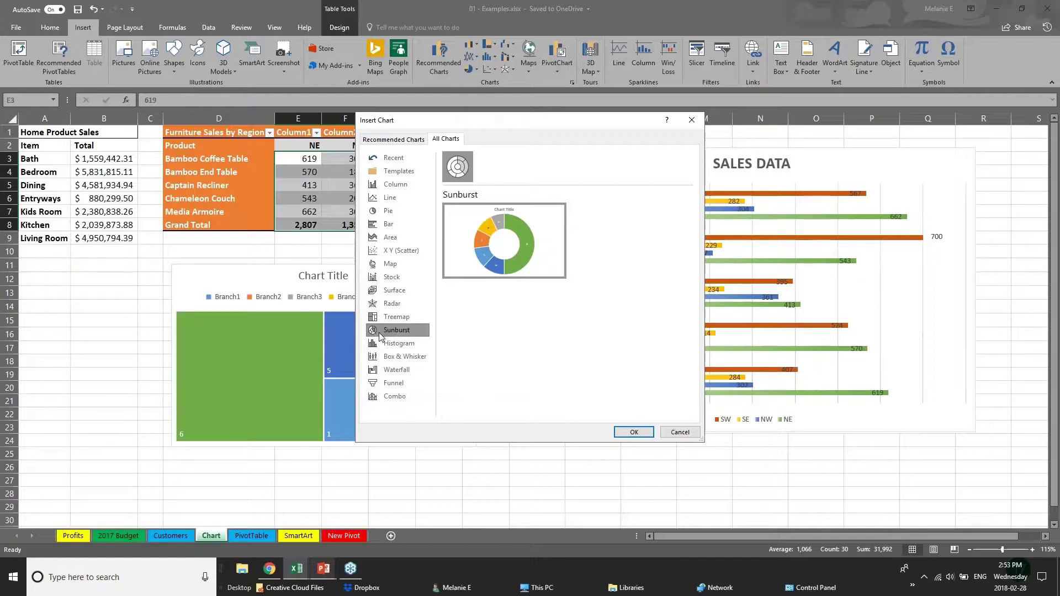
Step: Return to the recommended charts, preview the Line chart, and close the dialog without inserting a chart
left_click(389, 140)
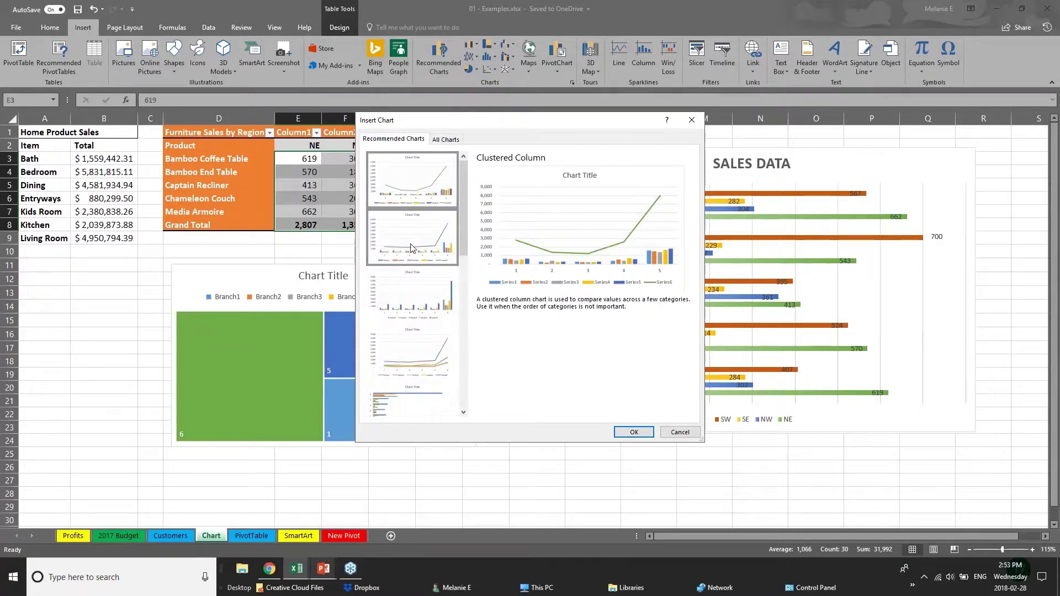
left_click(410, 316)
left_click(414, 349)
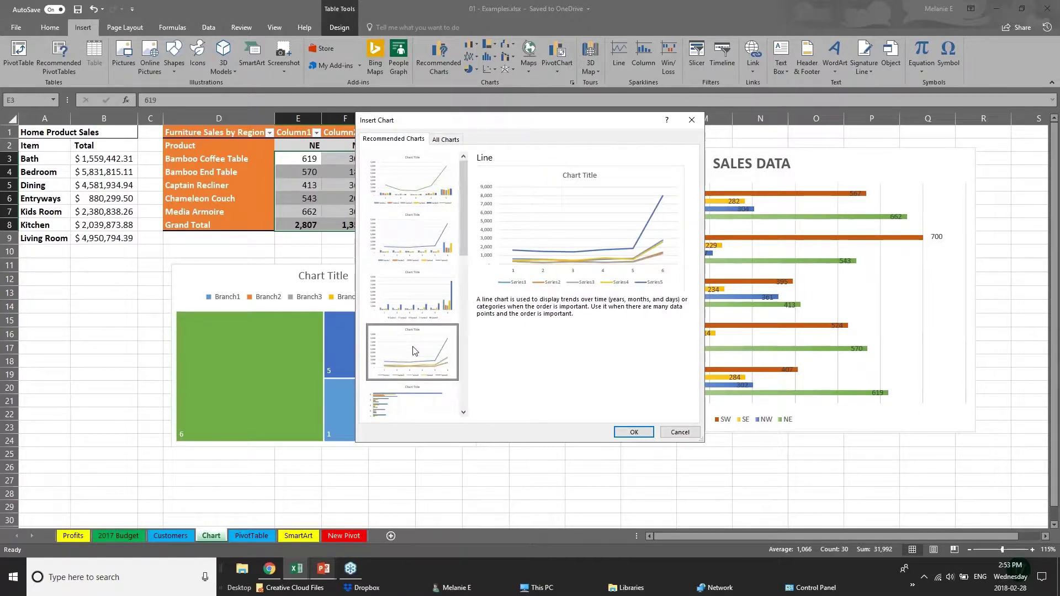
left_click(678, 433)
Step: Switch to the PowerPoint slide show and advance to the 3D Power Maps slide
mouse_move(325, 571)
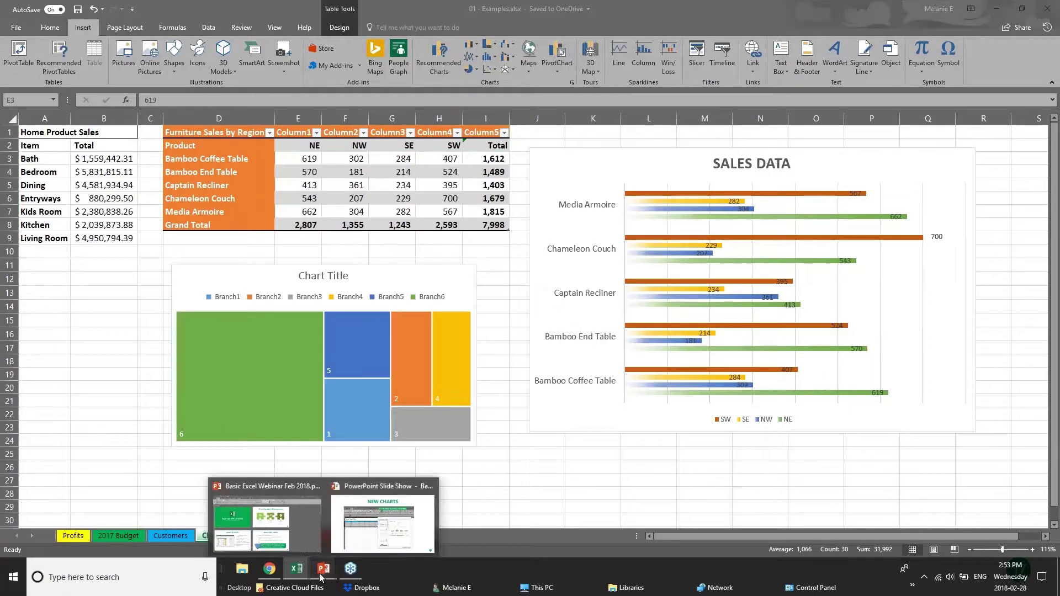
left_click(380, 533)
left_click(469, 345)
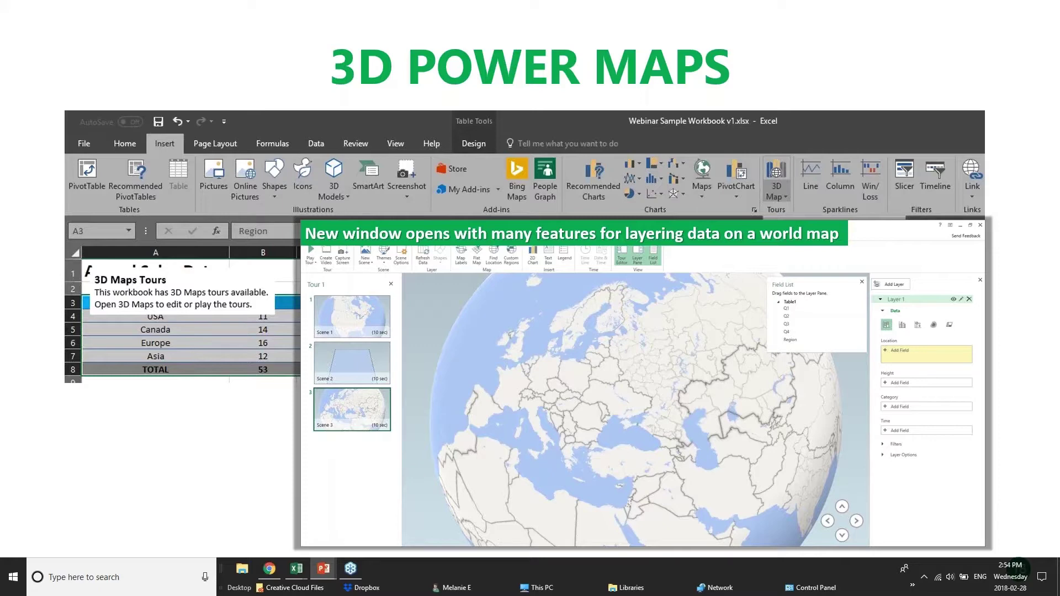
Step: Switch to the 01 - Examples workbook in Excel, display the 3D Map options, and return to the PowerPoint slide show at Pivot Tables
mouse_move(296, 569)
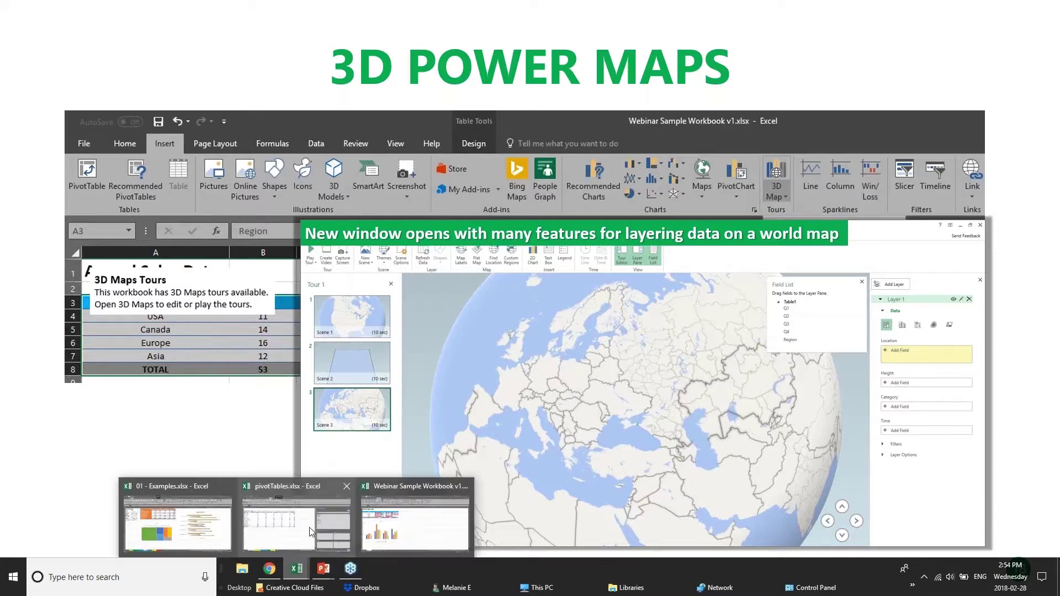
left_click(176, 534)
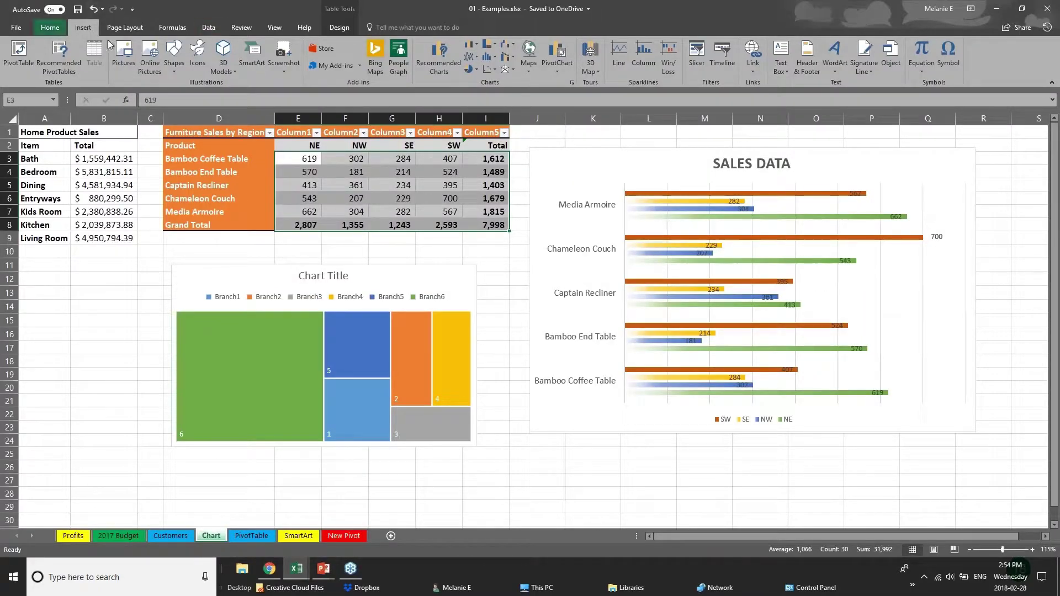
left_click(598, 71)
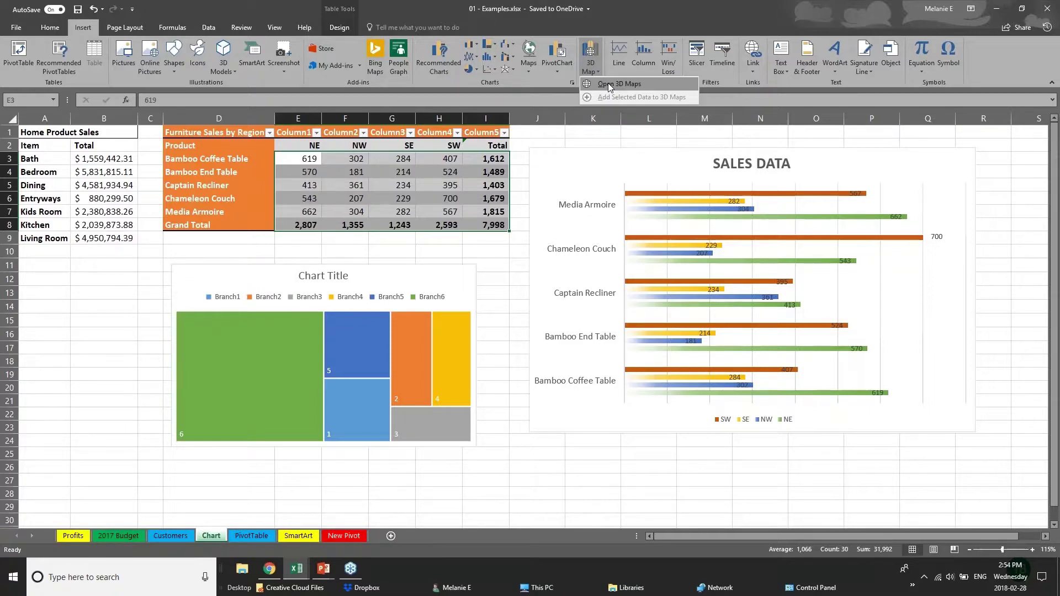
key("alt+Tab")
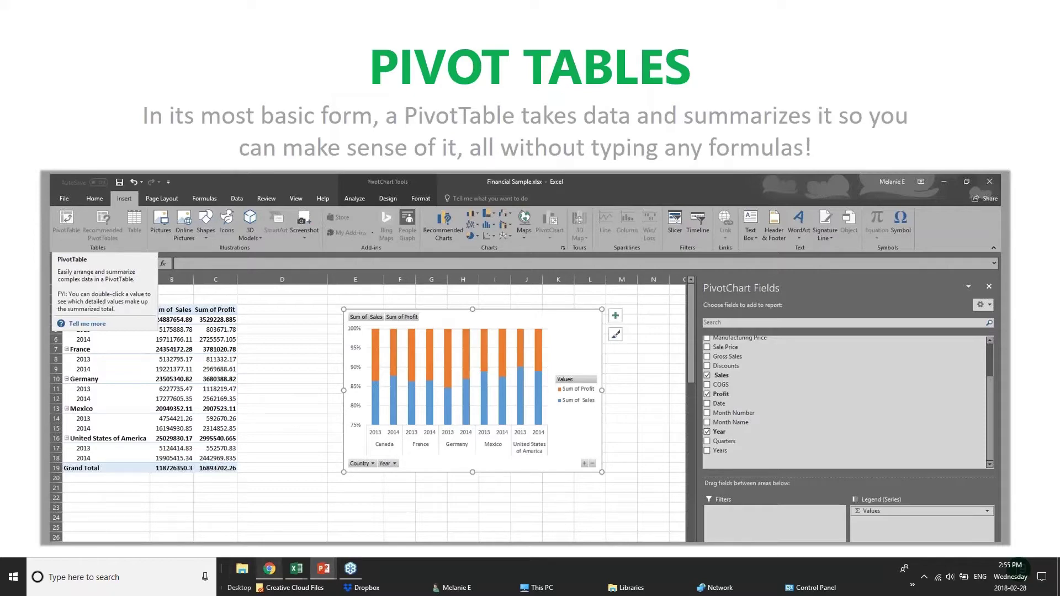
Step: Switch to pivotTables.xlsx in Excel and look through the DateGrouping, OtherGrouping and Slicers sheets
mouse_move(297, 569)
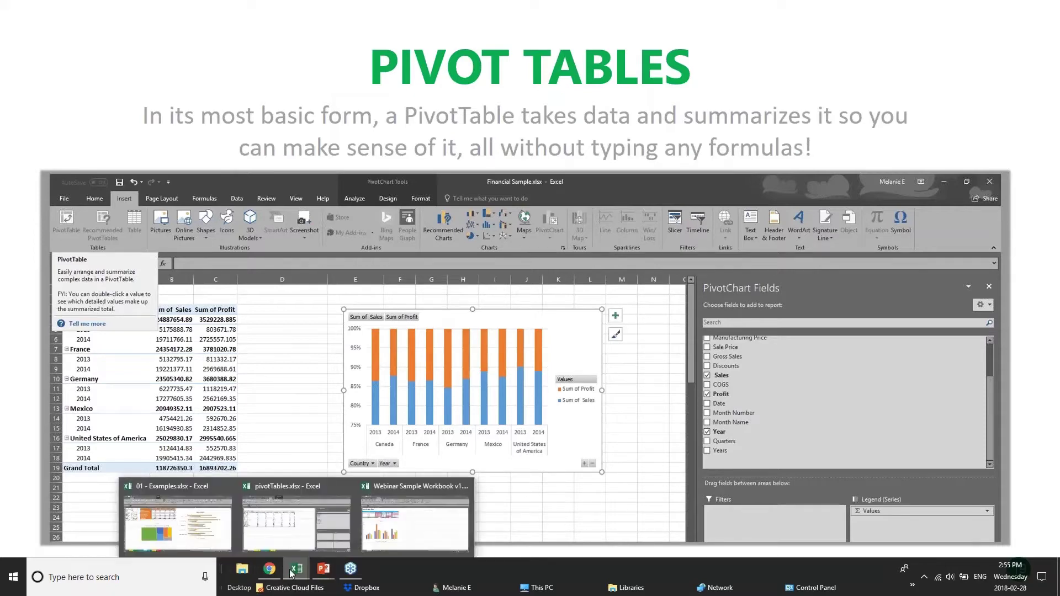
left_click(315, 522)
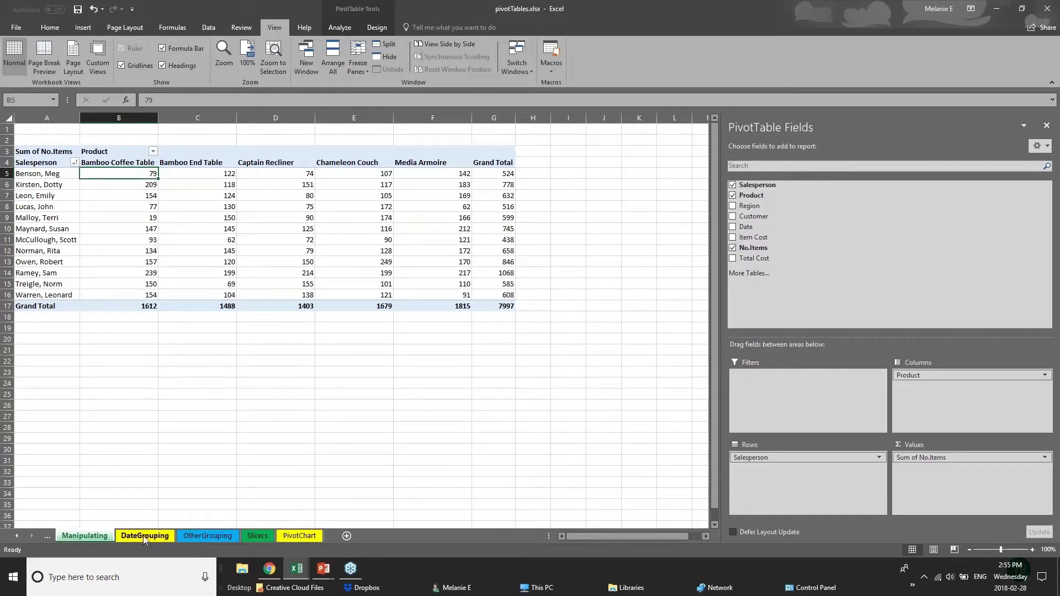
left_click(162, 536)
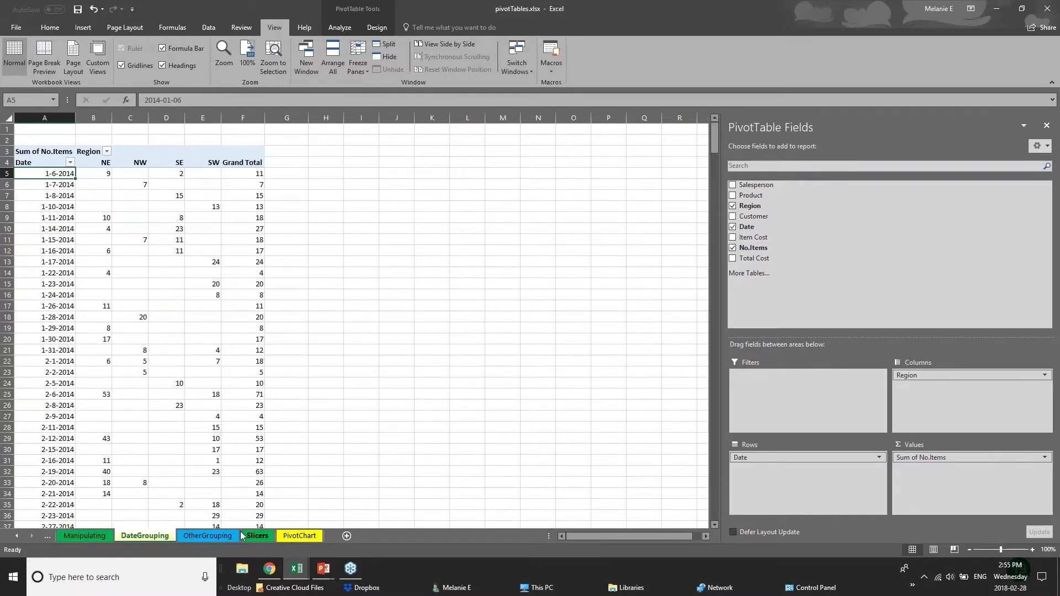
left_click(224, 536)
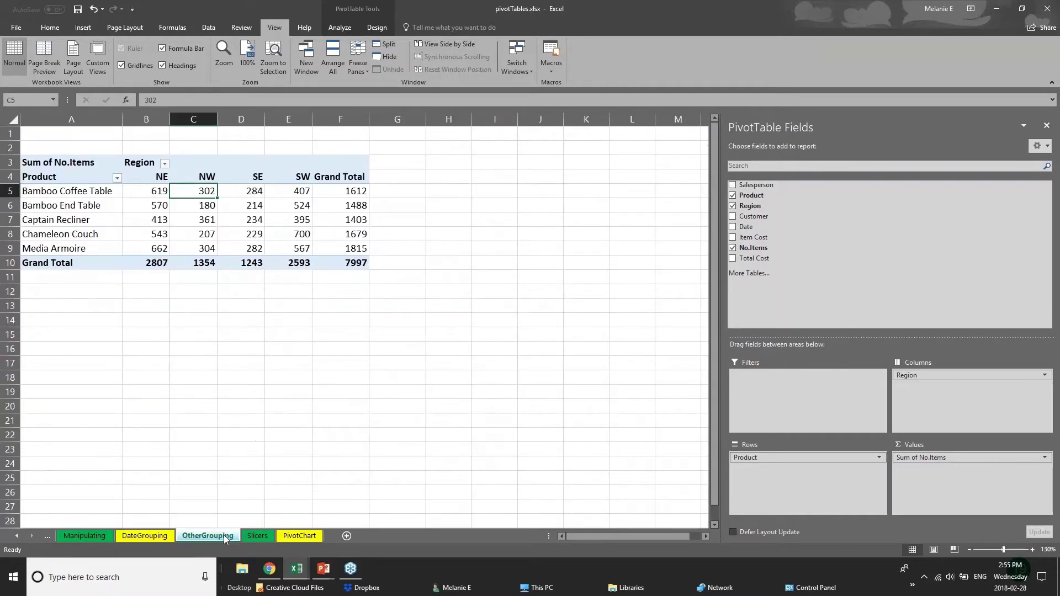
left_click(269, 538)
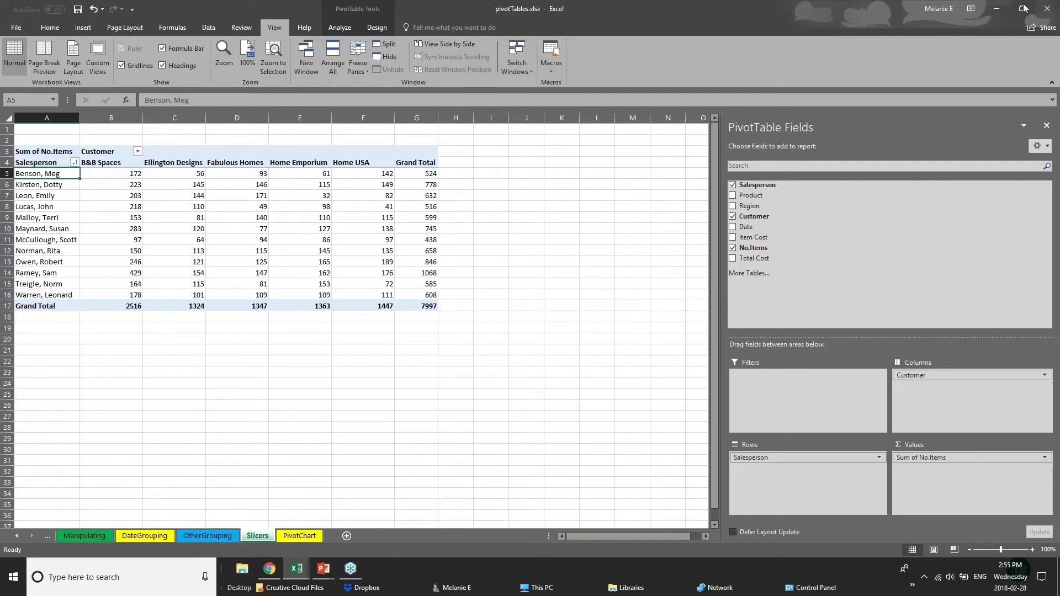
Step: Close the PivotTable field list on the Slicers sheet and select the entire PivotTable, A3:G17
left_click(1043, 9)
left_click(1047, 127)
left_click(1047, 126)
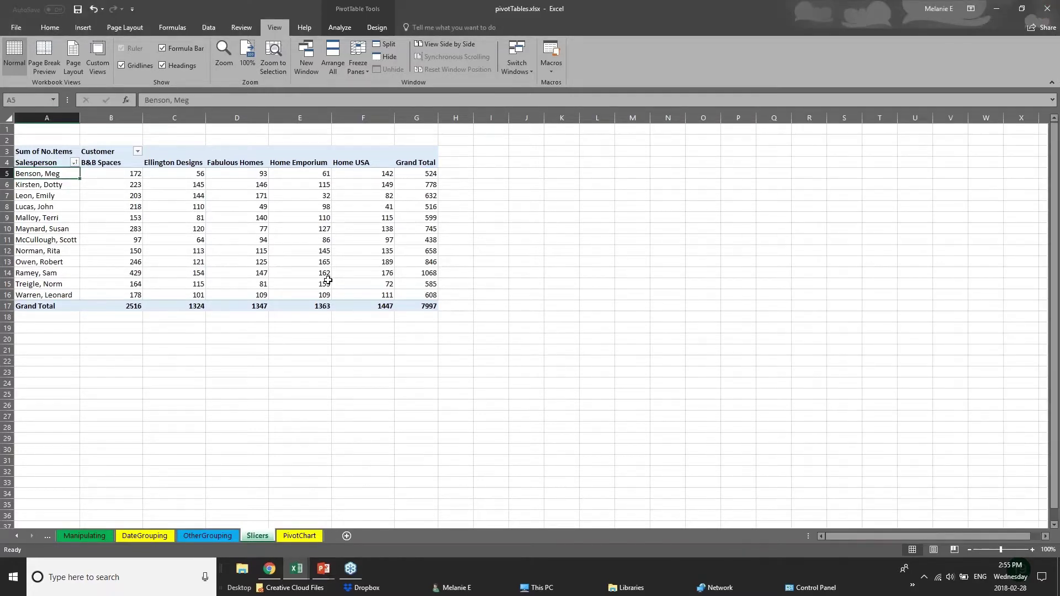
left_click(328, 280)
left_click(114, 296)
left_click(40, 145)
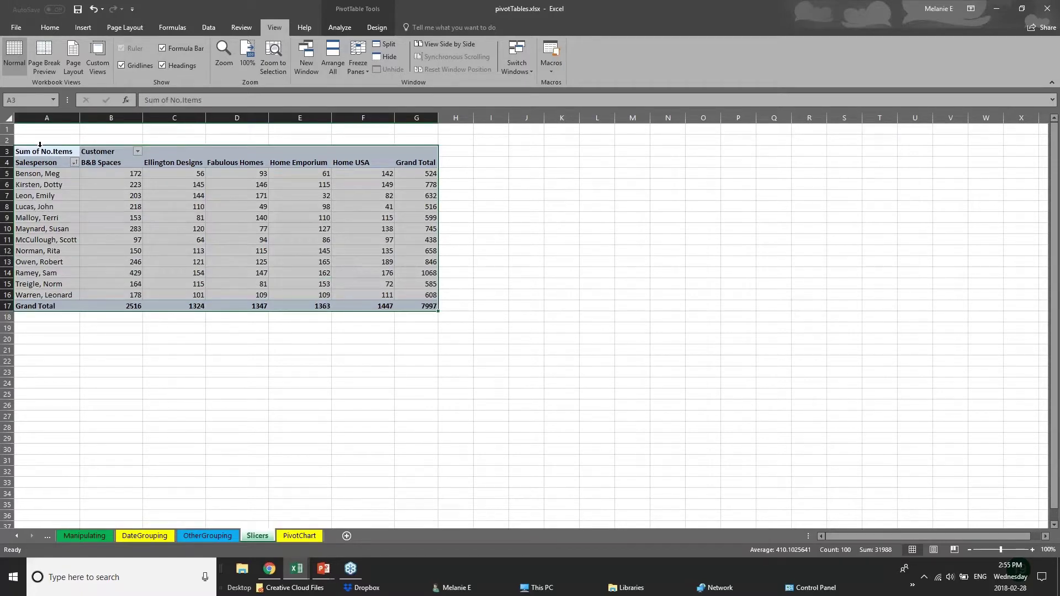
Step: Show the Pivot Tables slide in PowerPoint again and return to pivotTables.xlsx in Excel
left_click(324, 570)
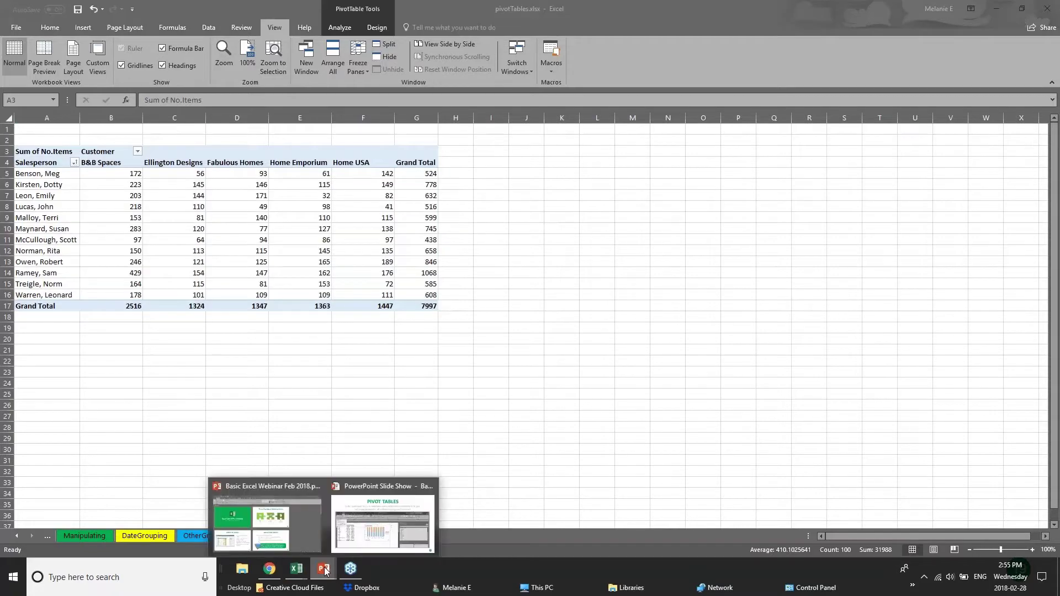
left_click(353, 530)
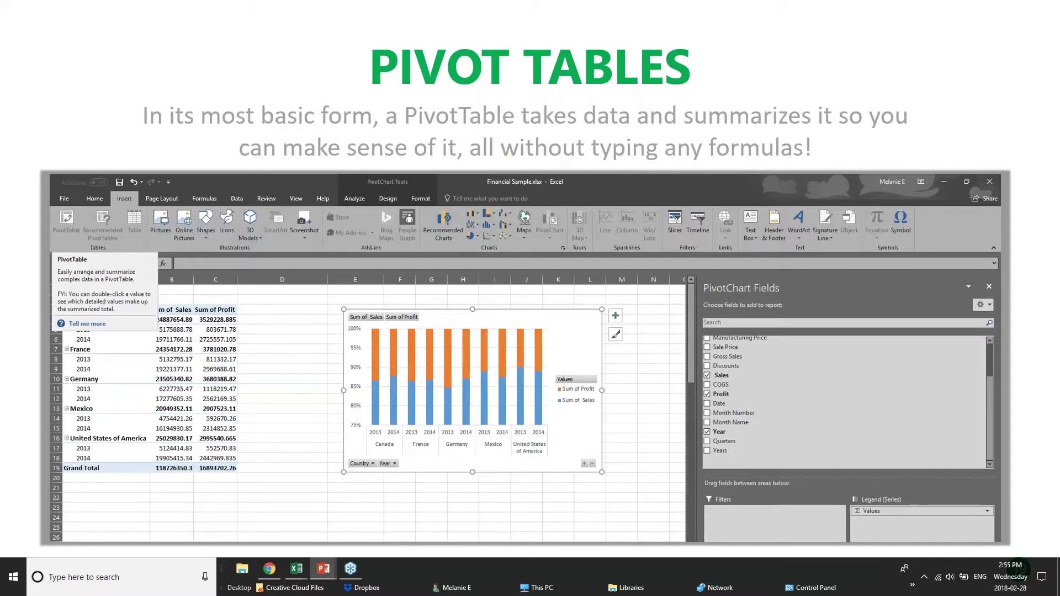
mouse_move(297, 569)
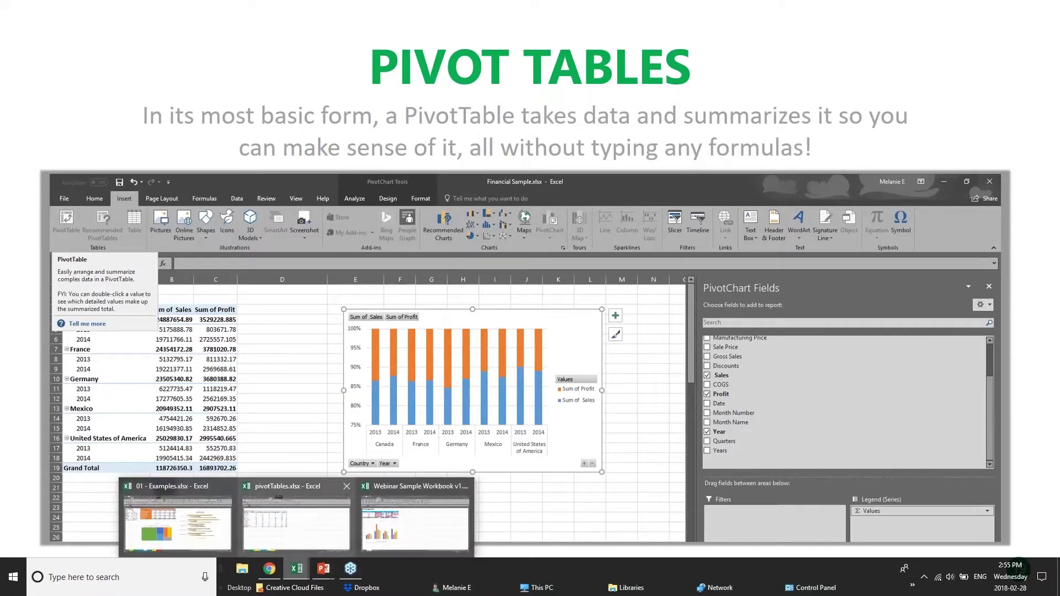
left_click(305, 531)
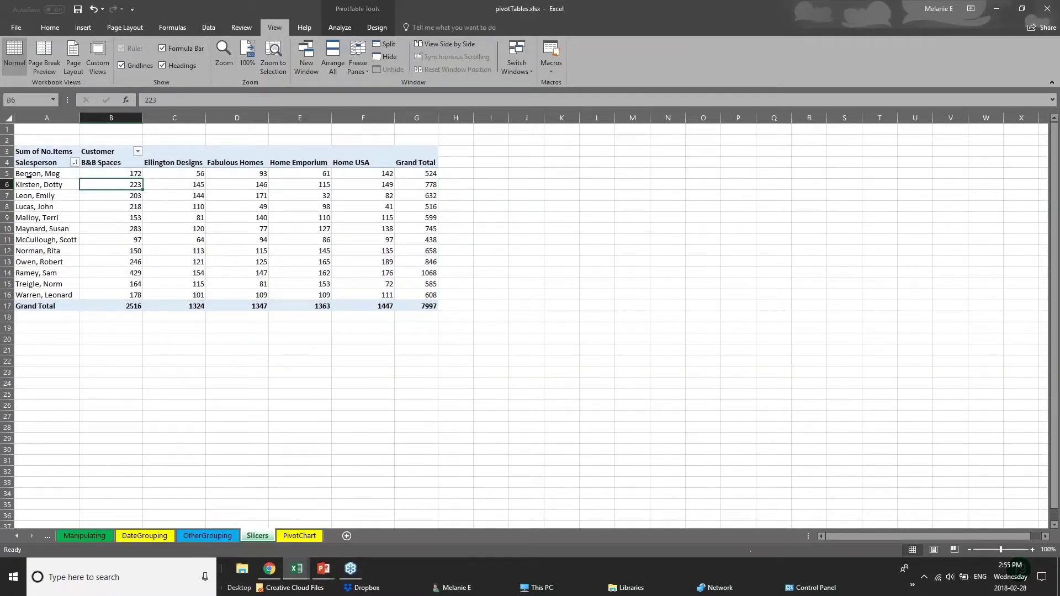
Step: Examine the salesperson rows, customer columns and grand totals of the Slicers PivotTable, and glance at the OtherGrouping sheet
left_click(29, 176)
left_click(456, 174)
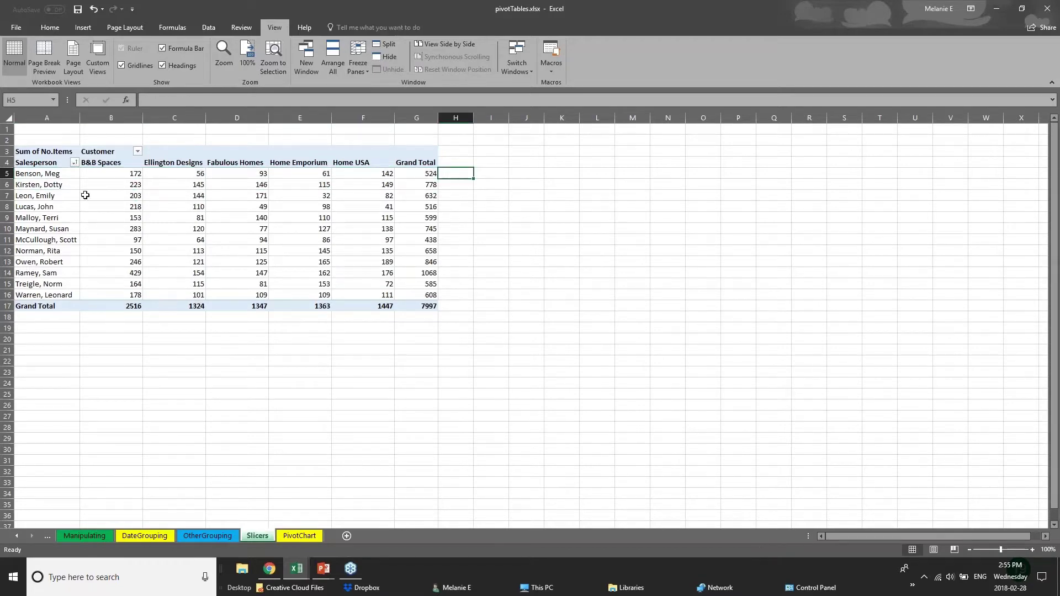
left_click_drag(71, 196, 124, 208)
left_click(174, 159)
left_click(176, 306)
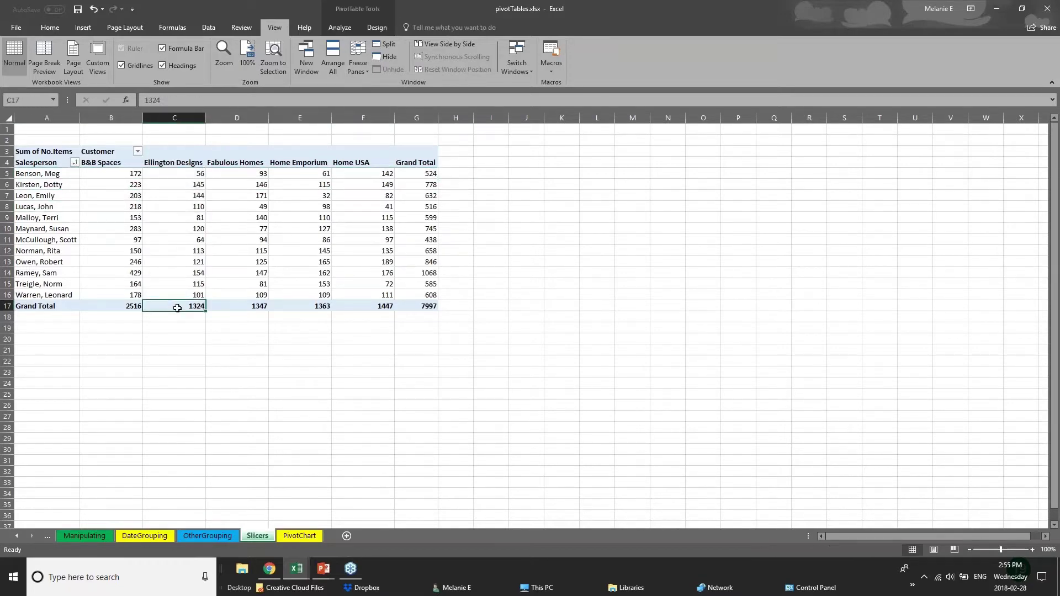
left_click(231, 339)
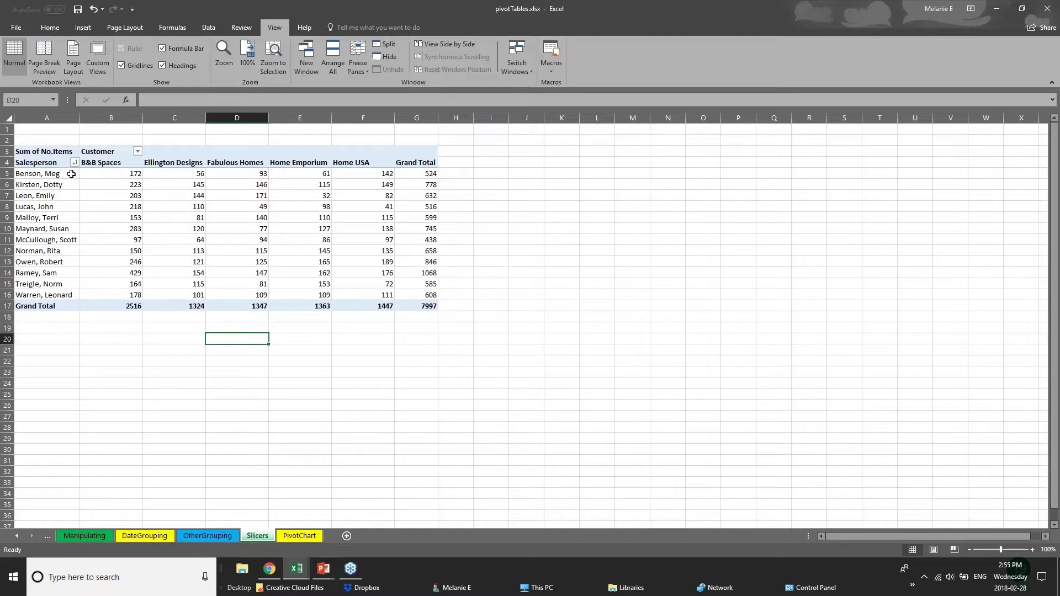
left_click(224, 536)
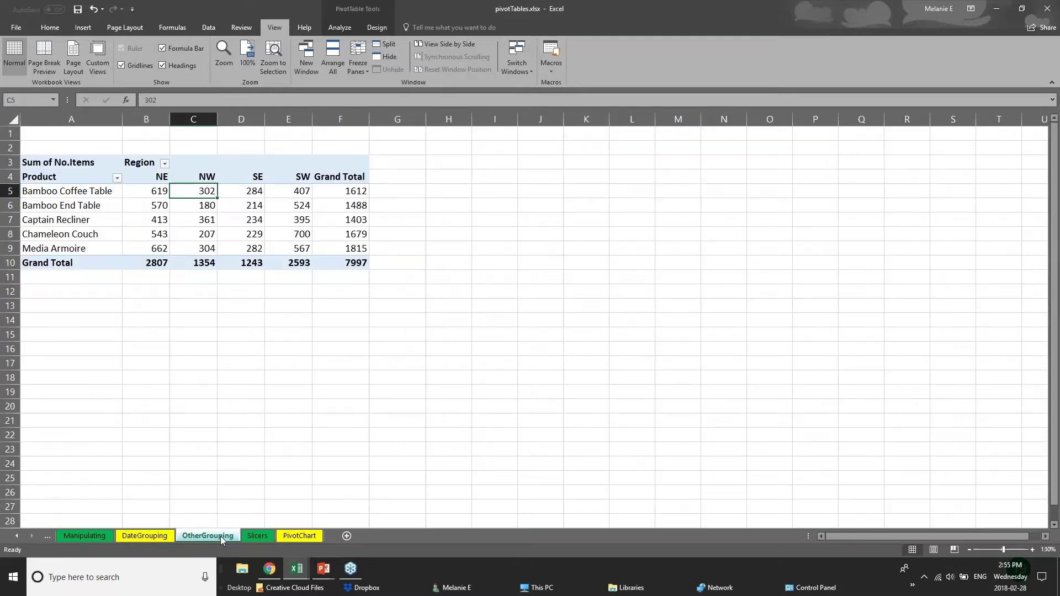
left_click(285, 536)
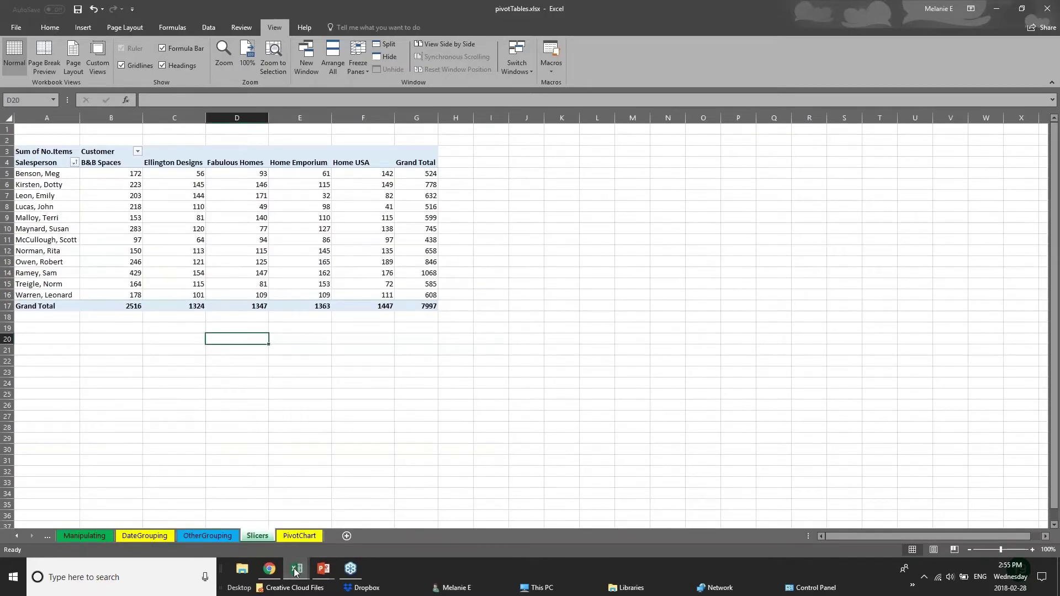
Step: On the PivotTable sheet of 01 - Examples.xlsx, close the field list and delete the existing PivotTable beside the furniture sales data
mouse_move(296, 569)
left_click(182, 524)
left_click(257, 538)
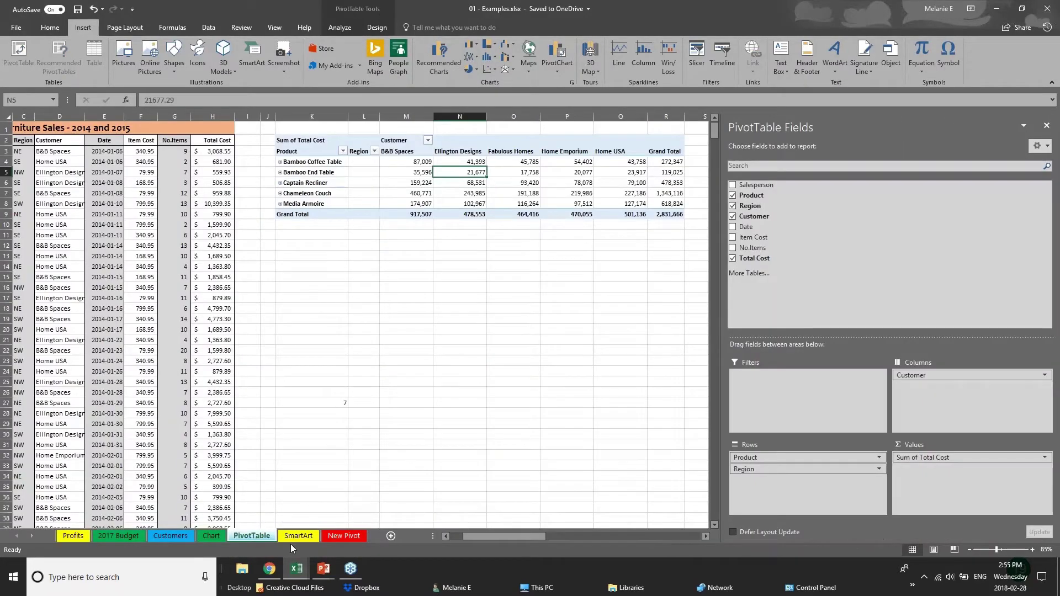
left_click(310, 140)
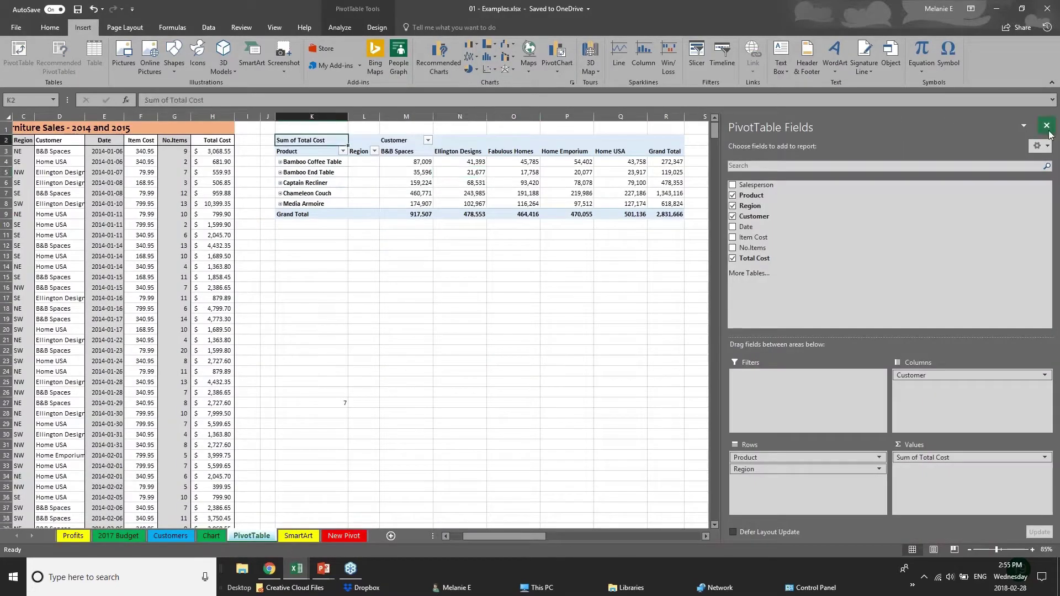
left_click(1046, 126)
left_click_drag(309, 128, 744, 237)
key("Delete")
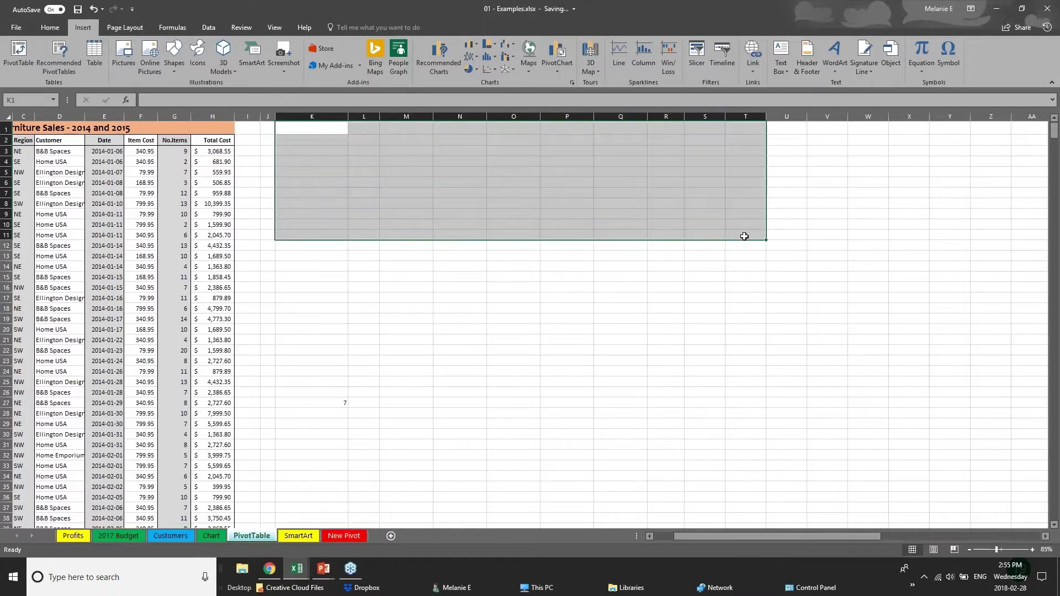
Step: Examine the Furniture Sales - 2014 and 2015 source data, from the Salesperson through Total Cost columns and down its records
left_click(146, 224)
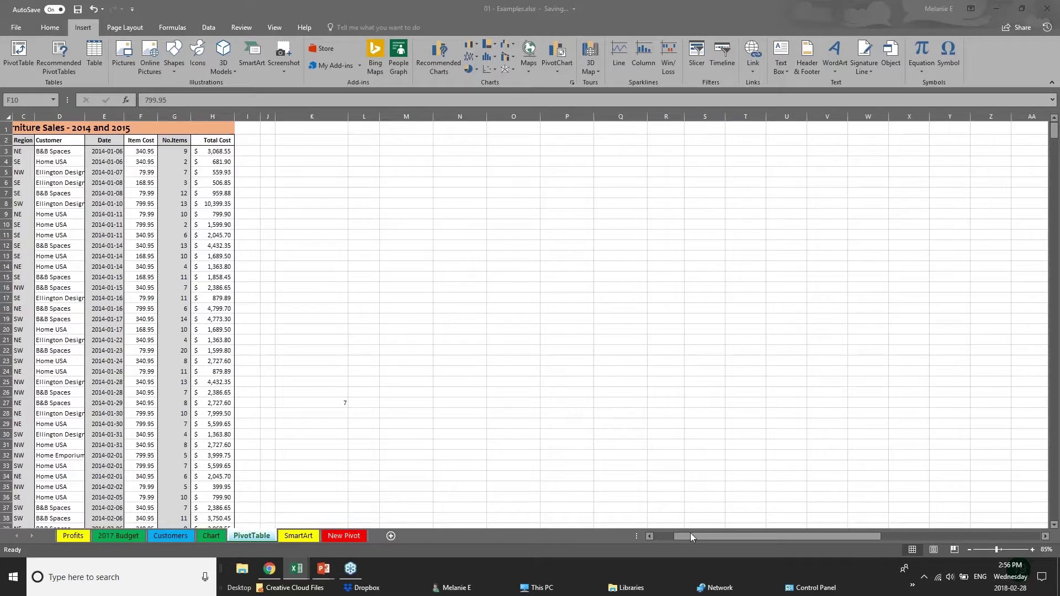
left_click_drag(690, 537, 672, 536)
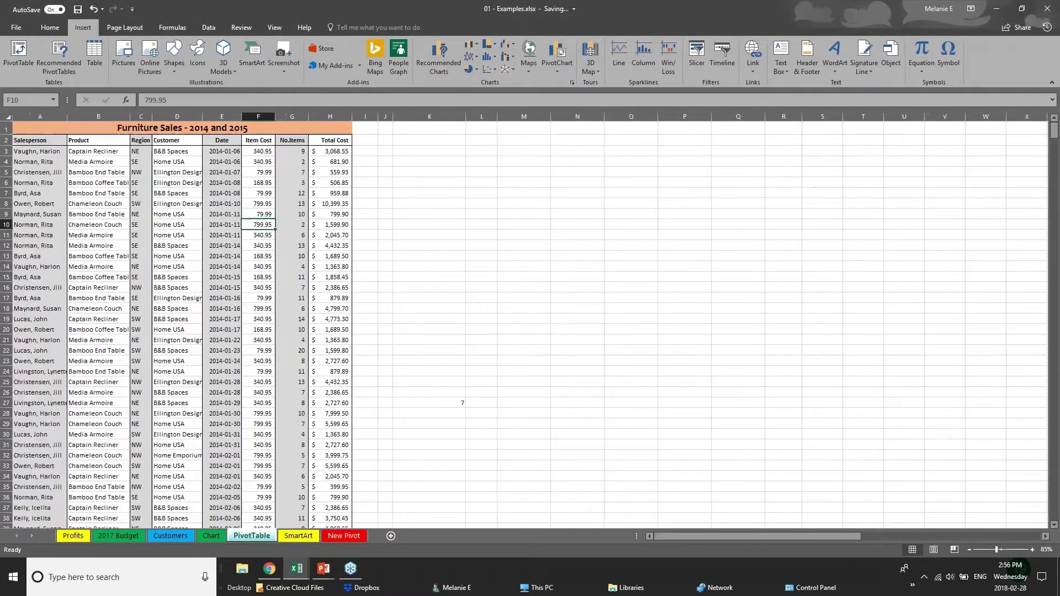
left_click(51, 174)
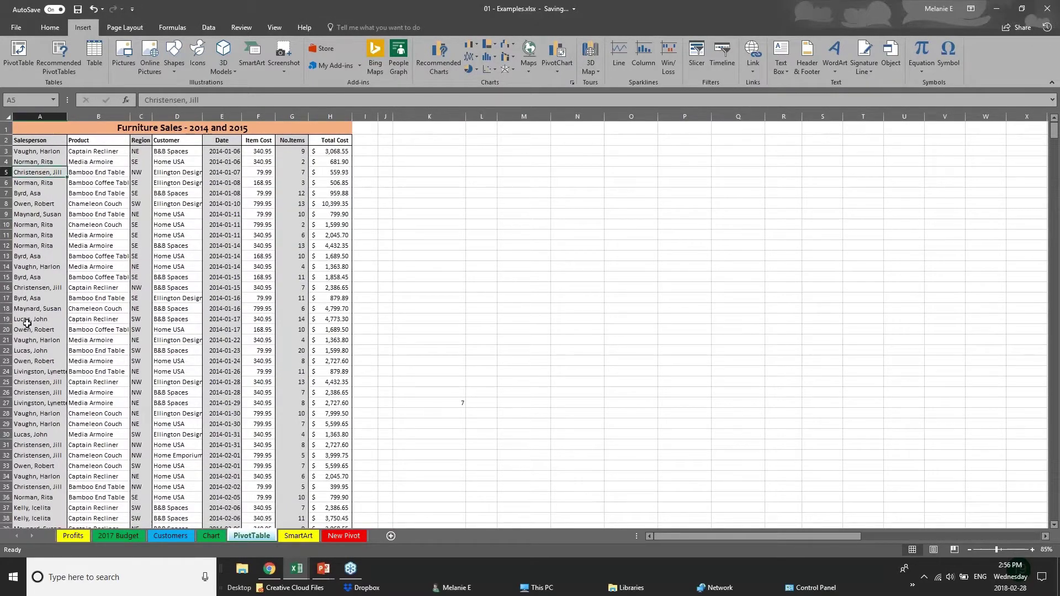
scroll(27, 323, "down", 2)
scroll(27, 323, "up", 2)
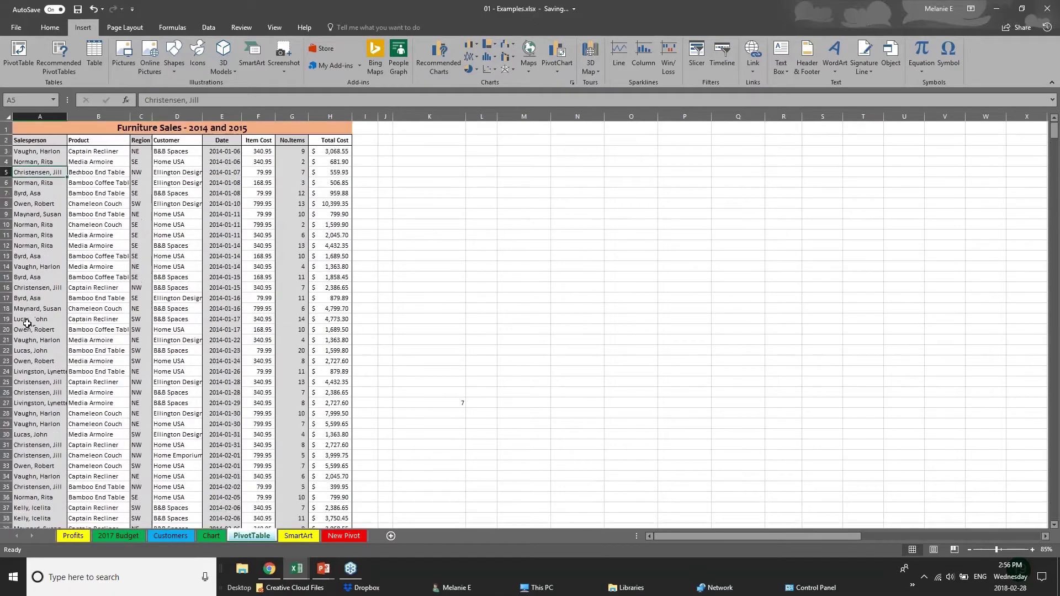
left_click(320, 158)
left_click(327, 221)
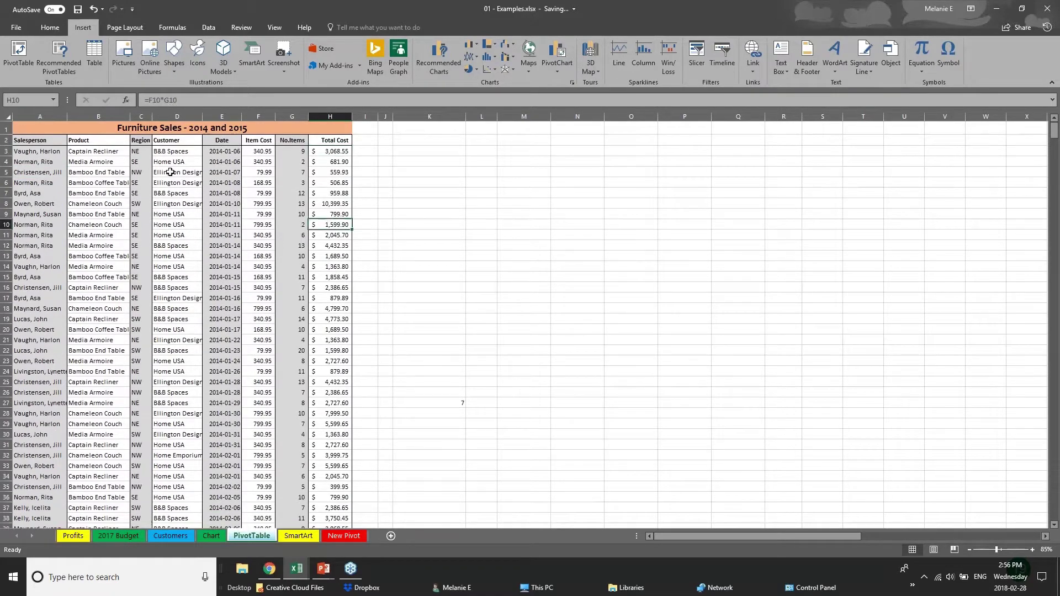
left_click(63, 308)
scroll(69, 440, "down", 5)
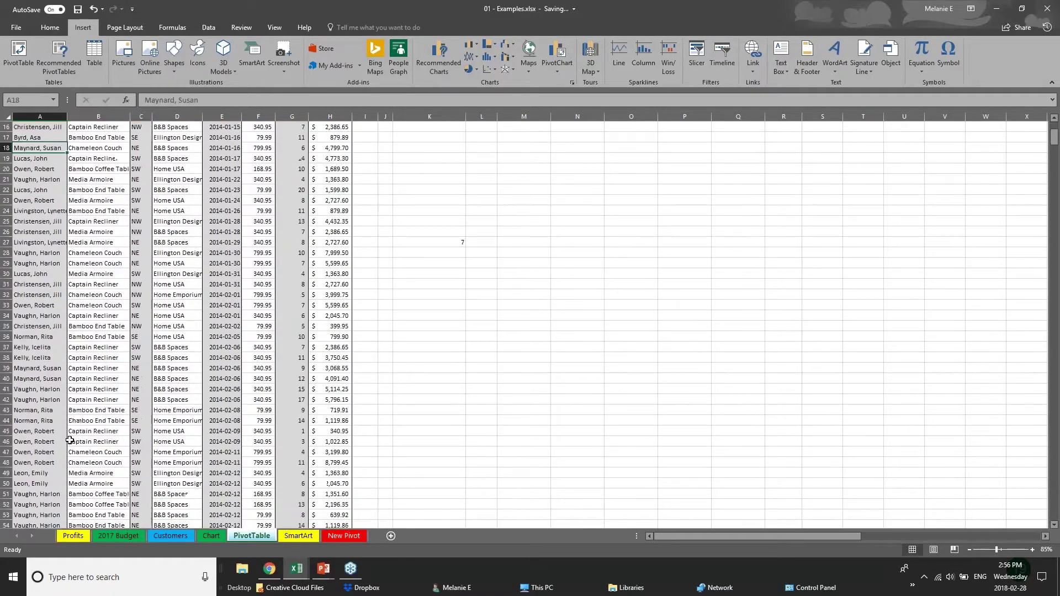
scroll(70, 440, "down", 20)
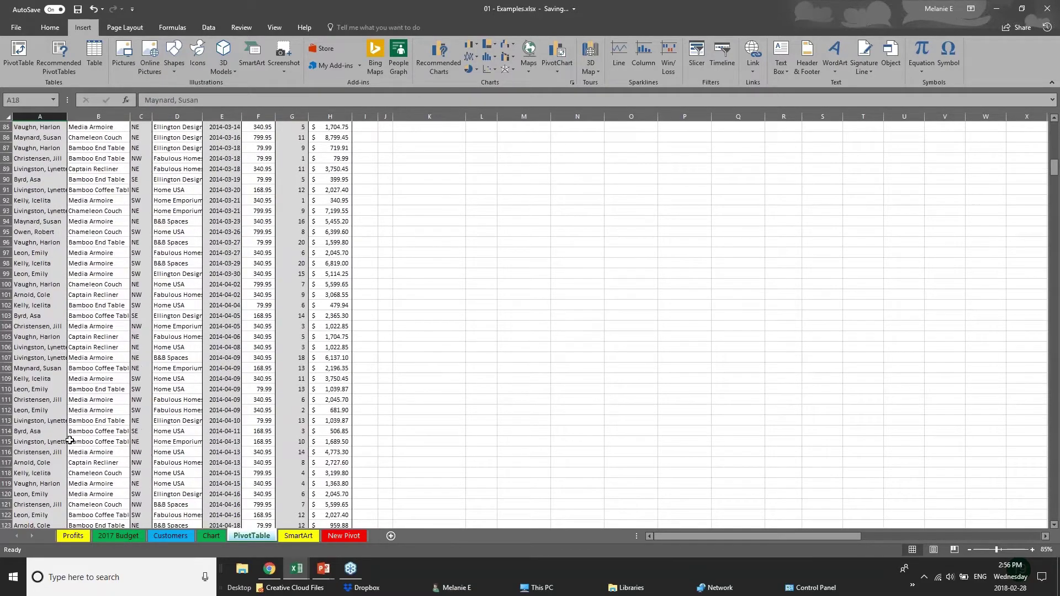
scroll(70, 440, "down", 17)
scroll(69, 440, "up", 20)
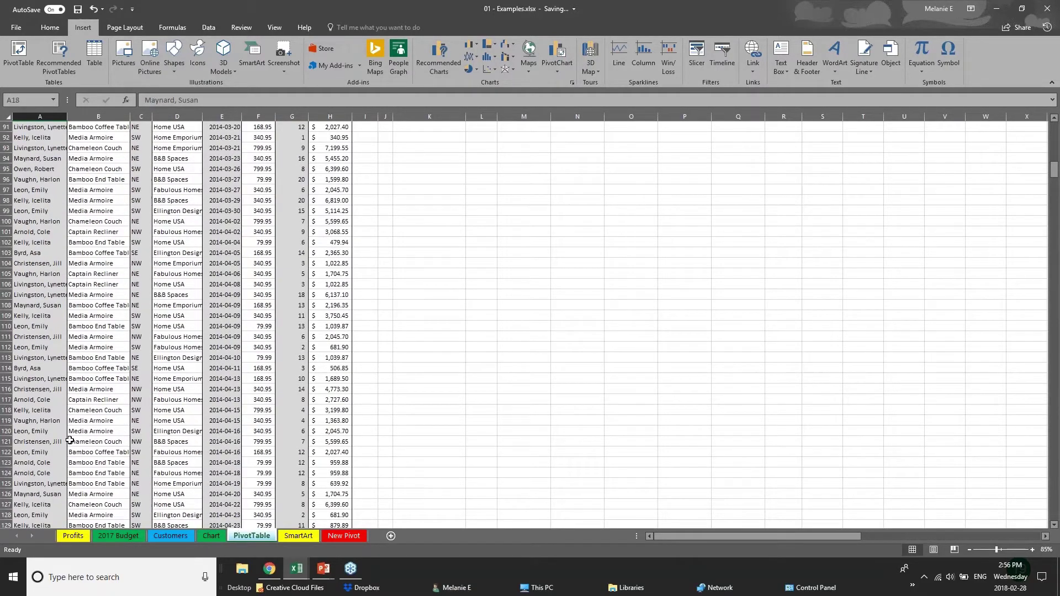
scroll(69, 433, "up", 5)
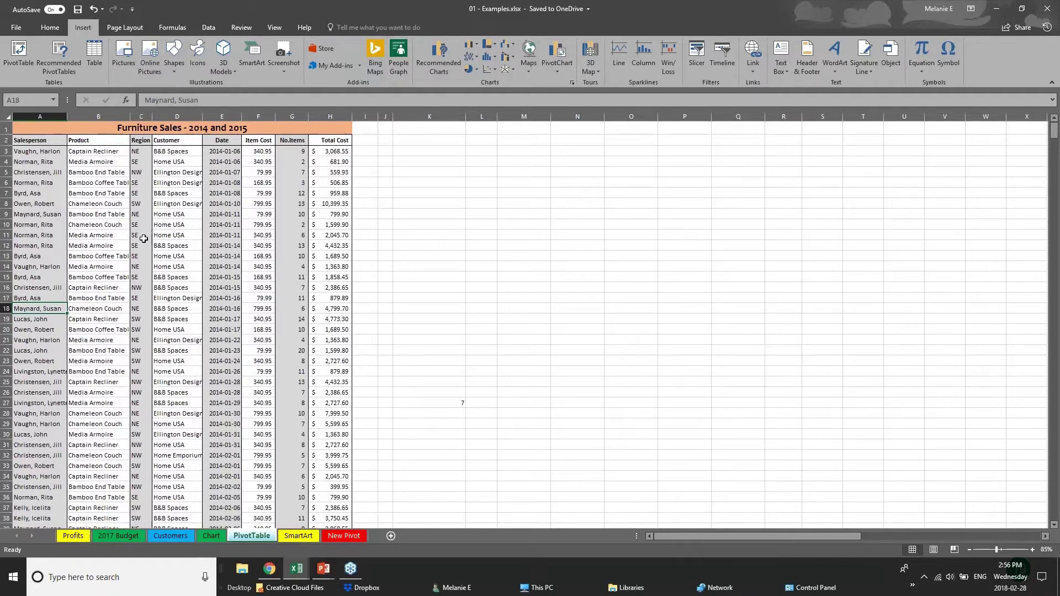
left_click(8, 118)
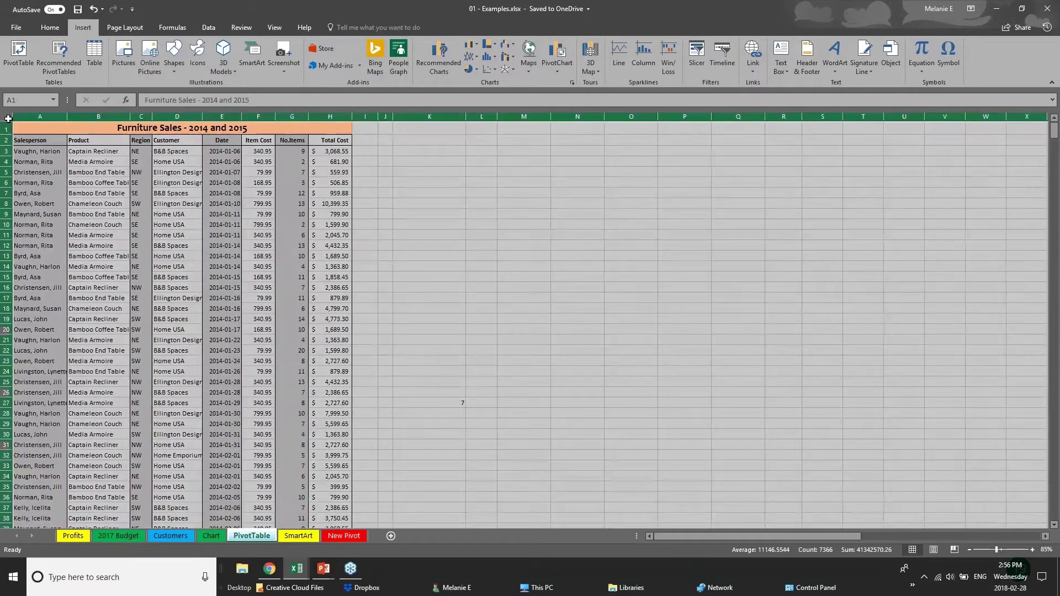
left_click(428, 266)
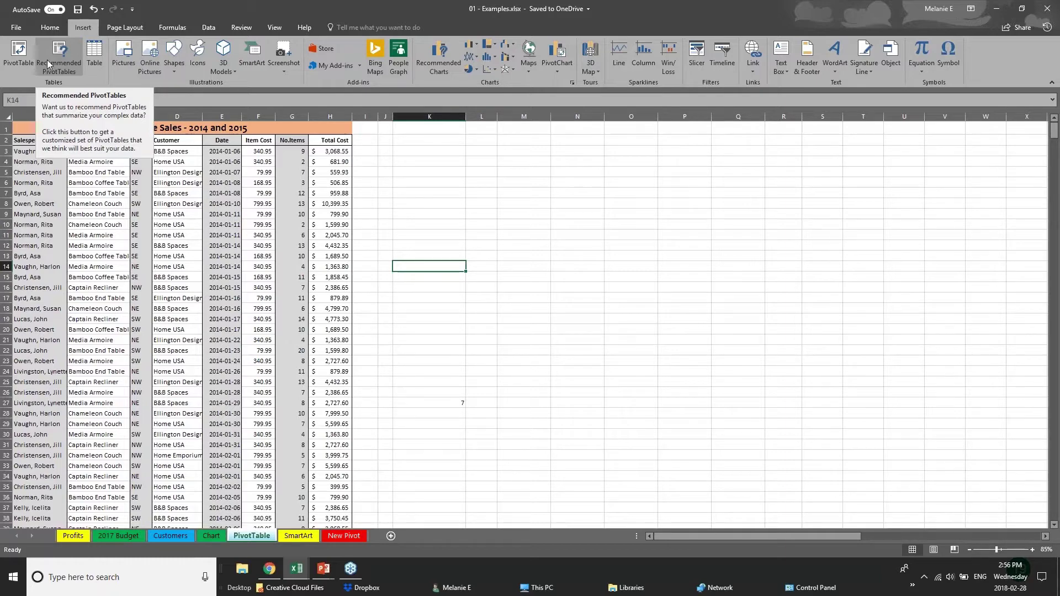
left_click(16, 66)
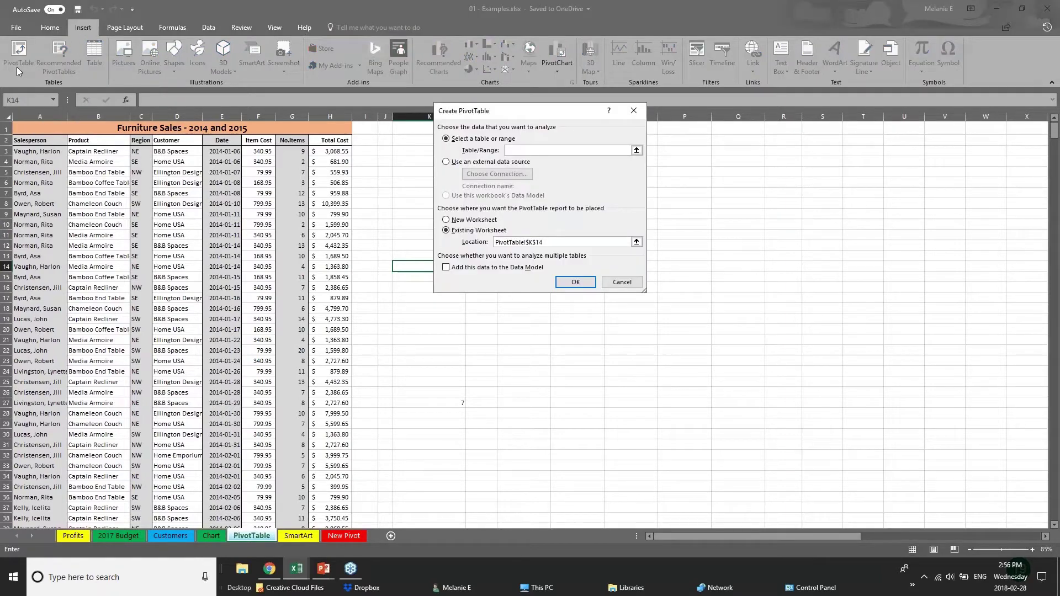
left_click(36, 116)
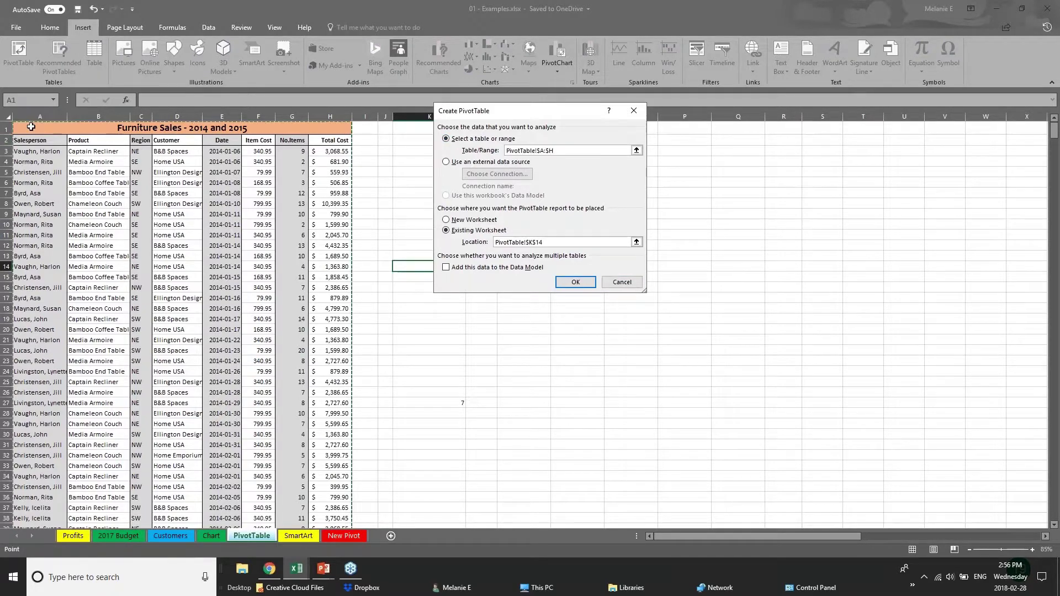
key("Return")
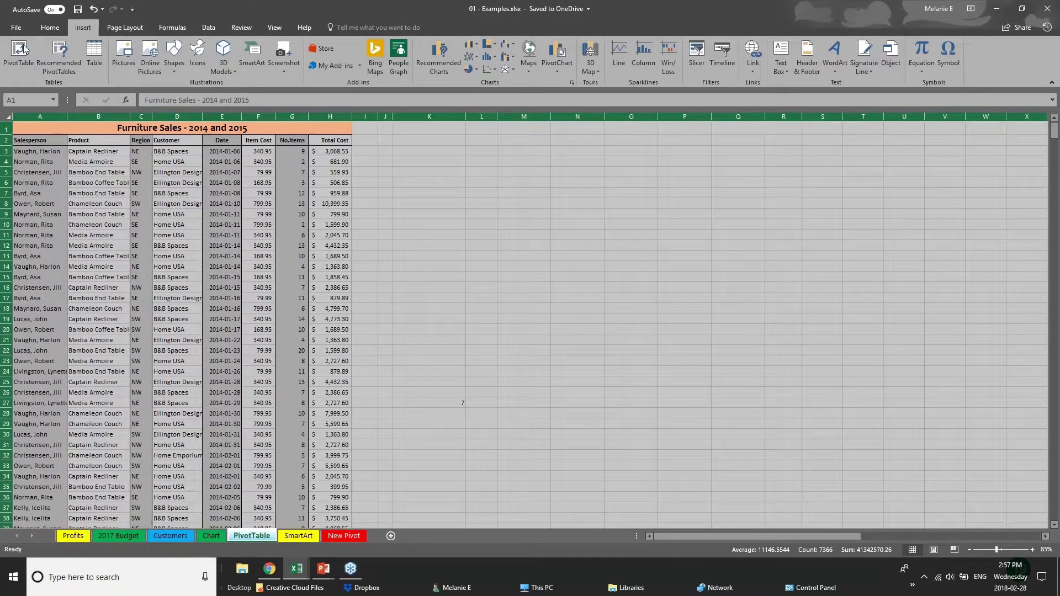
left_click(21, 50)
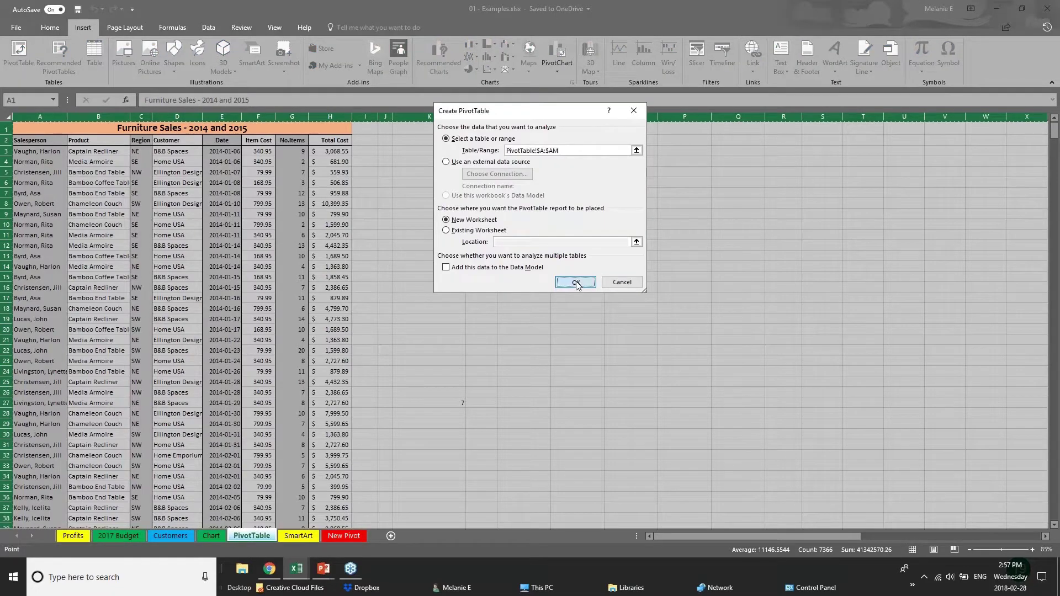
left_click(575, 283)
key("Return")
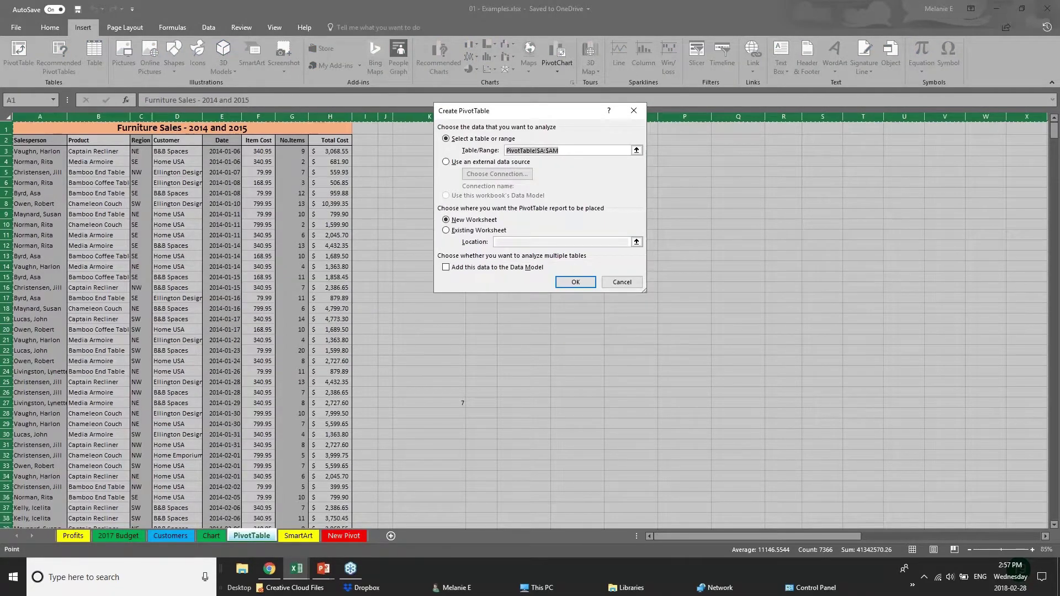
left_click(561, 285)
left_click(552, 315)
left_click(621, 282)
Step: Create a PivotTable on a new worksheet from columns A to H of the furniture sales data
left_click_drag(23, 114, 330, 116)
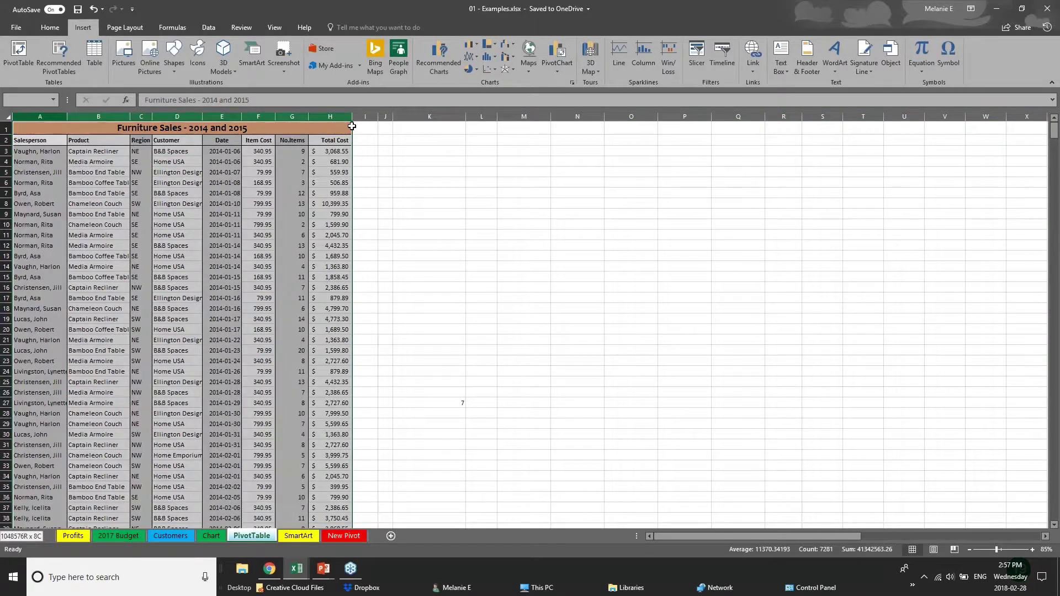
left_click(18, 55)
key("Return")
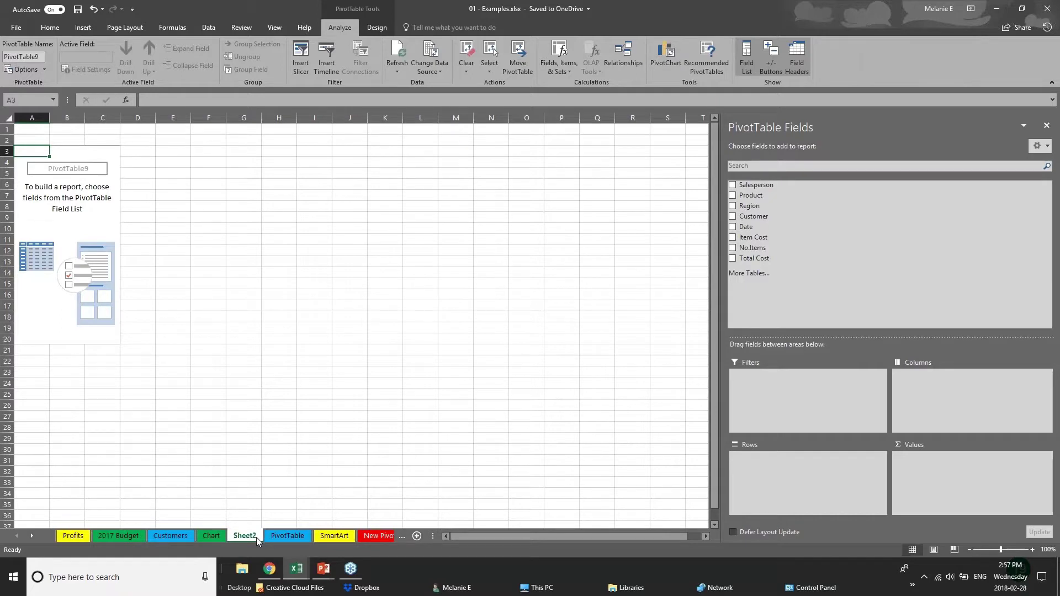
Step: Rename the new PivotTable worksheet to PIVOT 2
double_click(256, 538)
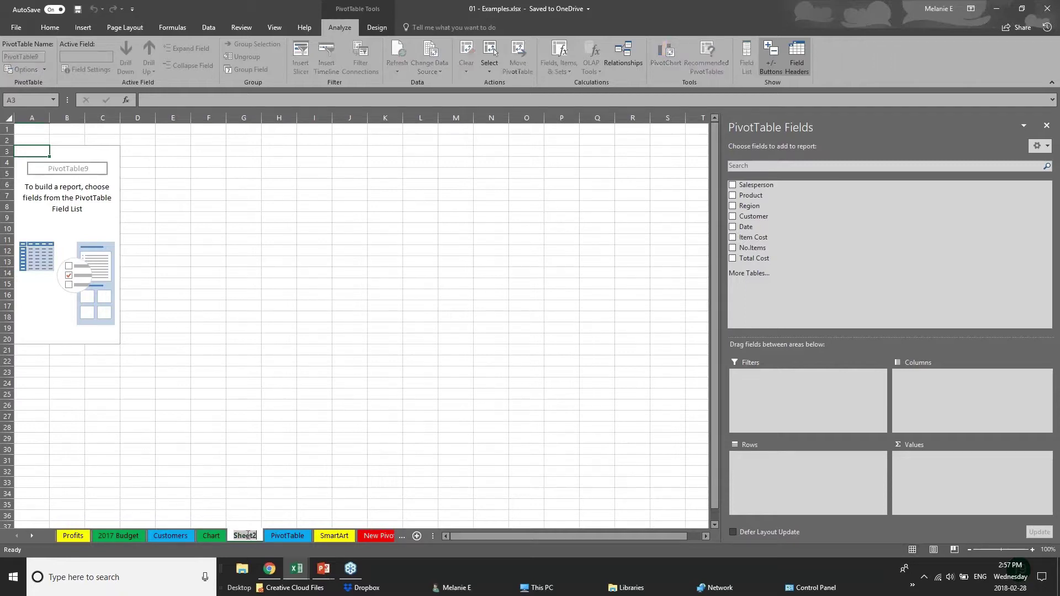
type("PI")
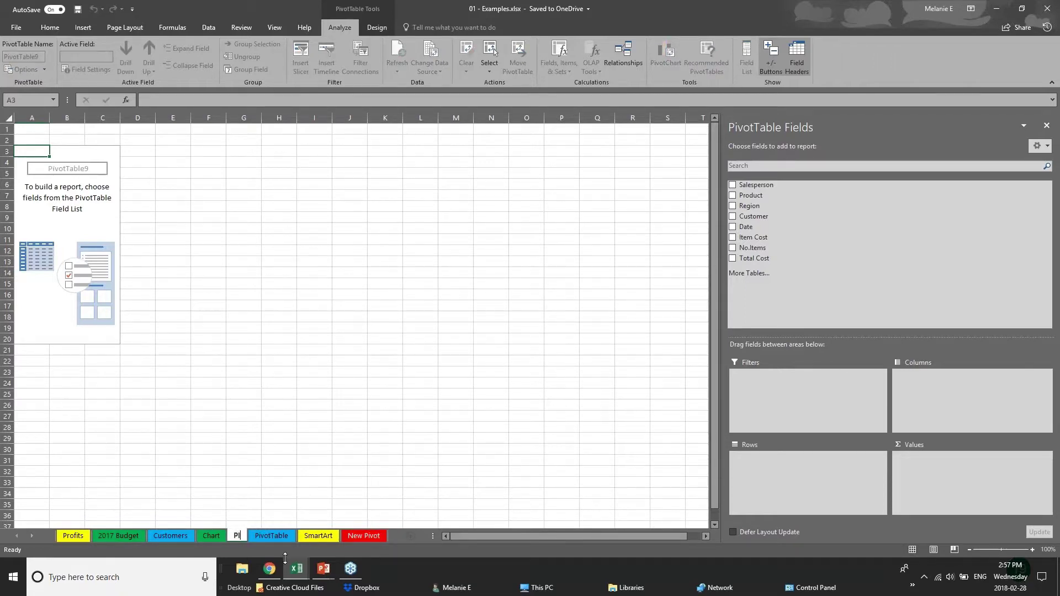
type("VOT 2")
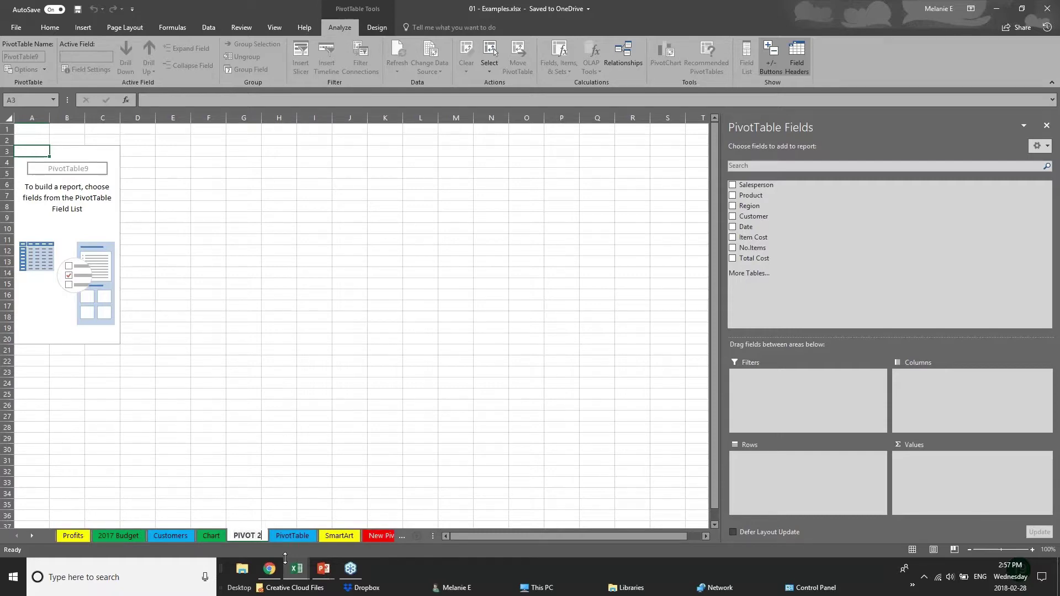
key("Return")
left_click(76, 173)
left_click(73, 163)
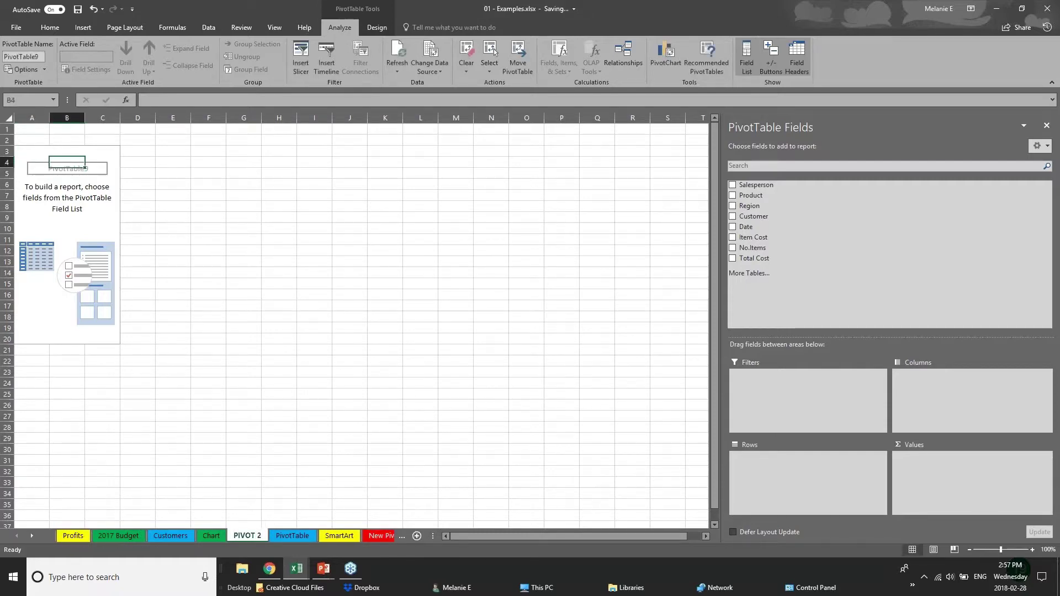
left_click(1048, 10)
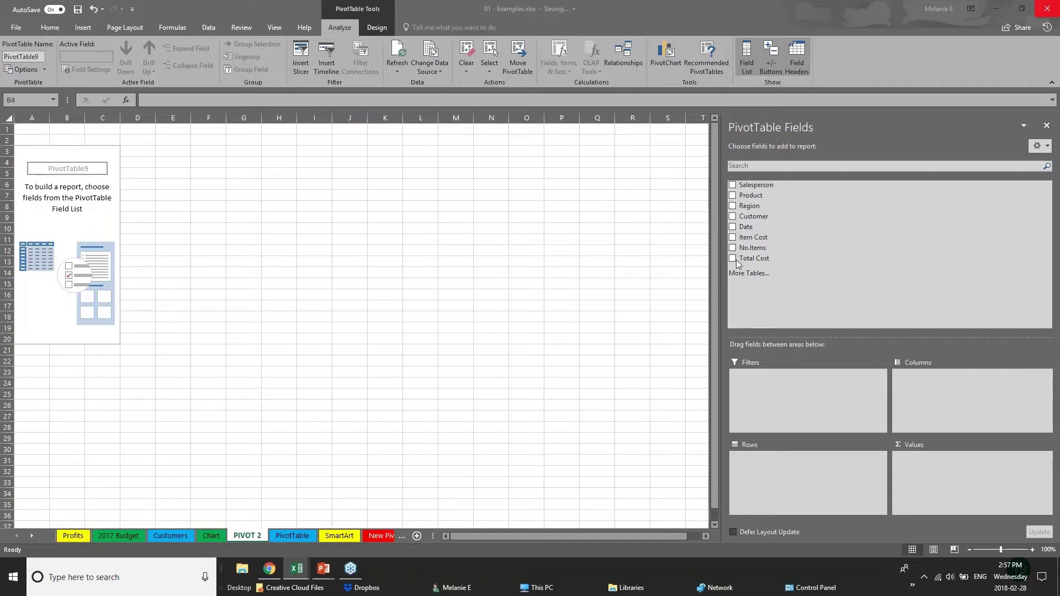
Step: Add Region and Date as PivotTable rows, and remove the Quarters and Date levels so only Region and Years are used
left_click(733, 207)
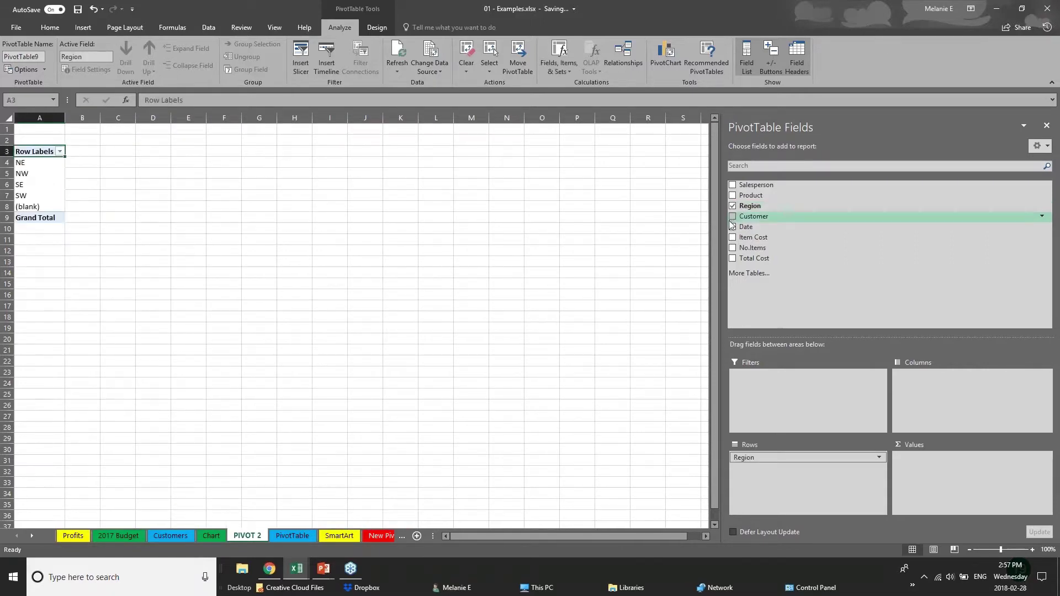
left_click(732, 228)
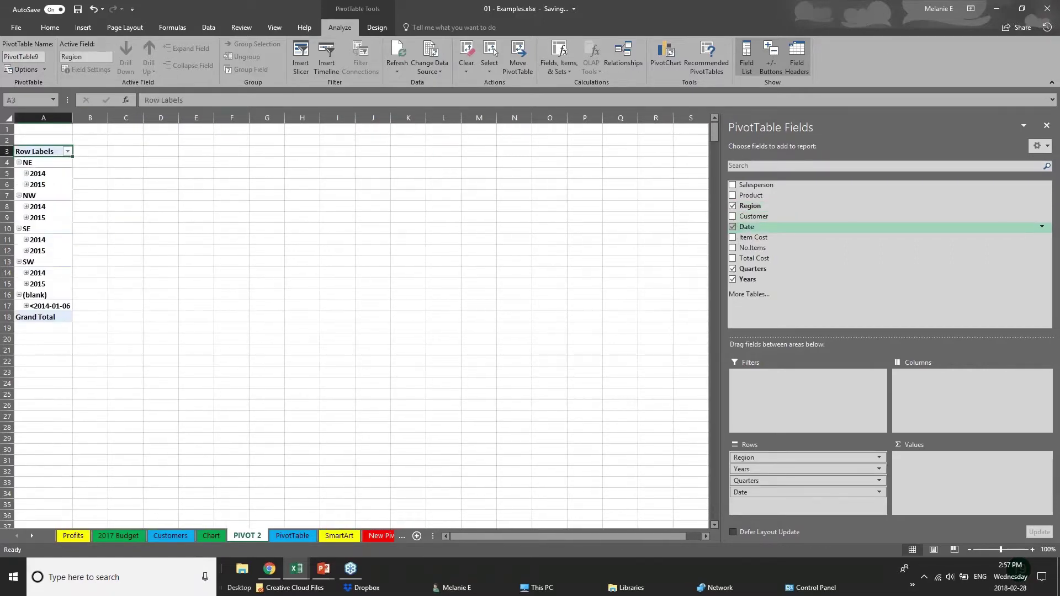
left_click(733, 269)
left_click(732, 227)
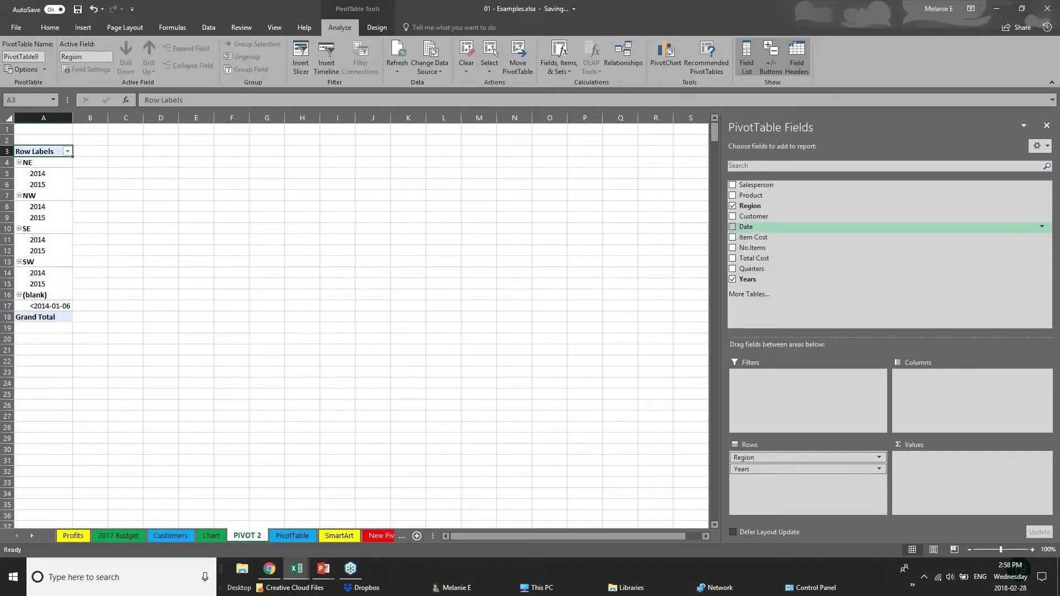
Step: Add Total Cost as the summed value and widen columns A and B of the PivotTable
left_click(733, 259)
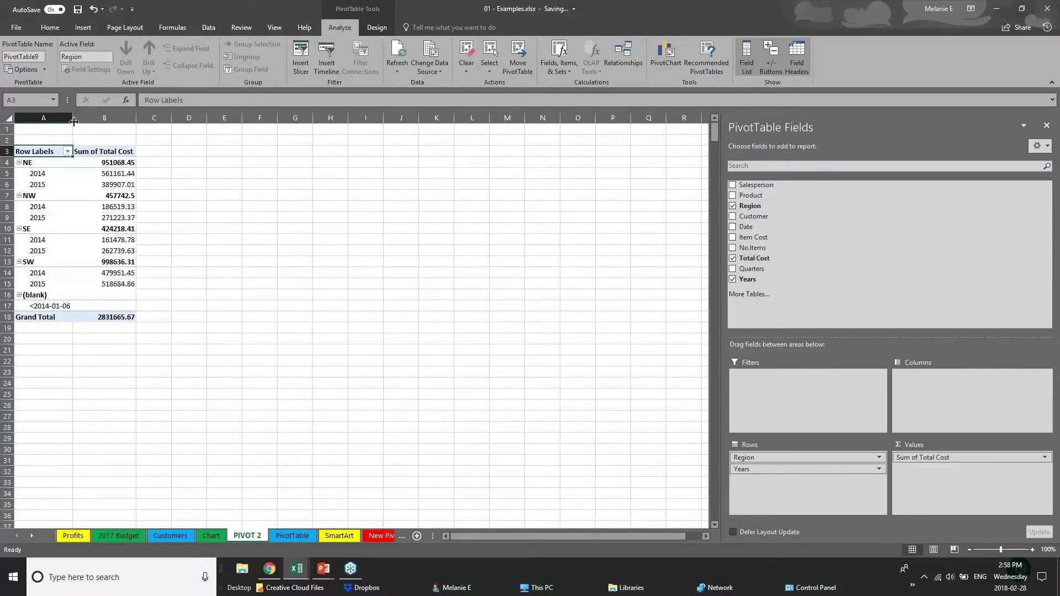
left_click_drag(73, 121, 115, 121)
left_click_drag(180, 119, 248, 119)
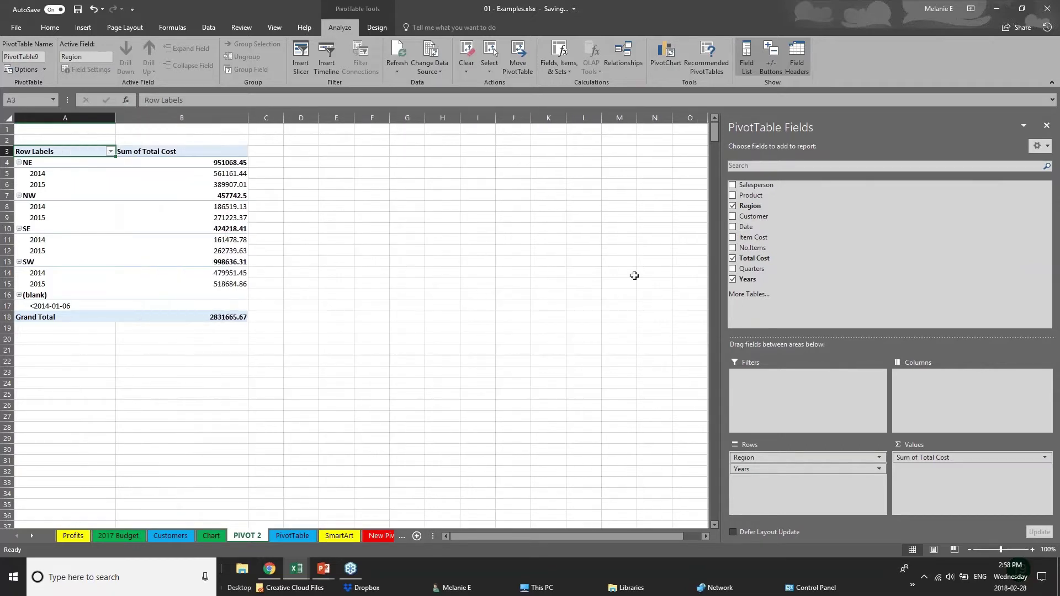
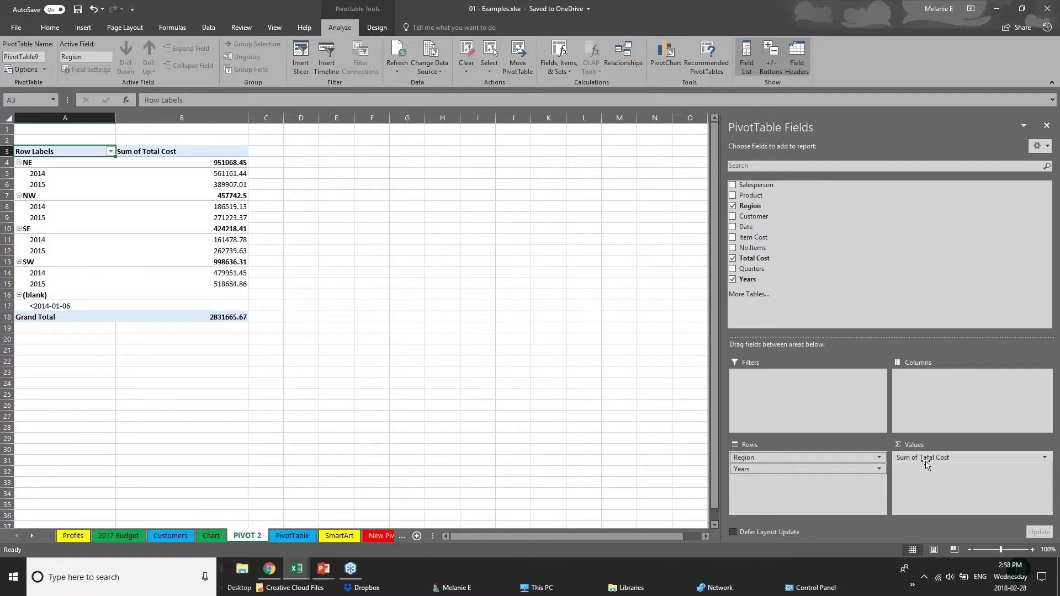
Step: Move the Years field to the PivotTable columns and compare each region's 2014 and 2015 total costs
left_click(781, 469)
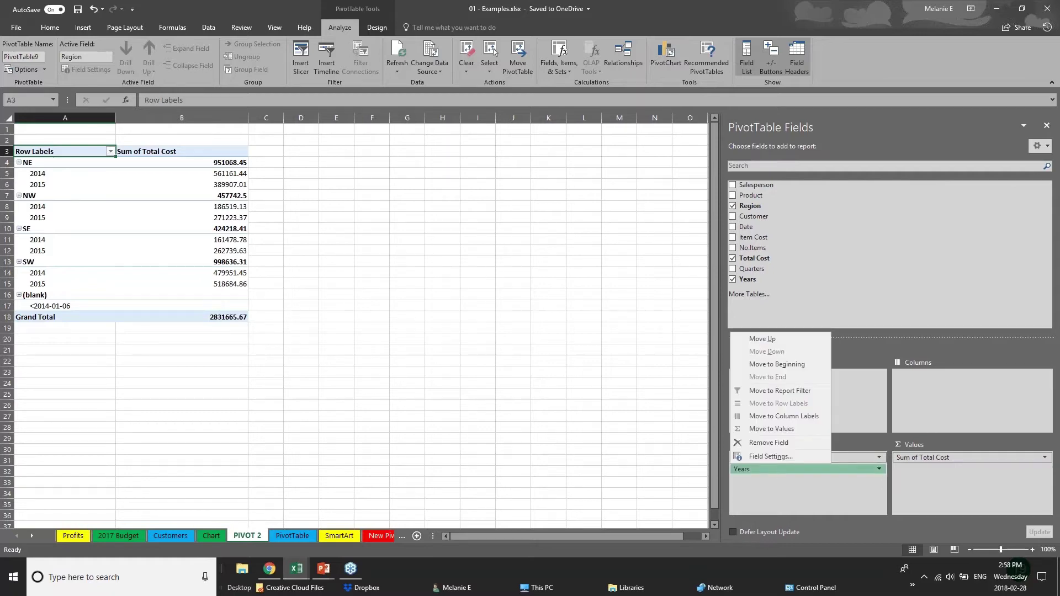
left_click(789, 470)
left_click(790, 469)
left_click_drag(790, 469, 942, 396)
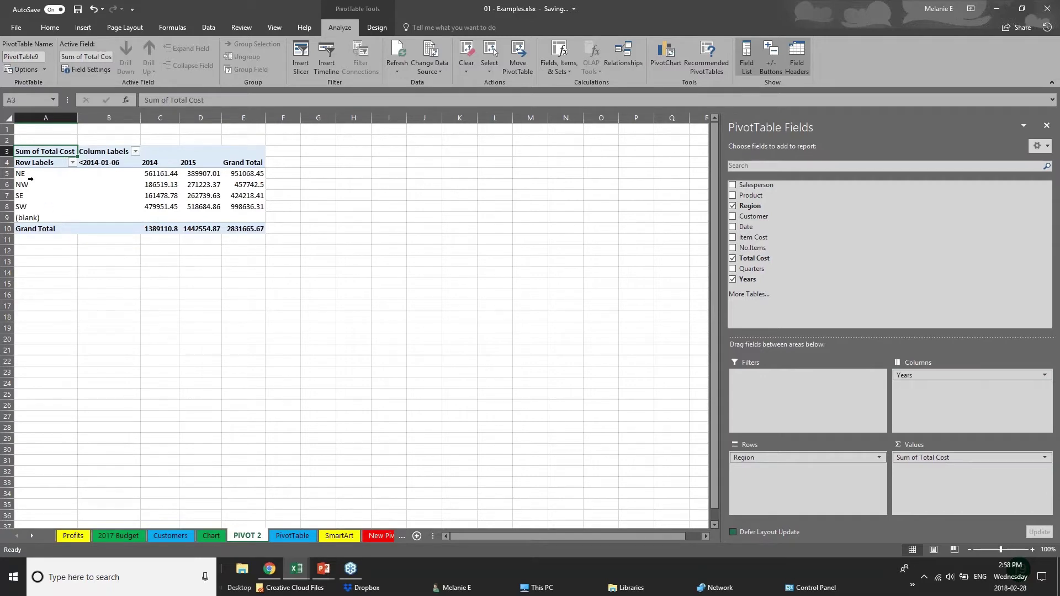
left_click(148, 174)
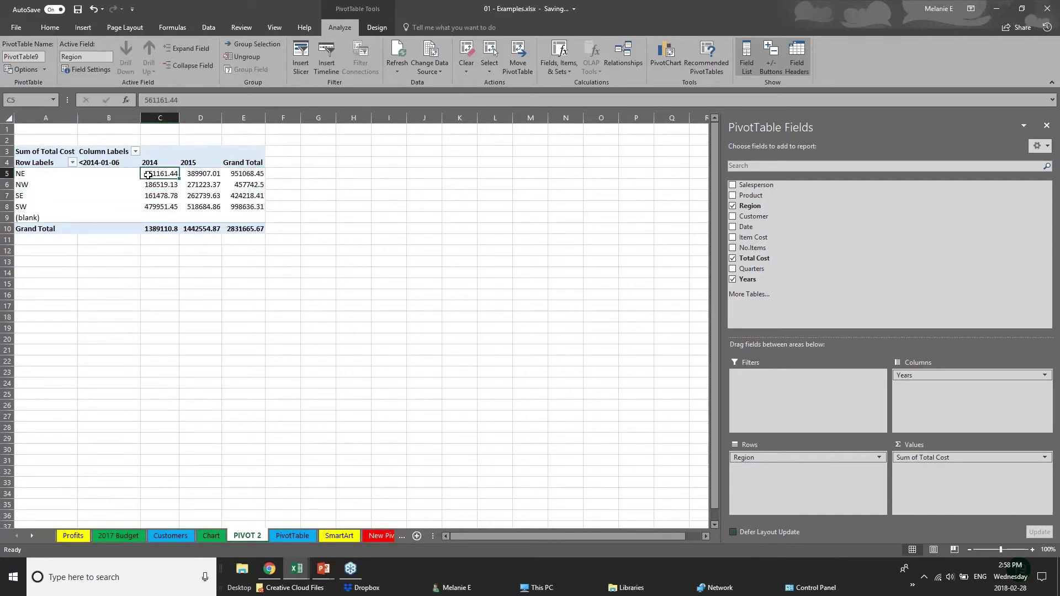
left_click(150, 196)
left_click(213, 174)
left_click(212, 185)
left_click(211, 196)
left_click(210, 207)
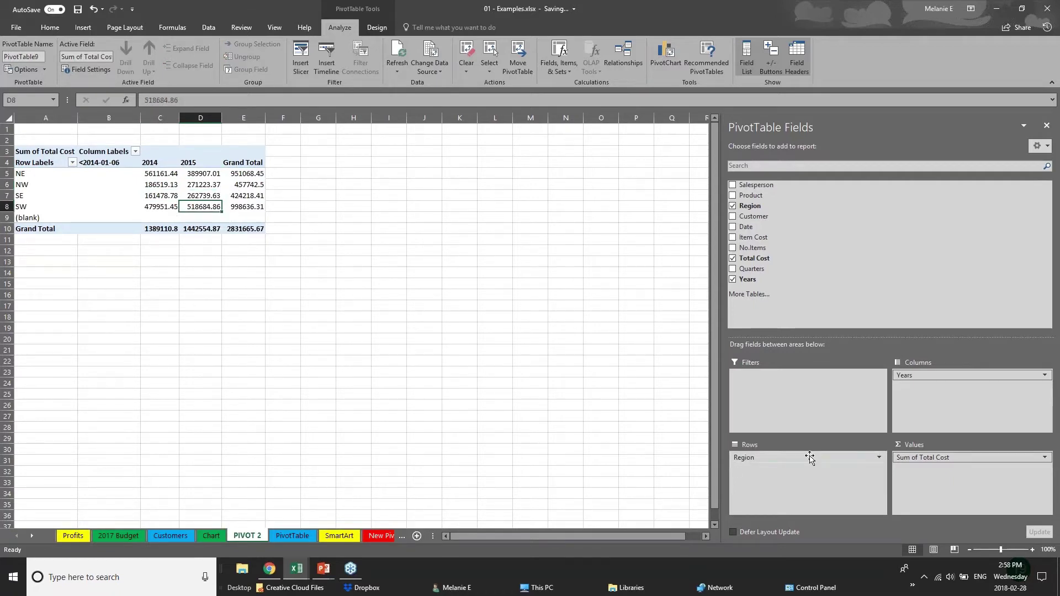
Step: Rearrange the PivotTable with Years and Date as rows, and Region and Customer as columns
mouse_move(954, 379)
left_mouse_down()
mouse_move(810, 469)
mouse_move(944, 387)
left_mouse_up()
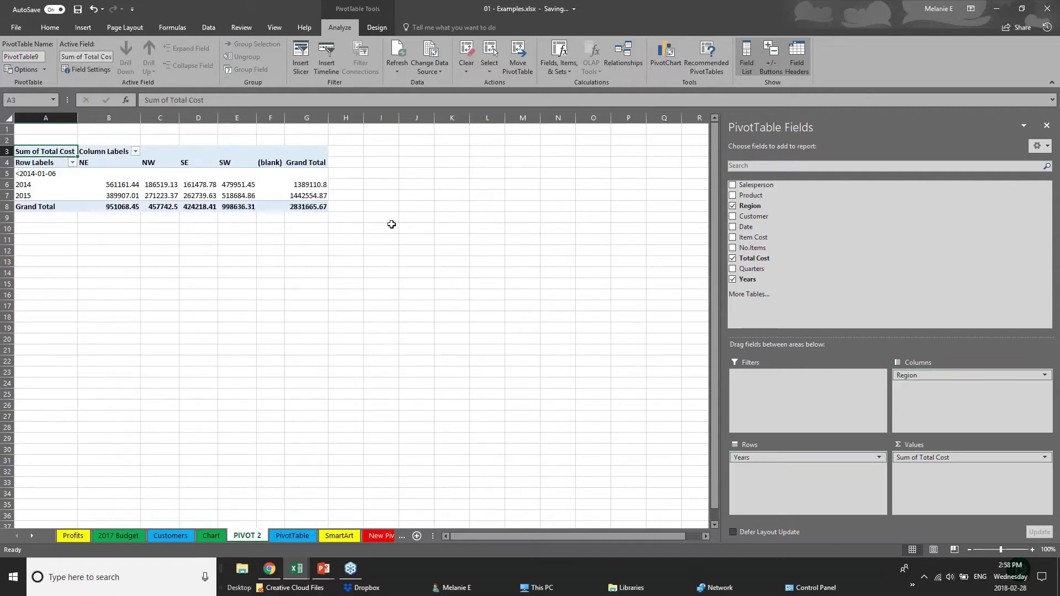
left_click(732, 217)
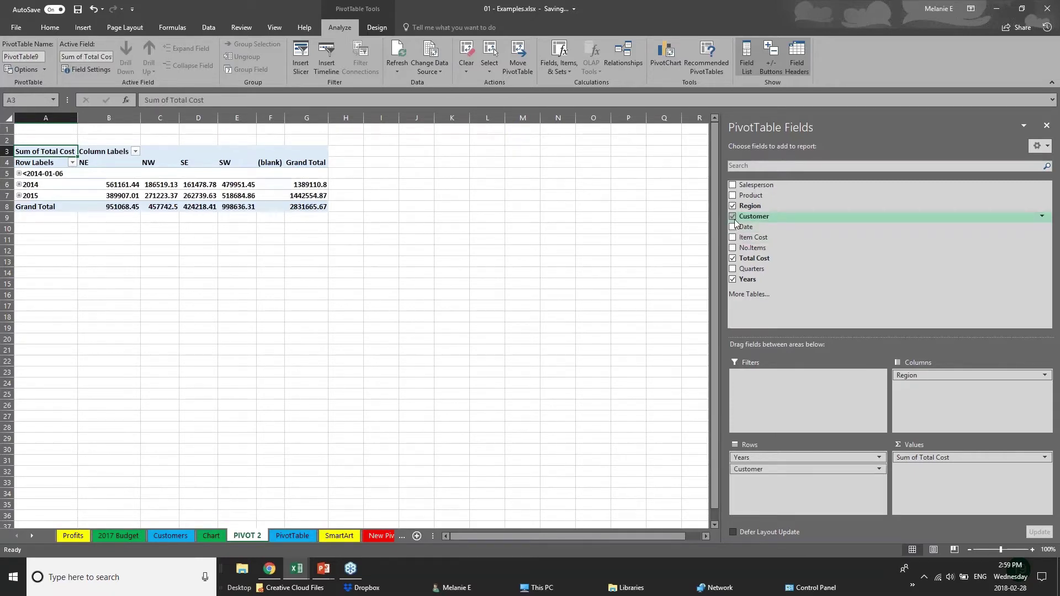
left_click(732, 227)
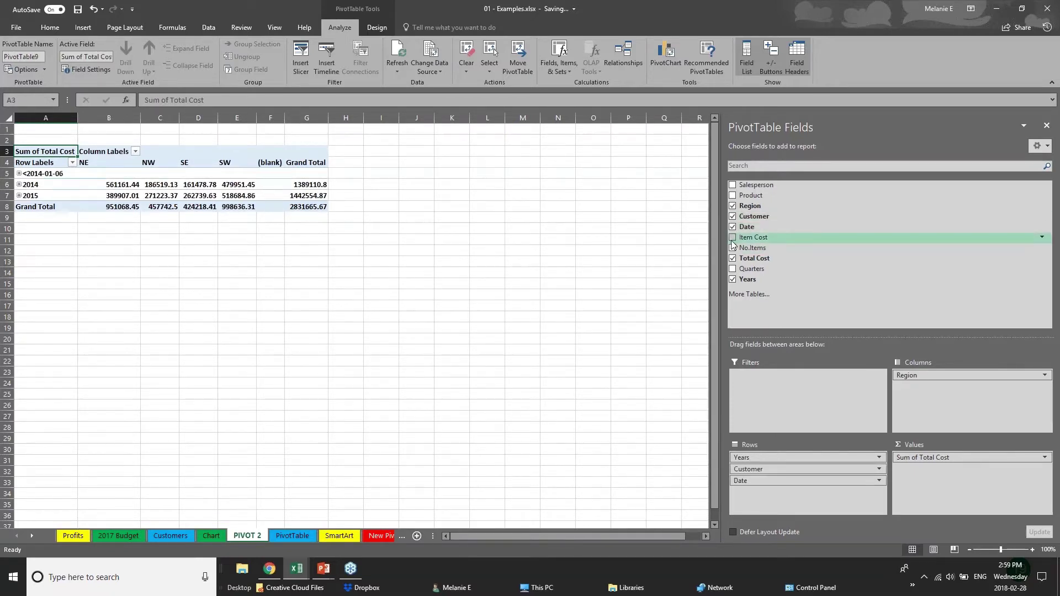
left_click_drag(852, 468, 939, 390)
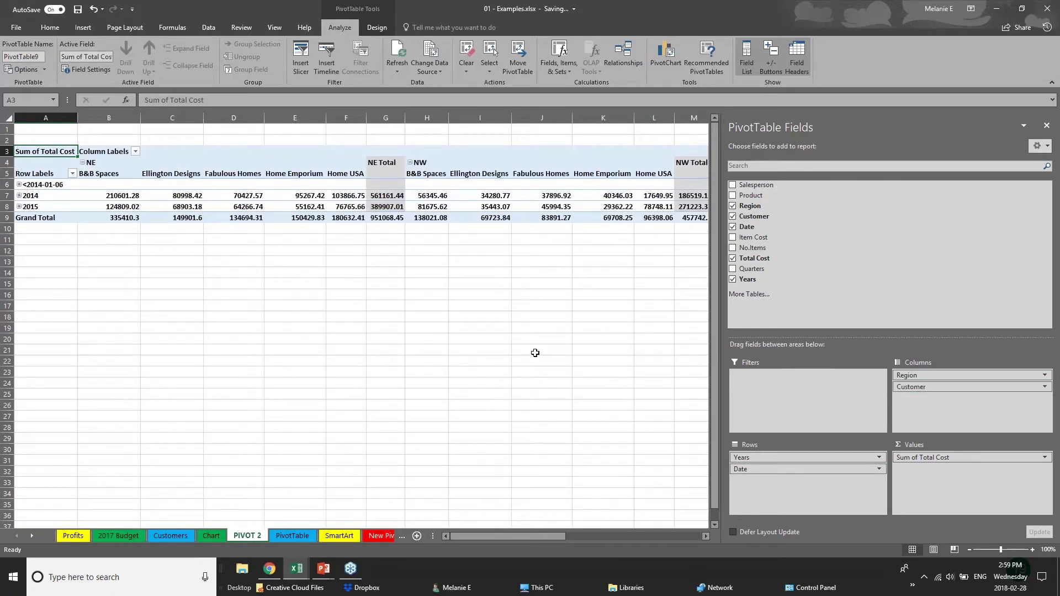
Step: Expand and collapse the <2014-01-06, 2014 and 2015 rows to examine their underlying date breakdown
left_click(20, 188)
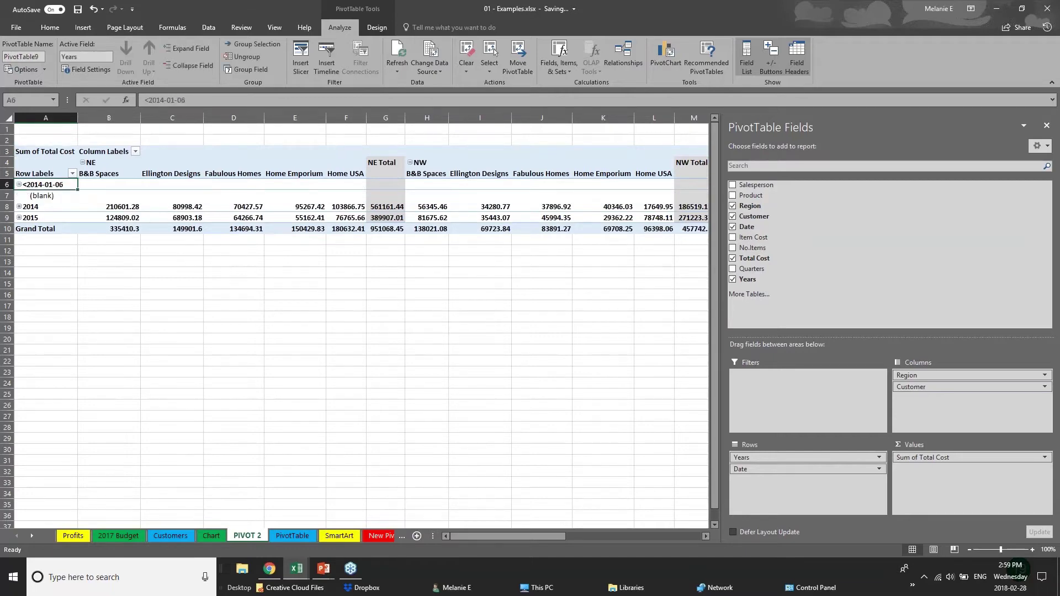
left_click(19, 195)
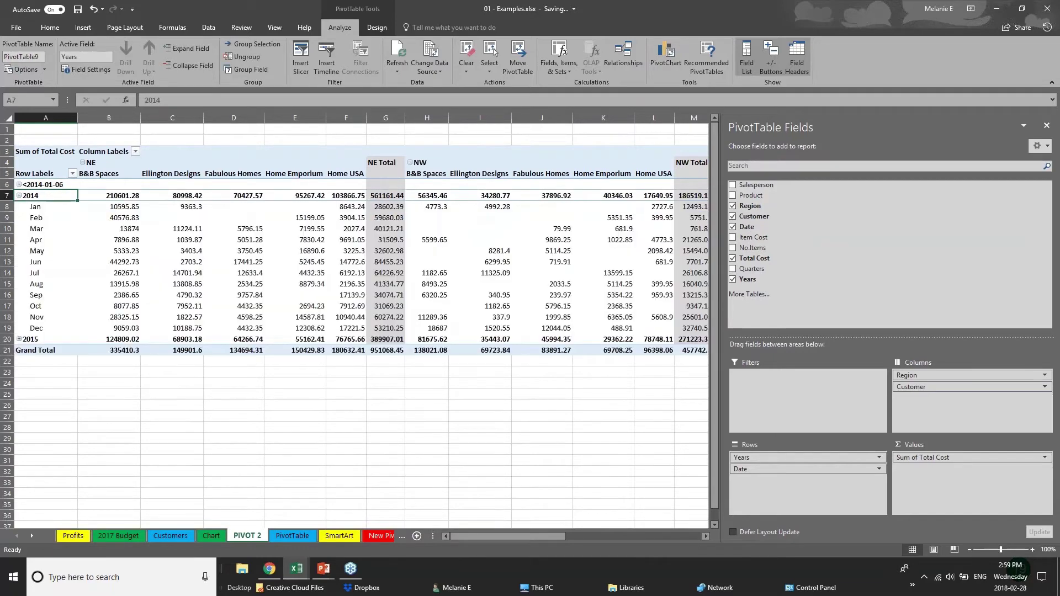
left_click(18, 196)
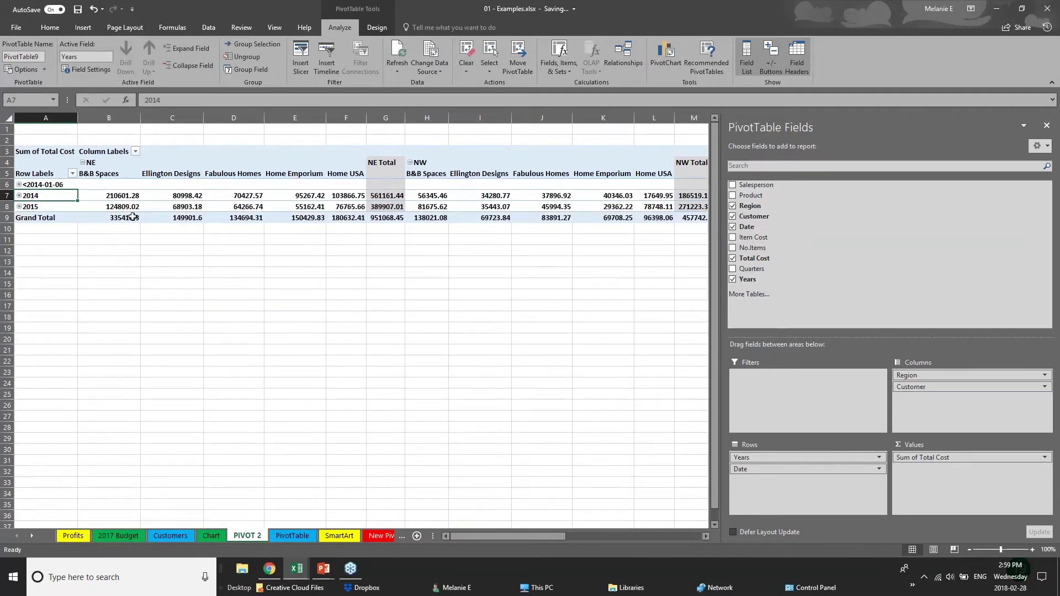
left_click(19, 206)
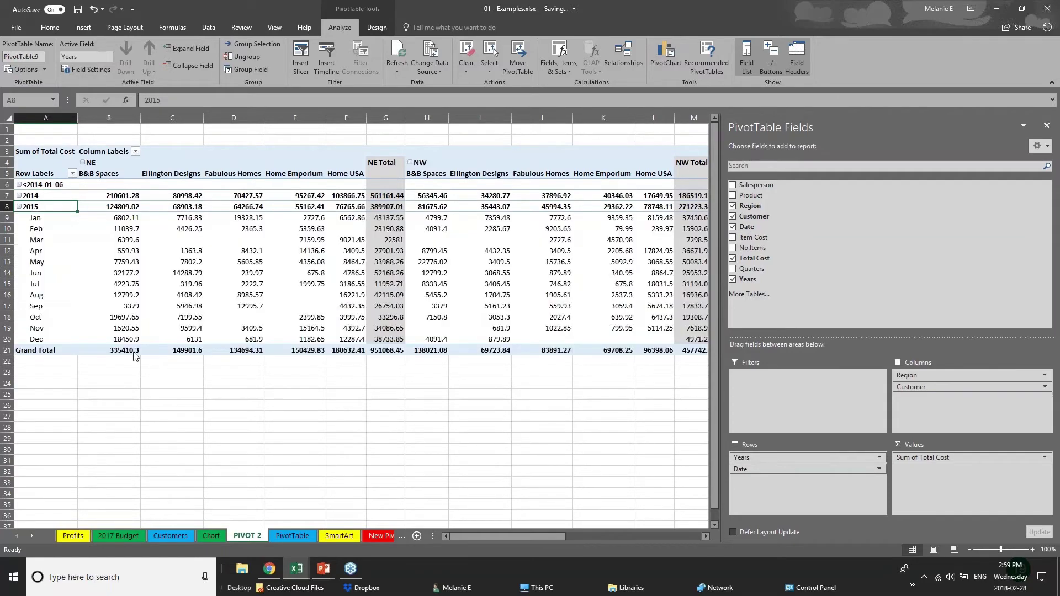
left_click(19, 207)
Step: View the customer columns across the regions without the field list, and remove the Customer field from the PivotTable
left_click(442, 272)
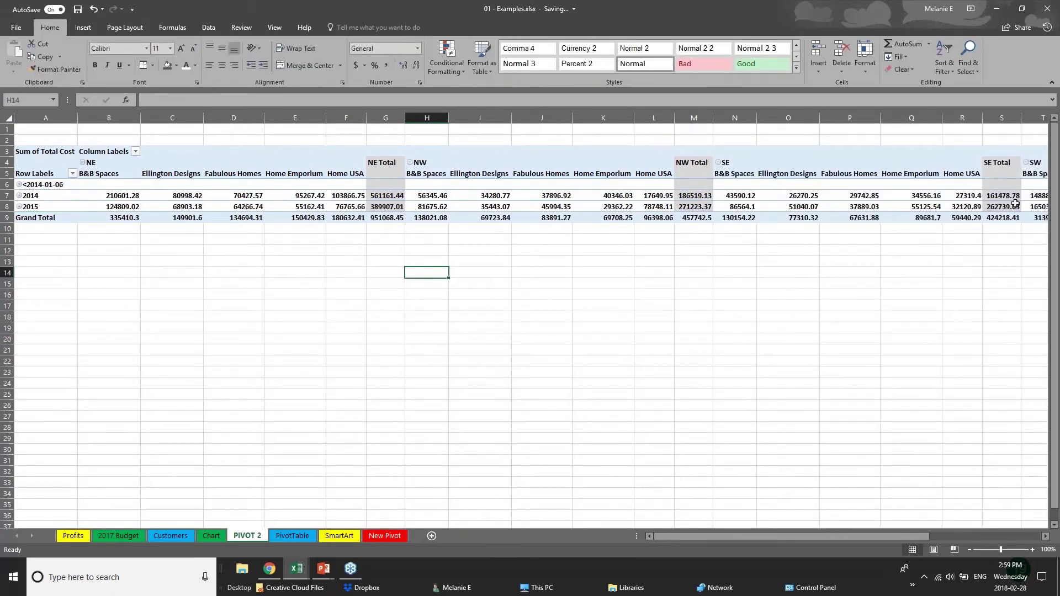
left_click(774, 185)
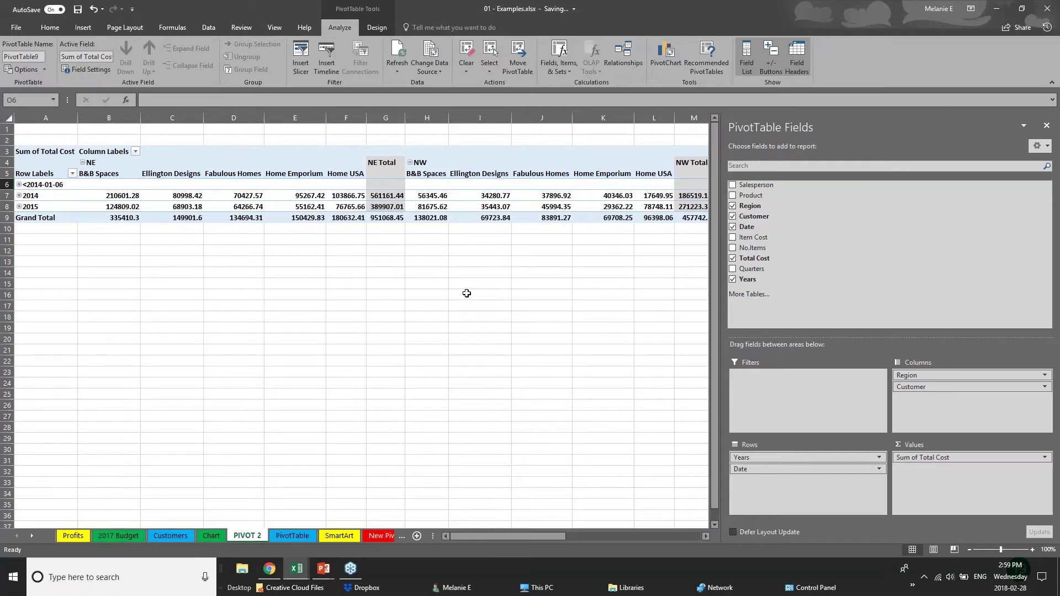
left_click(53, 263)
left_click(375, 207)
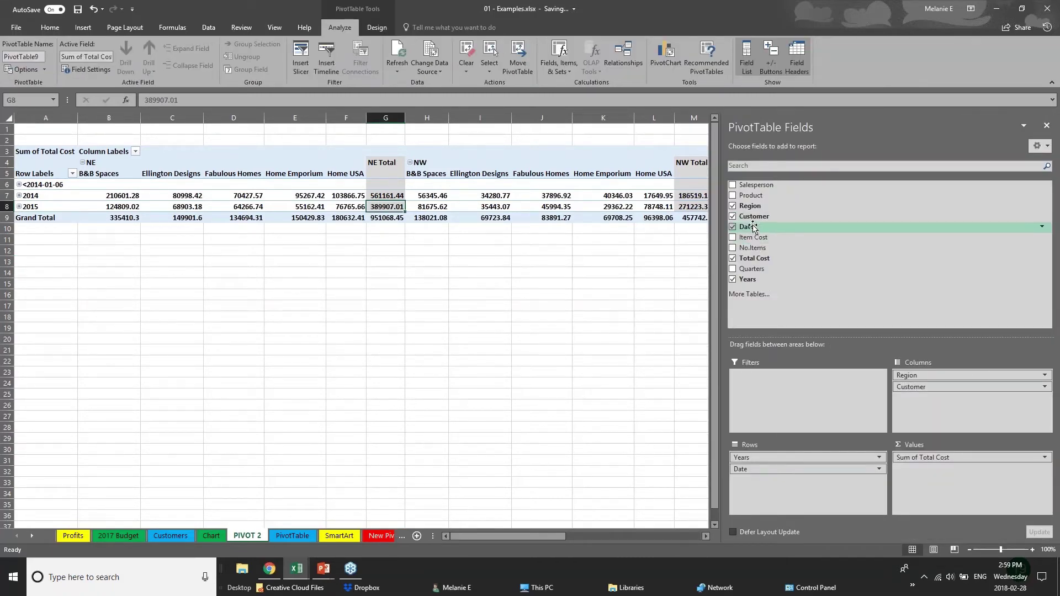
left_click(732, 216)
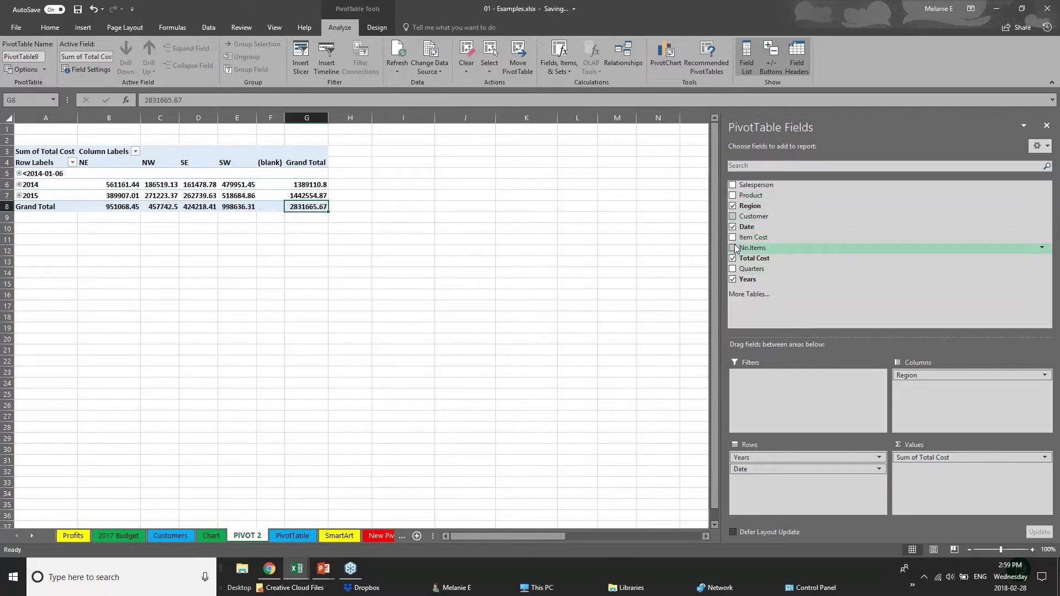
Step: Remove the Date field from the PivotTable, leaving only Years as its row field
left_click(734, 227)
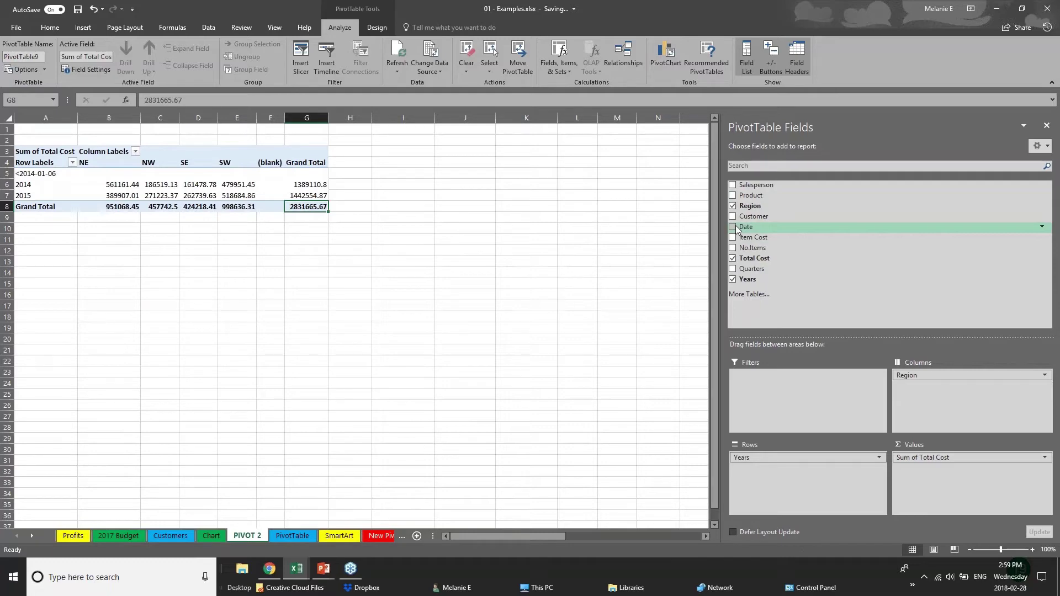
left_click(64, 238)
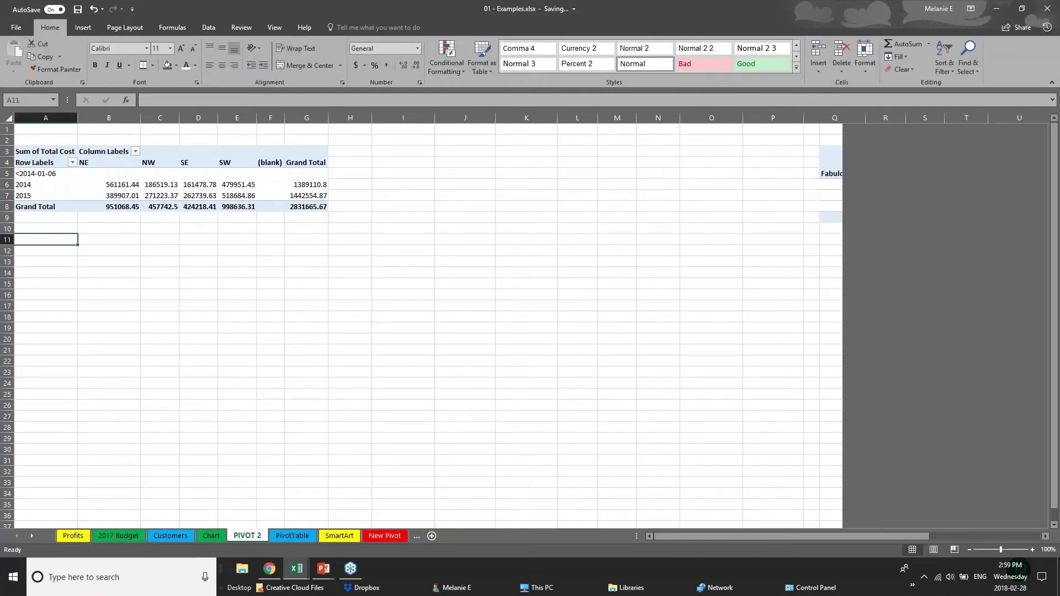
Step: Insert a Clustered Column PivotChart based on the PivotTable and place it beside the table
left_click(170, 203)
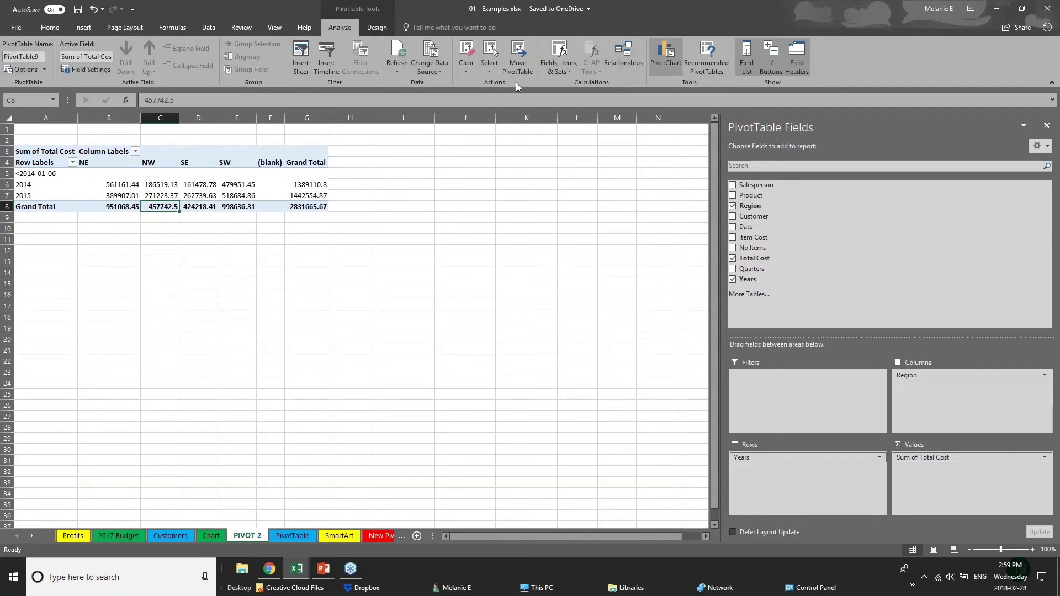
left_click(673, 64)
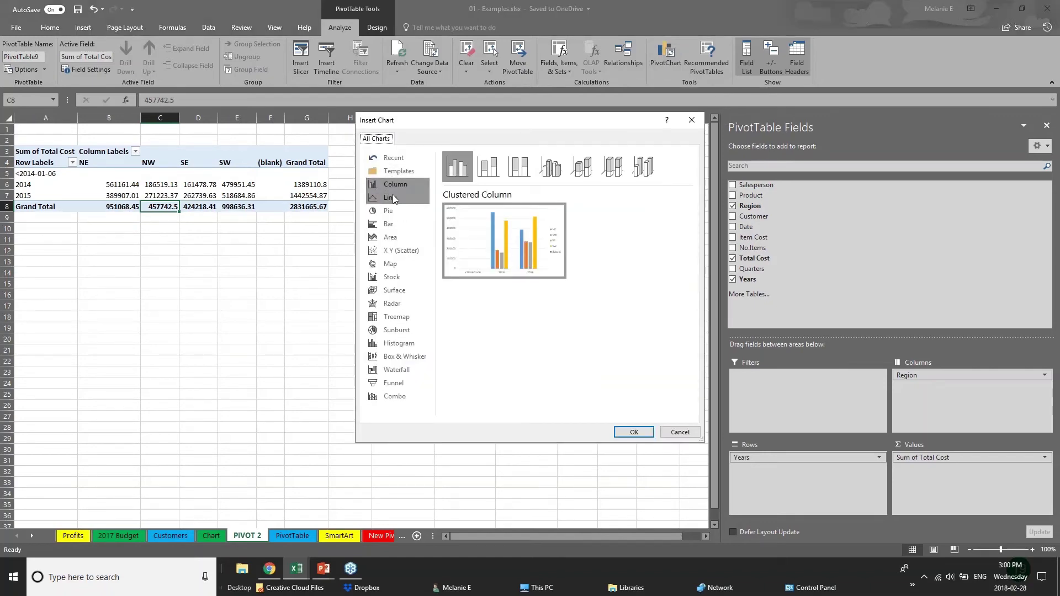
left_click(638, 433)
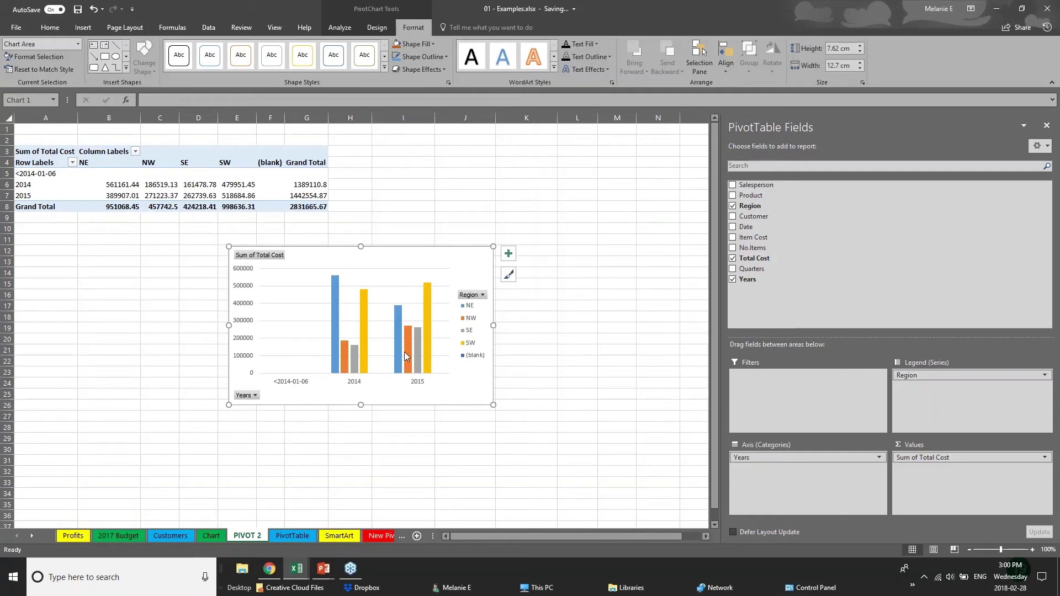
left_click_drag(435, 297, 610, 149)
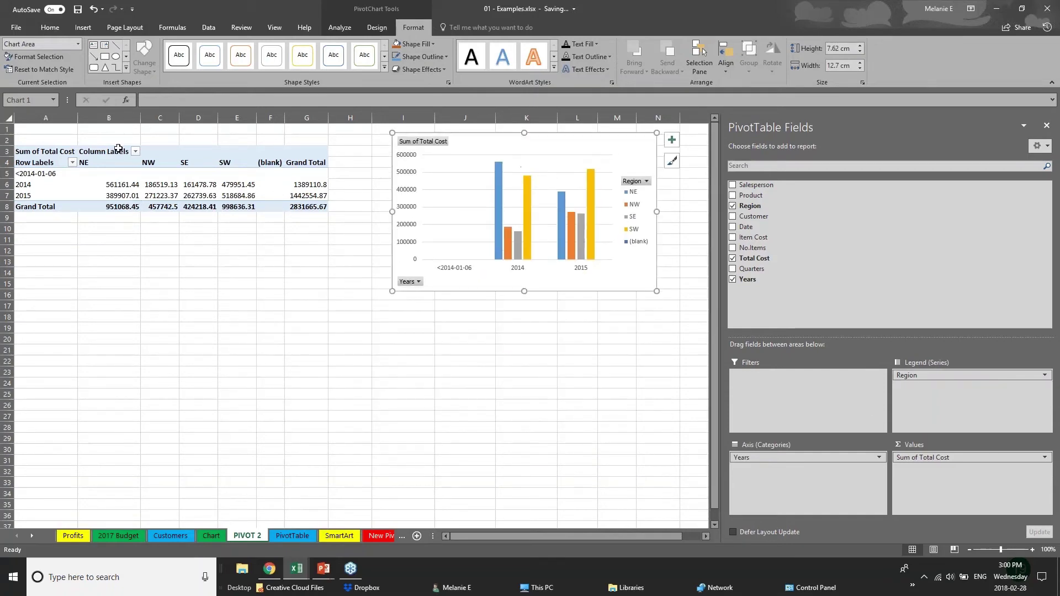
Step: Add the Product and Customer fields to the PivotChart's axis and view the chart's Customer filter options
left_click(811, 457)
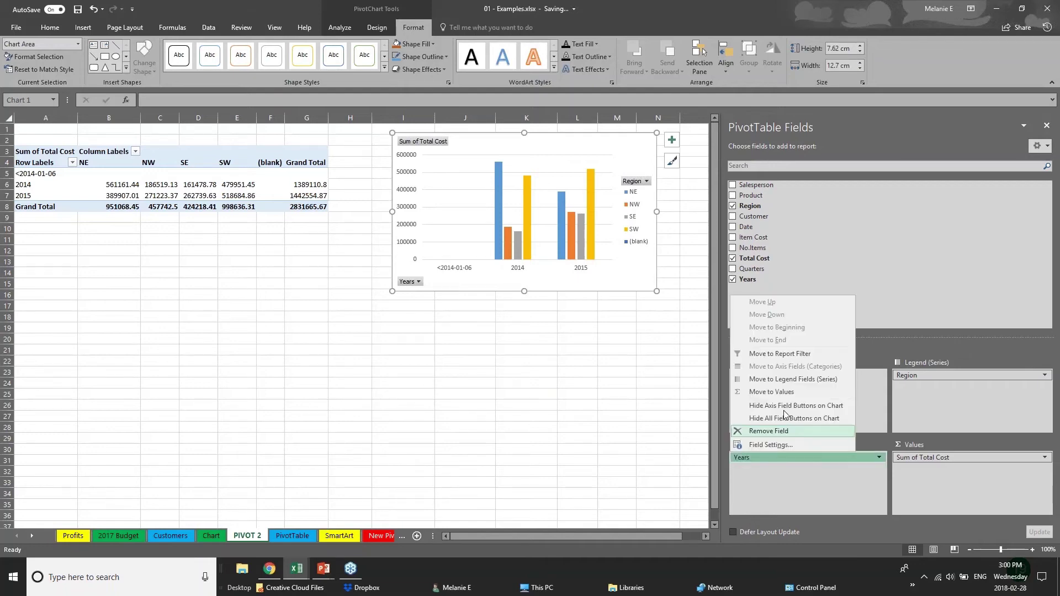
left_click(732, 195)
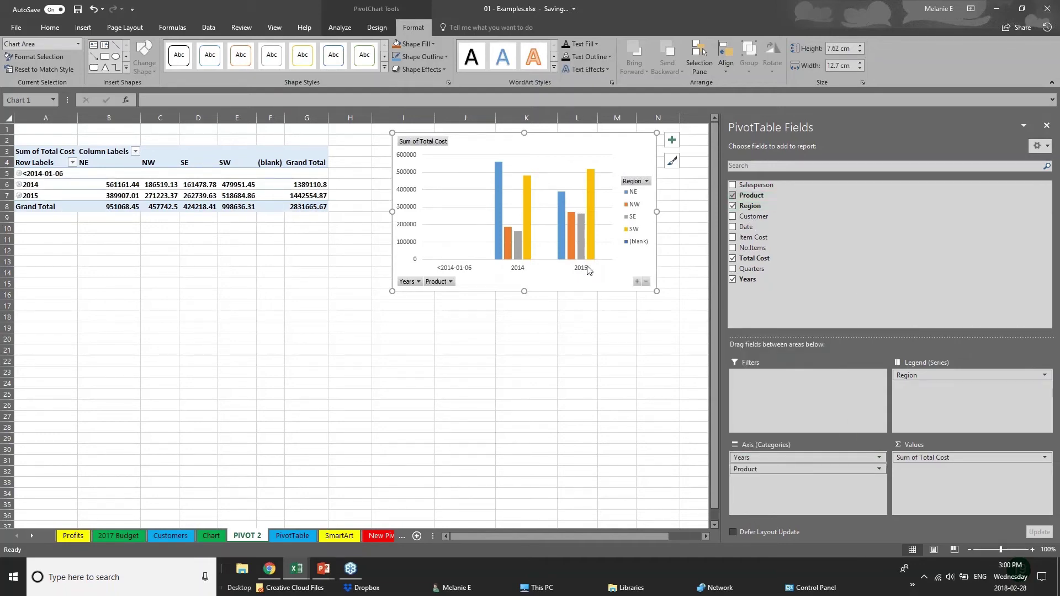
left_click(734, 216)
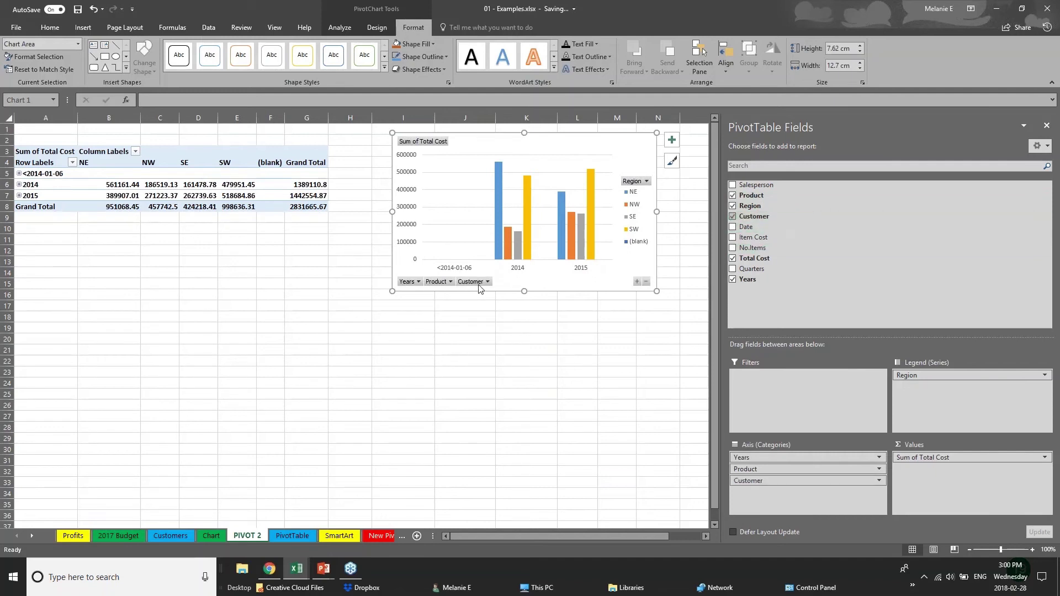
left_click(484, 283)
left_click(487, 282)
left_click(488, 282)
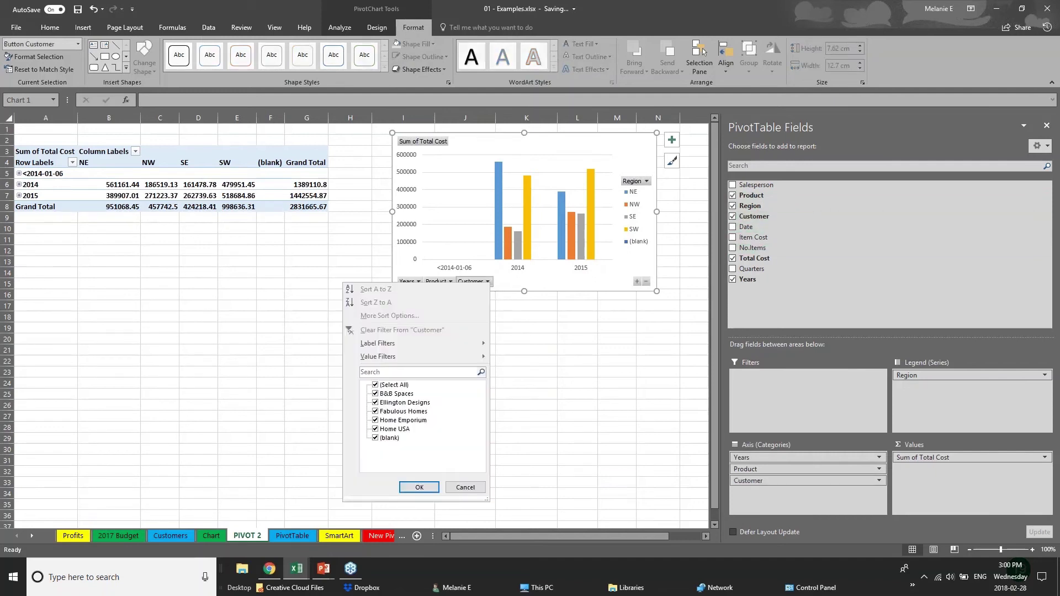
left_click(531, 313)
Step: Rearrange the PivotChart with Customer and Product as legend fields and Years and Region on the axis, and place it below the PivotTable
left_click_drag(805, 482, 937, 394)
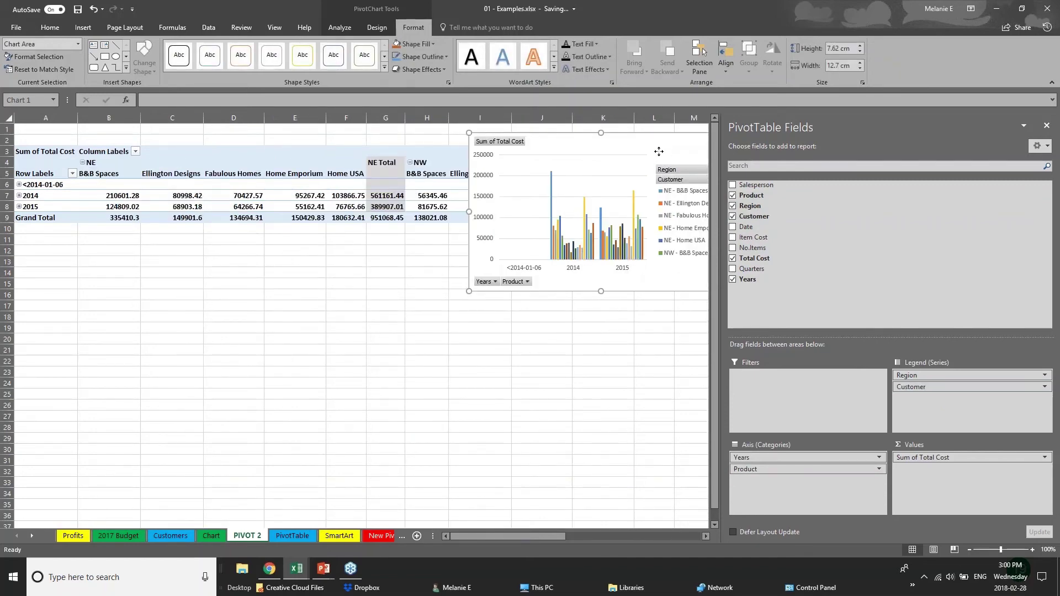
left_click_drag(659, 151, 504, 332)
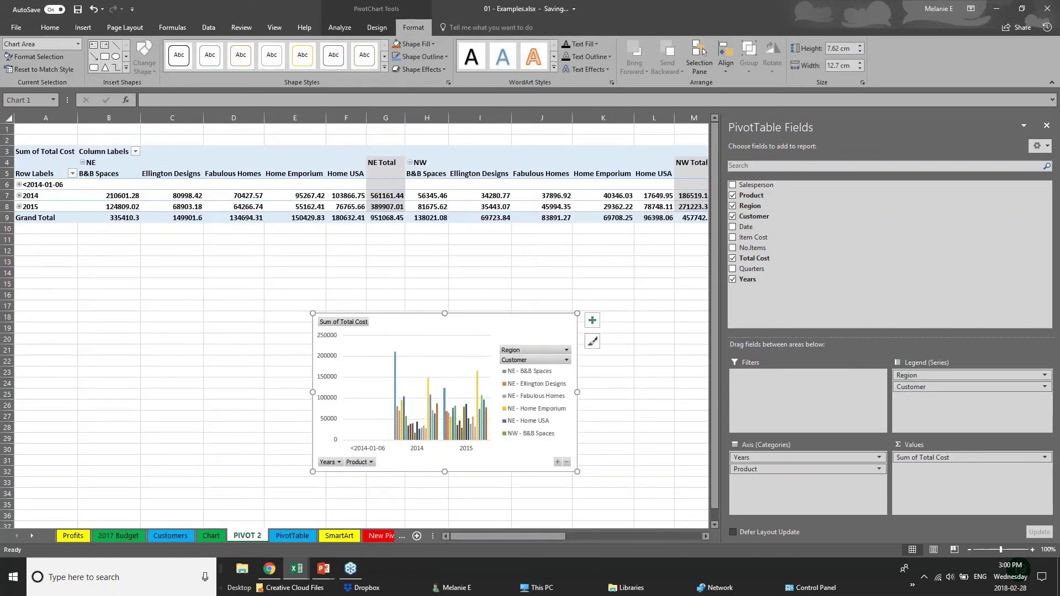
left_click_drag(799, 509, 925, 389)
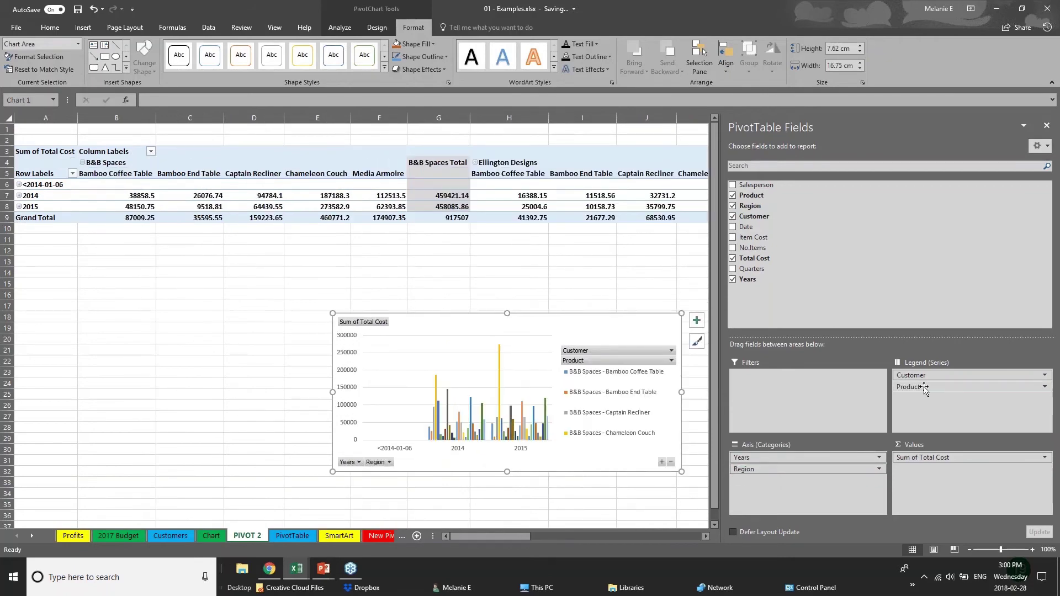
left_click(82, 27)
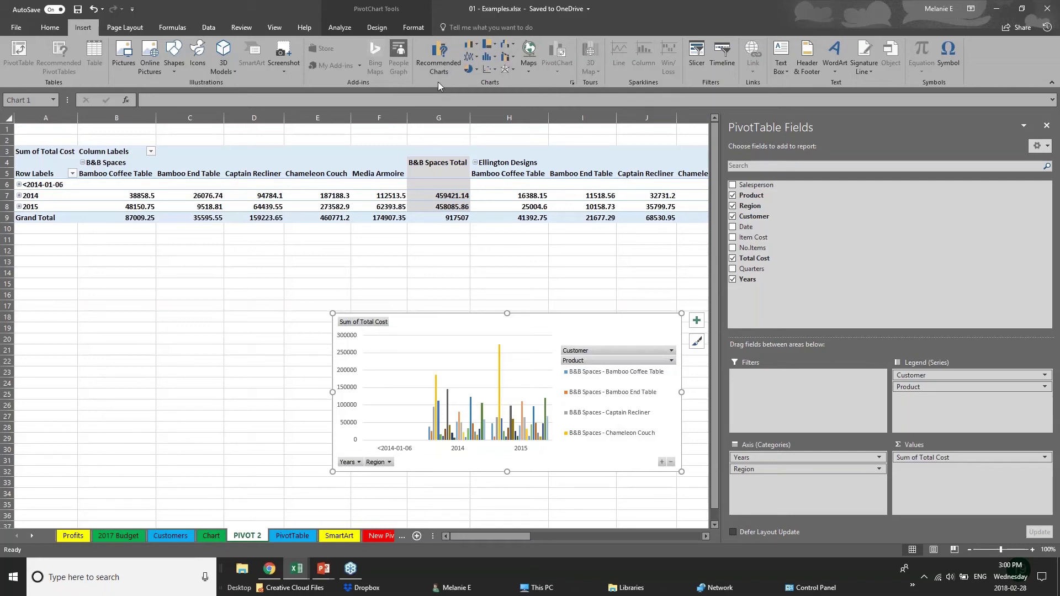
left_click(305, 330)
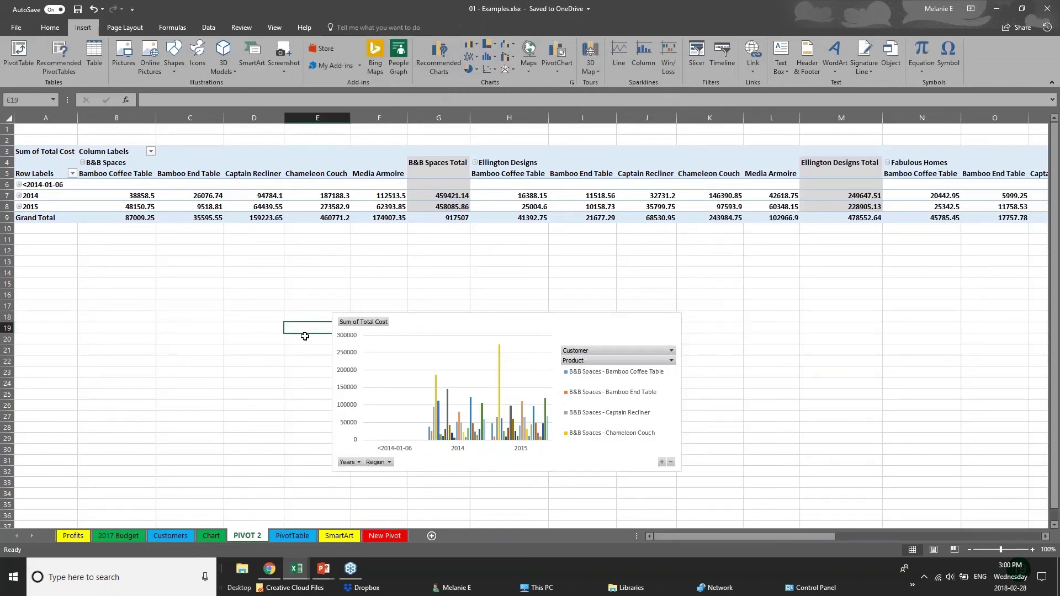
Step: Switch to the PowerPoint slide show and advance from the Pivot Tables slide to the closing Thank you slide
left_click(323, 568)
left_click(379, 533)
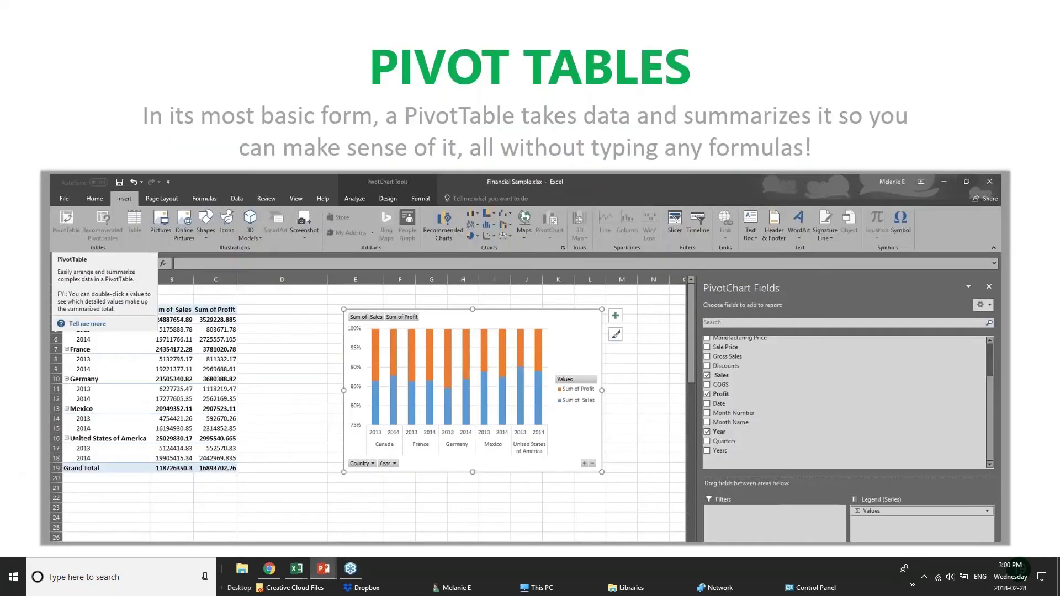
key("Right")
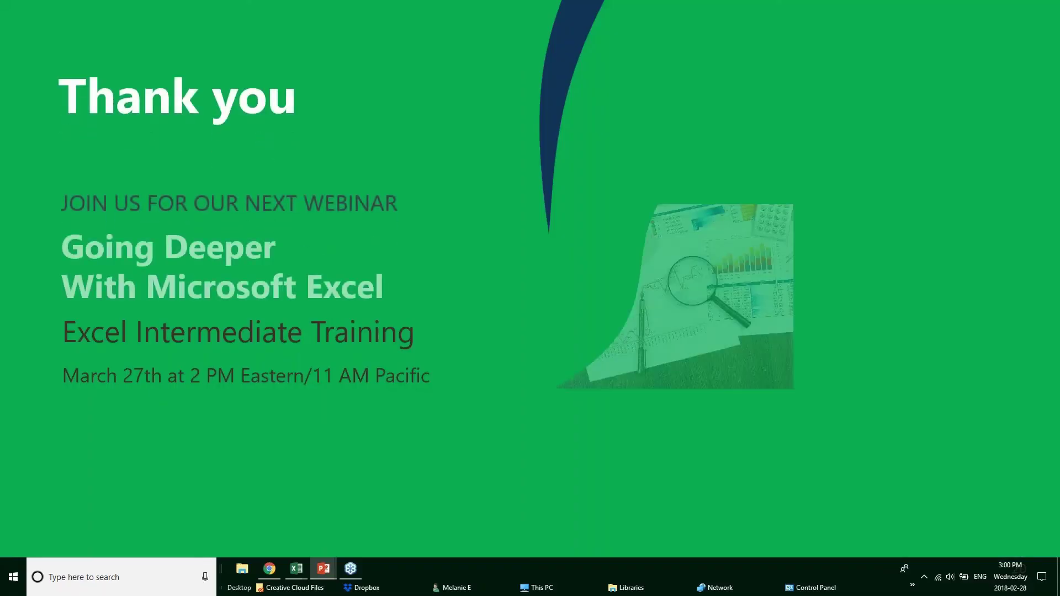